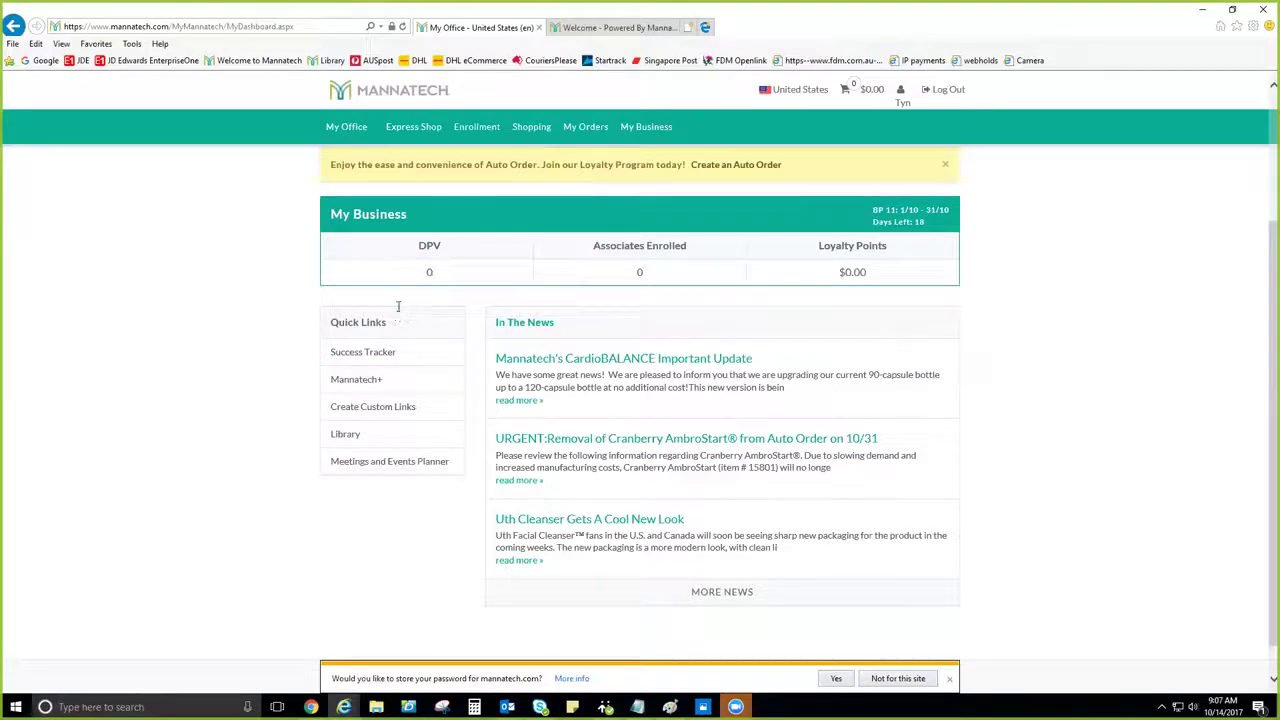
Open Mannatech+ from the My Office quick links and close its dashboard tab
{"action": "left_click", "coordinate": [396, 382]}
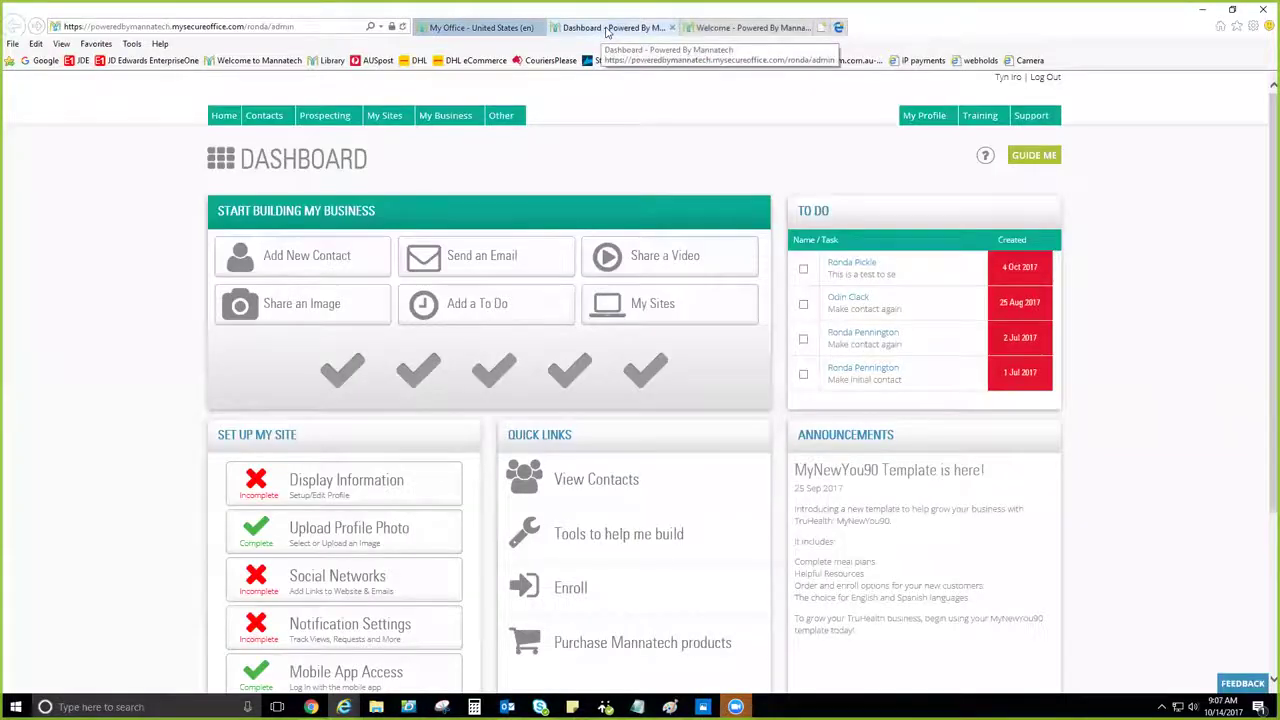
{"action": "left_click", "coordinate": [672, 27]}
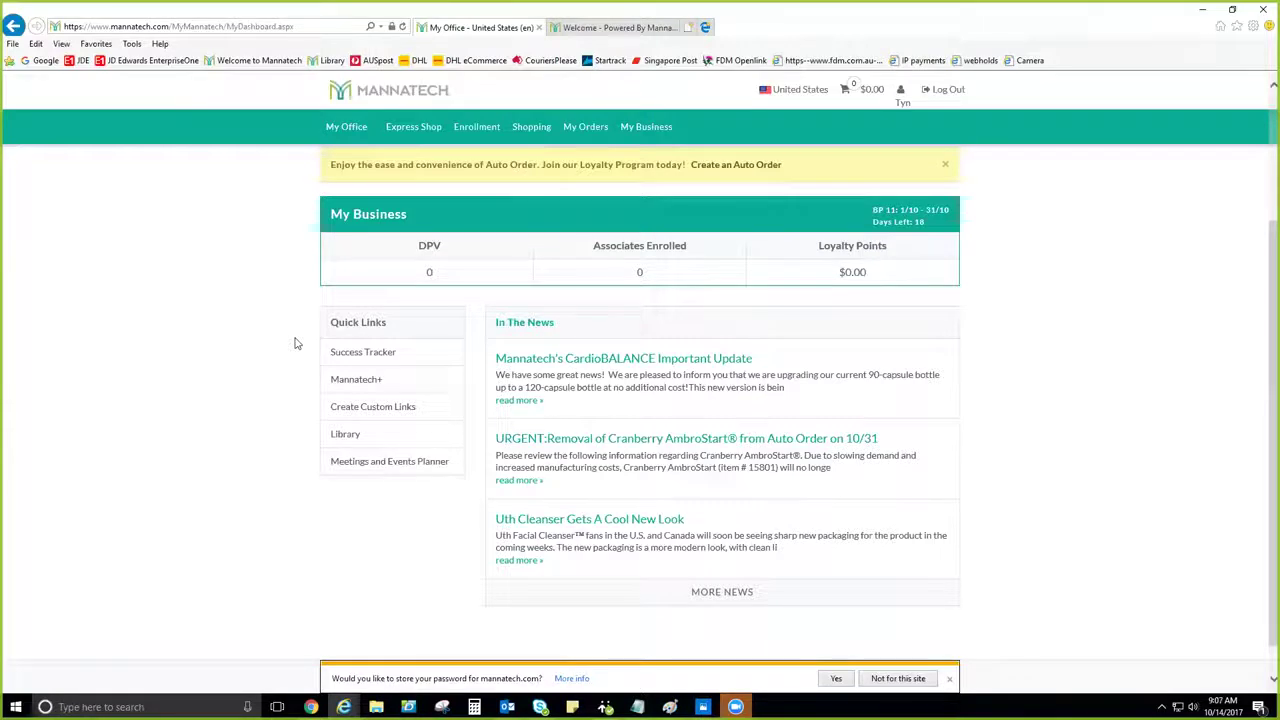
Open the Mannatech+ page under My Business, review its features and subscription products, and return to the My Office dashboard
{"action": "mouse_move", "coordinate": [648, 128]}
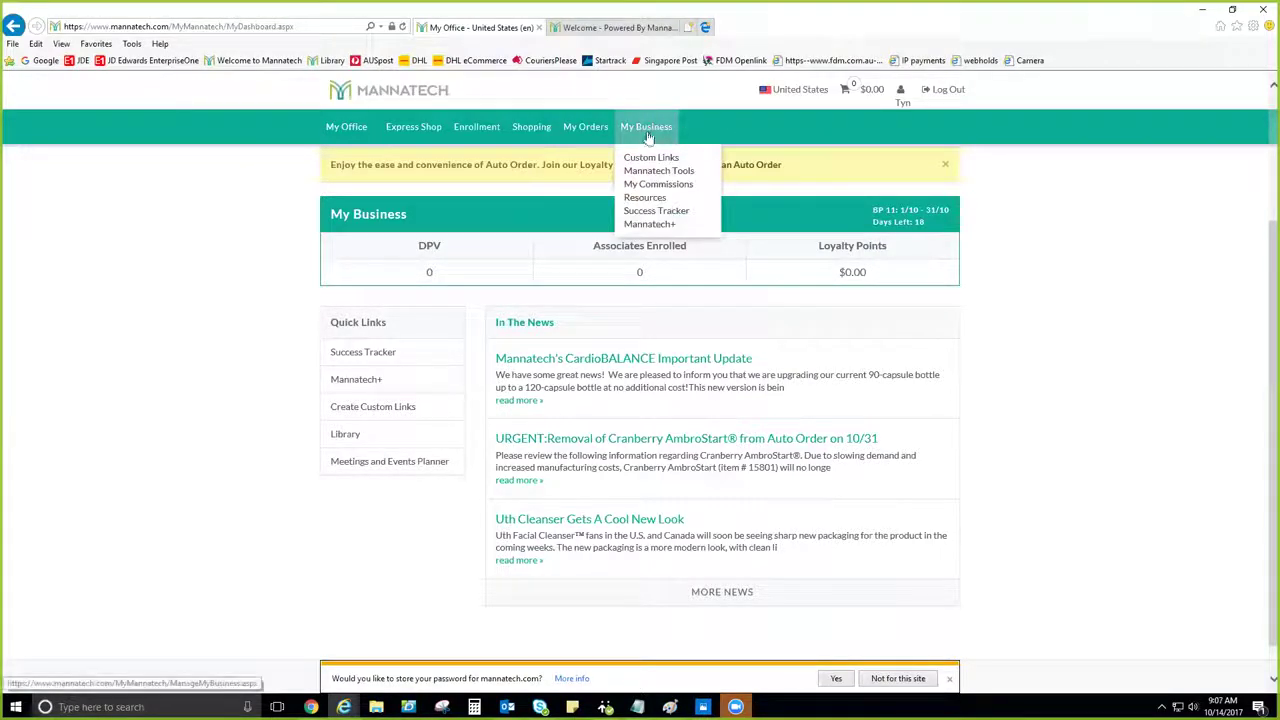
{"action": "left_click", "coordinate": [652, 214]}
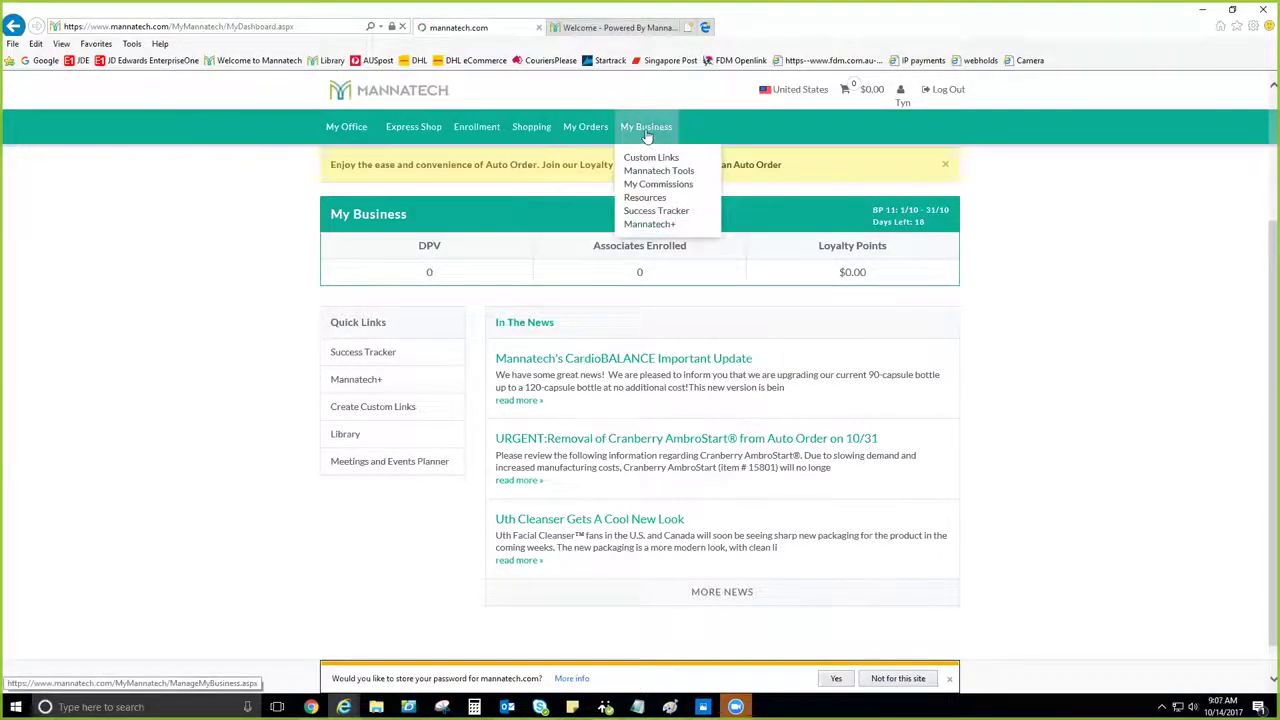
{"action": "left_click", "coordinate": [648, 224]}
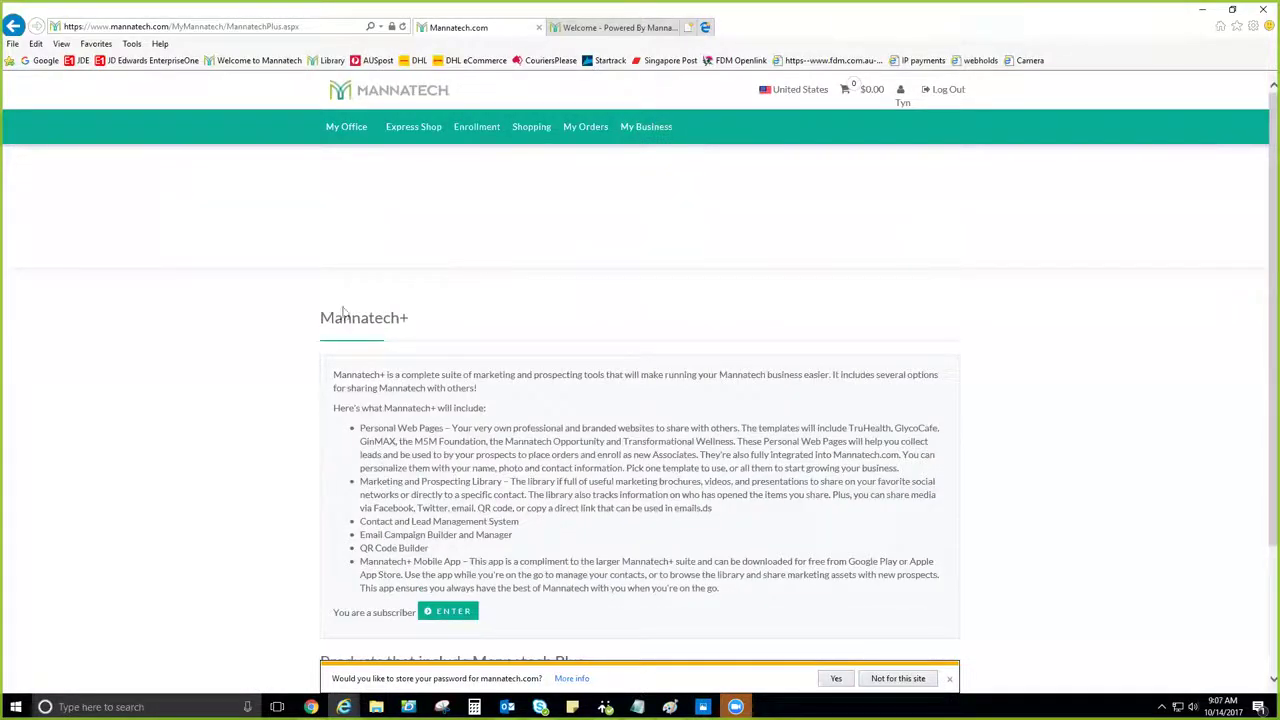
{"action": "scroll", "coordinate": [251, 320], "scroll_direction": "down", "scroll_amount": 3}
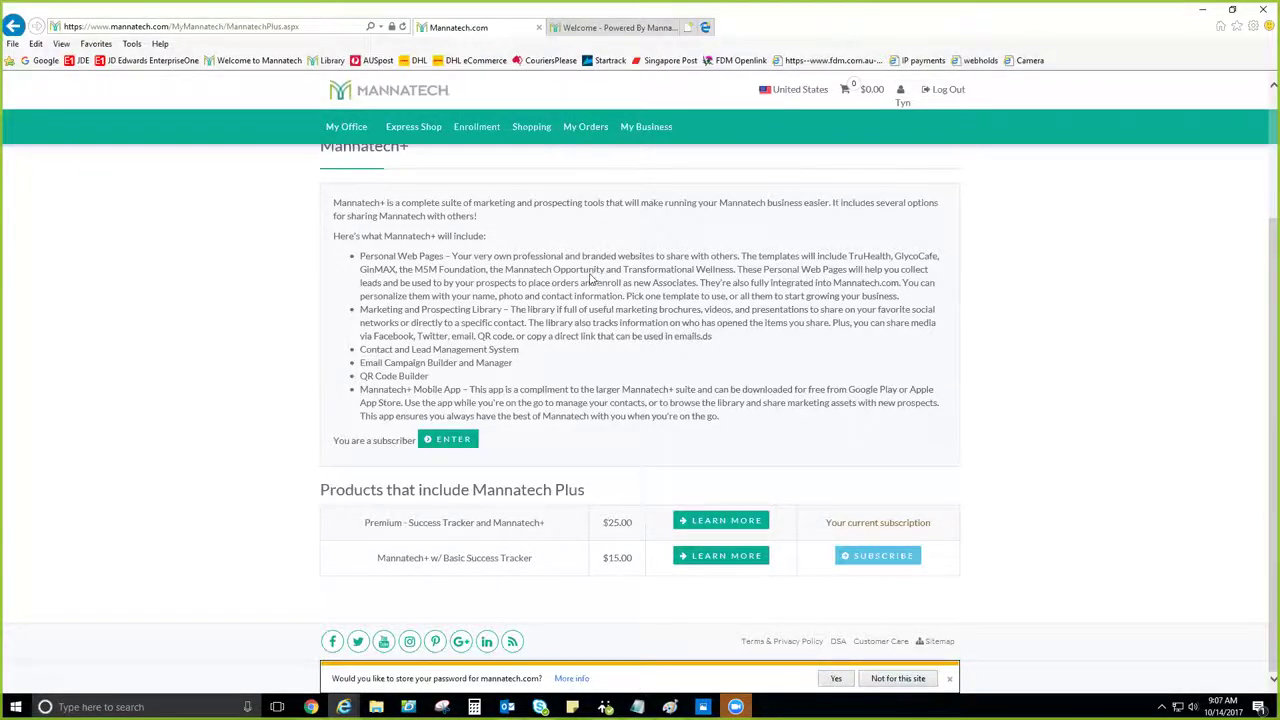
{"action": "scroll", "coordinate": [592, 278], "scroll_direction": "up", "scroll_amount": 2}
{"action": "scroll", "coordinate": [450, 200], "scroll_direction": "down", "scroll_amount": 1}
{"action": "left_click", "coordinate": [355, 129]}
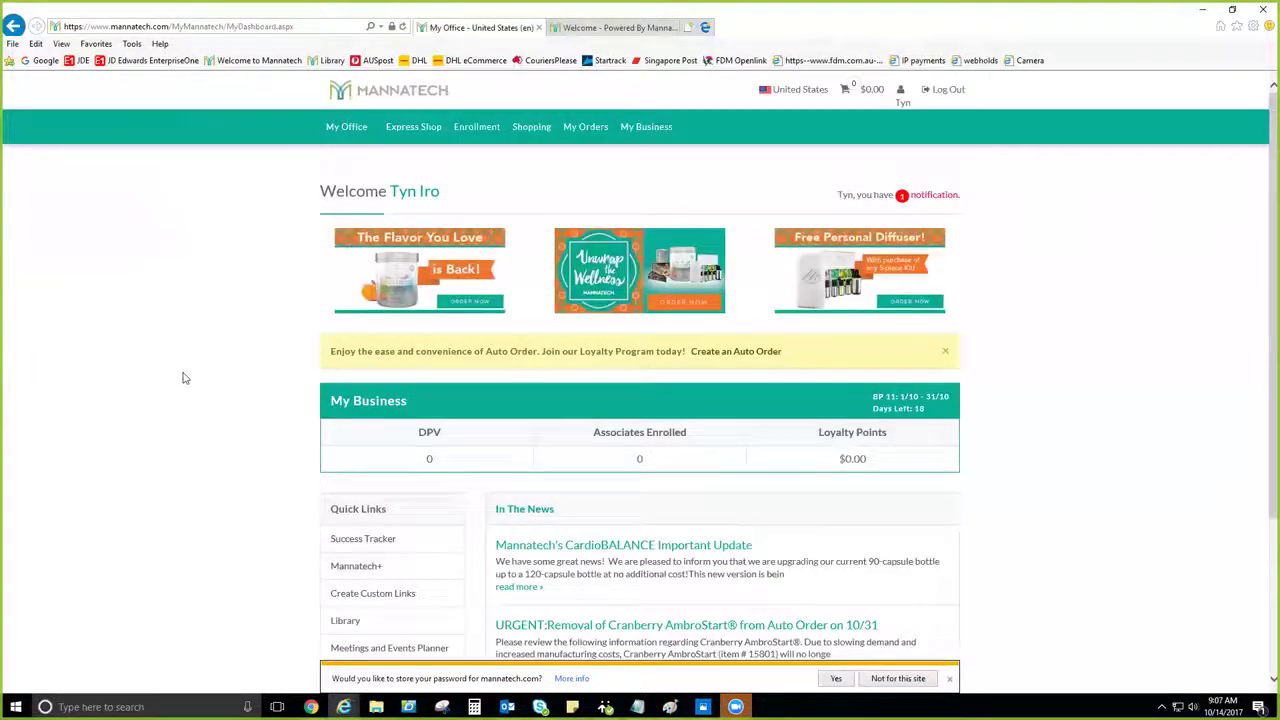
{"action": "scroll", "coordinate": [183, 378], "scroll_direction": "down", "scroll_amount": 2}
Log in to the Mannatech+ site from its welcome page
{"action": "left_click", "coordinate": [605, 32]}
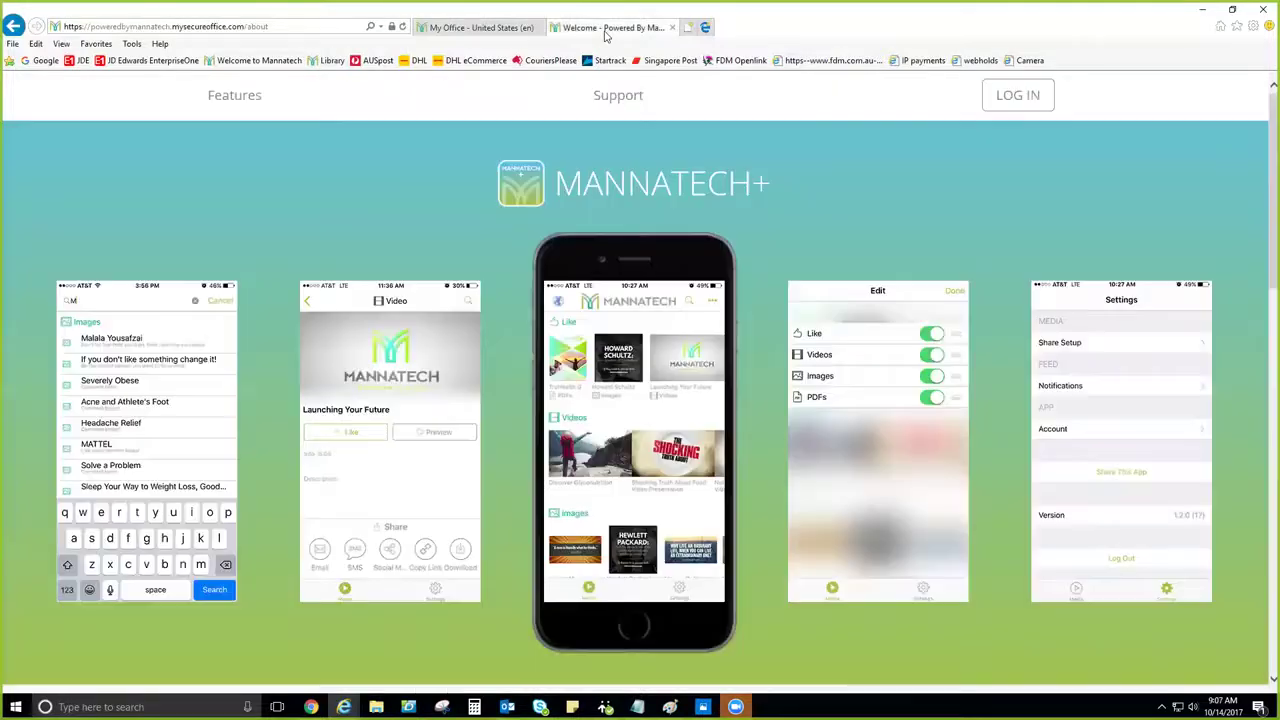
{"action": "left_click", "coordinate": [1025, 100]}
{"action": "left_click", "coordinate": [985, 228]}
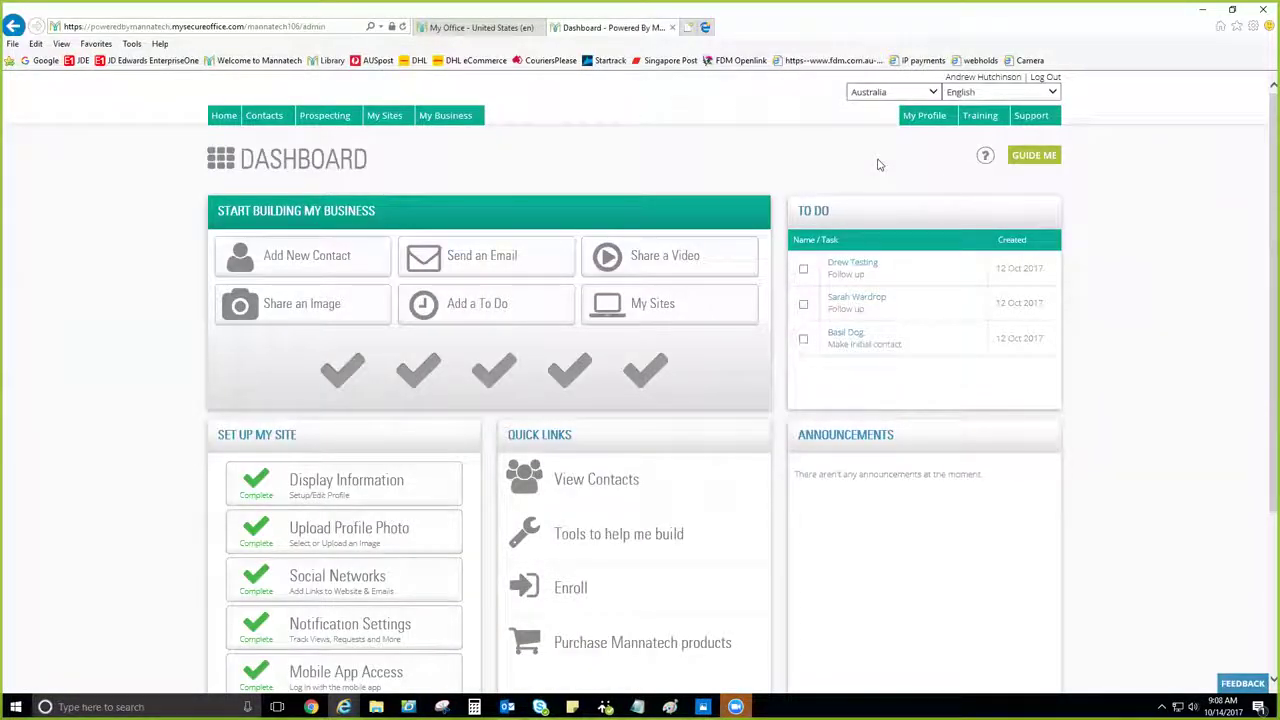
Look over the Mannatech+ dashboard, from Start Building My Business down to Set Up My Site, Quick Links and Announcements
{"action": "scroll", "coordinate": [1192, 324], "scroll_direction": "down", "scroll_amount": 1}
{"action": "scroll", "coordinate": [1192, 324], "scroll_direction": "up", "scroll_amount": 1}
{"action": "scroll", "coordinate": [1193, 323], "scroll_direction": "down", "scroll_amount": 1}
{"action": "scroll", "coordinate": [1192, 324], "scroll_direction": "down", "scroll_amount": 1}
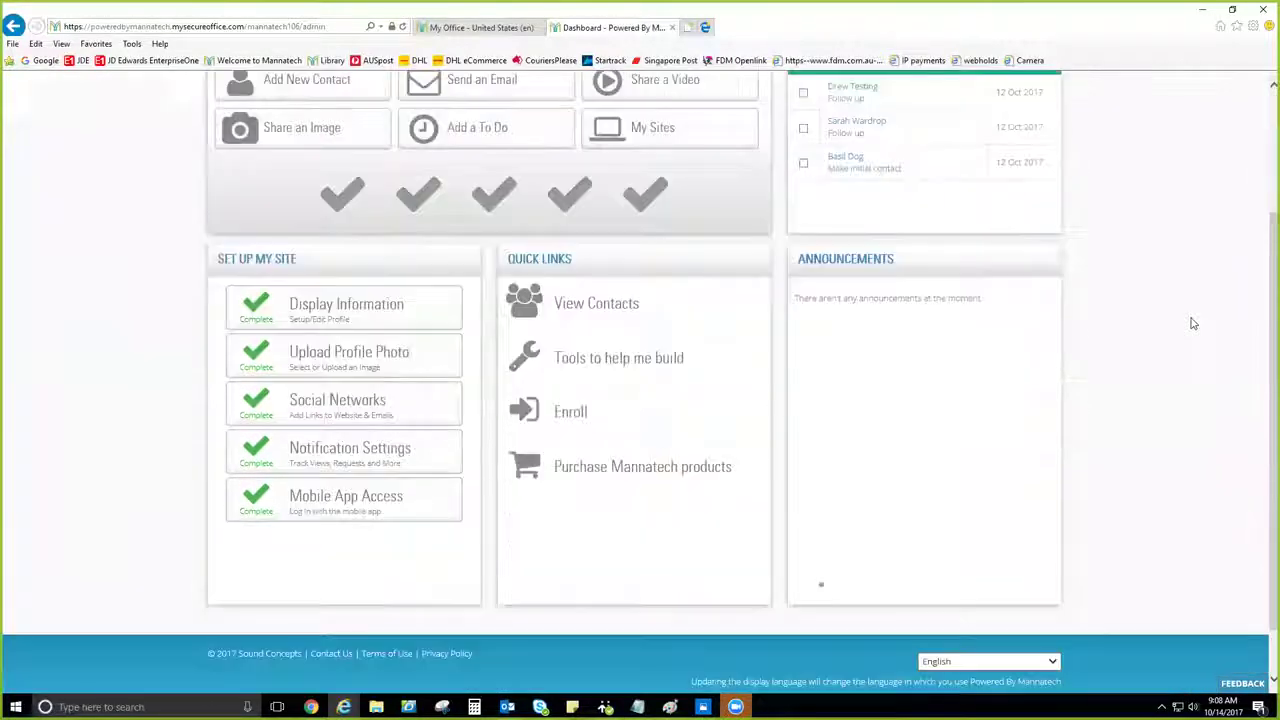
{"action": "scroll", "coordinate": [1192, 324], "scroll_direction": "up", "scroll_amount": 2}
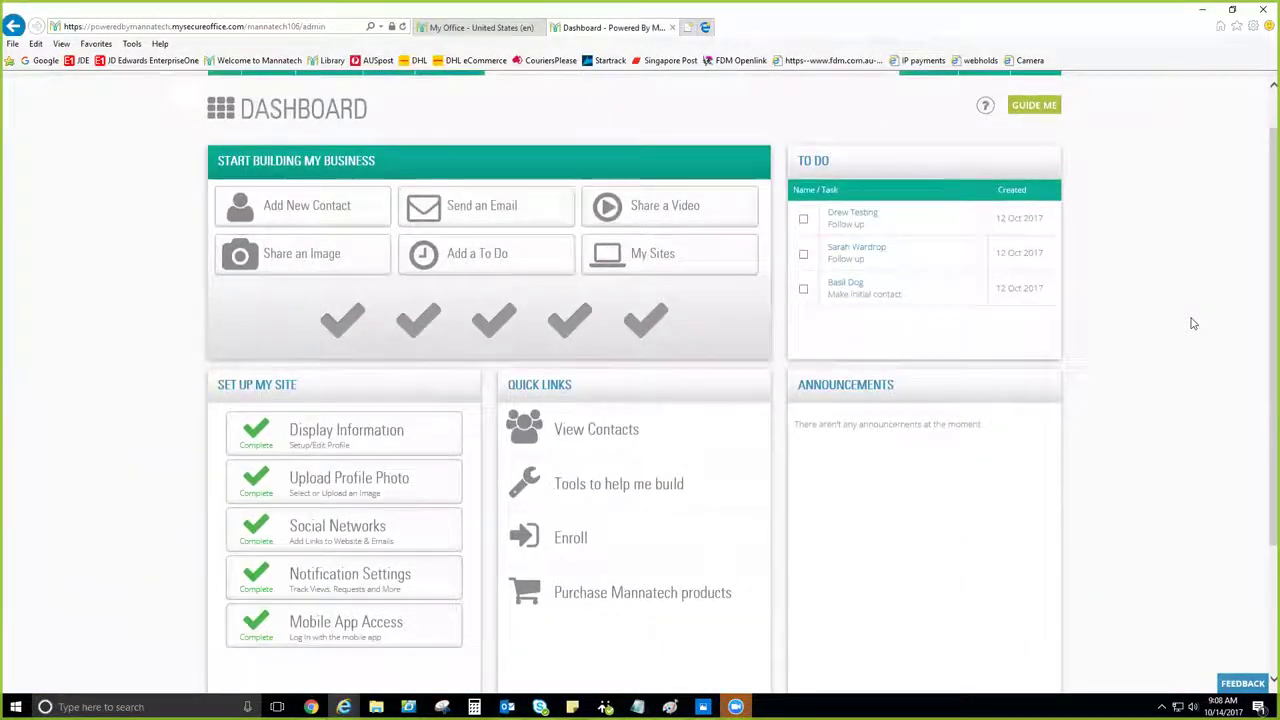
{"action": "scroll", "coordinate": [1192, 324], "scroll_direction": "up", "scroll_amount": 1}
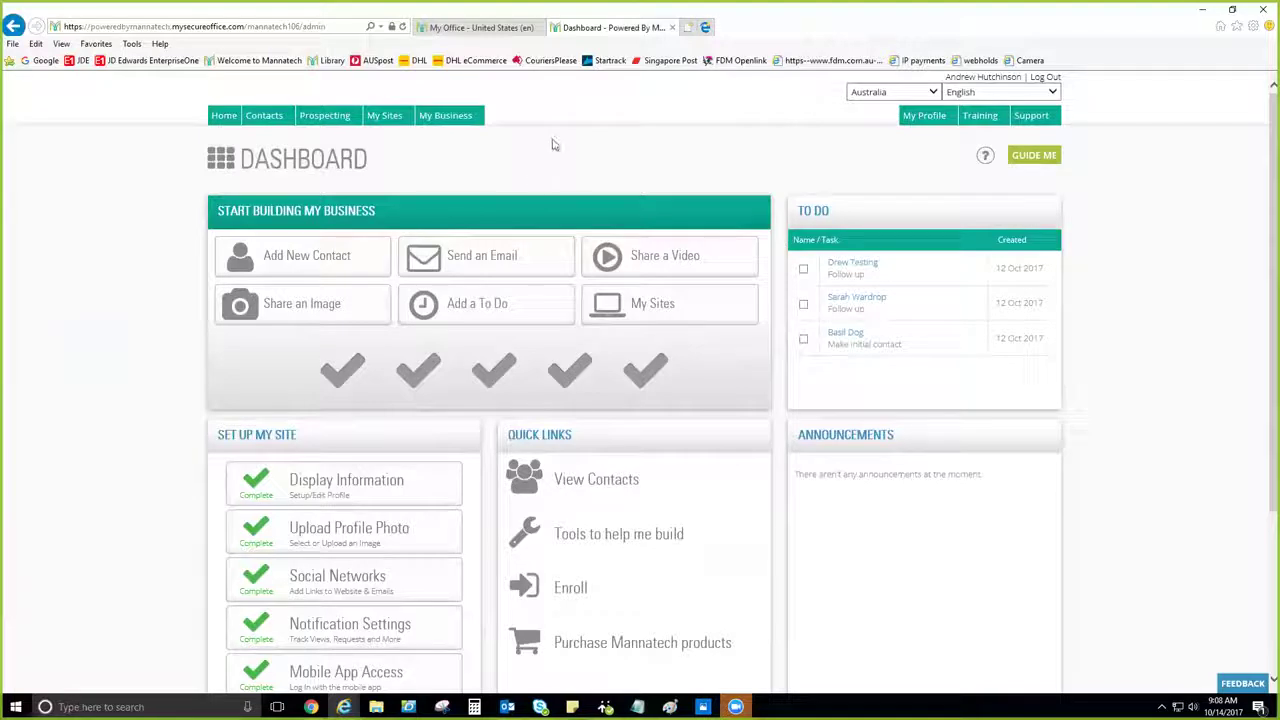
Start the Guide Me walkthrough, advance to its Set Up My Site explanation, and close the tour
{"action": "left_click", "coordinate": [1036, 156]}
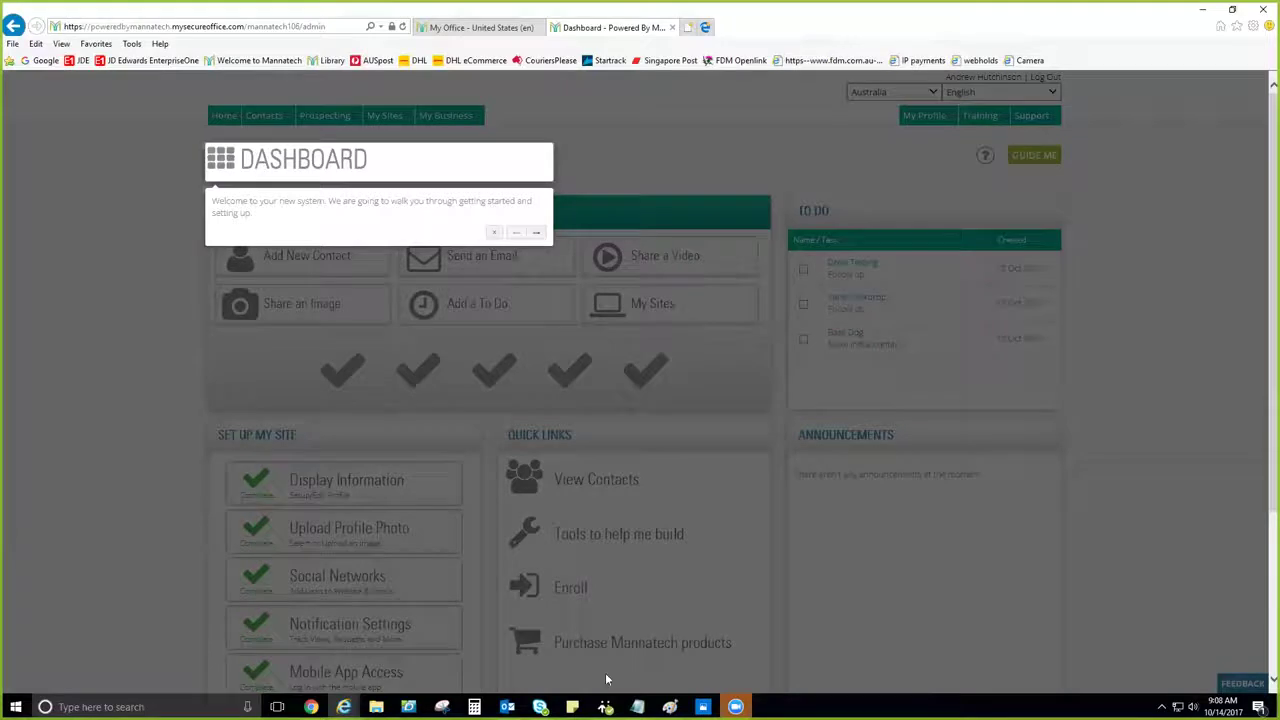
{"action": "left_click", "coordinate": [535, 234]}
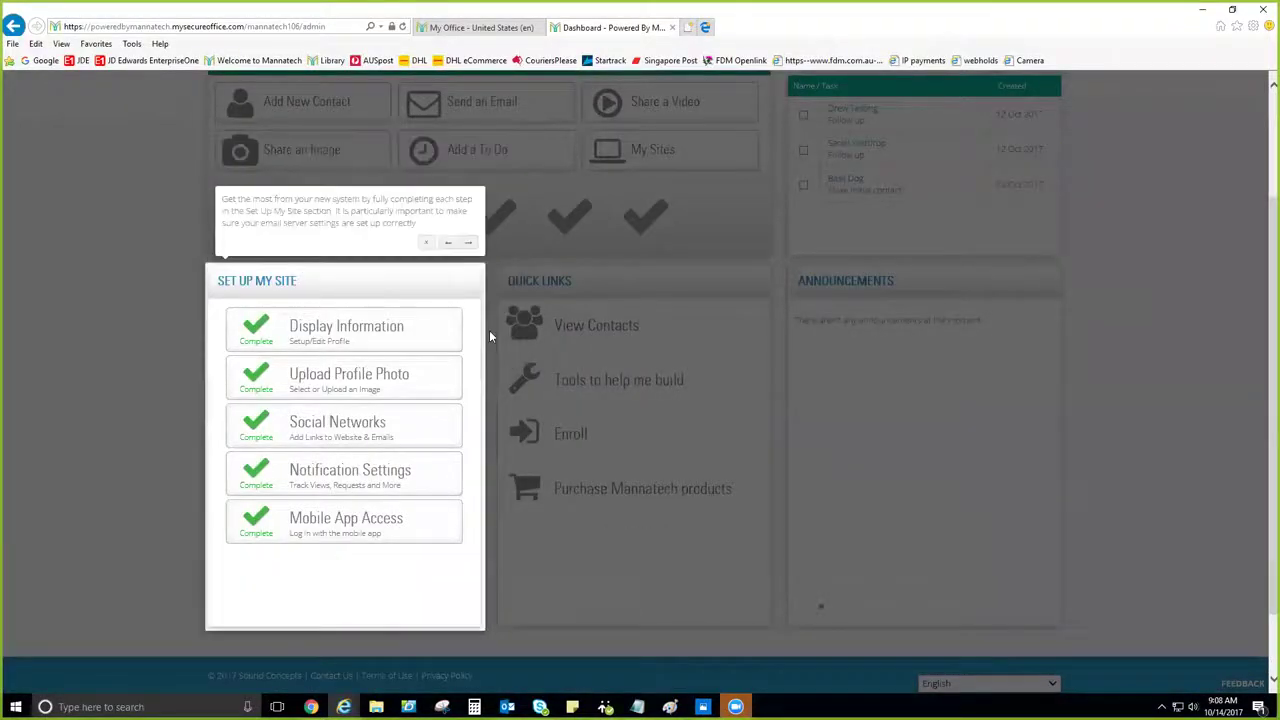
{"action": "left_click", "coordinate": [427, 244]}
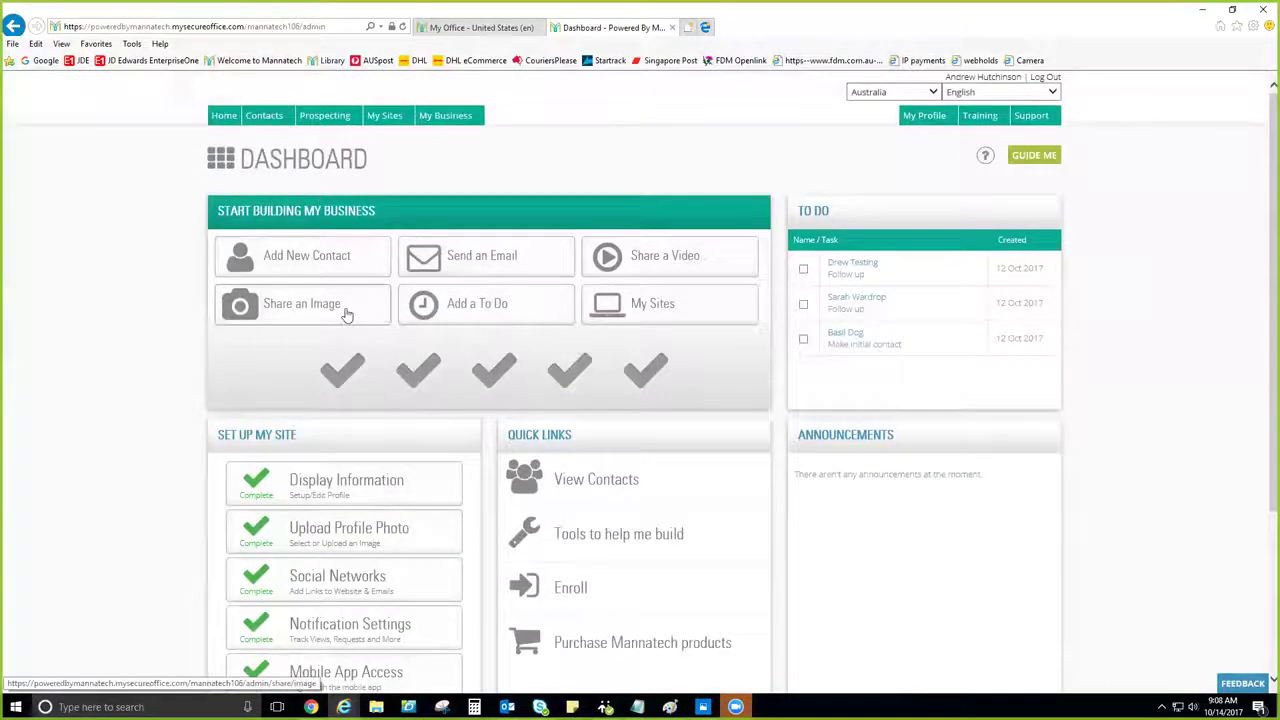
Read the dashboard's Frequently Asked Questions and return to the dashboard
{"action": "left_click", "coordinate": [986, 158]}
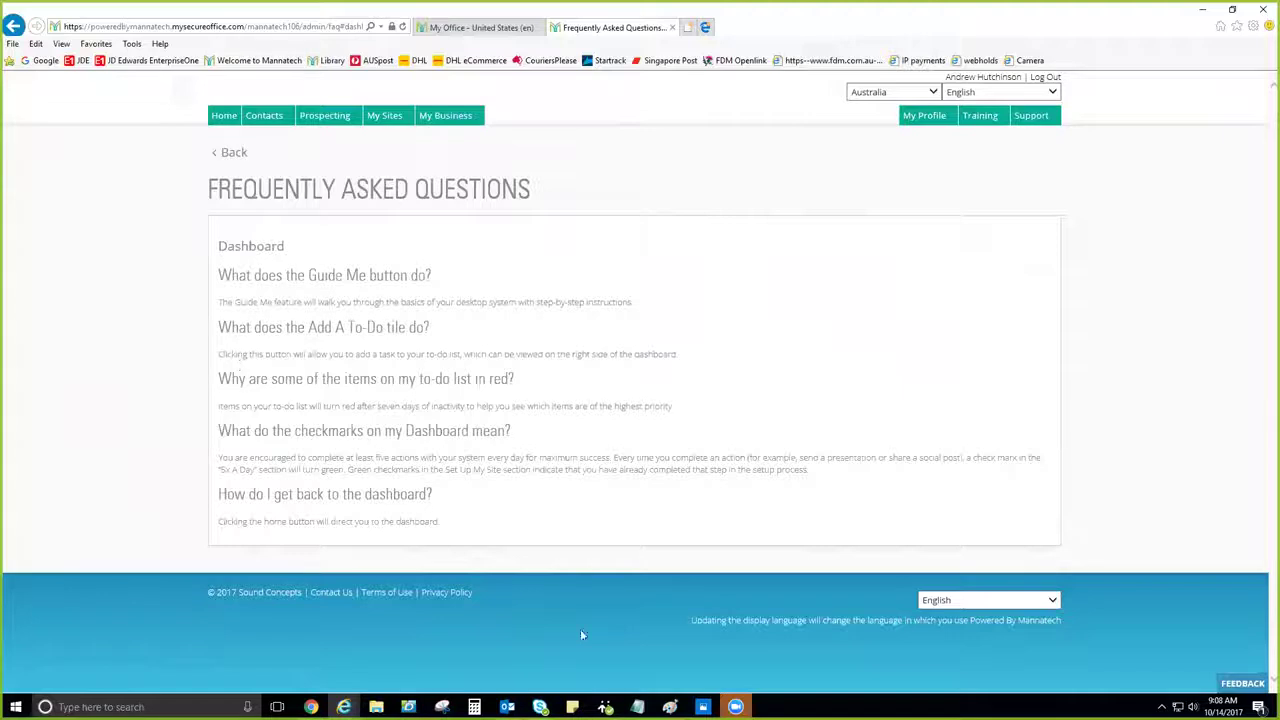
{"action": "left_click", "coordinate": [231, 155]}
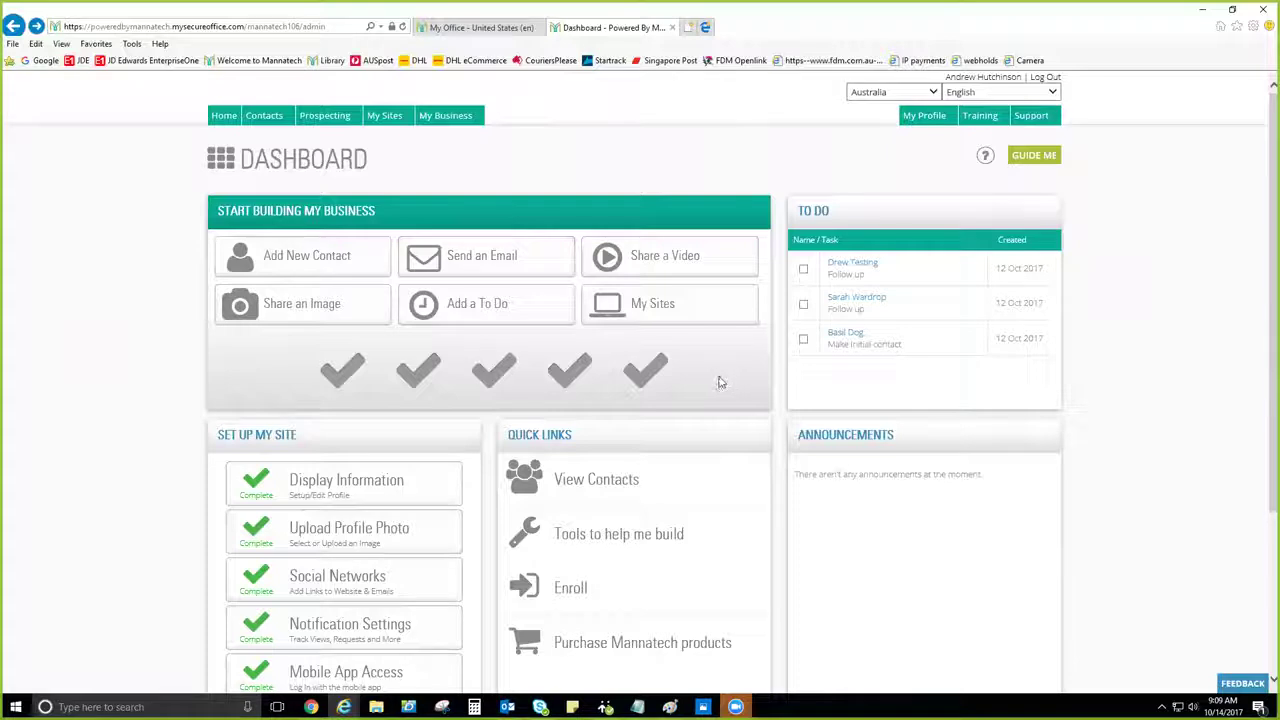
Examine the dashboard's Set Up My Site section, checking the My Office page in between
{"action": "scroll", "coordinate": [136, 376], "scroll_direction": "down", "scroll_amount": 1}
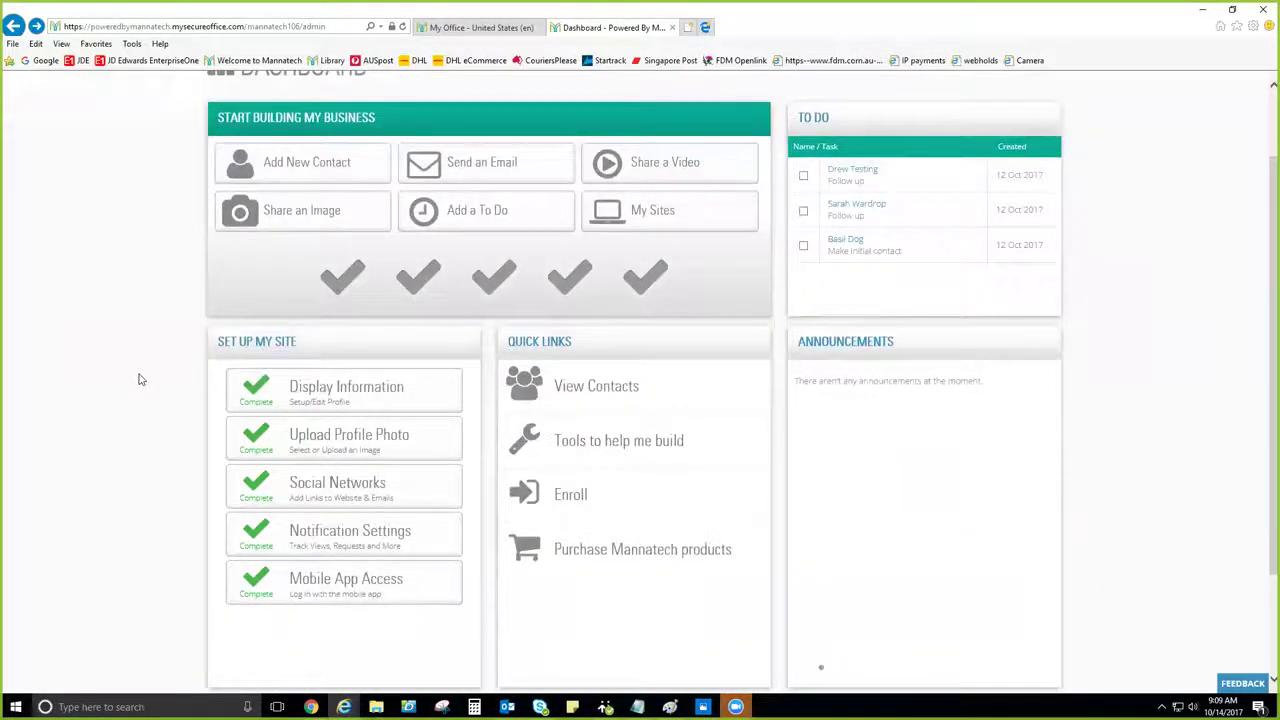
{"action": "scroll", "coordinate": [141, 379], "scroll_direction": "down", "scroll_amount": 1}
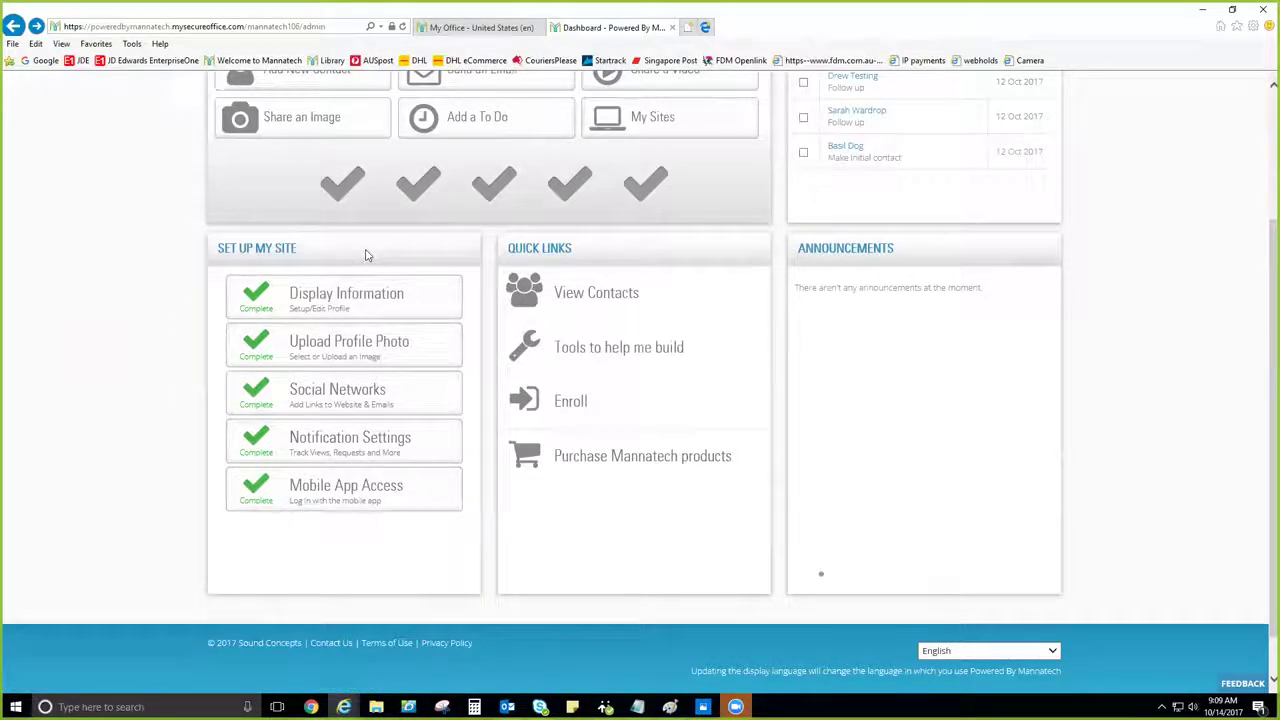
{"action": "left_click", "coordinate": [475, 28]}
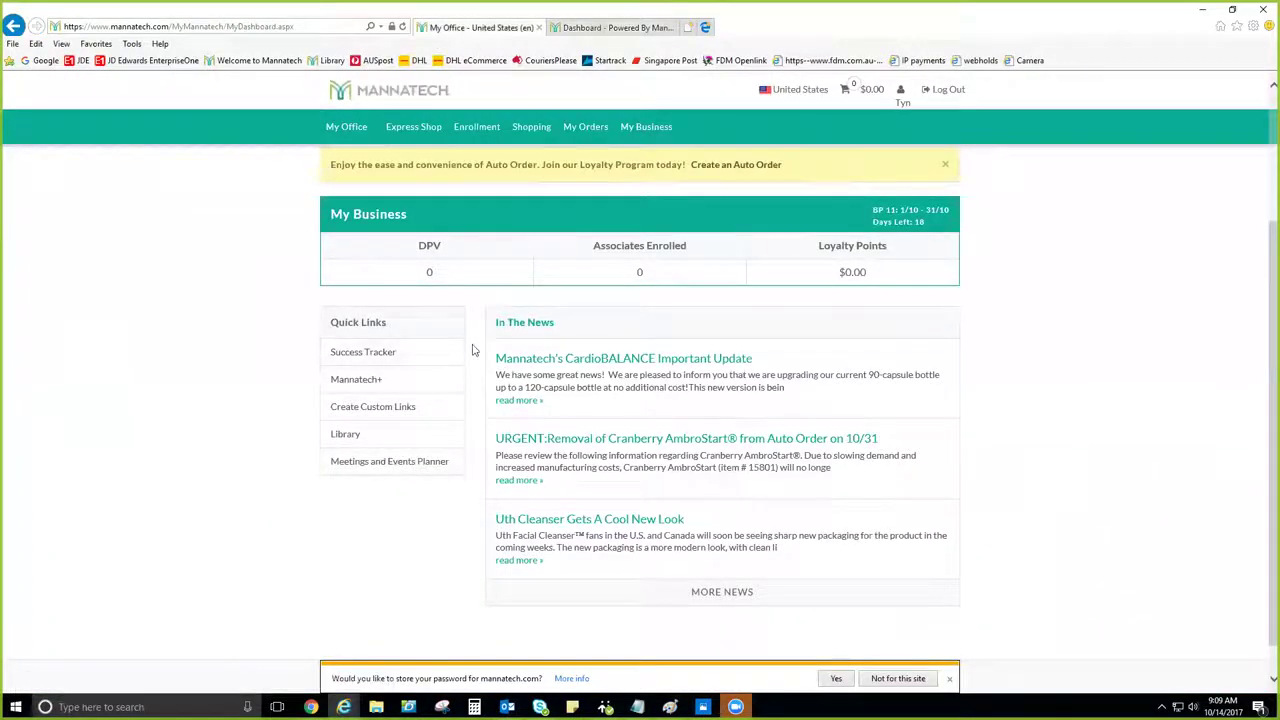
{"action": "left_click", "coordinate": [605, 30]}
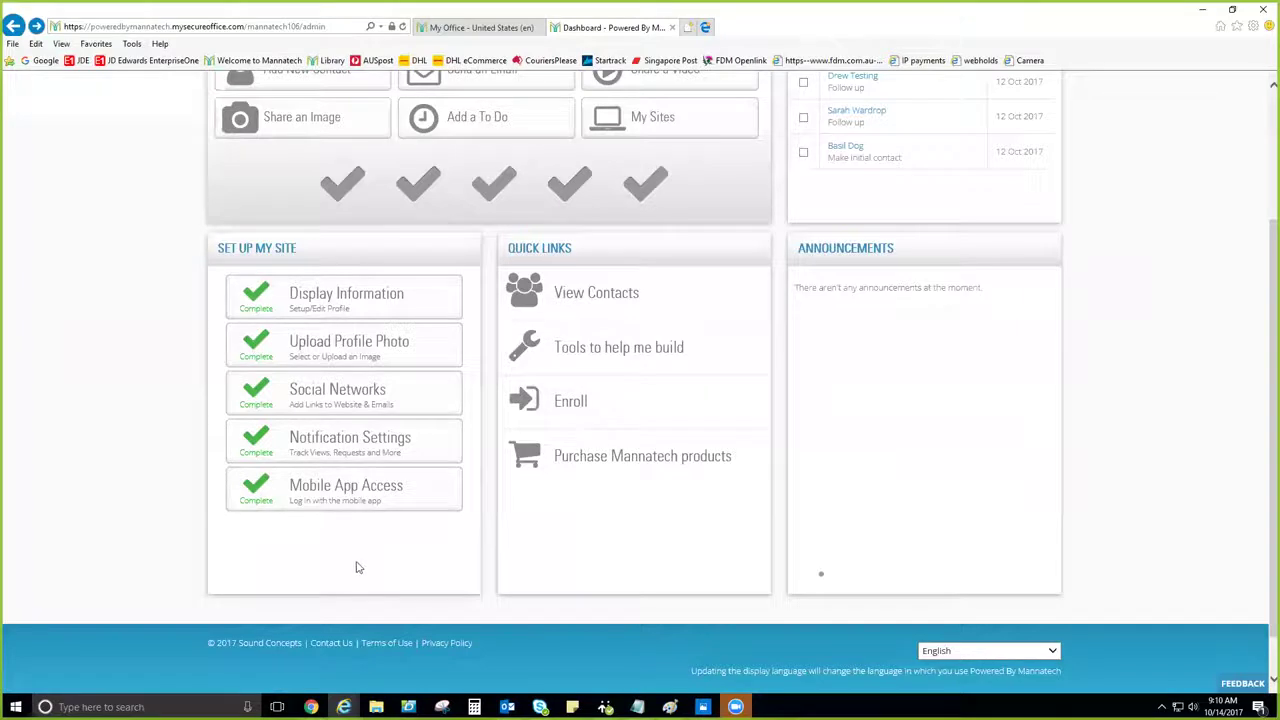
View the Upload Profile Photo page and return to the dashboard
{"action": "left_click", "coordinate": [343, 354]}
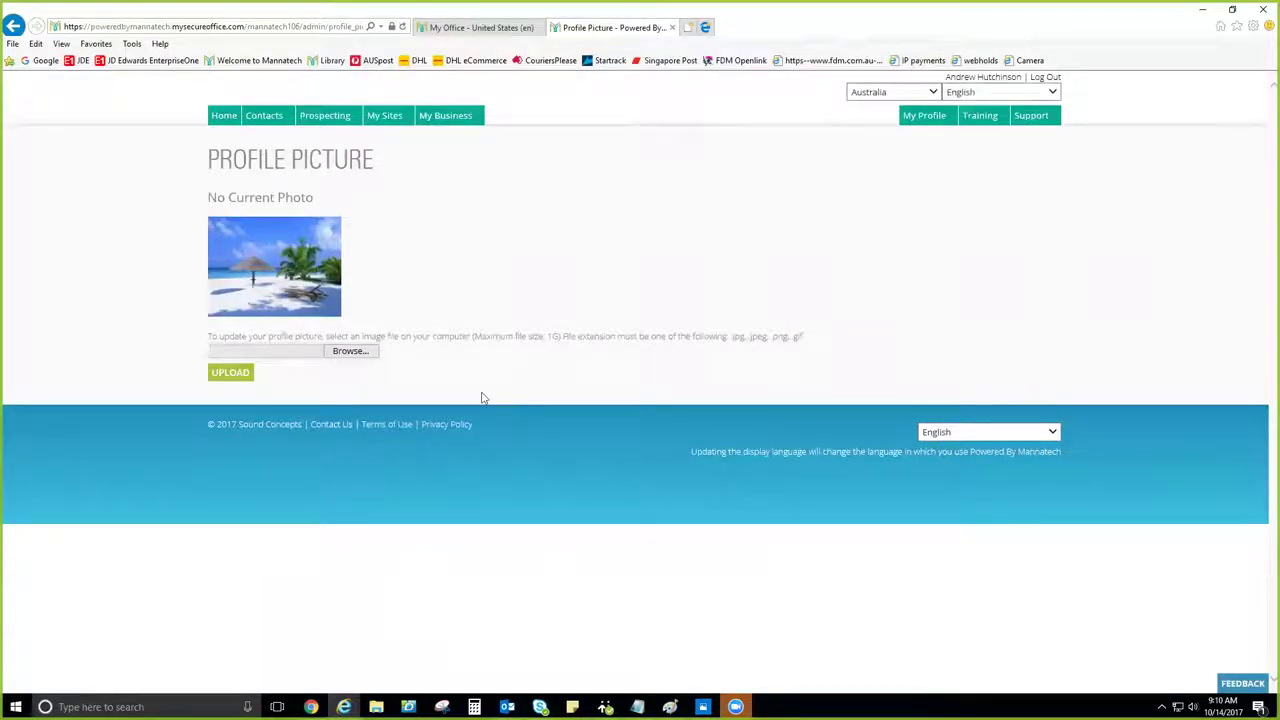
{"action": "left_click", "coordinate": [14, 27]}
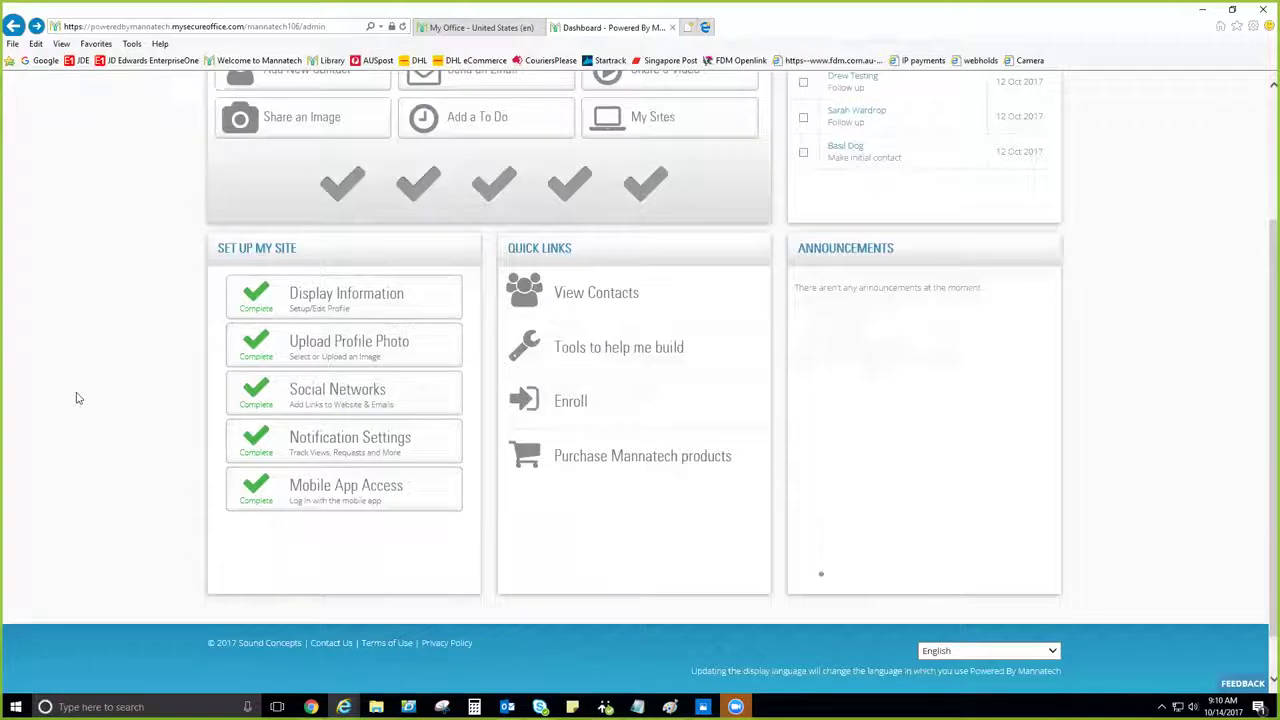
Review the dashboard's Start Building My Business tiles and its Quick Links section
{"action": "scroll", "coordinate": [88, 443], "scroll_direction": "up", "scroll_amount": 3}
{"action": "scroll", "coordinate": [88, 443], "scroll_direction": "down", "scroll_amount": 1}
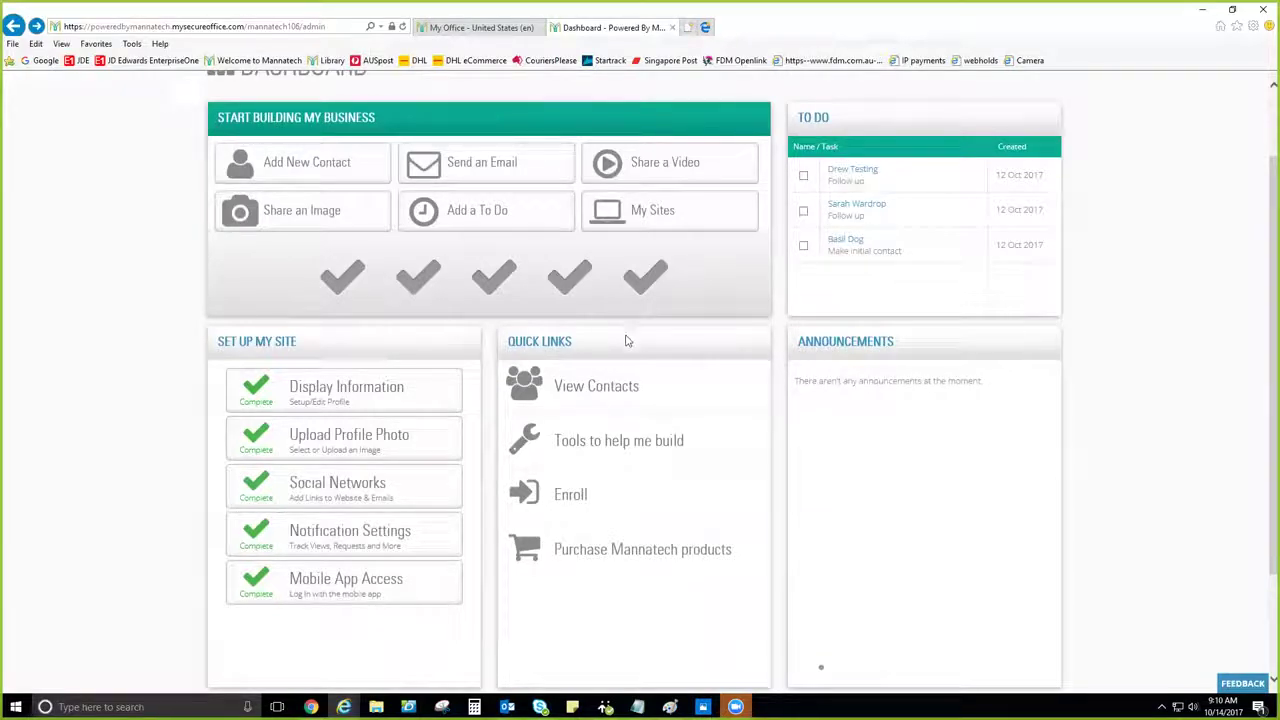
{"action": "scroll", "coordinate": [627, 337], "scroll_direction": "down", "scroll_amount": 2}
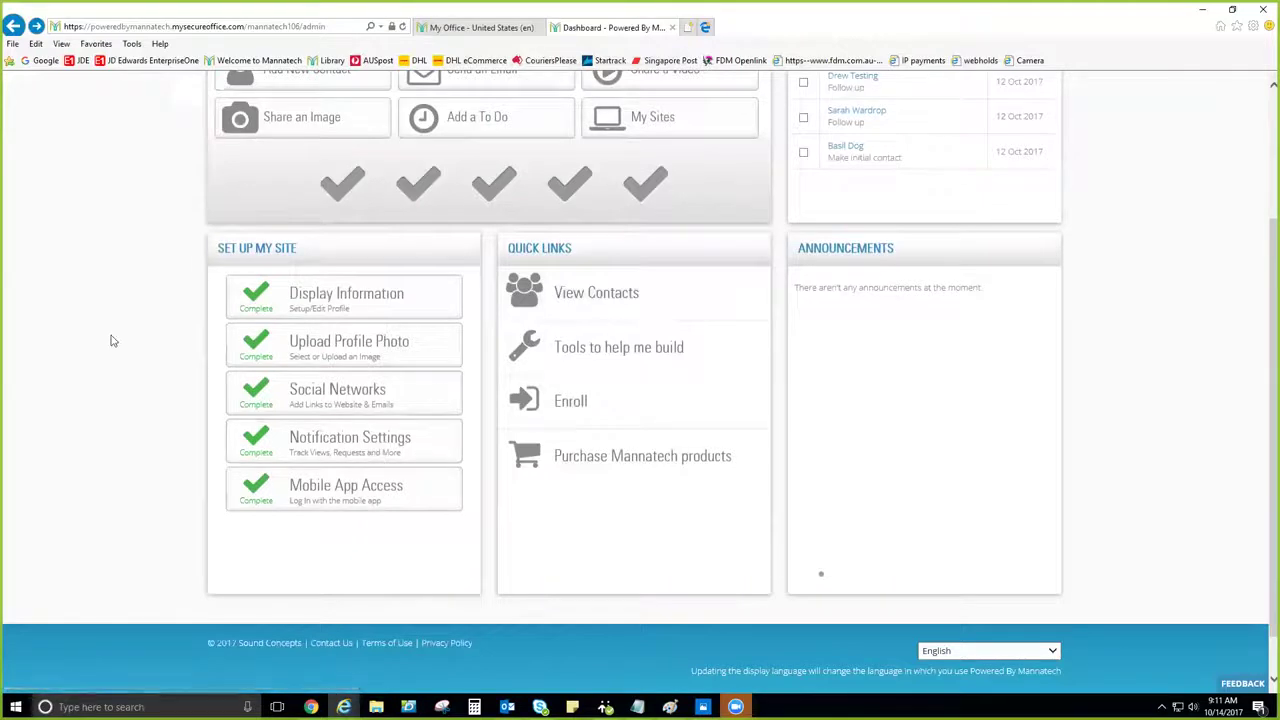
Try to open the Mannatech home page from the My Office tab and return to the Mannatech+ dashboard
{"action": "left_click", "coordinate": [475, 28]}
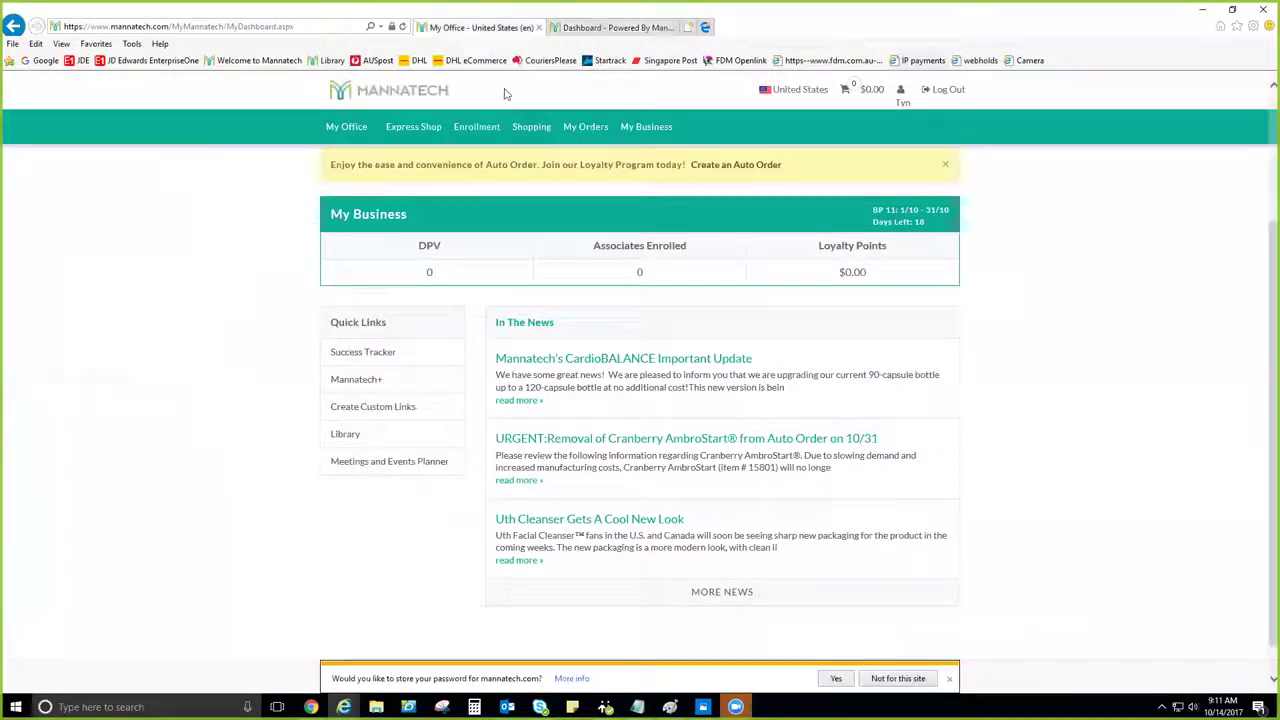
{"action": "left_click", "coordinate": [427, 93]}
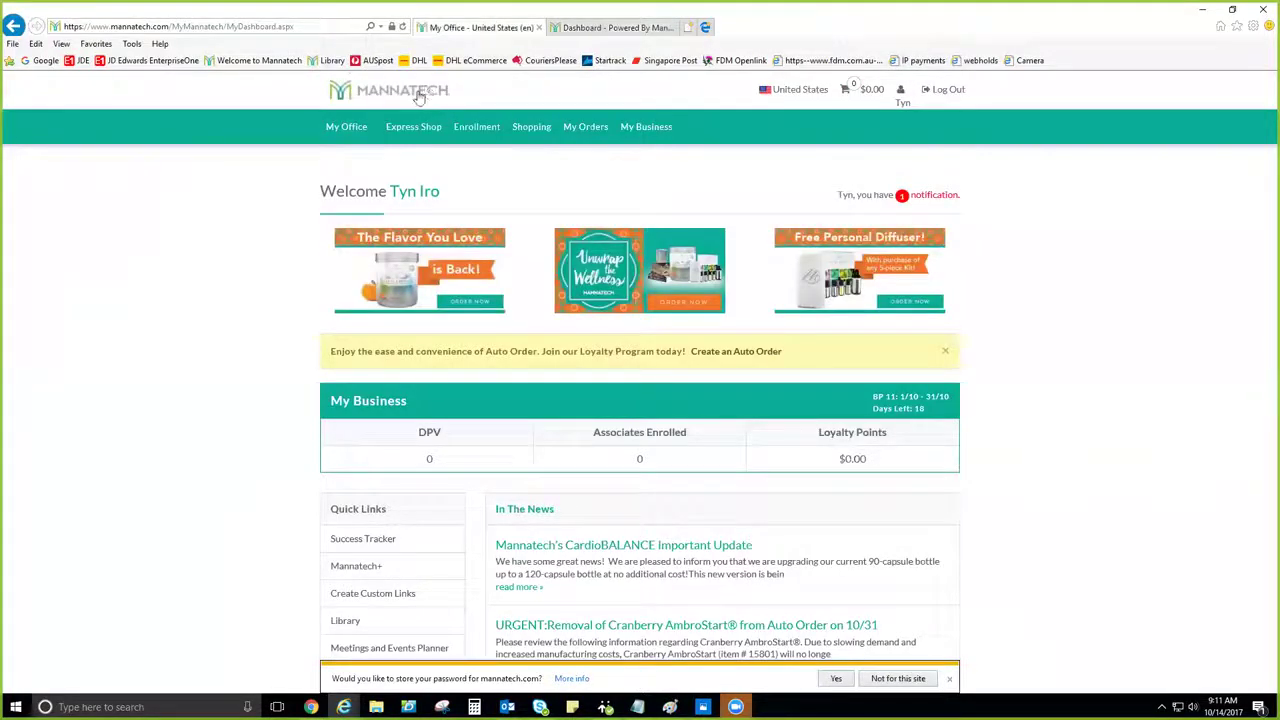
{"action": "left_click", "coordinate": [258, 62]}
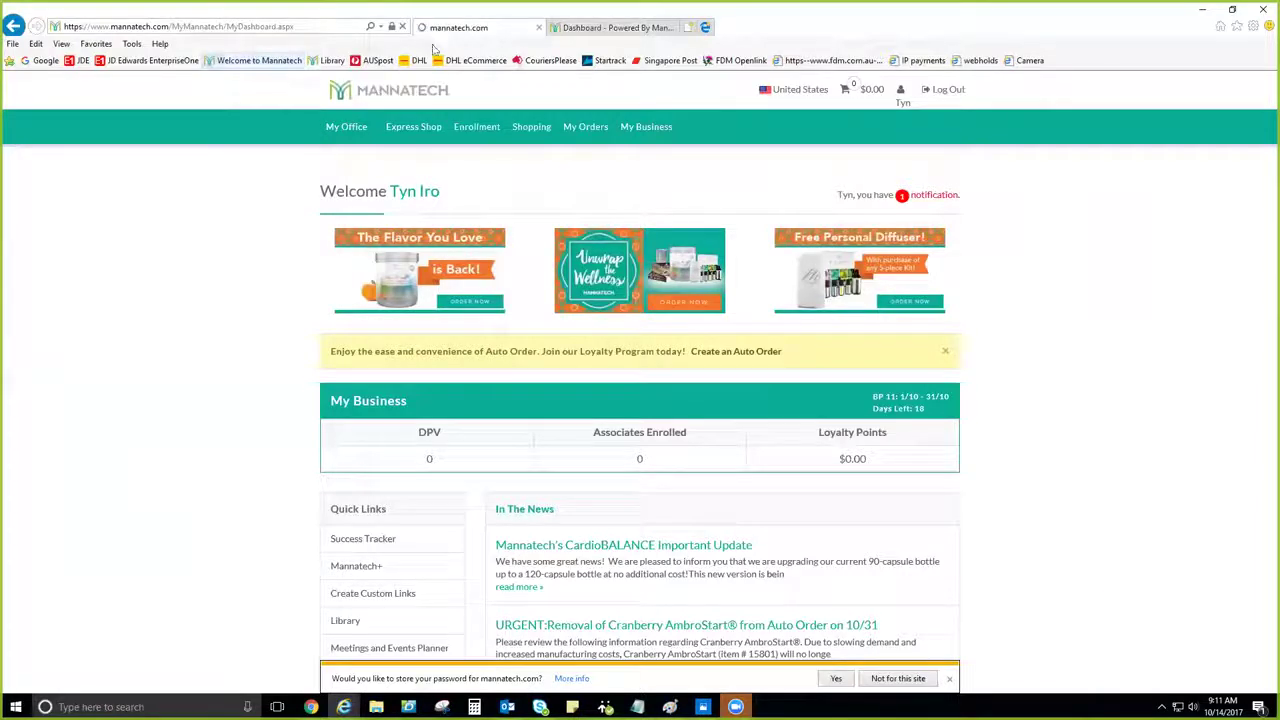
{"action": "left_click", "coordinate": [605, 29]}
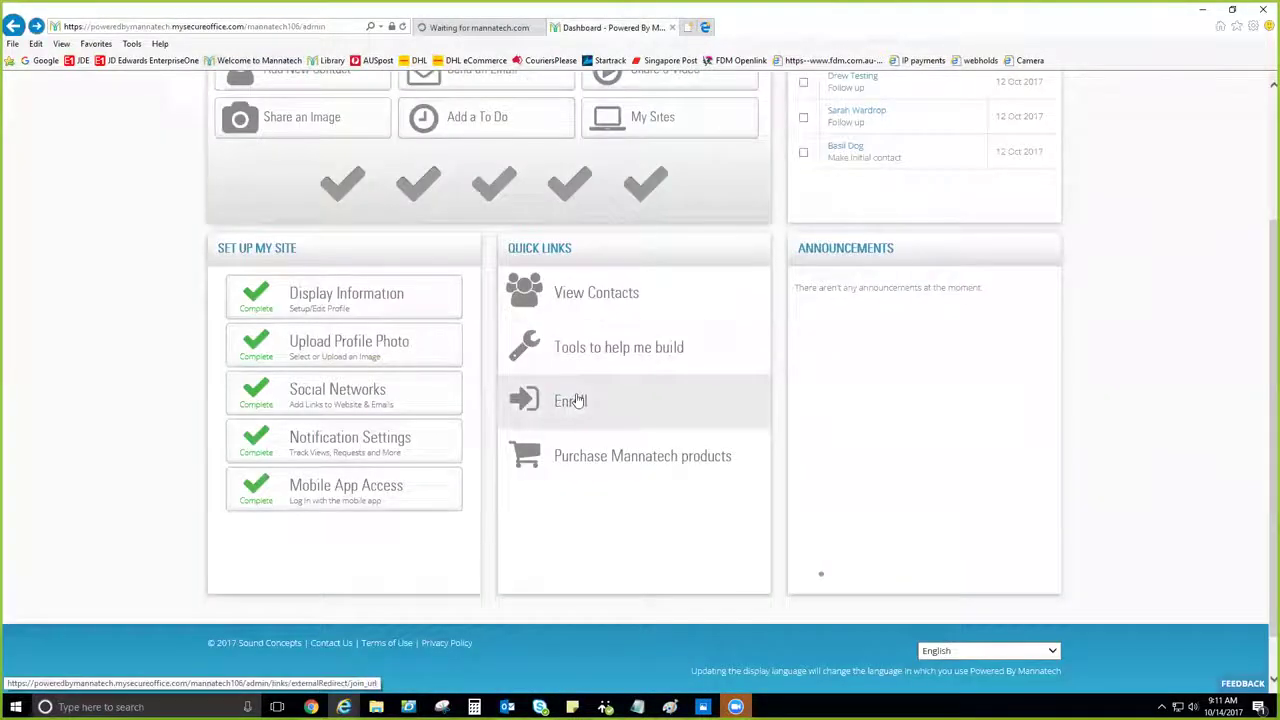
Open the Enroll quick link, compare the Preferred Customer and Associate membership levels, and return to the dashboard
{"action": "left_click", "coordinate": [577, 400]}
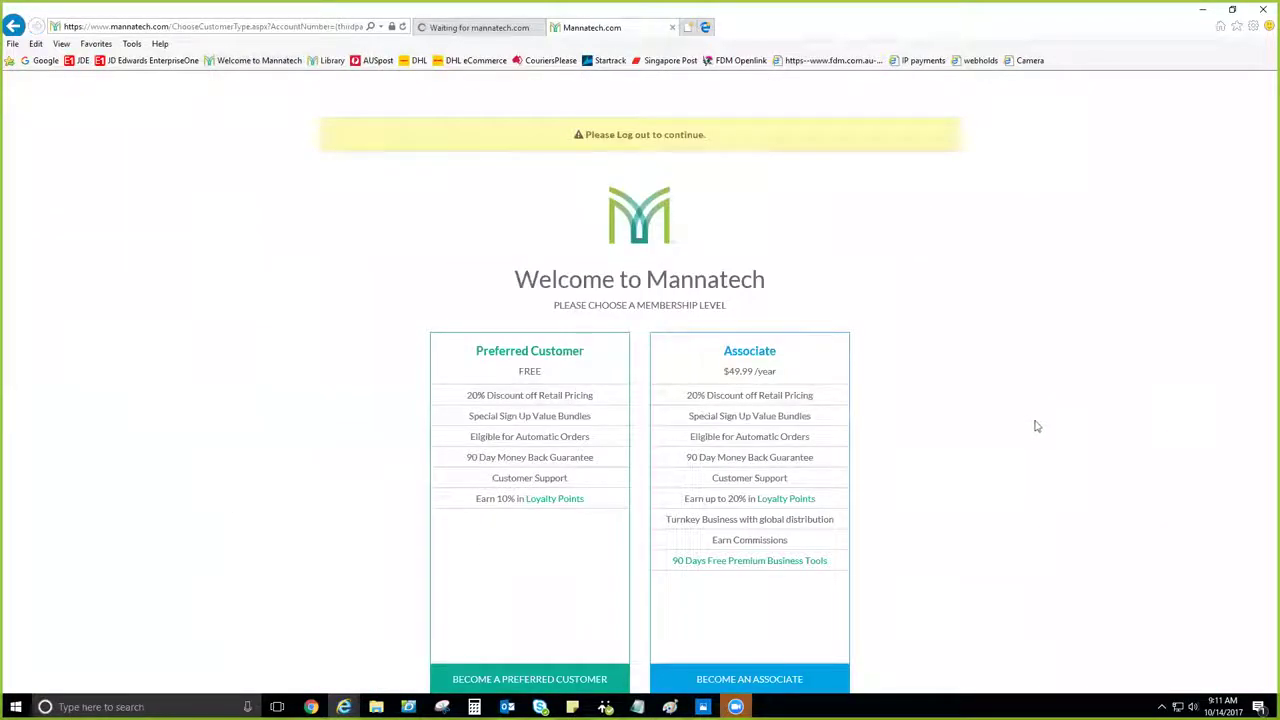
{"action": "scroll", "coordinate": [1037, 426], "scroll_direction": "down", "scroll_amount": 2}
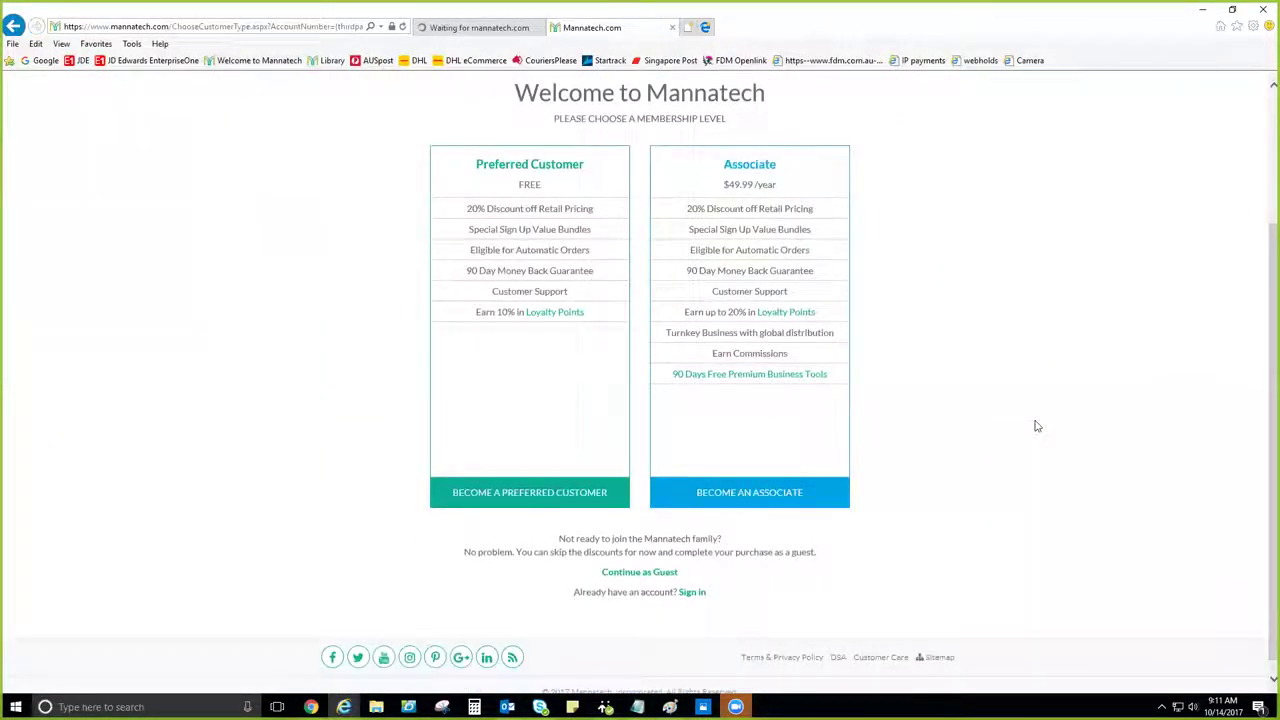
{"action": "scroll", "coordinate": [1037, 426], "scroll_direction": "up", "scroll_amount": 1}
{"action": "scroll", "coordinate": [1037, 426], "scroll_direction": "up", "scroll_amount": 1}
{"action": "scroll", "coordinate": [1035, 425], "scroll_direction": "down", "scroll_amount": 1}
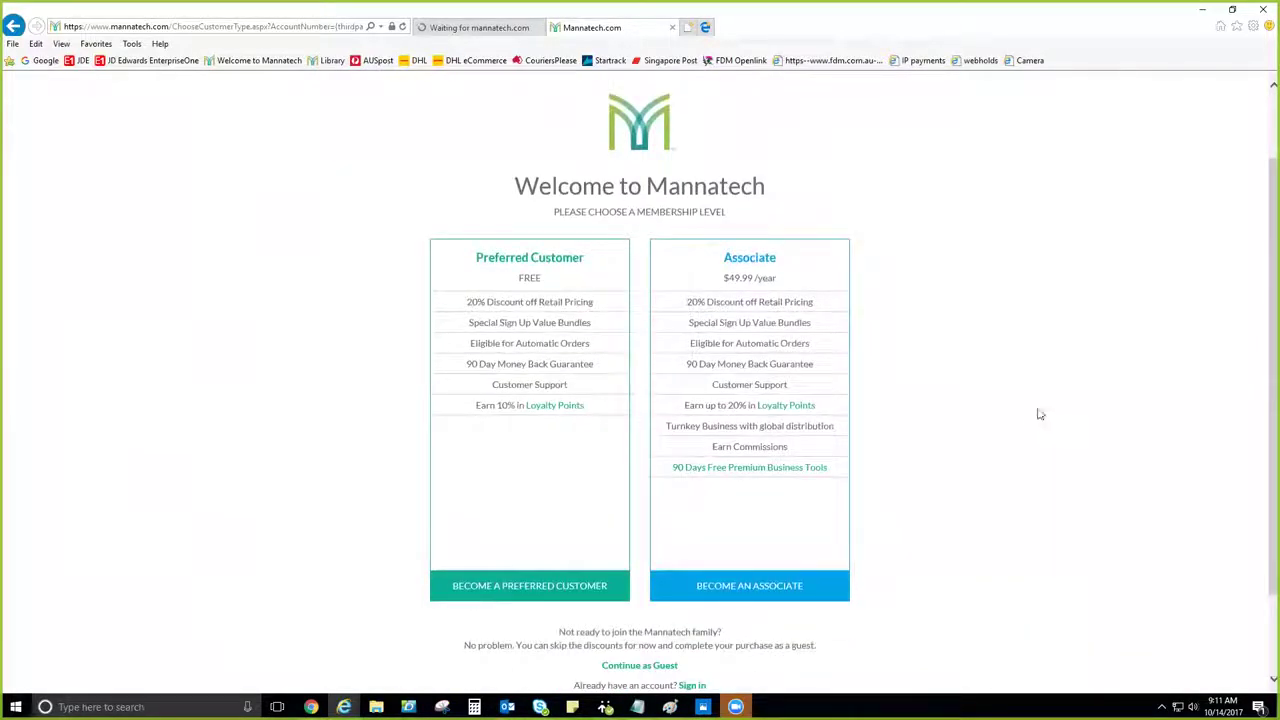
{"action": "scroll", "coordinate": [1036, 410], "scroll_direction": "down", "scroll_amount": 1}
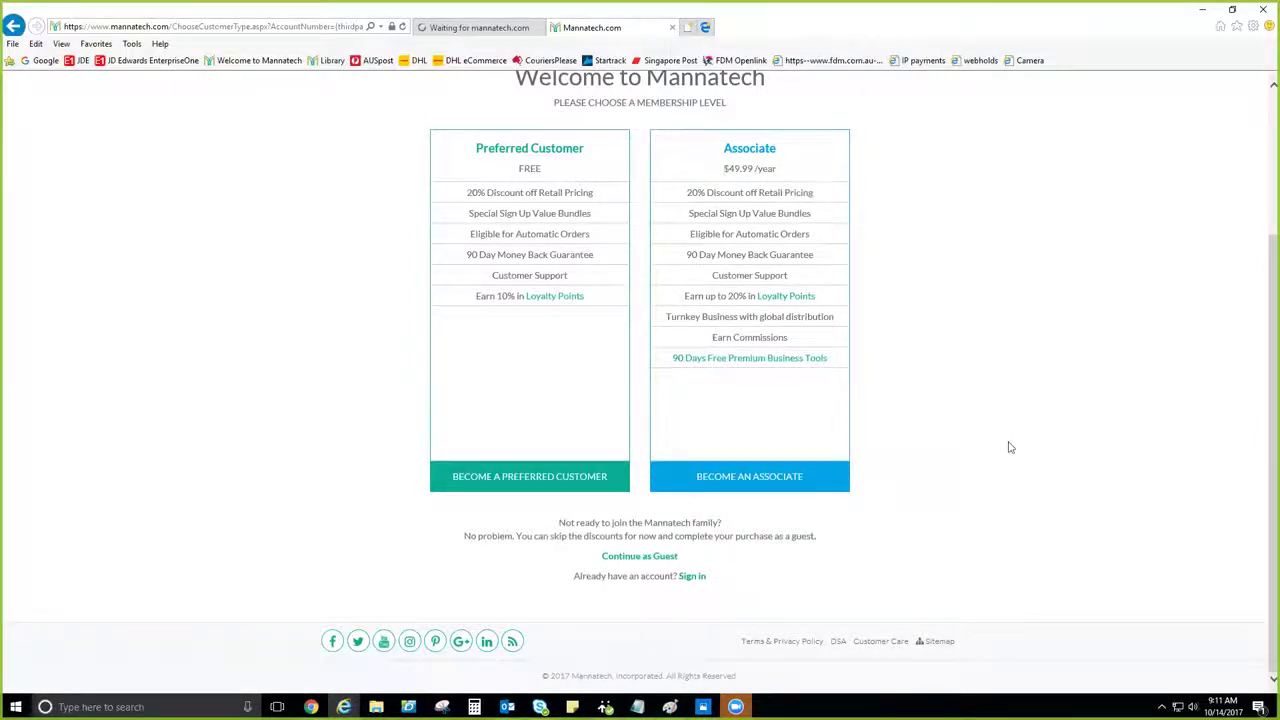
{"action": "scroll", "coordinate": [1008, 447], "scroll_direction": "up", "scroll_amount": 1}
{"action": "left_click", "coordinate": [14, 27]}
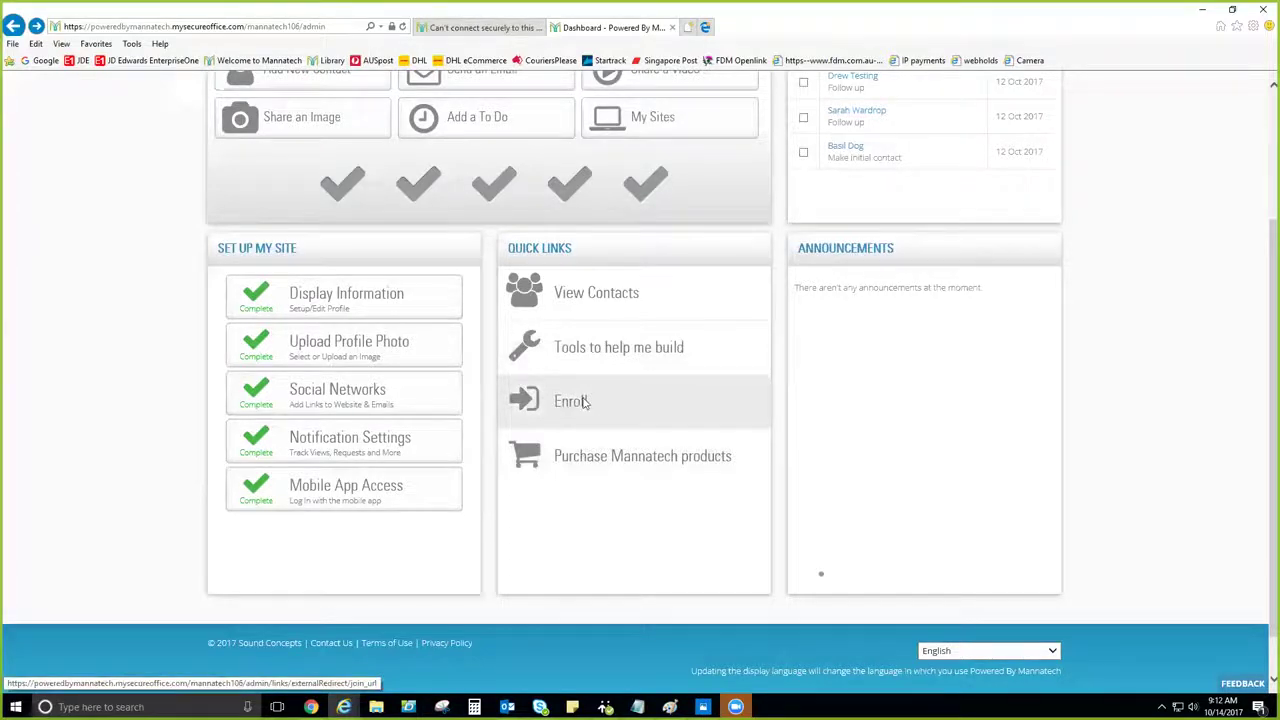
Check the mannatech.com page in the other browser tab and review the Purchase Mannatech products quick link on the dashboard
{"action": "left_click", "coordinate": [459, 30]}
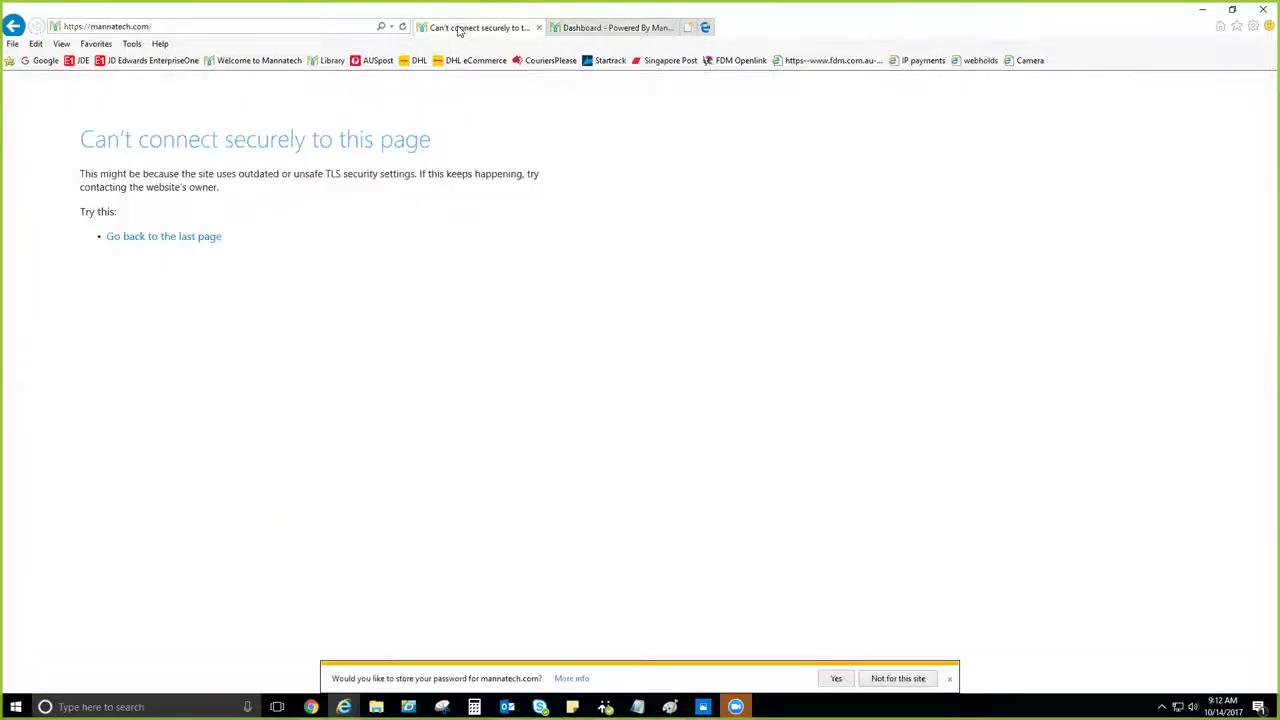
{"action": "left_click", "coordinate": [606, 34]}
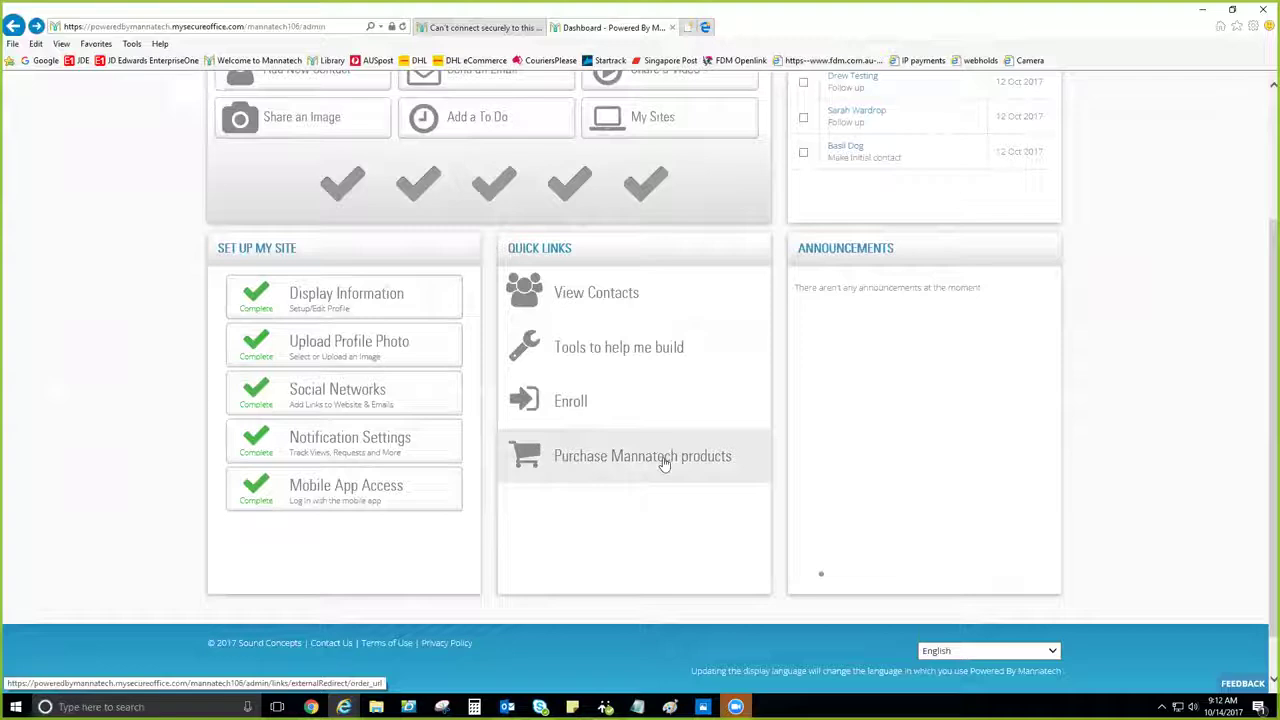
{"action": "scroll", "coordinate": [560, 410], "scroll_direction": "up", "scroll_amount": 3}
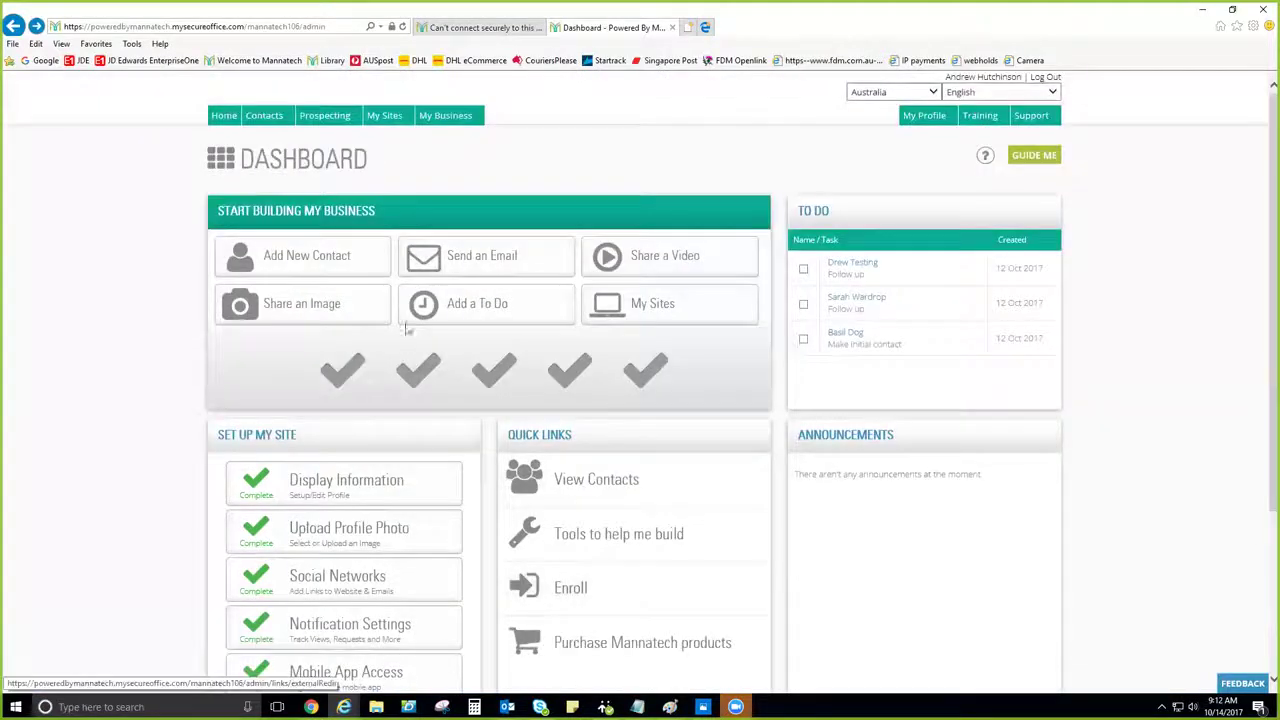
{"action": "scroll", "coordinate": [651, 434], "scroll_direction": "down", "scroll_amount": 3}
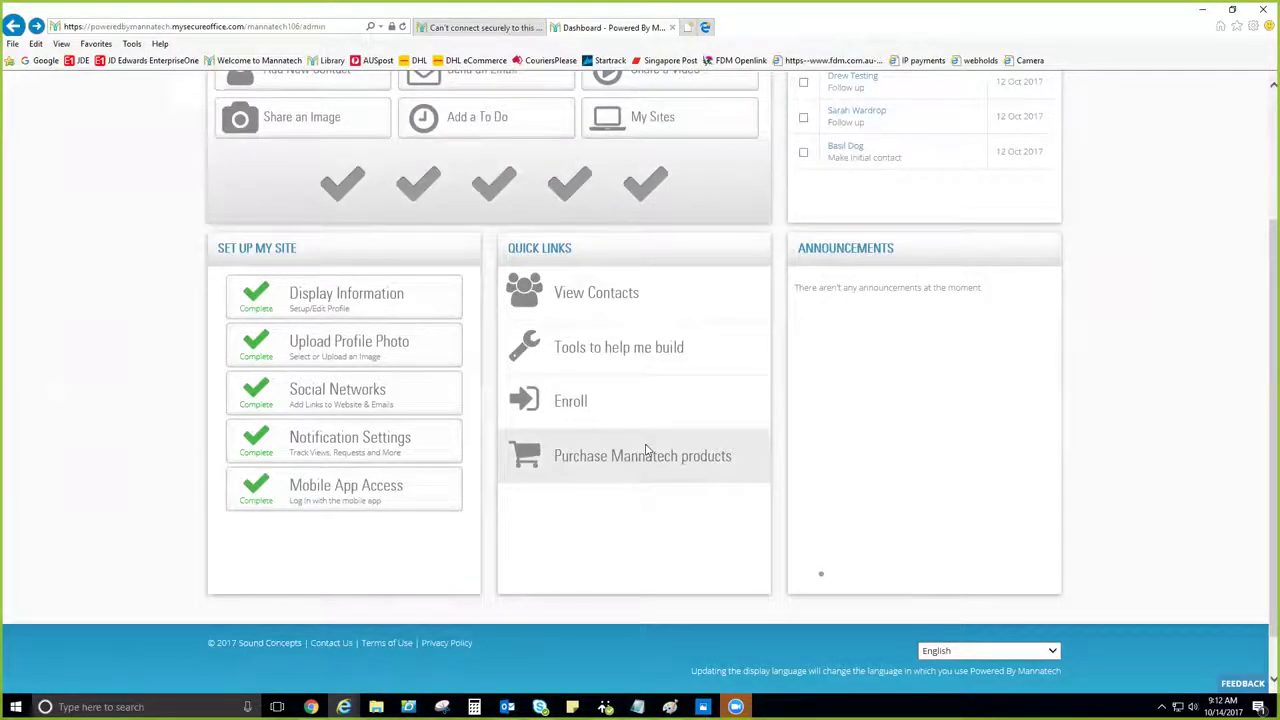
{"action": "scroll", "coordinate": [631, 457], "scroll_direction": "up", "scroll_amount": 3}
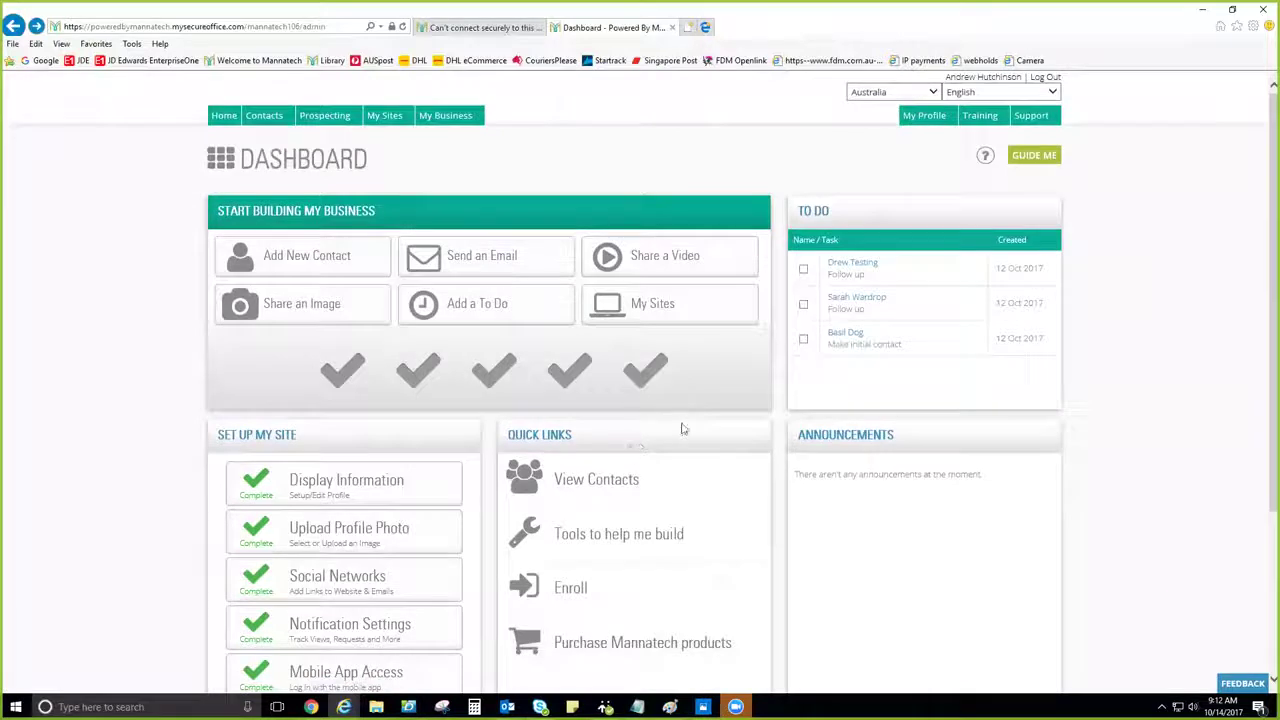
{"action": "scroll", "coordinate": [683, 428], "scroll_direction": "down", "scroll_amount": 1}
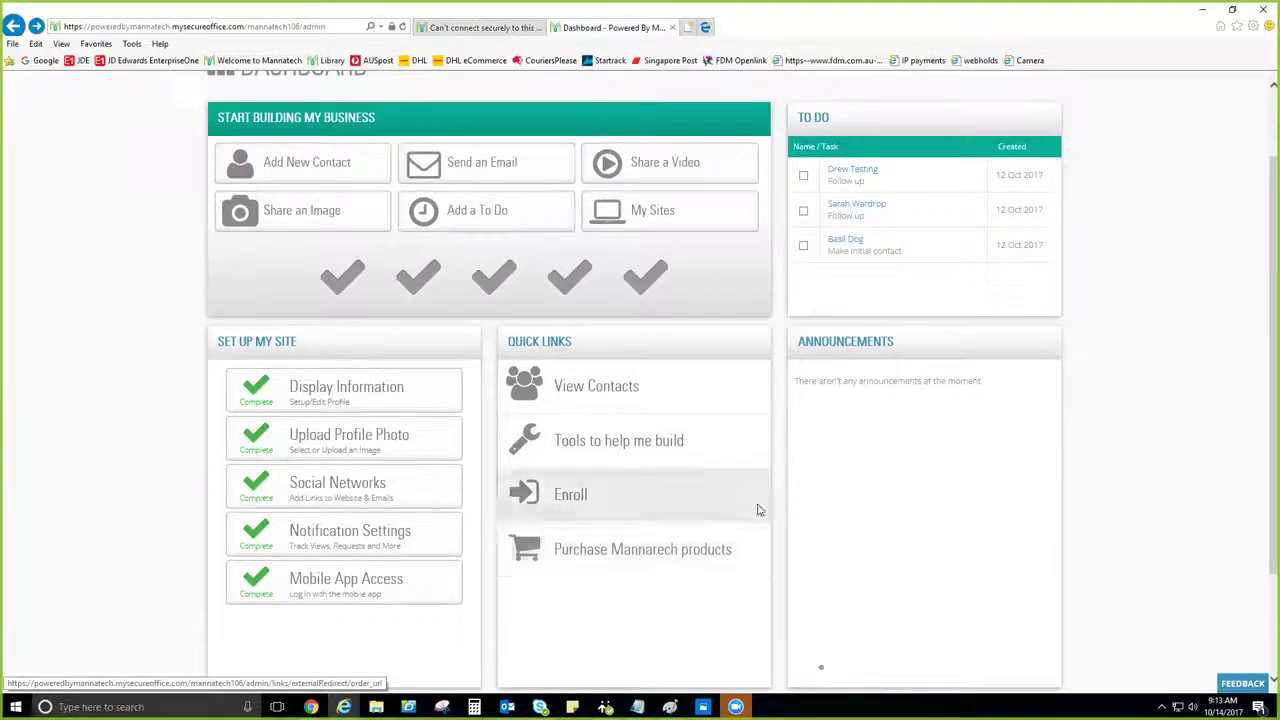
Review the dashboard's To Do and Announcements sections alongside the rest of the page
{"action": "scroll", "coordinate": [789, 528], "scroll_direction": "up", "scroll_amount": 2}
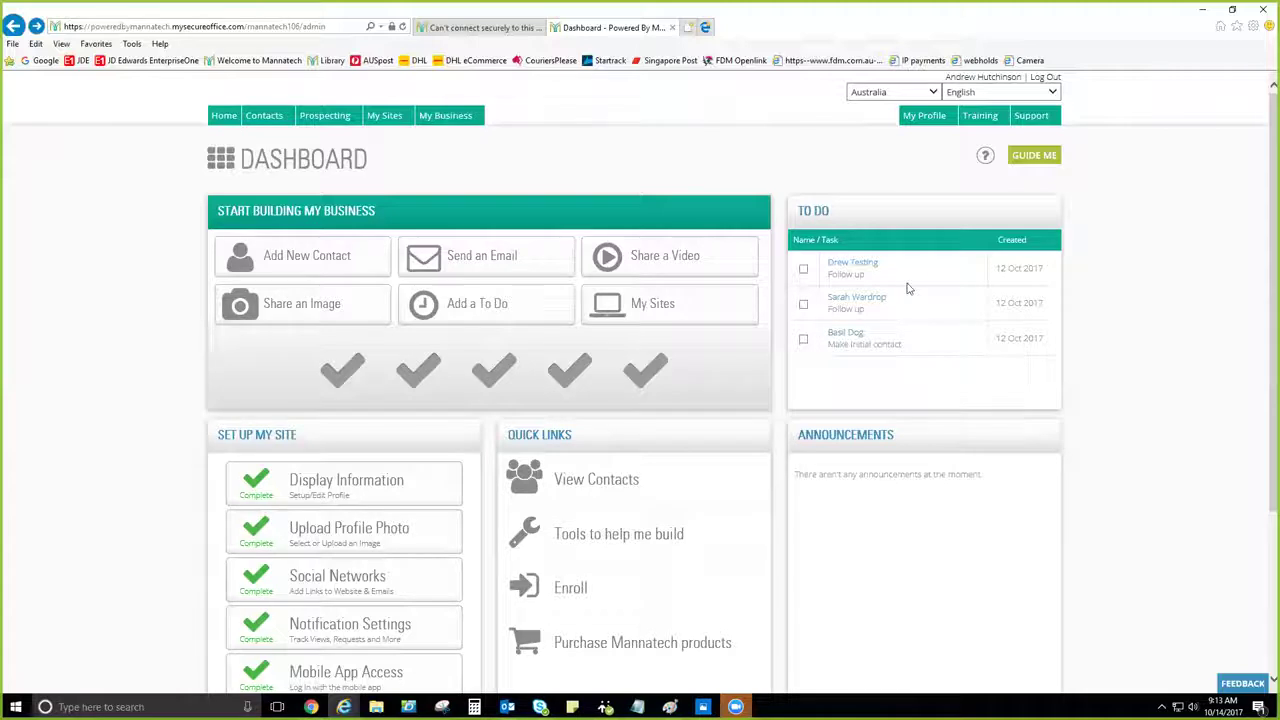
{"action": "scroll", "coordinate": [932, 270], "scroll_direction": "down", "scroll_amount": 3}
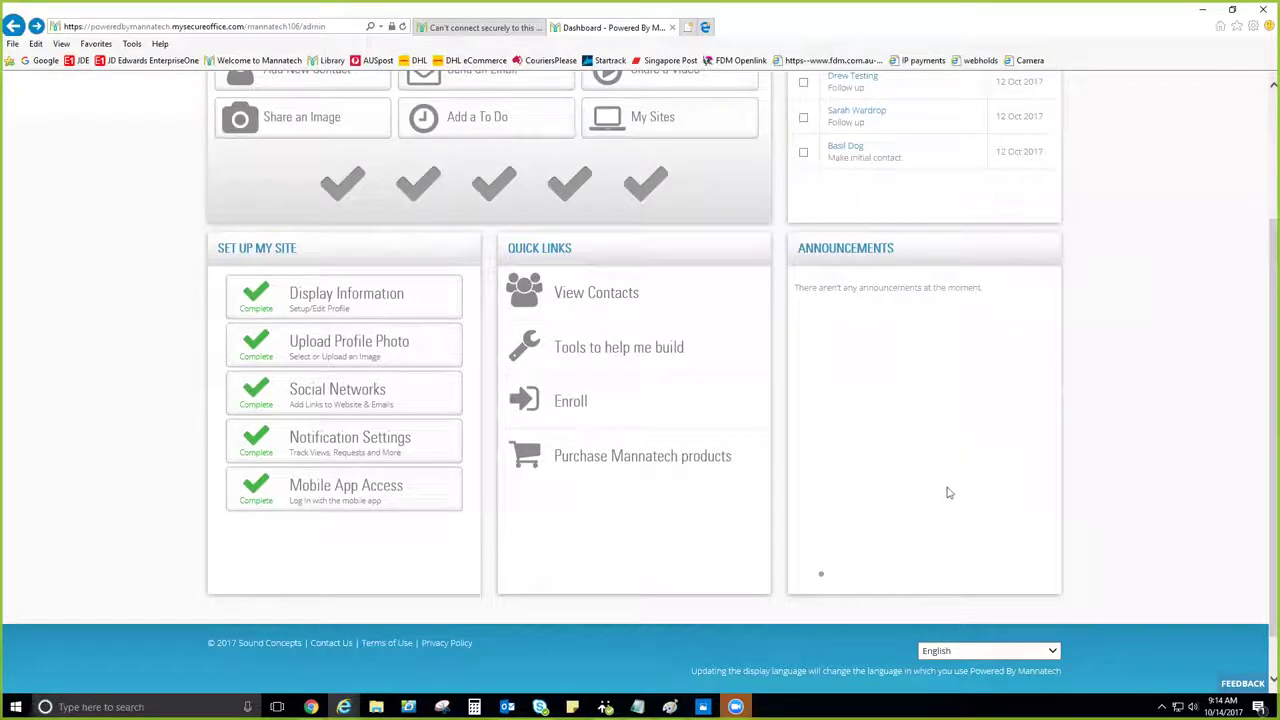
{"action": "scroll", "coordinate": [949, 492], "scroll_direction": "up", "scroll_amount": 3}
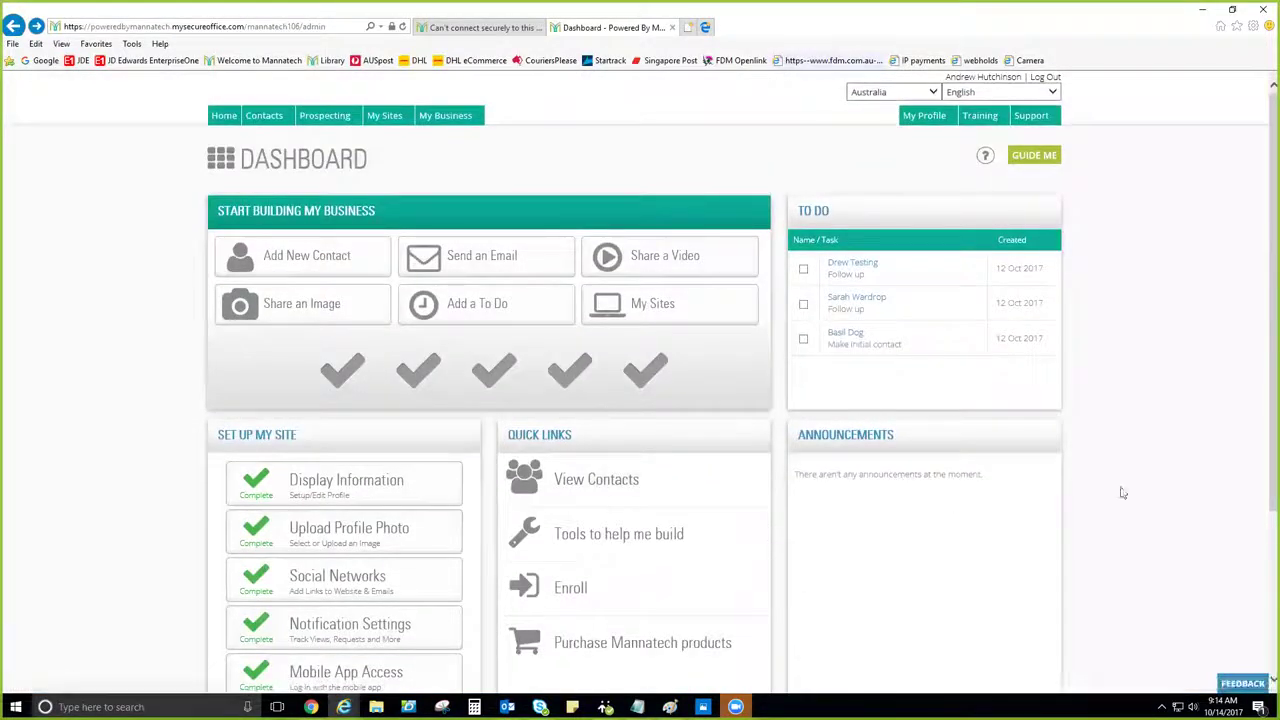
{"action": "scroll", "coordinate": [1175, 478], "scroll_direction": "down", "scroll_amount": 1}
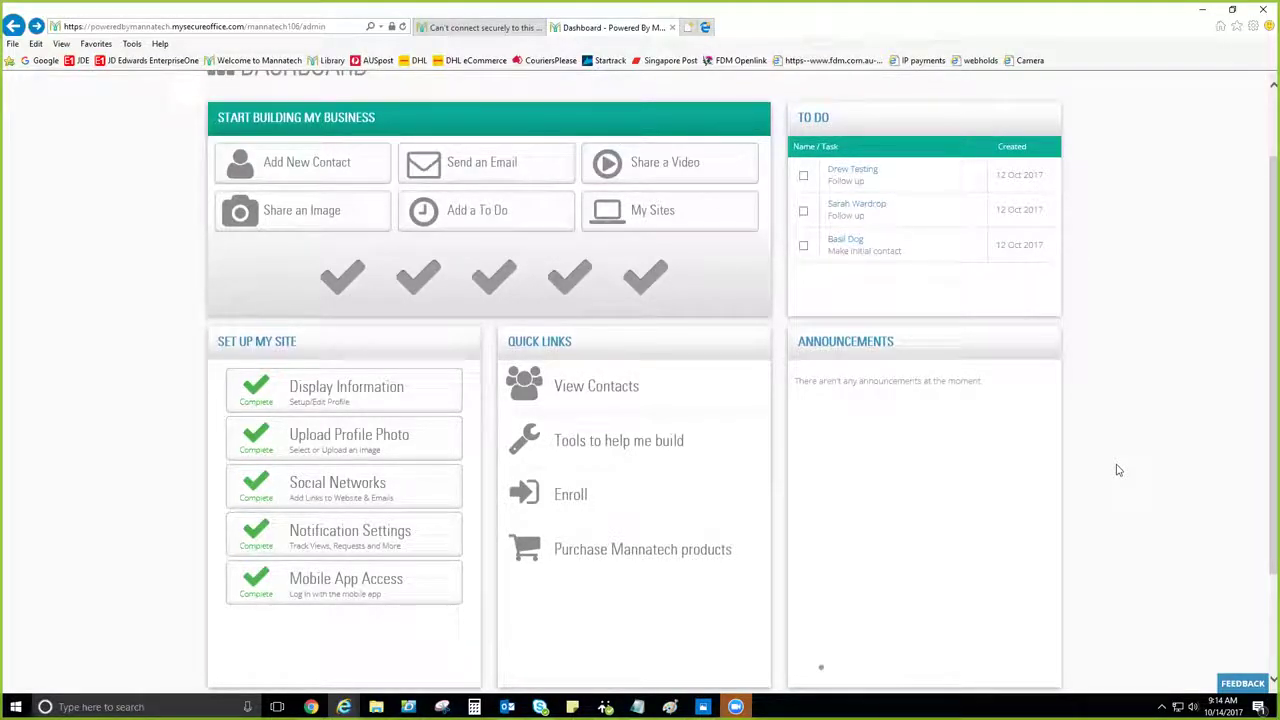
{"action": "scroll", "coordinate": [1118, 470], "scroll_direction": "up", "scroll_amount": 1}
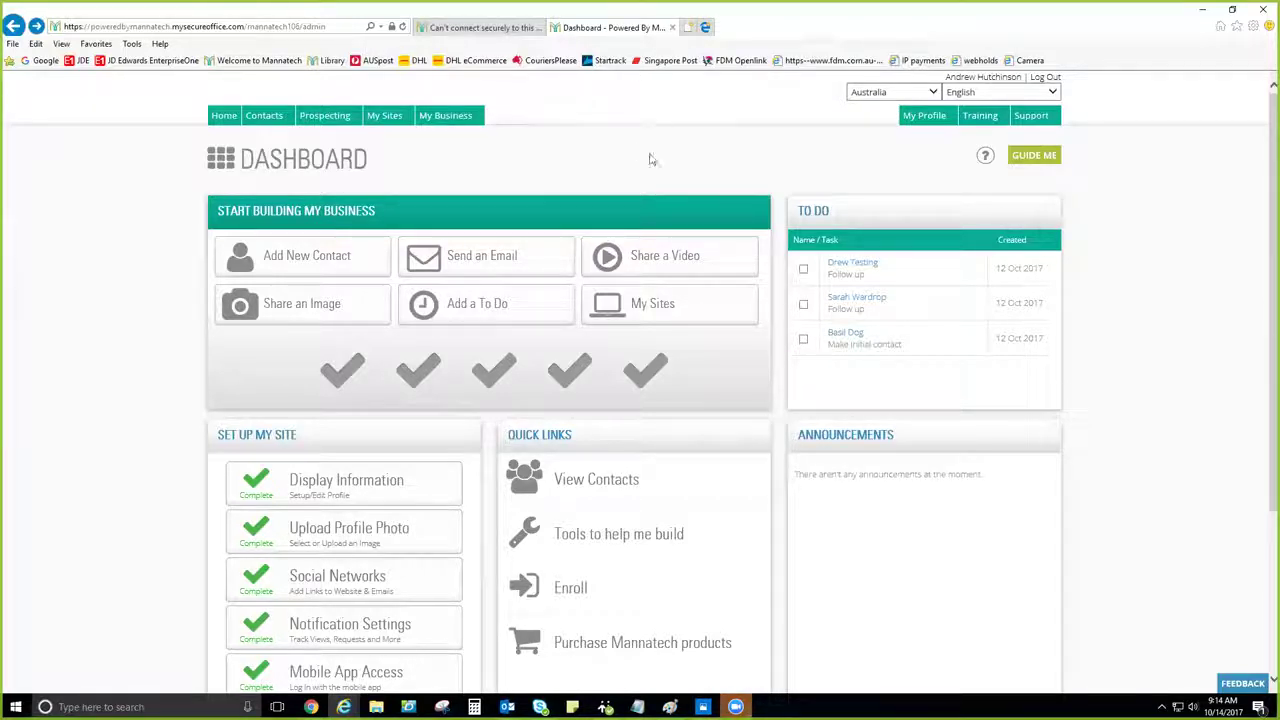
{"action": "scroll", "coordinate": [651, 160], "scroll_direction": "down", "scroll_amount": 1}
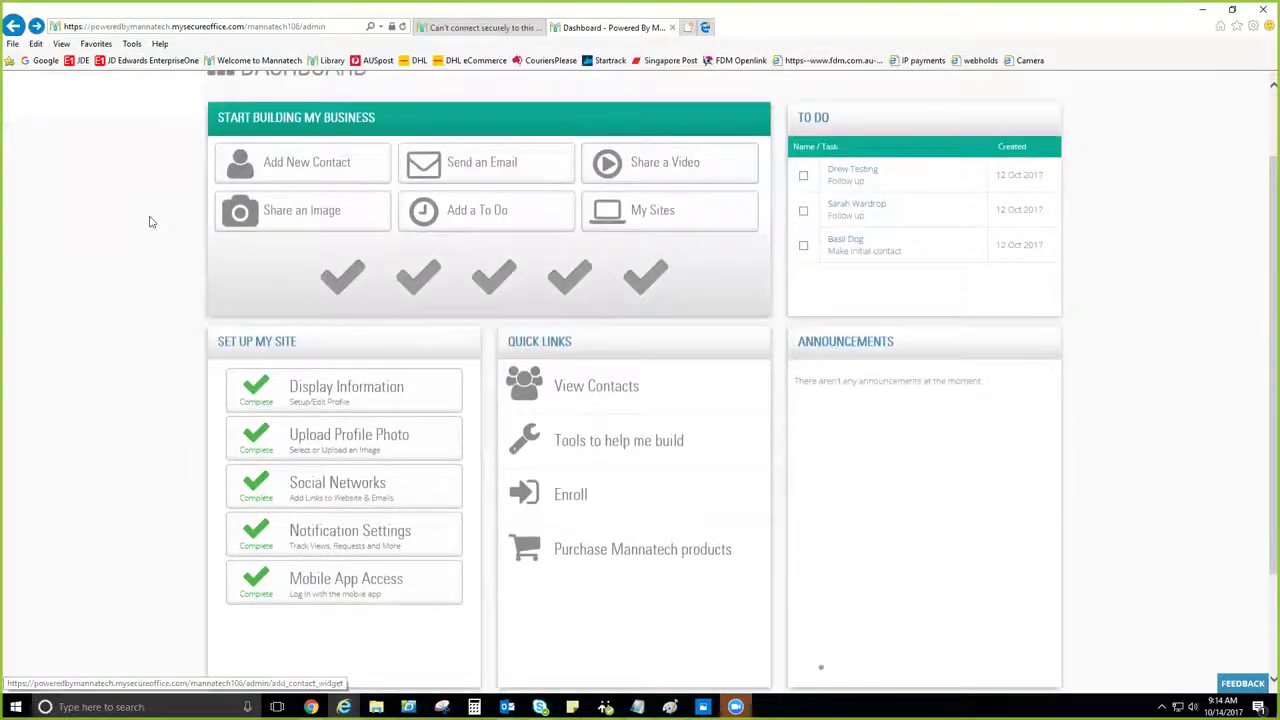
{"action": "scroll", "coordinate": [140, 218], "scroll_direction": "up", "scroll_amount": 1}
{"action": "scroll", "coordinate": [146, 226], "scroll_direction": "down", "scroll_amount": 2}
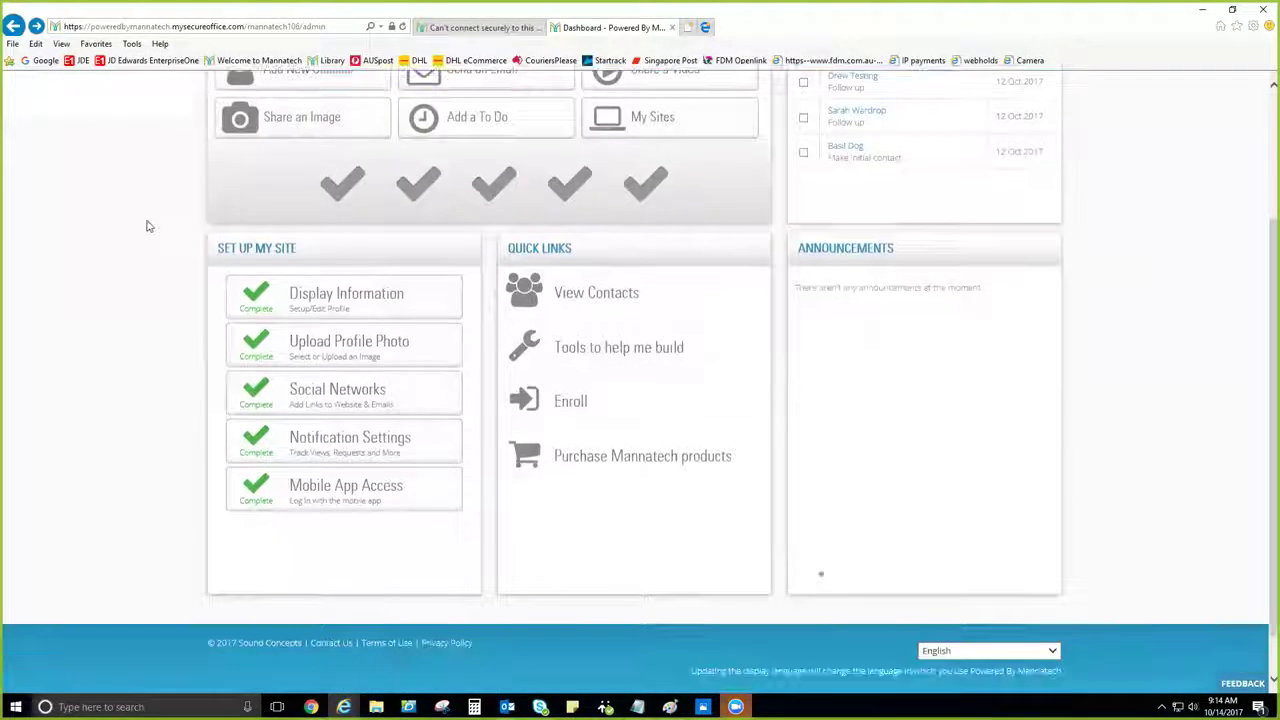
{"action": "scroll", "coordinate": [122, 248], "scroll_direction": "up", "scroll_amount": 1}
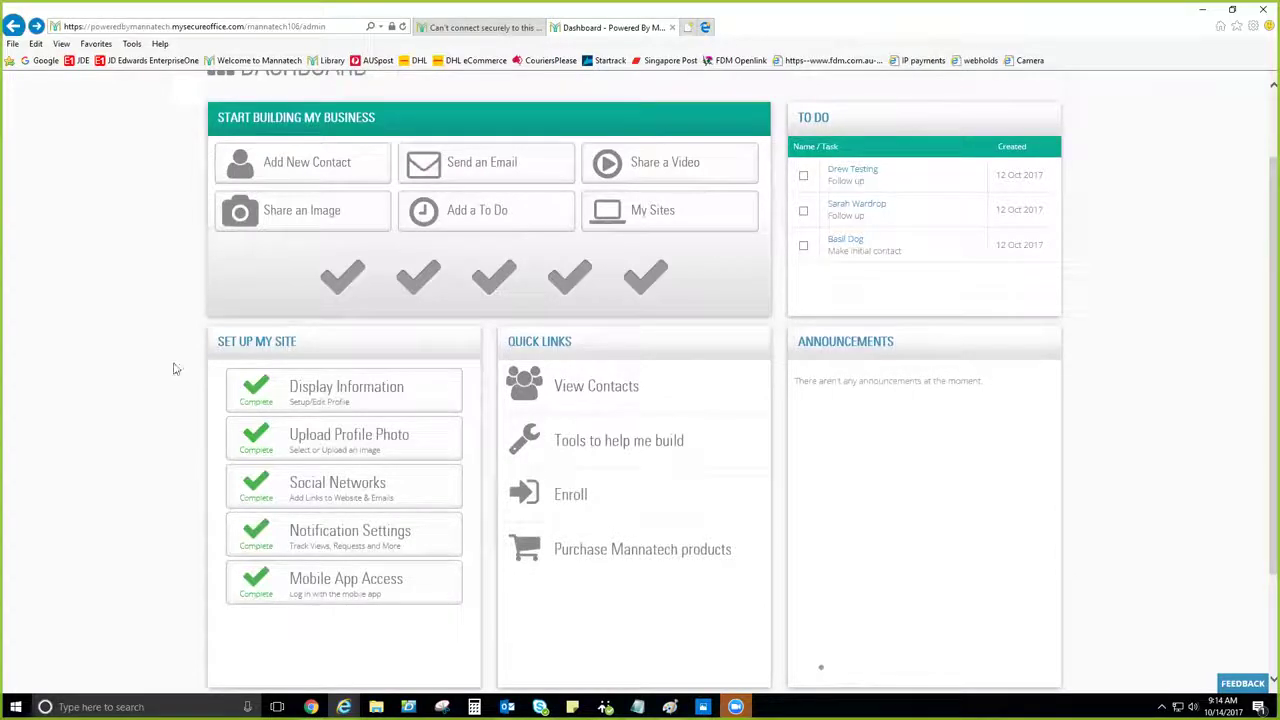
{"action": "scroll", "coordinate": [120, 362], "scroll_direction": "up", "scroll_amount": 2}
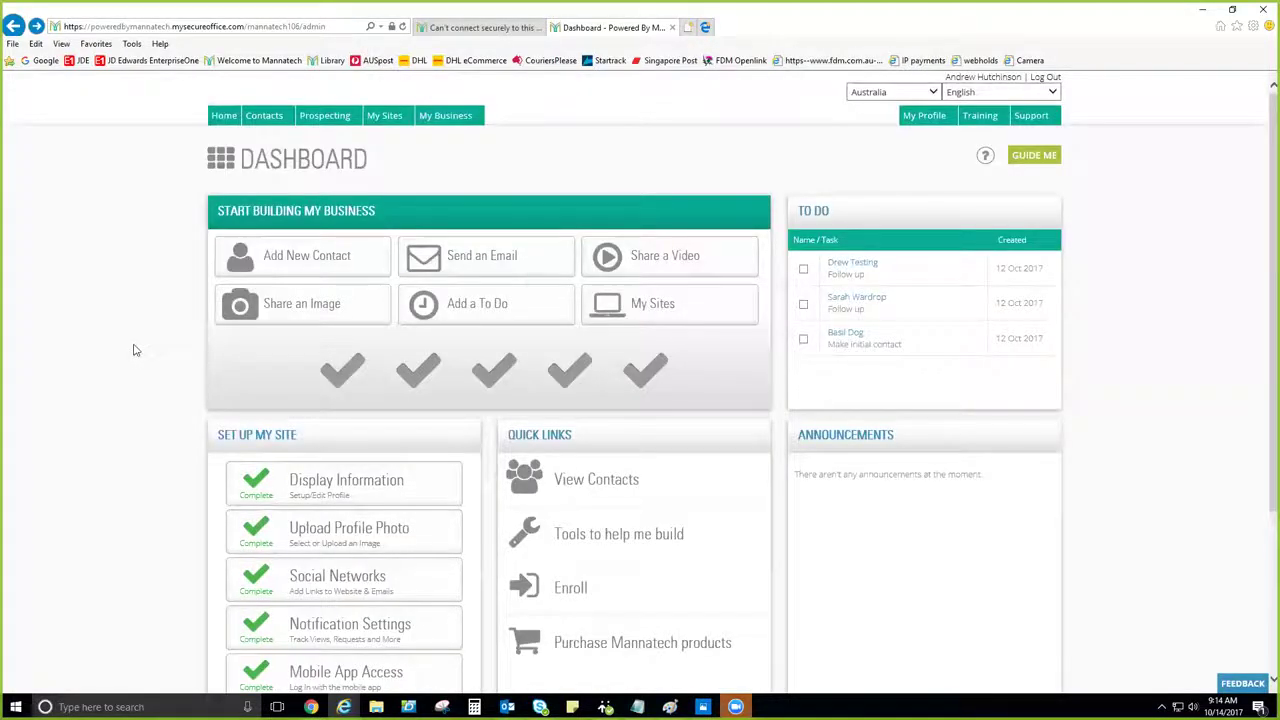
{"action": "scroll", "coordinate": [136, 350], "scroll_direction": "down", "scroll_amount": 1}
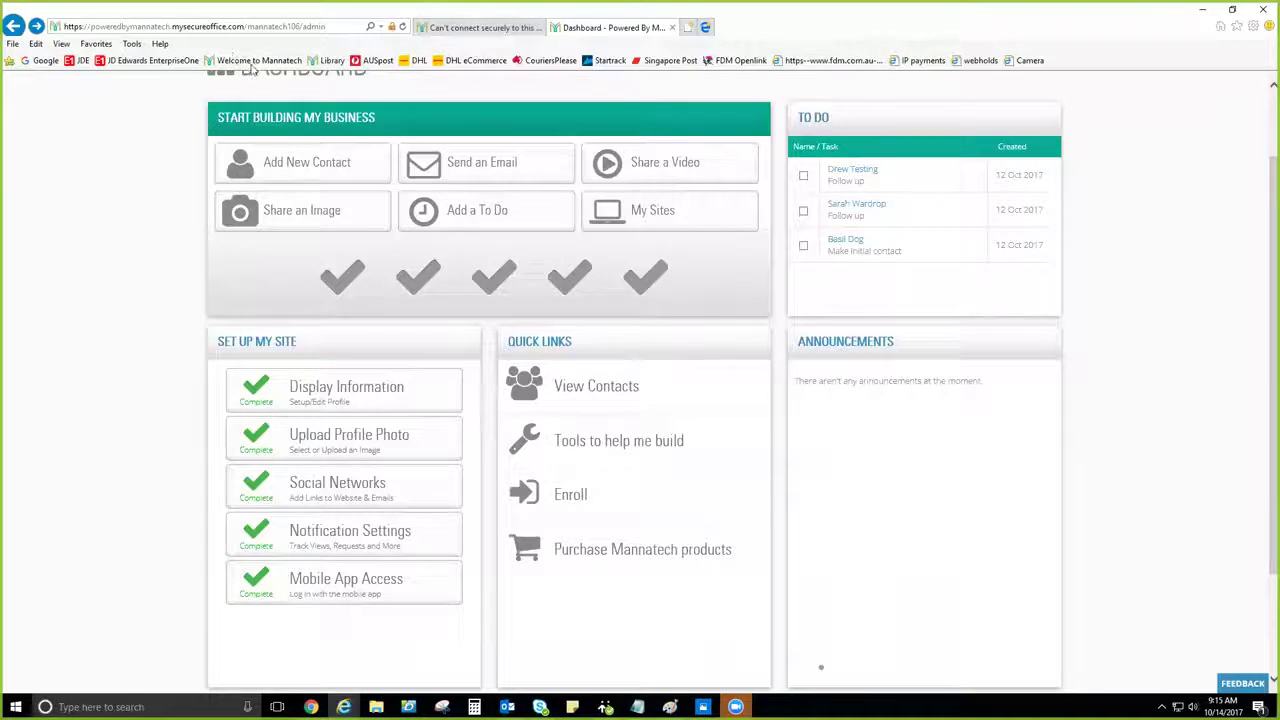
Try to open the Mannatech home page from the Welcome to Mannatech favorite
{"action": "left_click", "coordinate": [255, 62]}
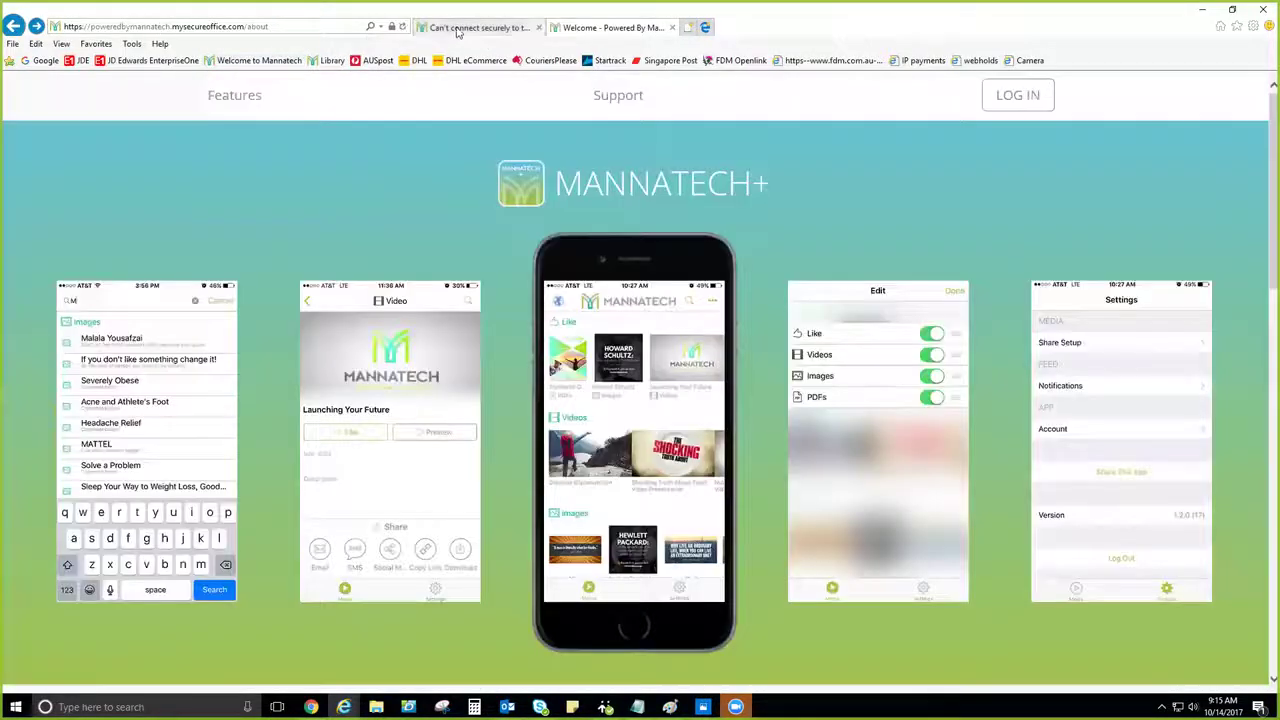
{"action": "left_click", "coordinate": [15, 25]}
{"action": "left_click", "coordinate": [238, 64]}
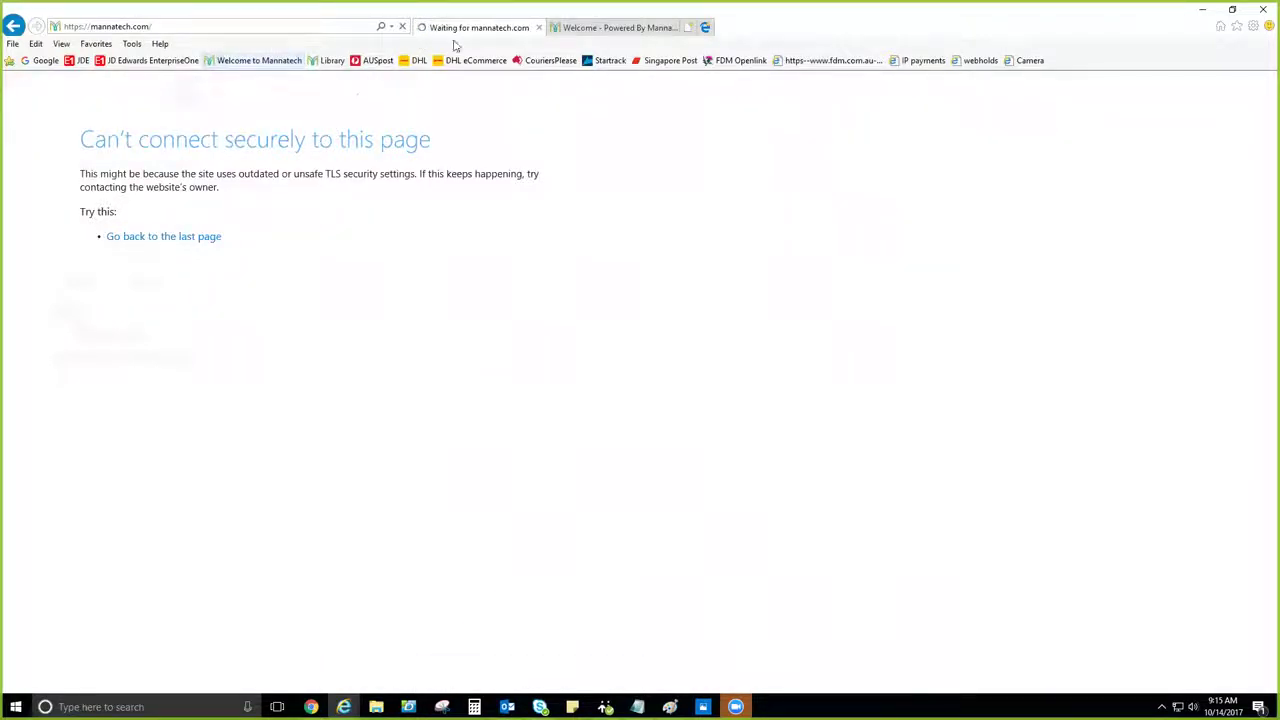
Return to the Mannatech+ welcome page and log in with the saved username and password
{"action": "left_click", "coordinate": [588, 28]}
{"action": "left_click", "coordinate": [1020, 96]}
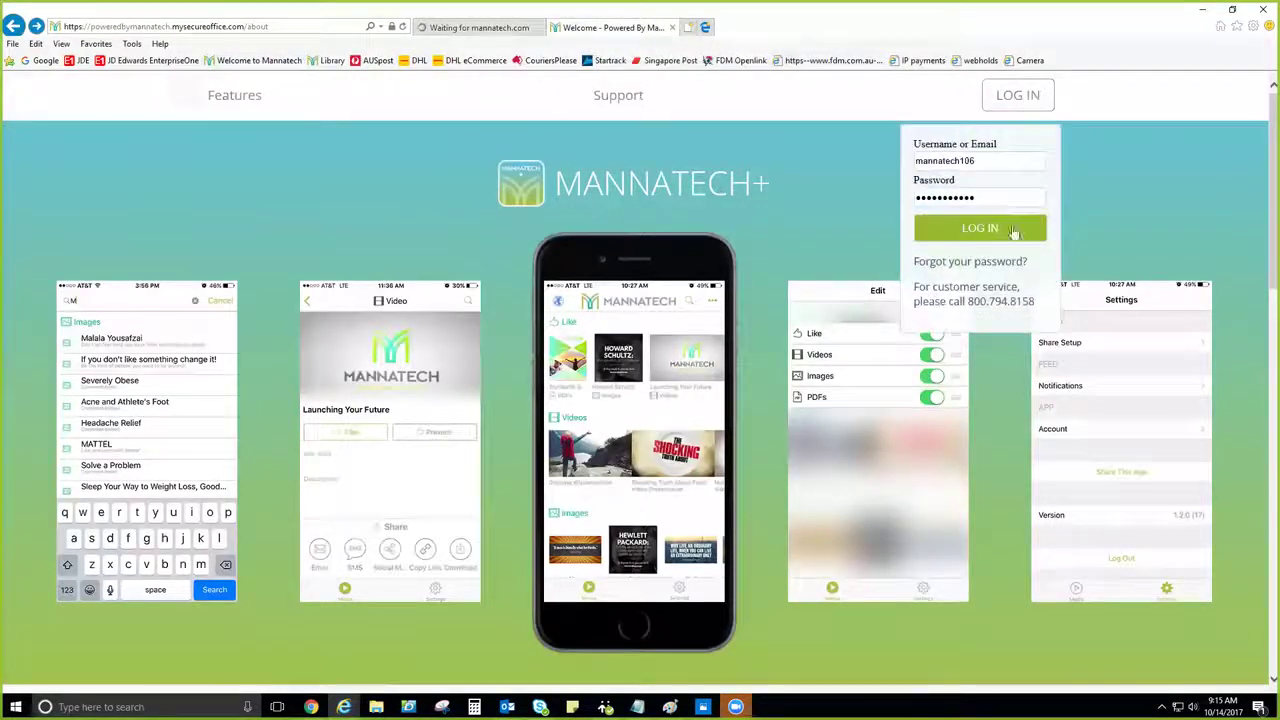
{"action": "left_click", "coordinate": [1012, 235]}
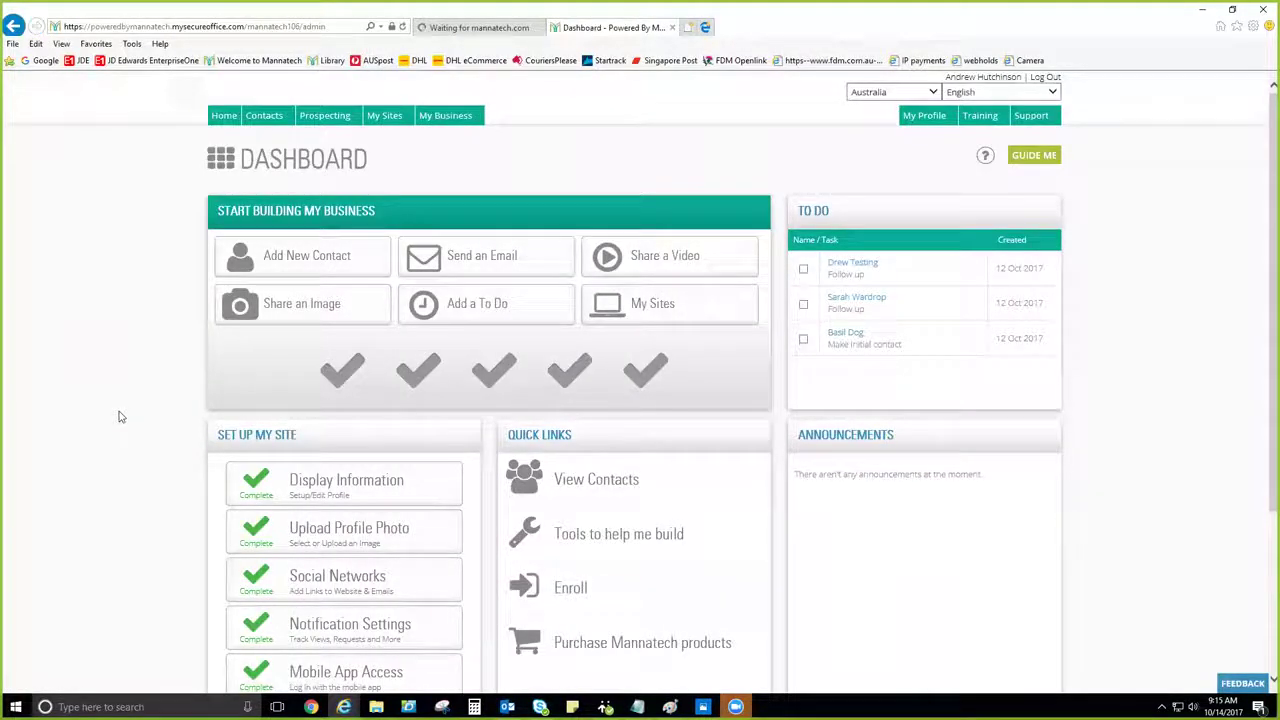
{"action": "scroll", "coordinate": [118, 417], "scroll_direction": "down", "scroll_amount": 2}
{"action": "scroll", "coordinate": [118, 417], "scroll_direction": "up", "scroll_amount": 2}
{"action": "scroll", "coordinate": [118, 418], "scroll_direction": "down", "scroll_amount": 1}
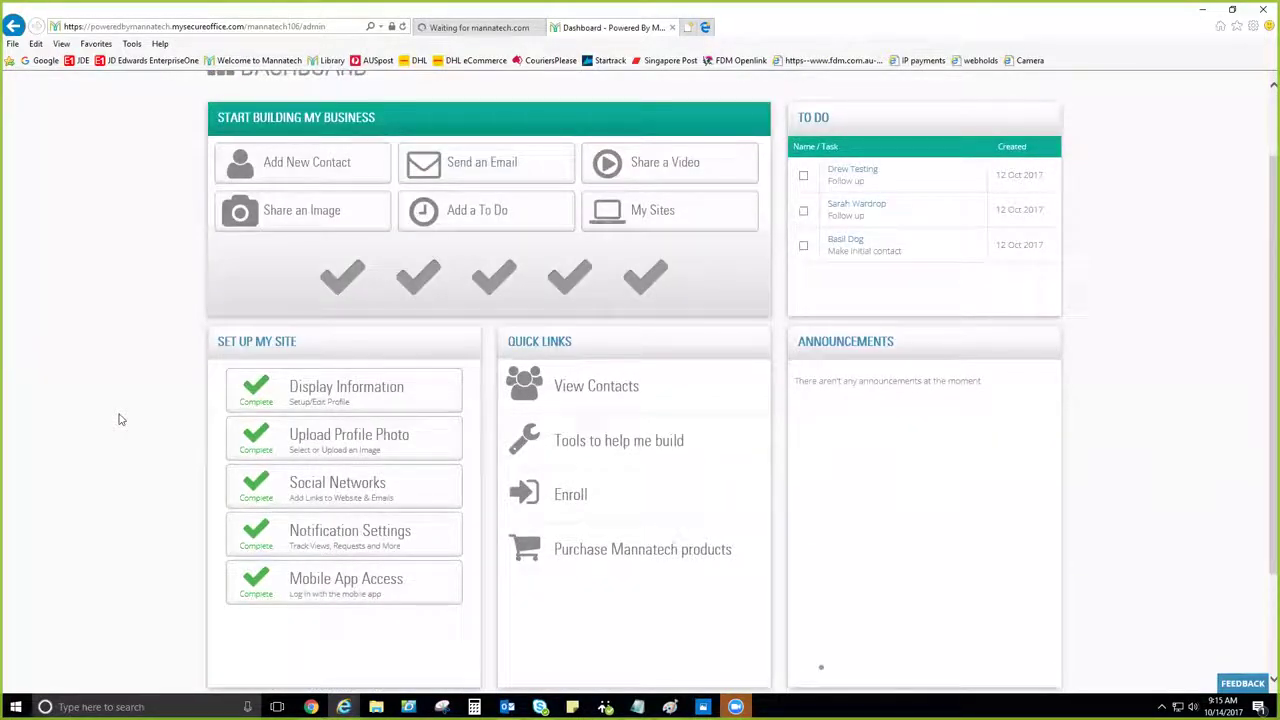
{"action": "scroll", "coordinate": [118, 419], "scroll_direction": "down", "scroll_amount": 1}
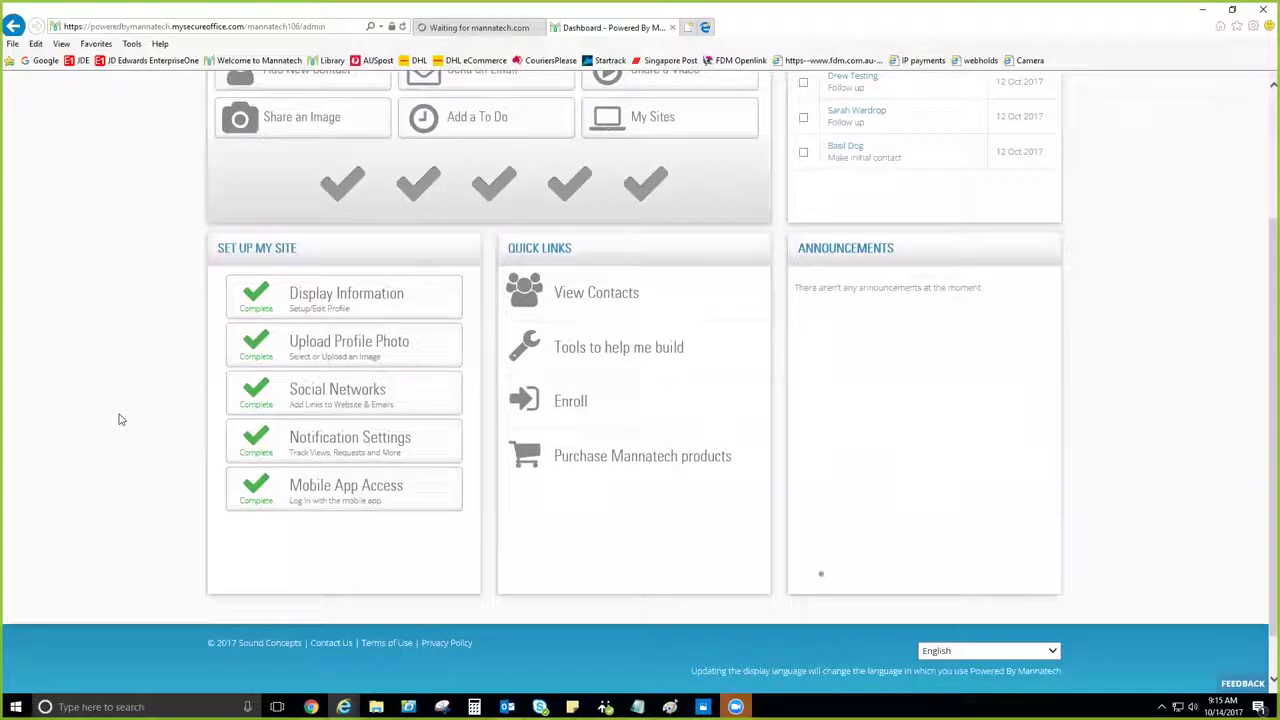
{"action": "scroll", "coordinate": [118, 419], "scroll_direction": "up", "scroll_amount": 1}
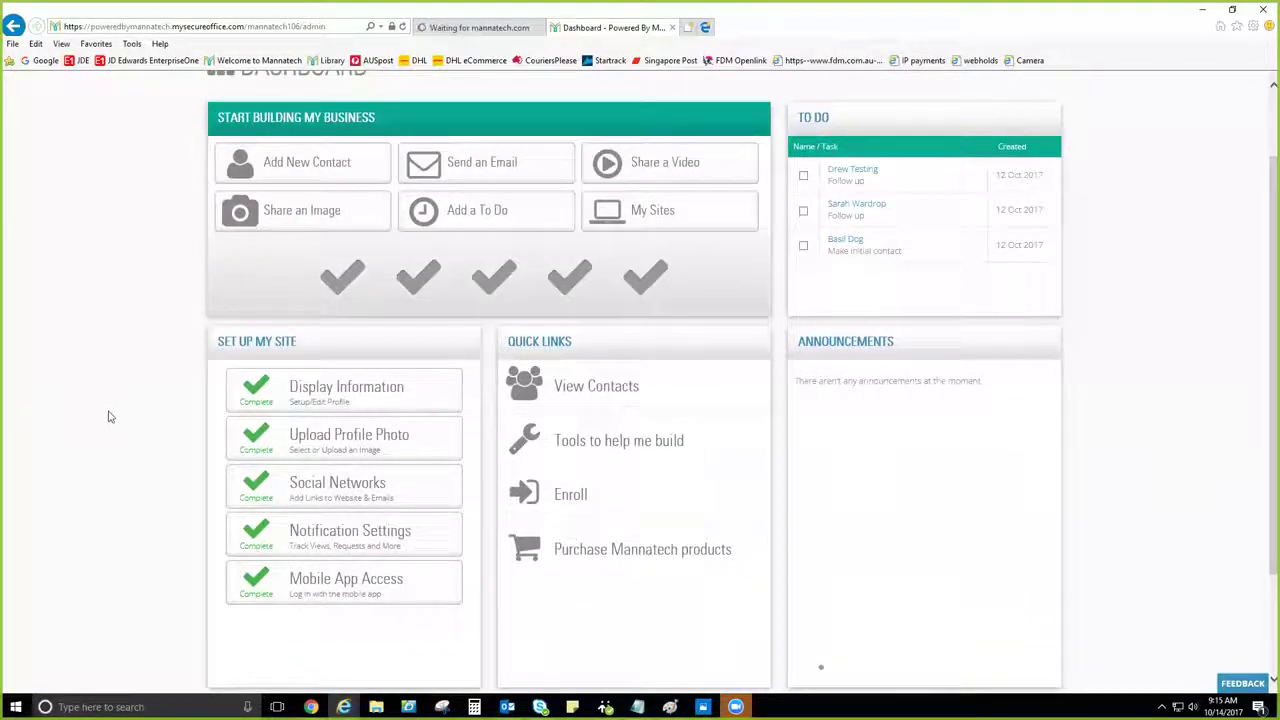
{"action": "scroll", "coordinate": [110, 417], "scroll_direction": "up", "scroll_amount": 1}
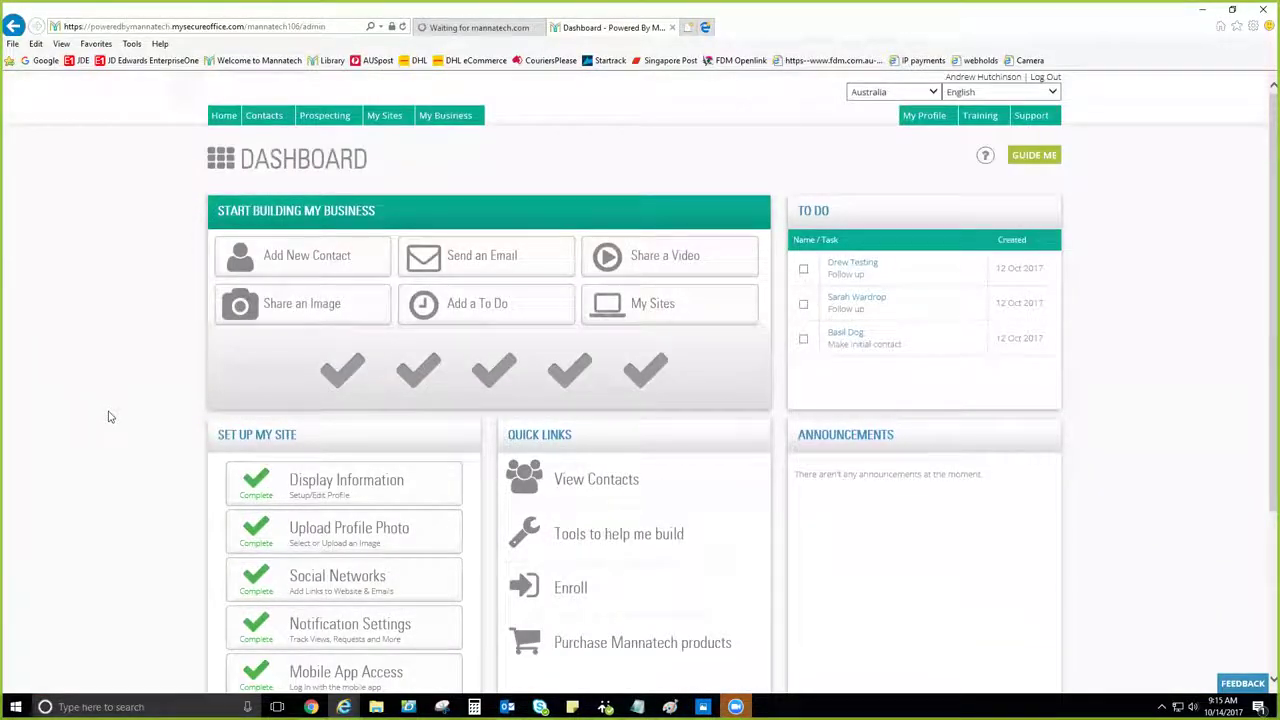
{"action": "scroll", "coordinate": [110, 417], "scroll_direction": "down", "scroll_amount": 1}
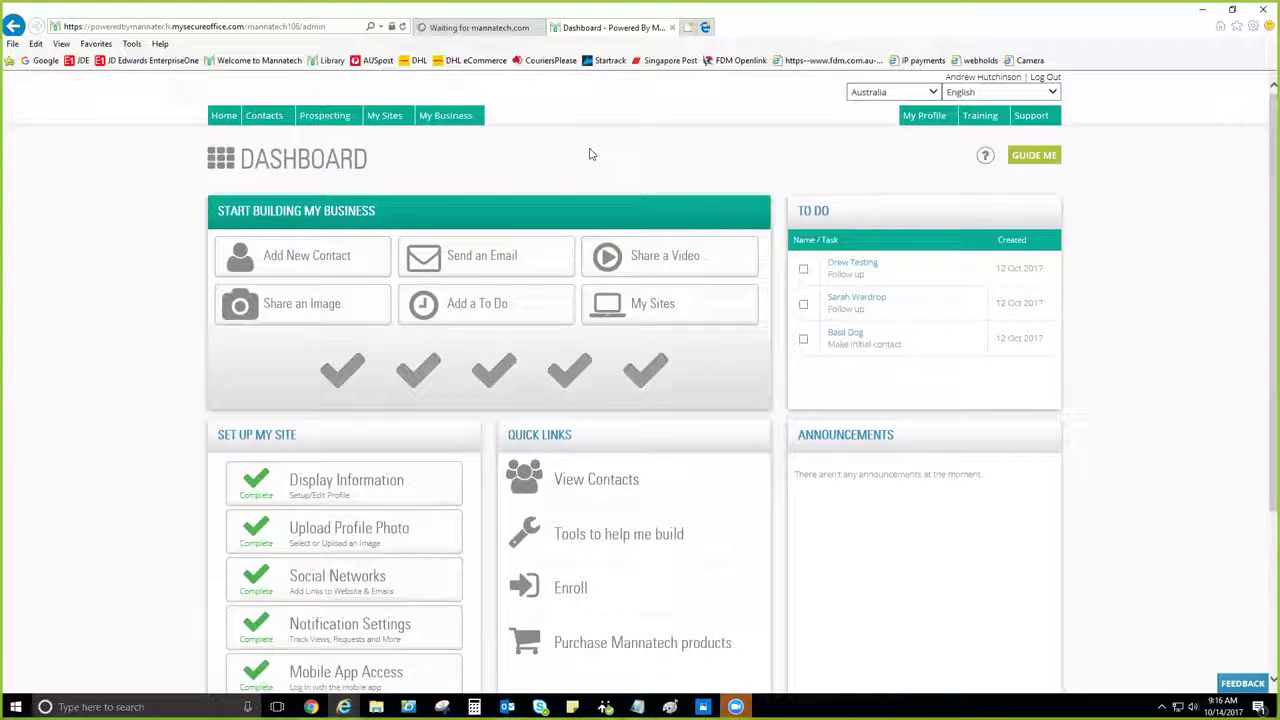
Open the Mobile App Access Code settings in My Profile and highlight the app username and access code
{"action": "left_click", "coordinate": [916, 117]}
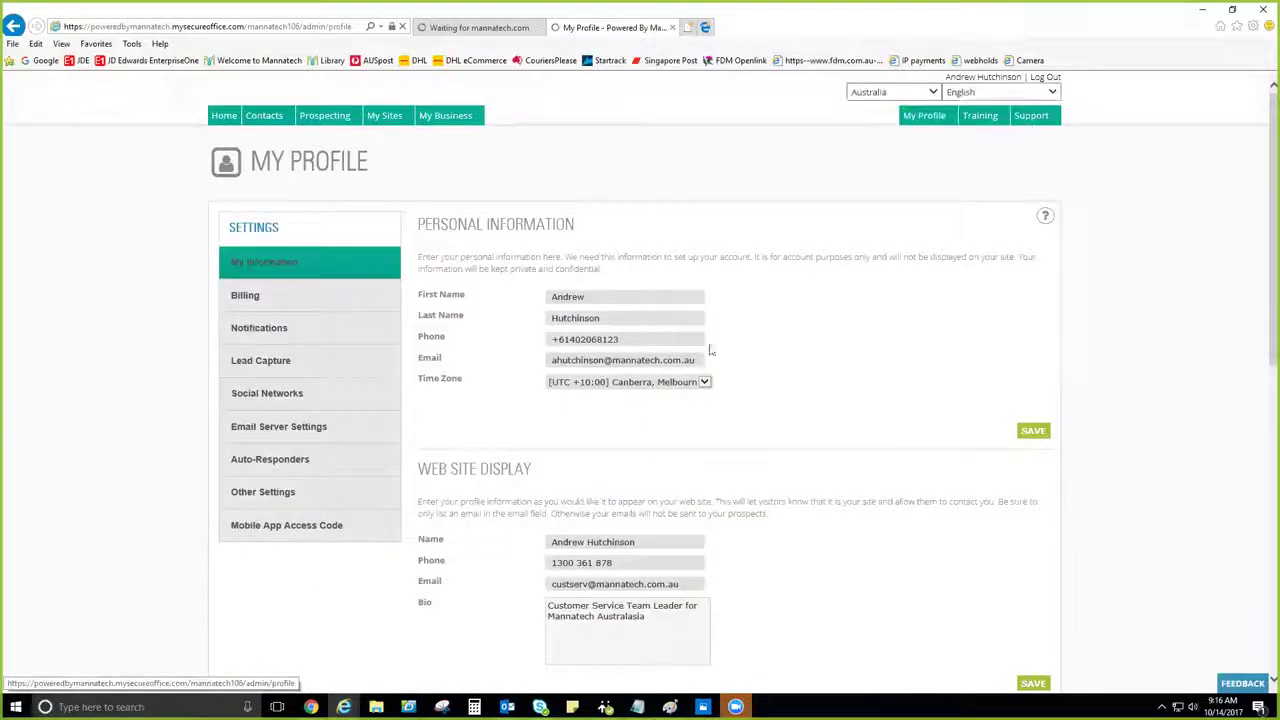
{"action": "scroll", "coordinate": [1119, 345], "scroll_direction": "down", "scroll_amount": 3}
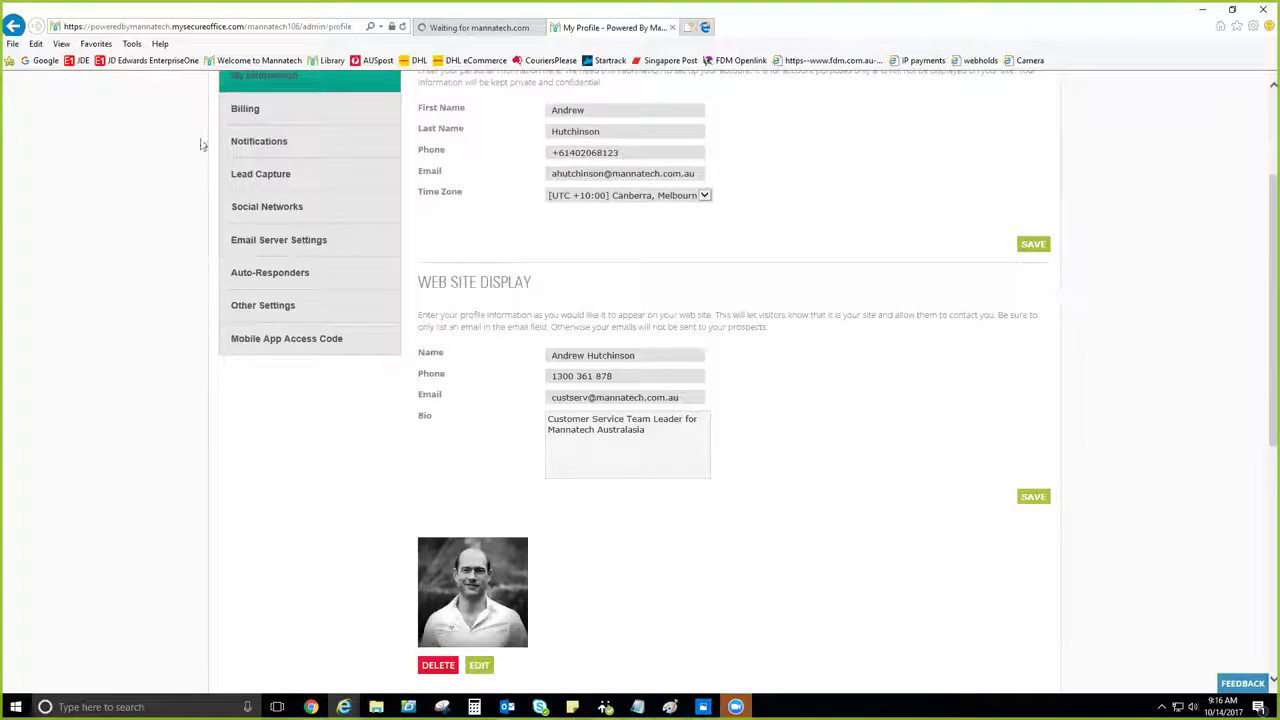
{"action": "left_click", "coordinate": [303, 339]}
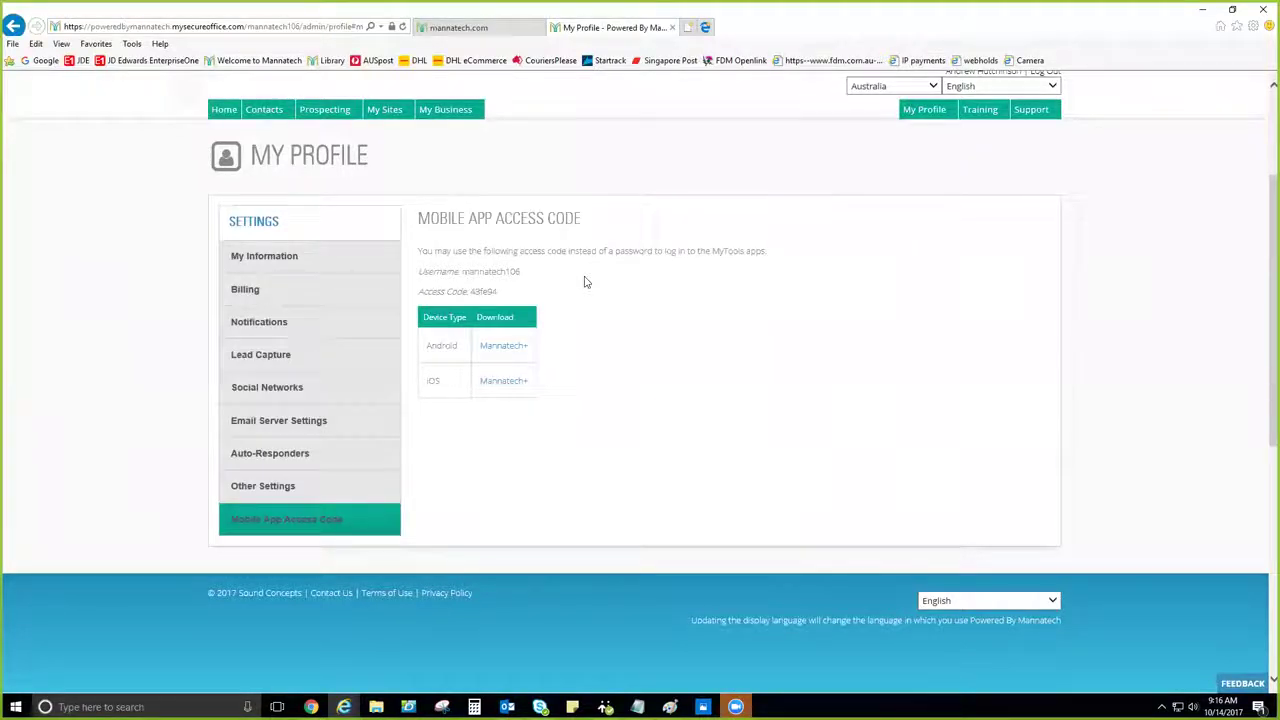
{"action": "left_click_drag", "start_coordinate": [421, 271], "coordinate": [516, 273]}
{"action": "left_click", "coordinate": [510, 272]}
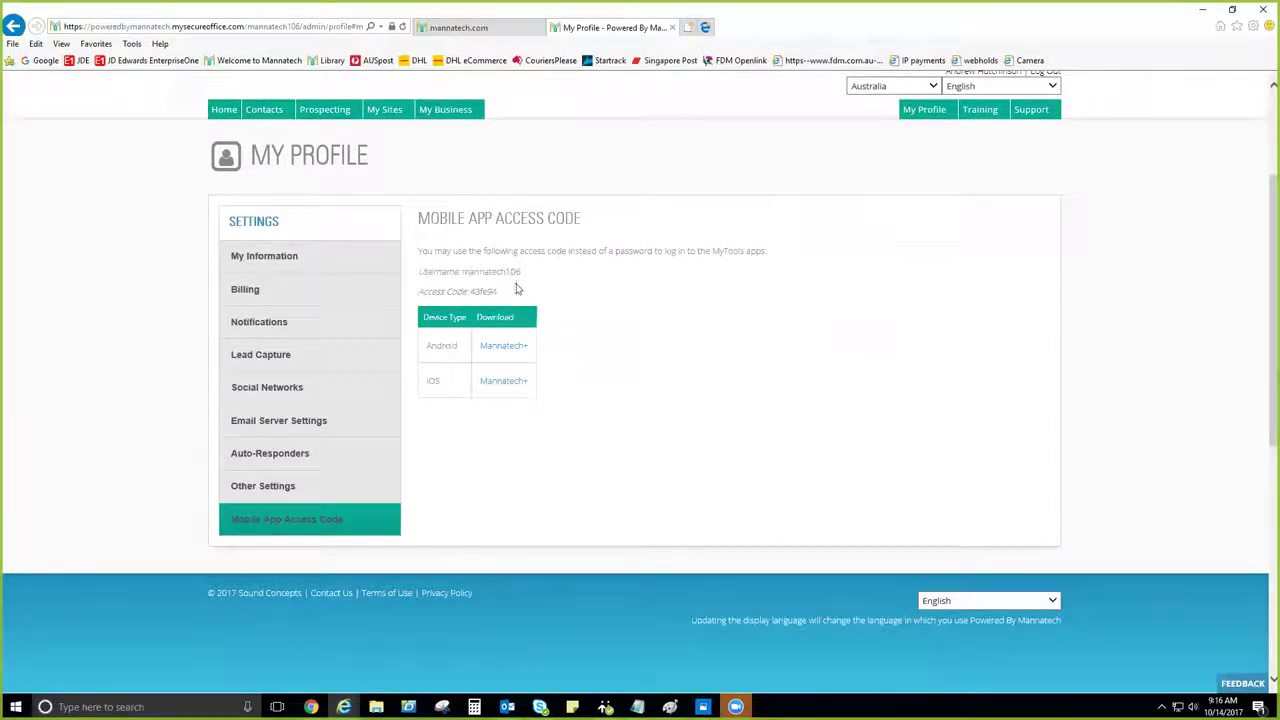
{"action": "left_click_drag", "start_coordinate": [475, 290], "coordinate": [510, 294]}
{"action": "left_click", "coordinate": [513, 287]}
{"action": "scroll", "coordinate": [588, 351], "scroll_direction": "up", "scroll_amount": 1}
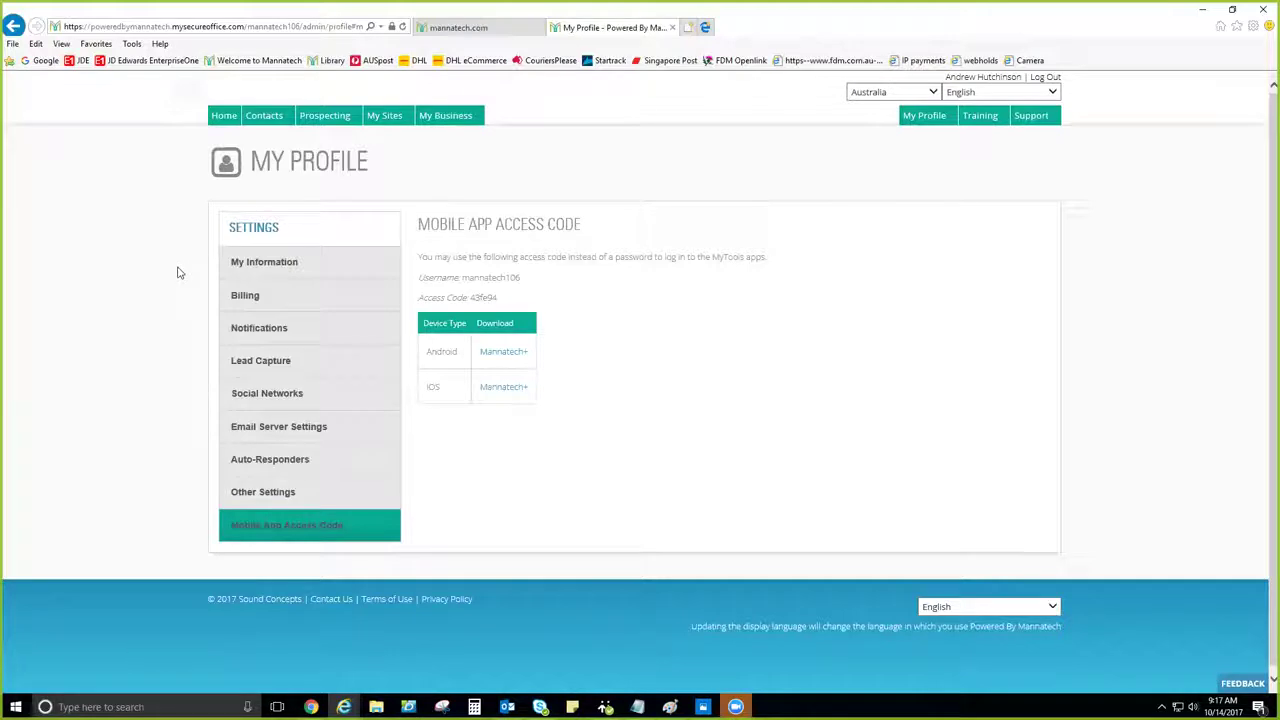
Switch to Paint to show the circled Powered By Mannatech entry in the app screenshot, and close the image without saving
{"action": "mouse_move", "coordinate": [338, 120]}
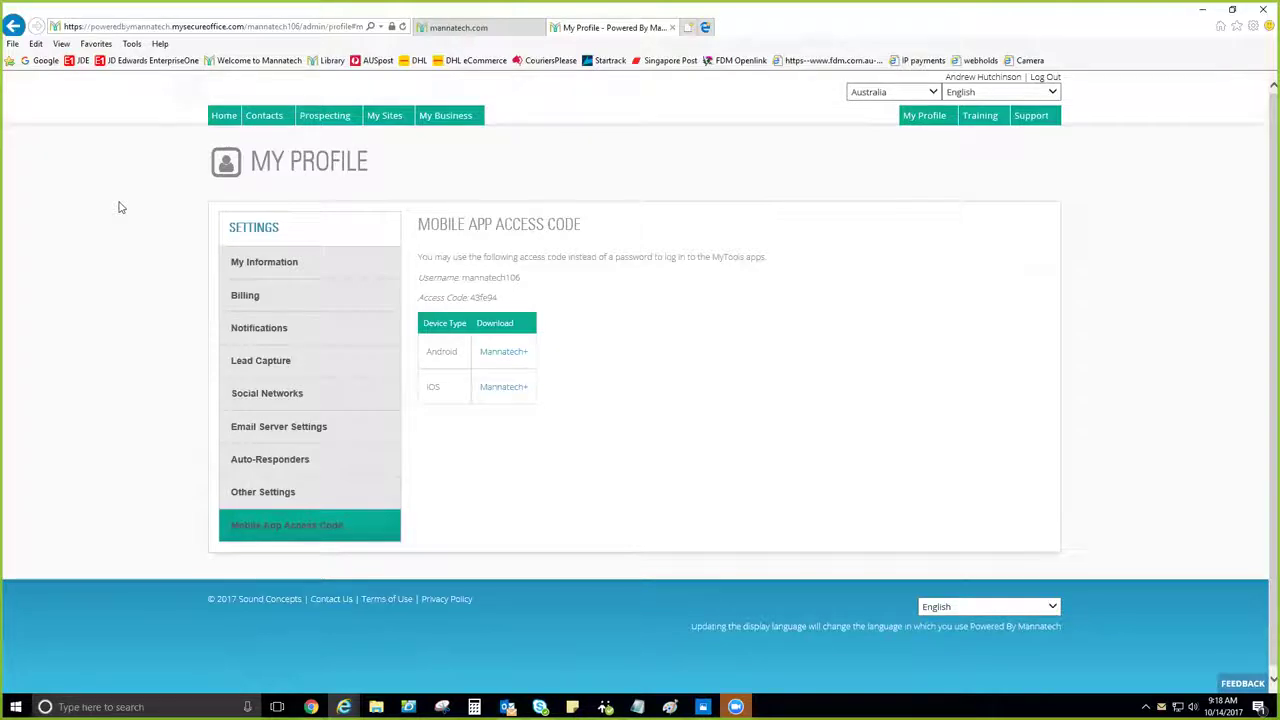
{"action": "mouse_move", "coordinate": [440, 115]}
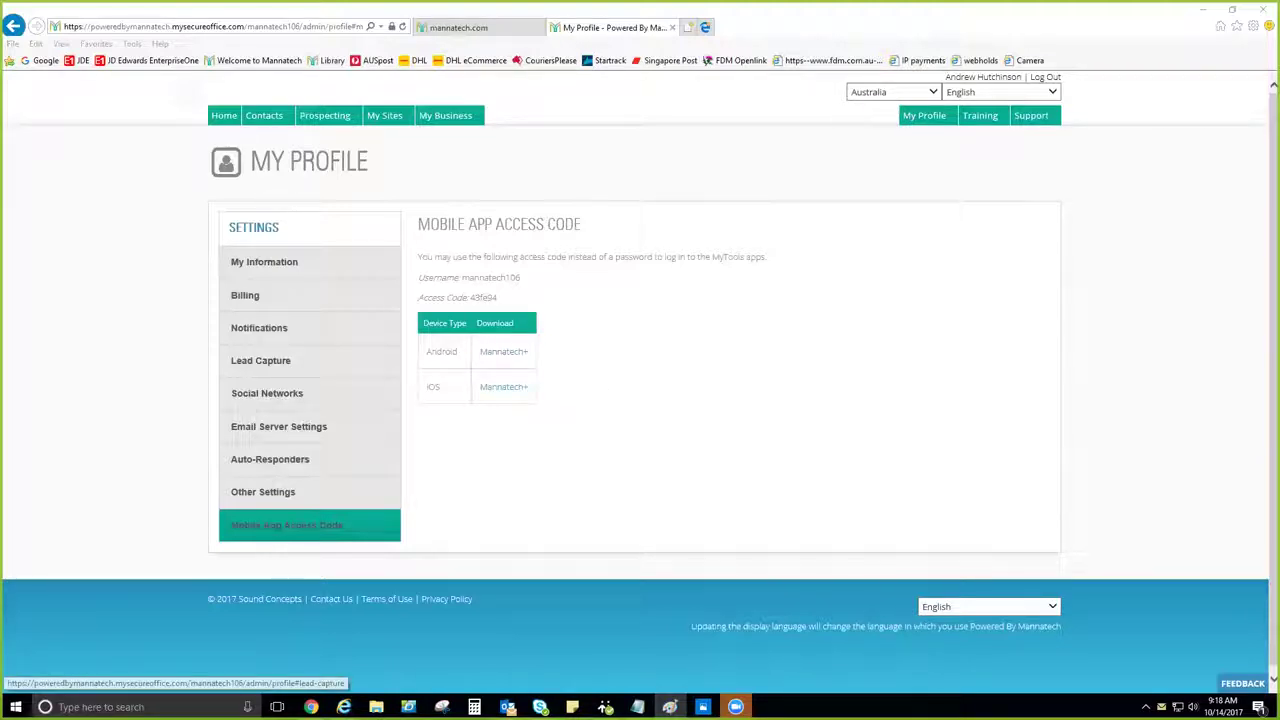
{"action": "key", "text": "alt+Tab"}
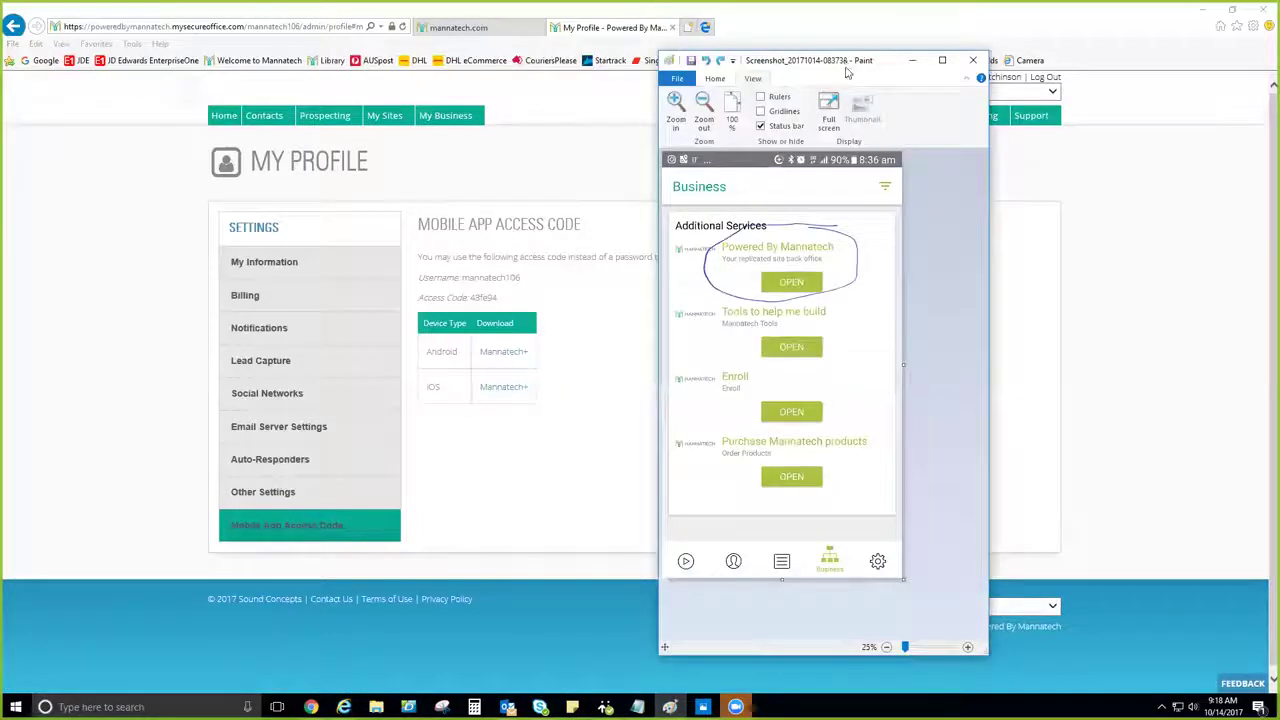
{"action": "mouse_move", "coordinate": [322, 116]}
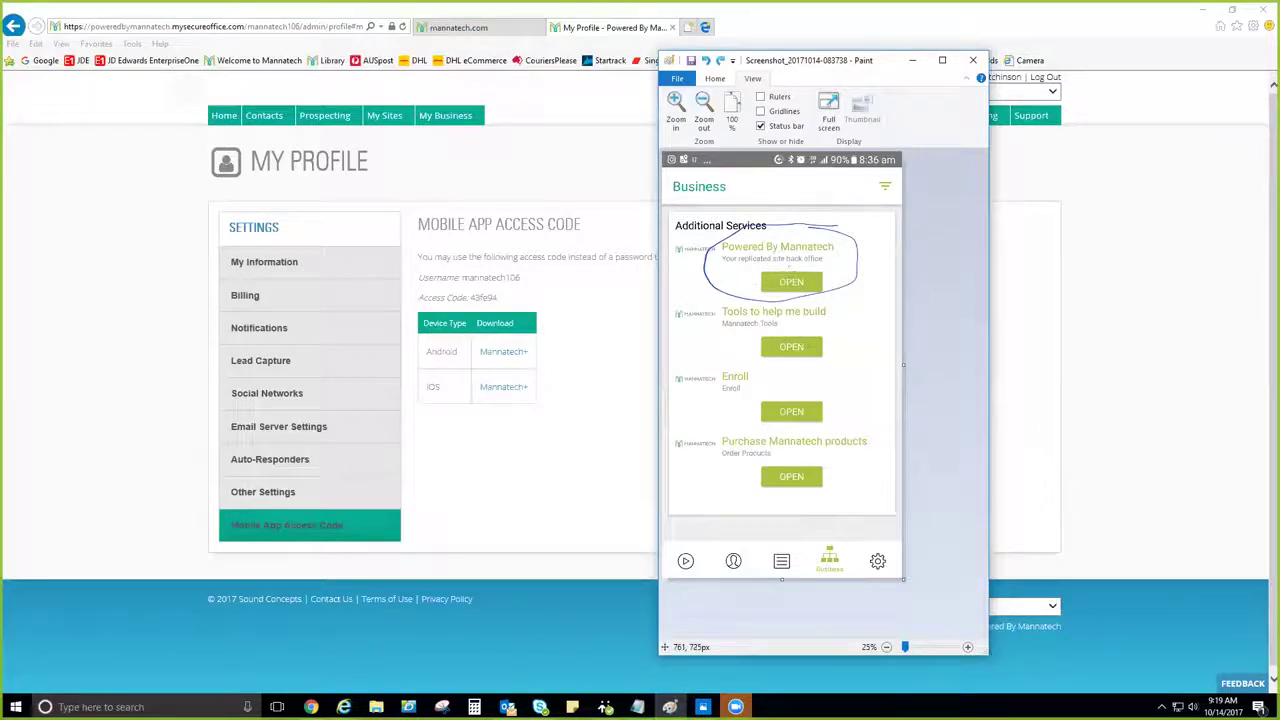
{"action": "left_click", "coordinate": [974, 61]}
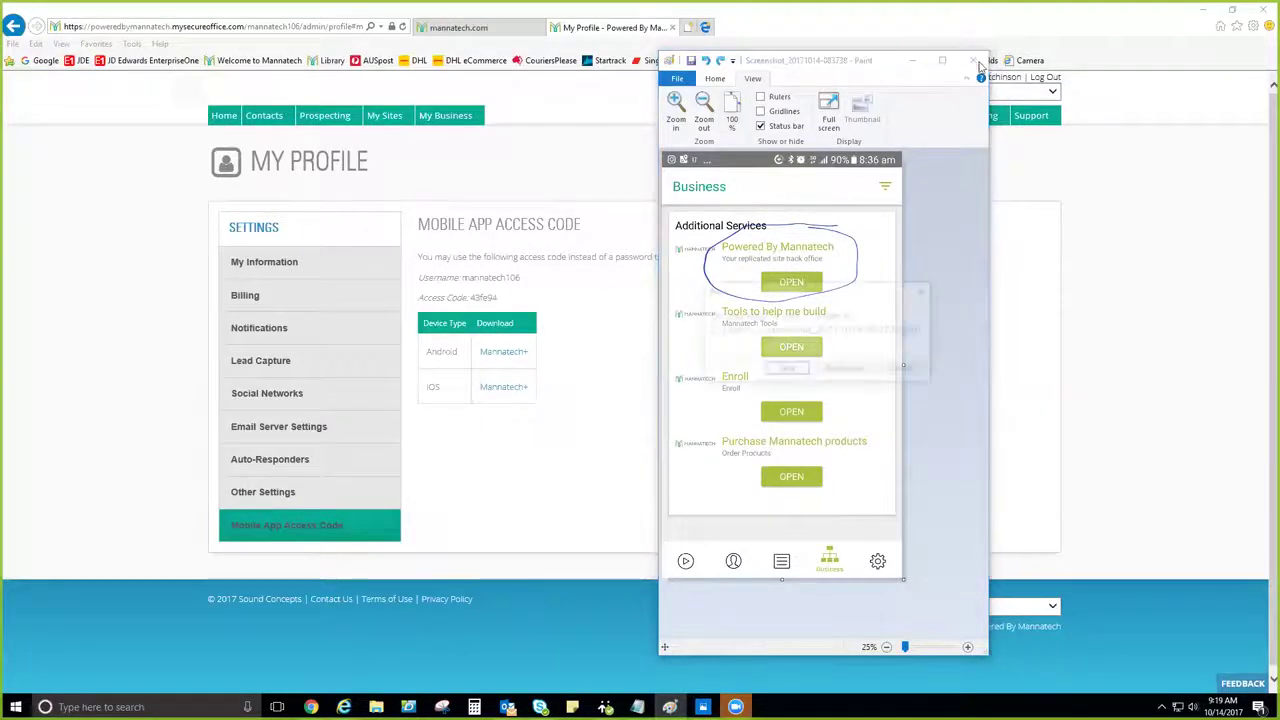
{"action": "left_click", "coordinate": [850, 378]}
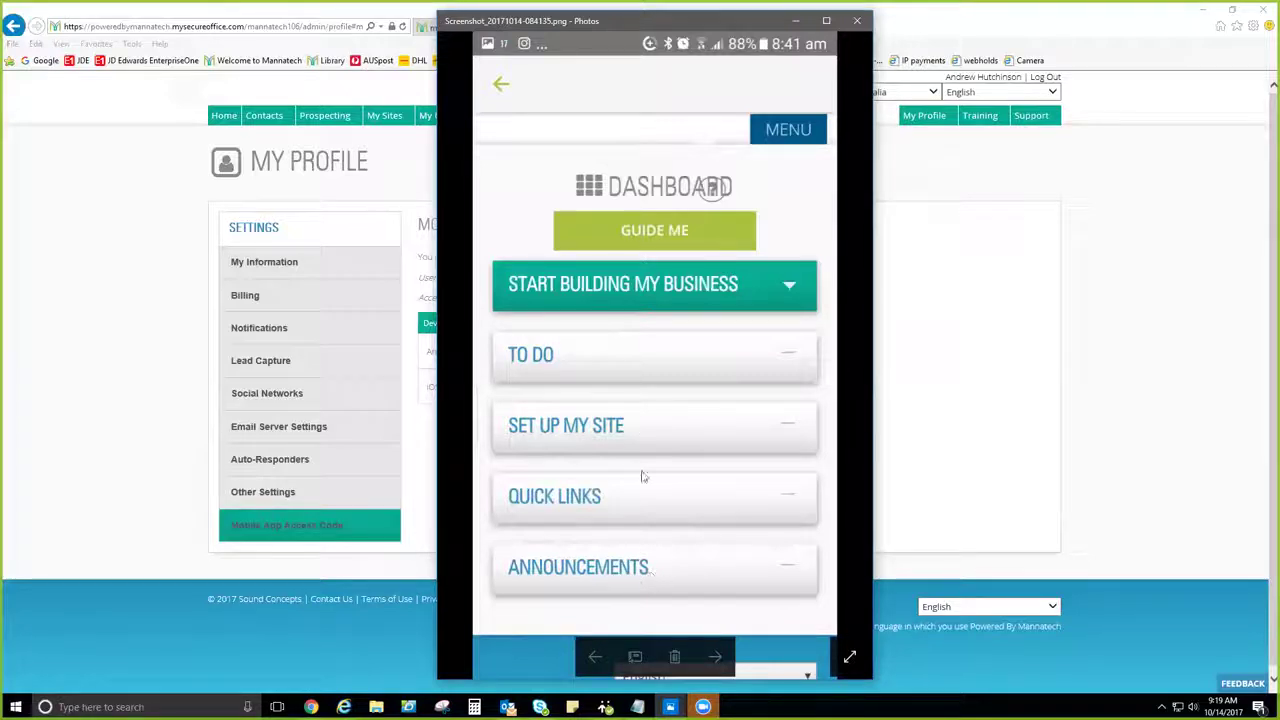
Open the Home dashboard behind the phone screenshot and bring the browser back to the front
{"action": "left_click", "coordinate": [222, 122]}
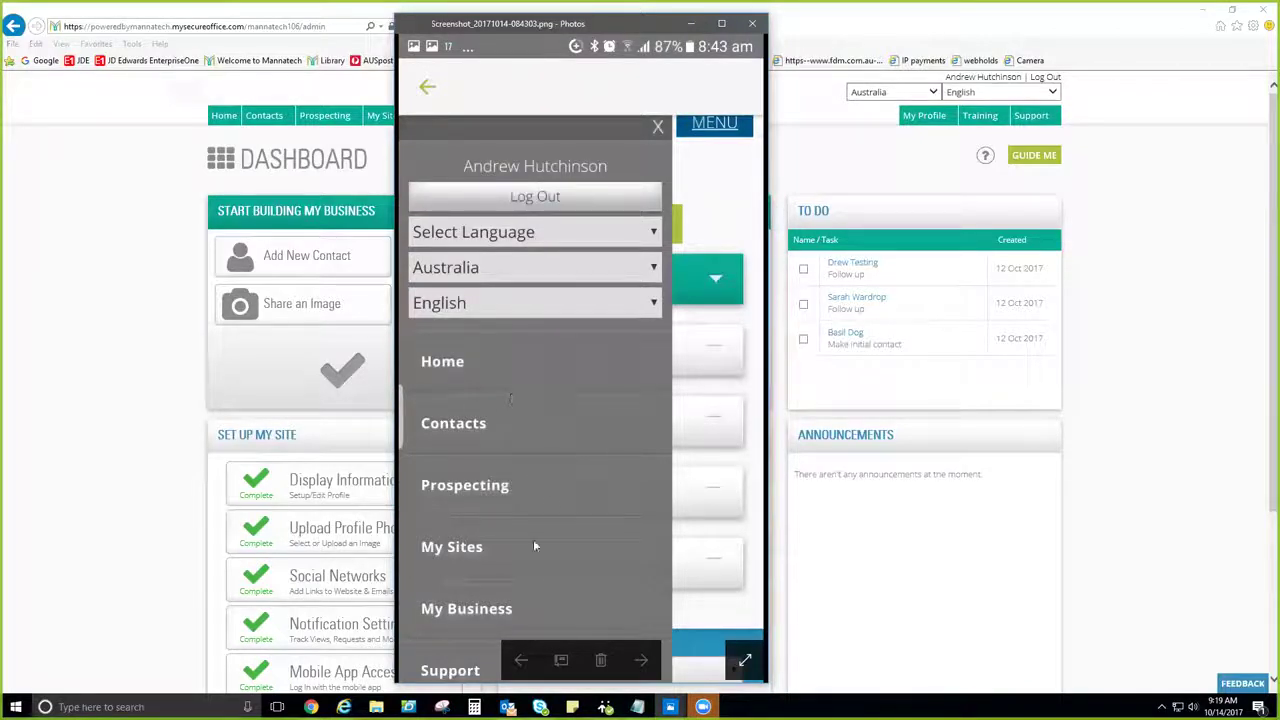
{"action": "left_click", "coordinate": [113, 172]}
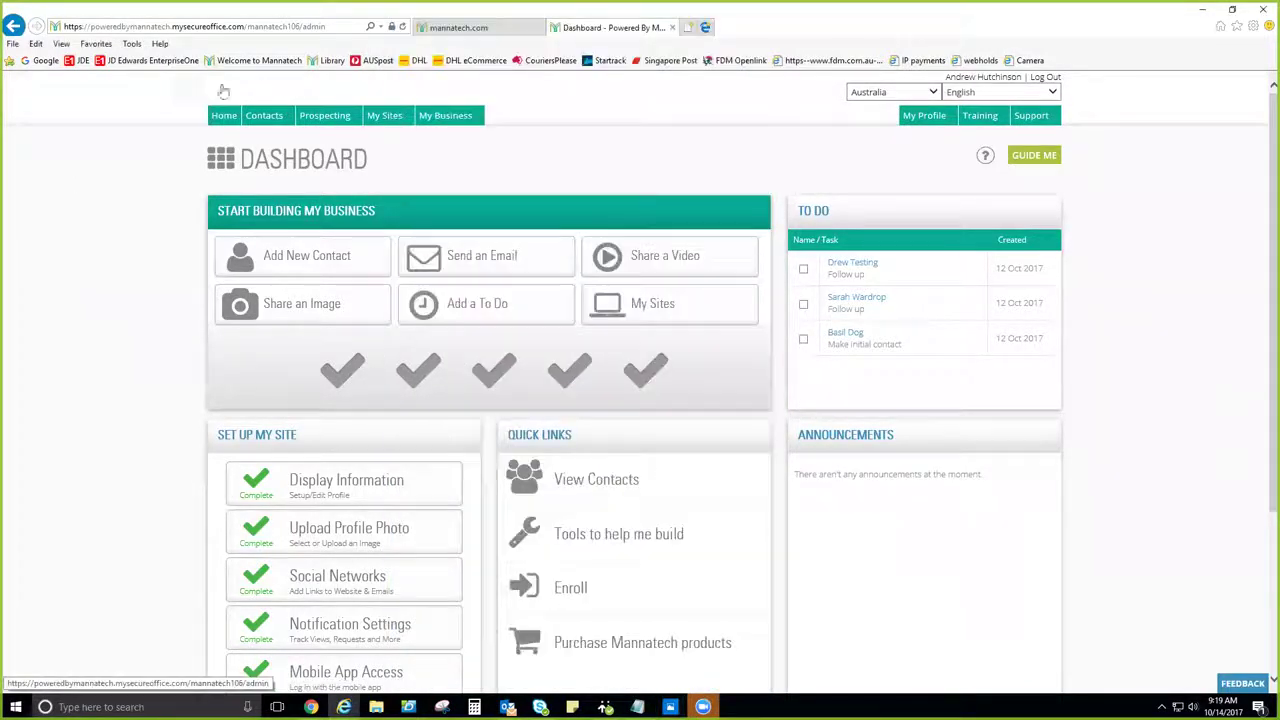
{"action": "mouse_move", "coordinate": [1060, 115]}
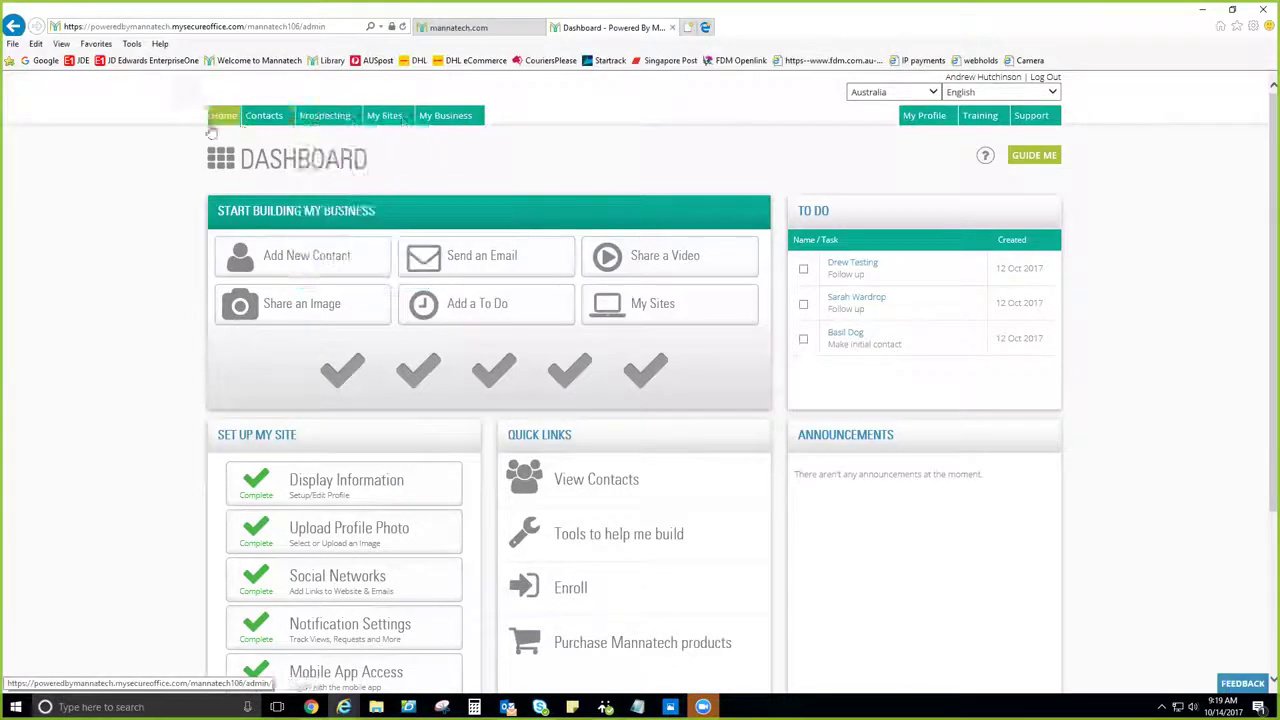
{"action": "left_click", "coordinate": [928, 133]}
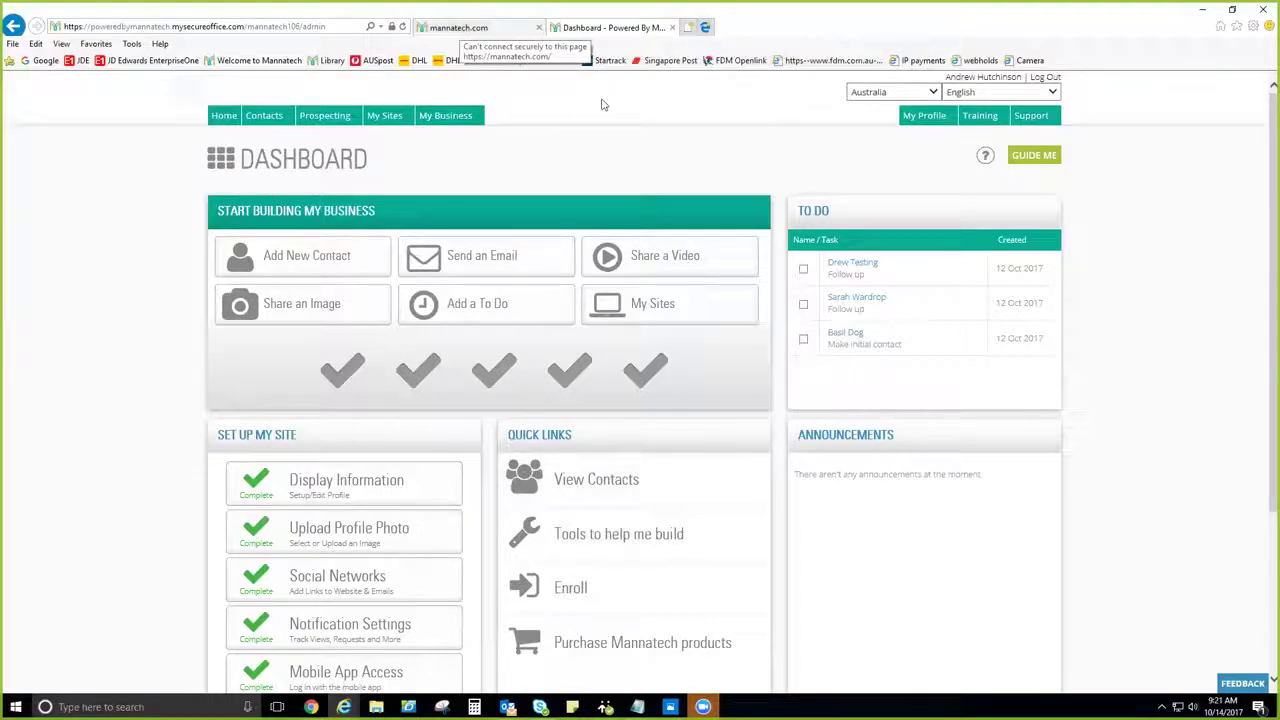
Check the mannatech.com page, and return to the Powered By Mannatech dashboard to look over its sections
{"action": "key", "text": "ctrl+Tab"}
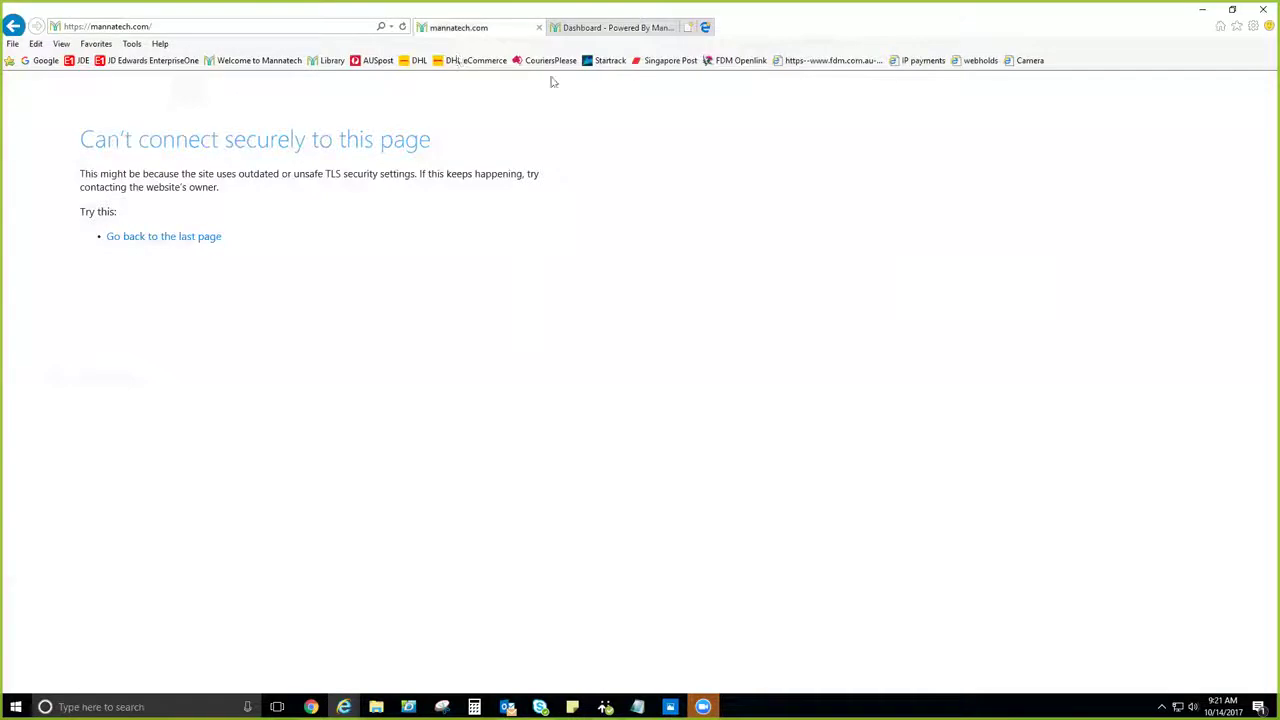
{"action": "left_click", "coordinate": [626, 29]}
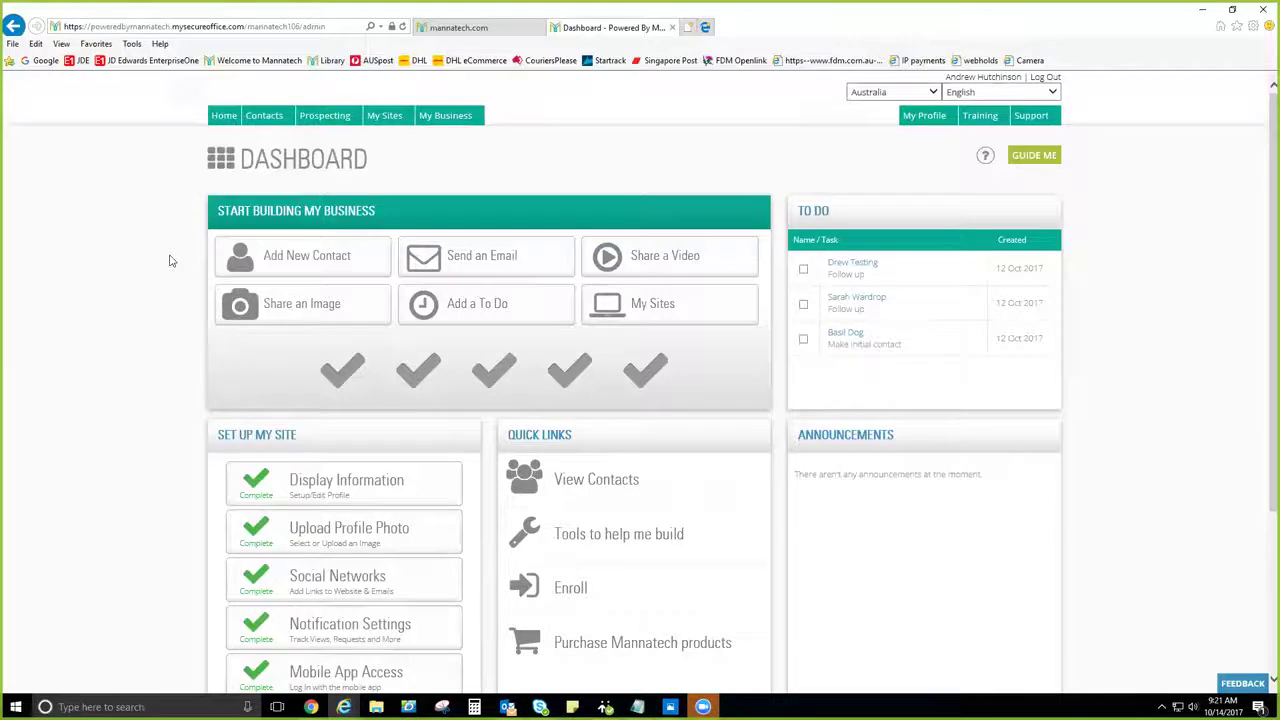
{"action": "scroll", "coordinate": [170, 261], "scroll_direction": "down", "scroll_amount": 1}
{"action": "scroll", "coordinate": [170, 261], "scroll_direction": "up", "scroll_amount": 1}
{"action": "scroll", "coordinate": [170, 261], "scroll_direction": "down", "scroll_amount": 1}
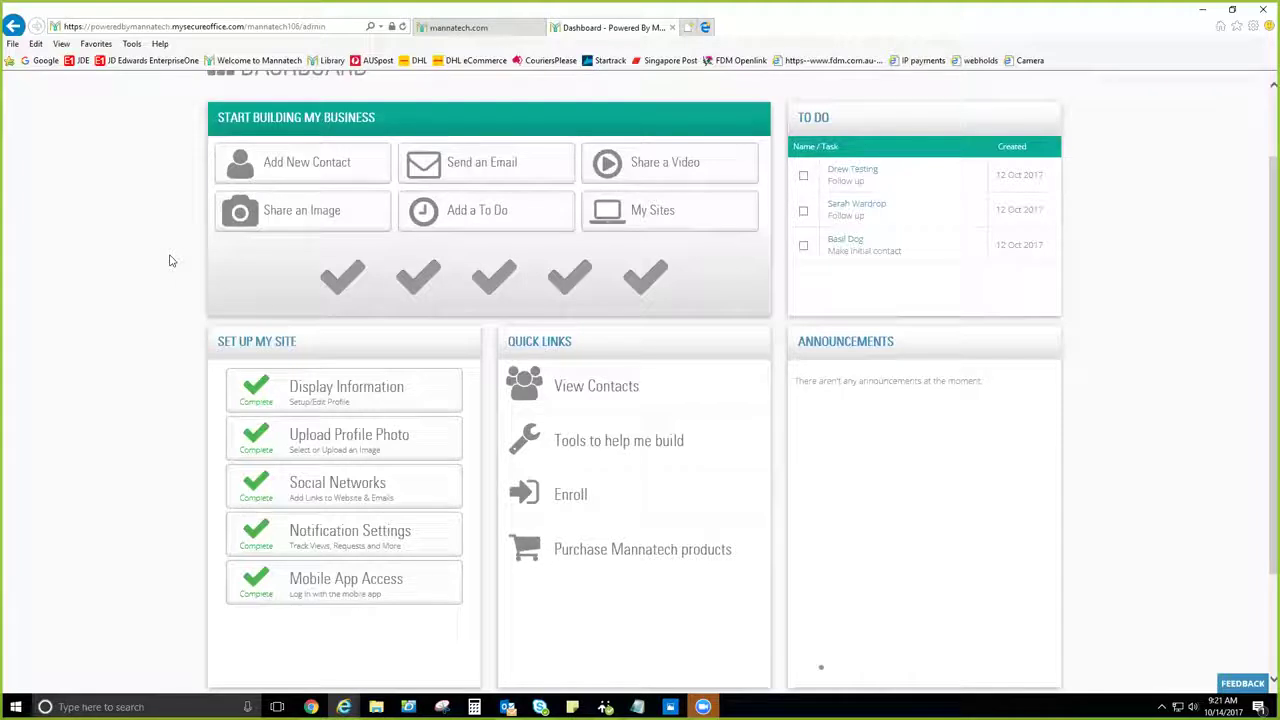
{"action": "scroll", "coordinate": [170, 261], "scroll_direction": "up", "scroll_amount": 2}
Review the My Information settings in My Profile down to the personalized URLs, and open the My Sites page
{"action": "mouse_move", "coordinate": [958, 117]}
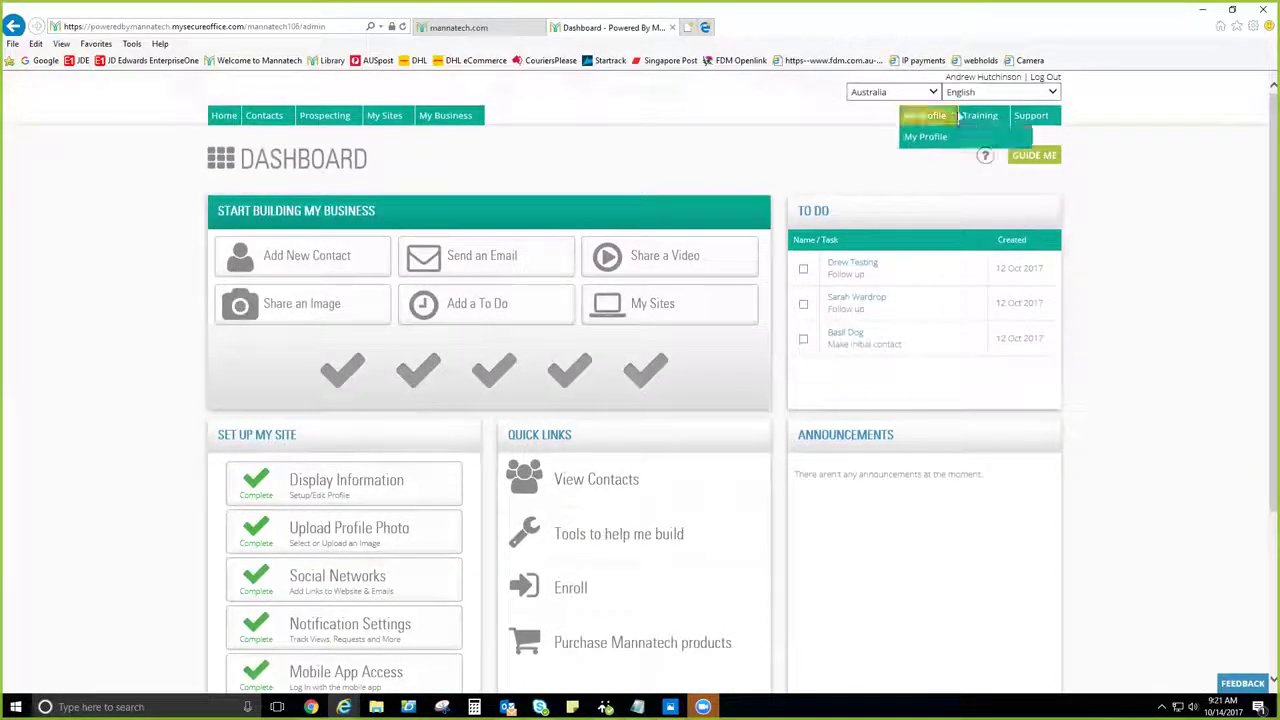
{"action": "left_click", "coordinate": [912, 119]}
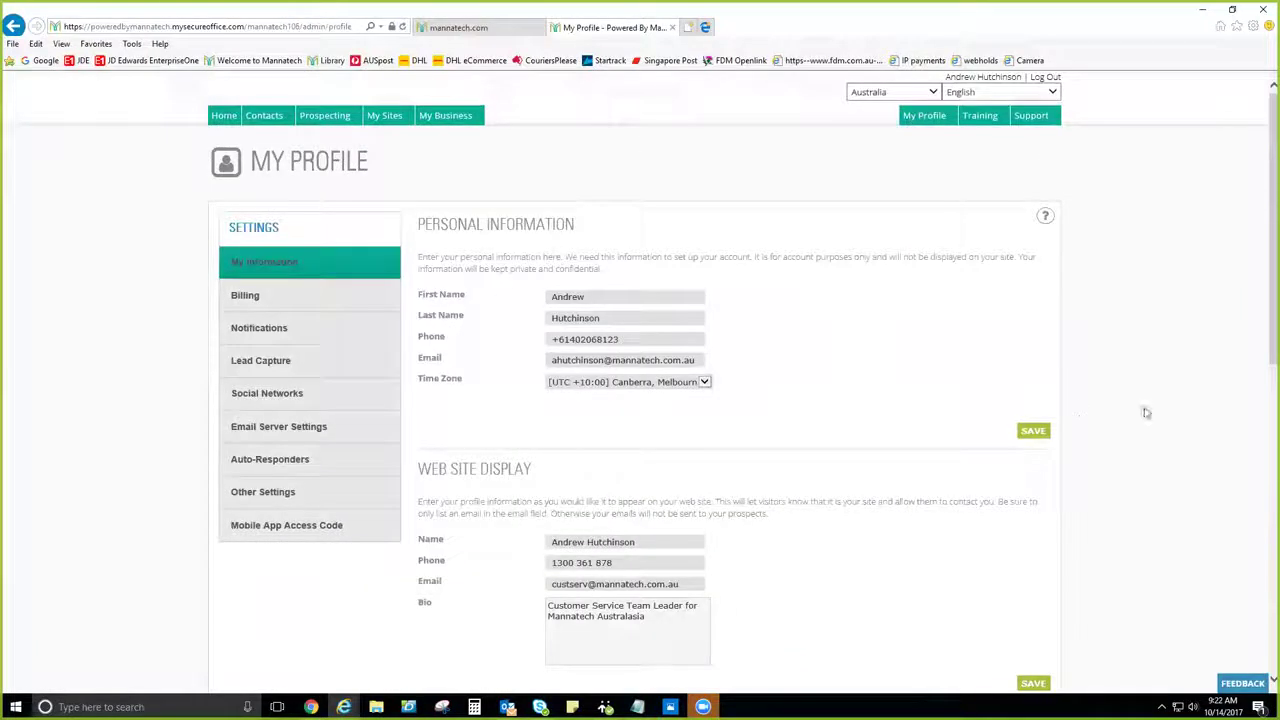
{"action": "scroll", "coordinate": [1146, 413], "scroll_direction": "down", "scroll_amount": 1}
{"action": "scroll", "coordinate": [1146, 413], "scroll_direction": "down", "scroll_amount": 1}
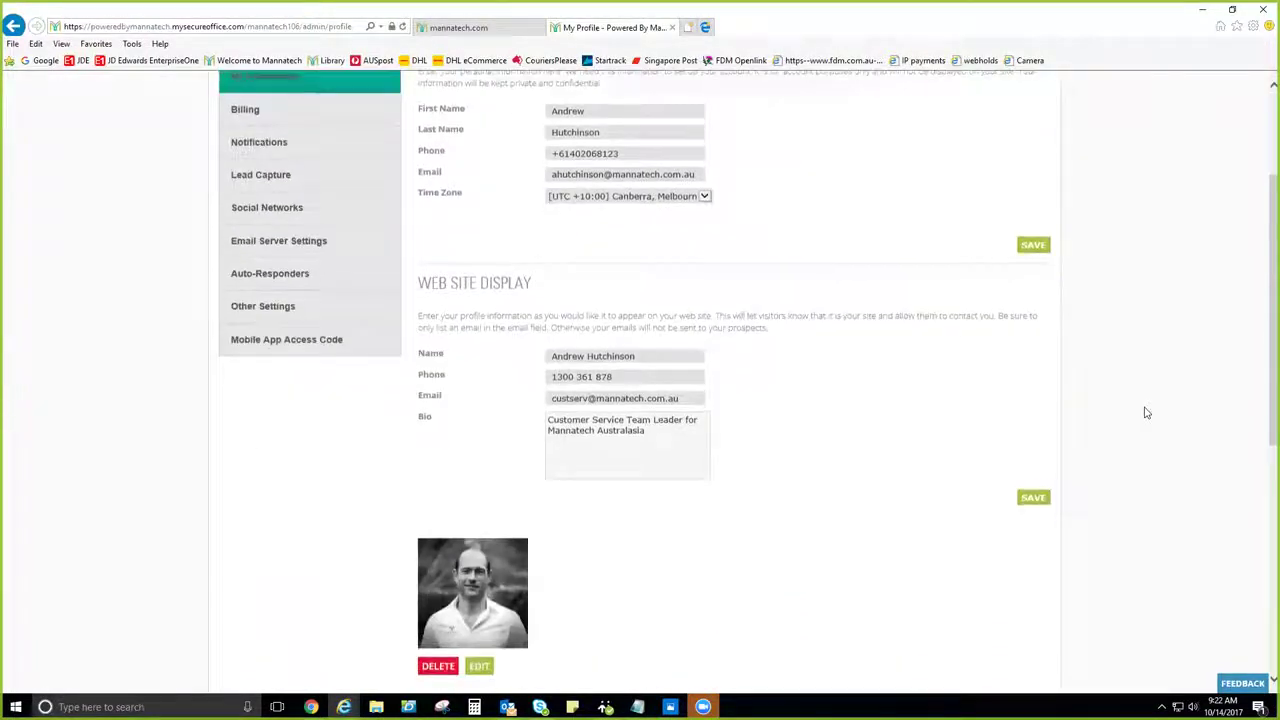
{"action": "scroll", "coordinate": [1146, 413], "scroll_direction": "down", "scroll_amount": 1}
{"action": "scroll", "coordinate": [1146, 413], "scroll_direction": "down", "scroll_amount": 2}
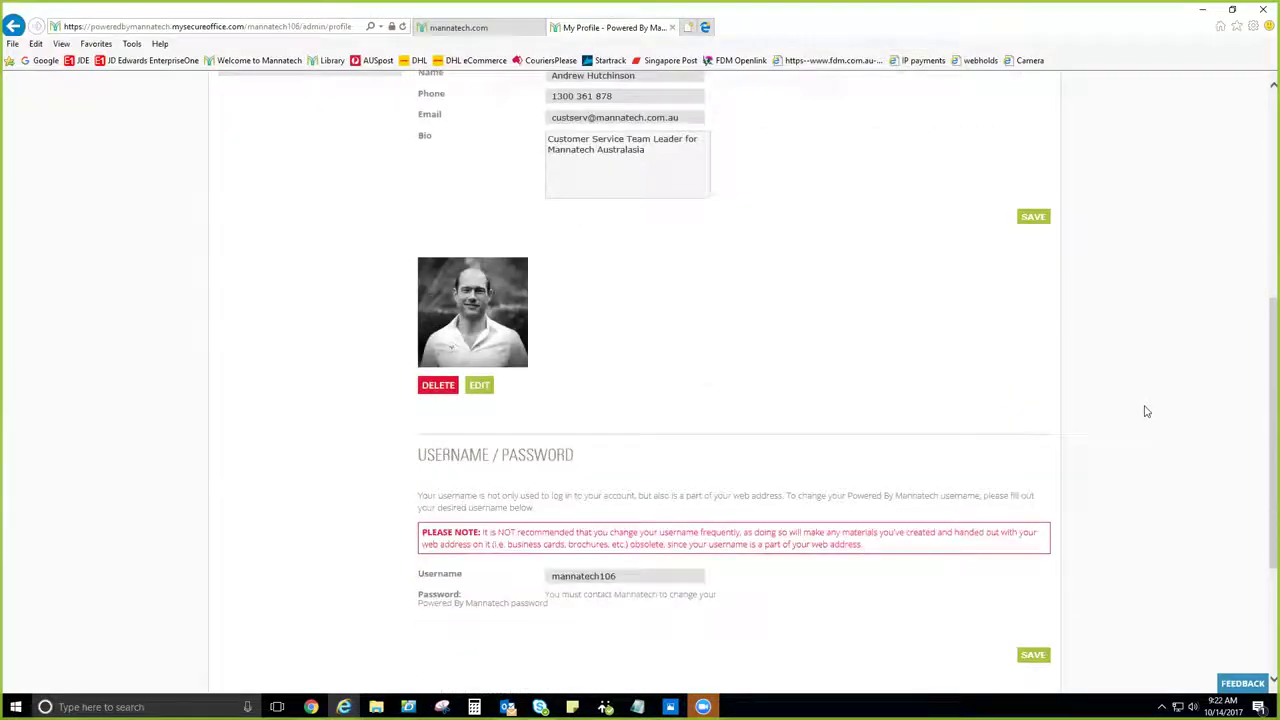
{"action": "scroll", "coordinate": [1146, 411], "scroll_direction": "down", "scroll_amount": 2}
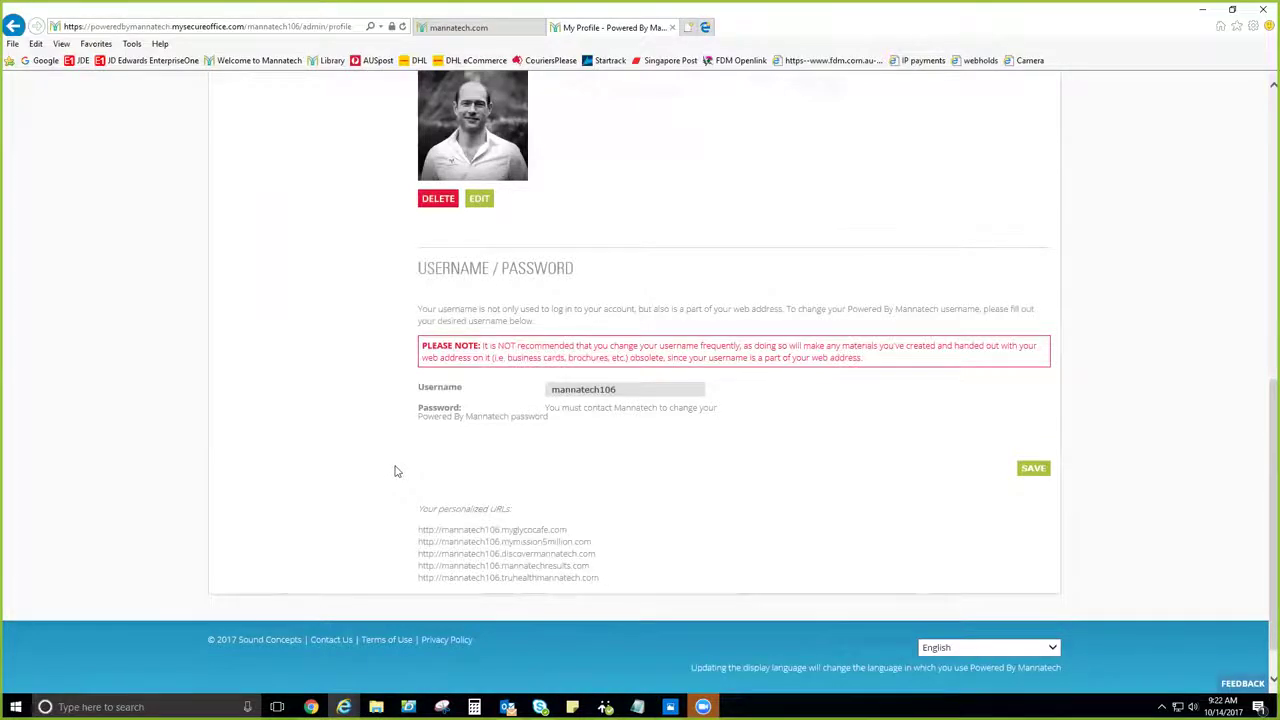
{"action": "scroll", "coordinate": [390, 472], "scroll_direction": "up", "scroll_amount": 10}
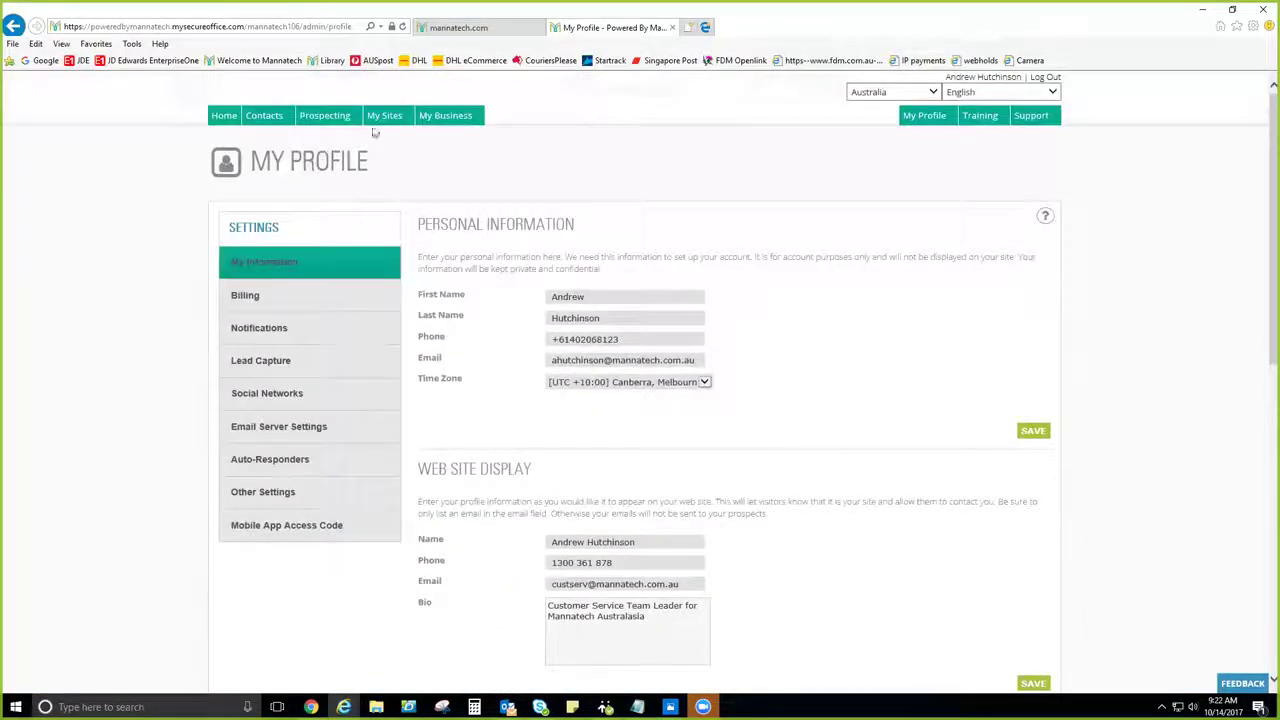
{"action": "left_click", "coordinate": [386, 138]}
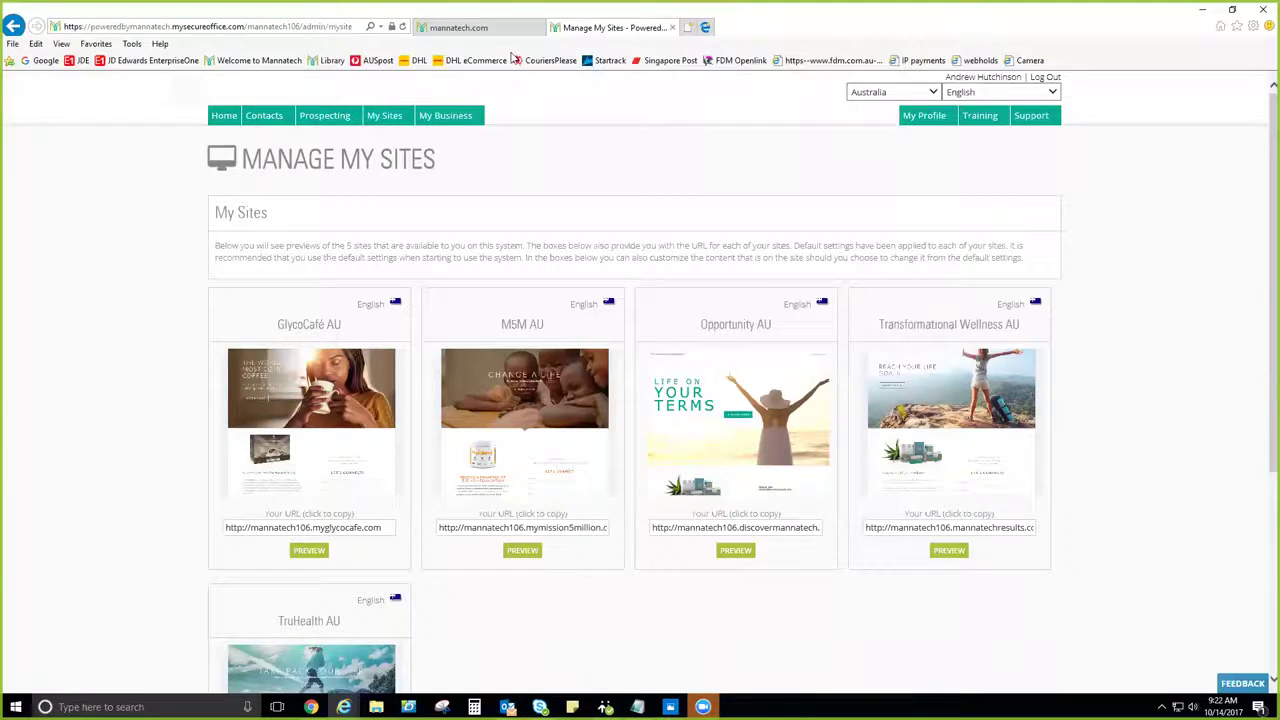
Replace the username in My Profile with the account holder's first name and save the change
{"action": "mouse_move", "coordinate": [930, 123]}
{"action": "left_click", "coordinate": [930, 123]}
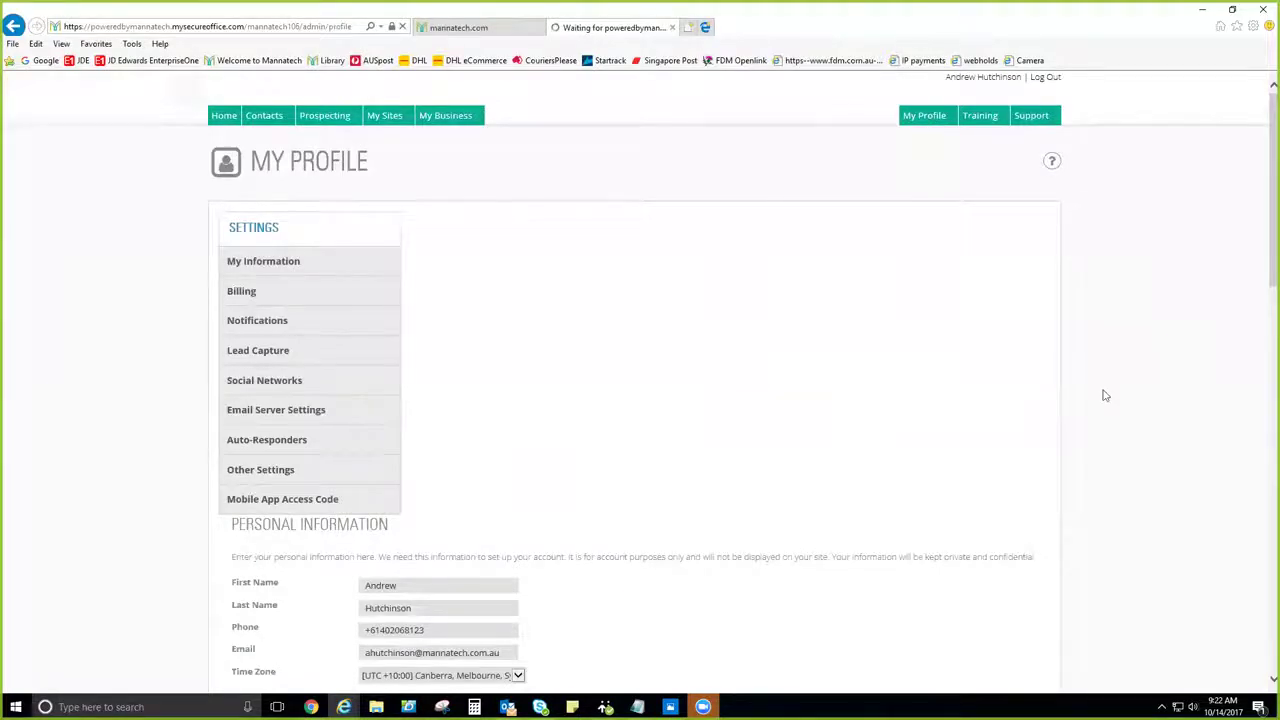
{"action": "scroll", "coordinate": [1103, 394], "scroll_direction": "down", "scroll_amount": 15}
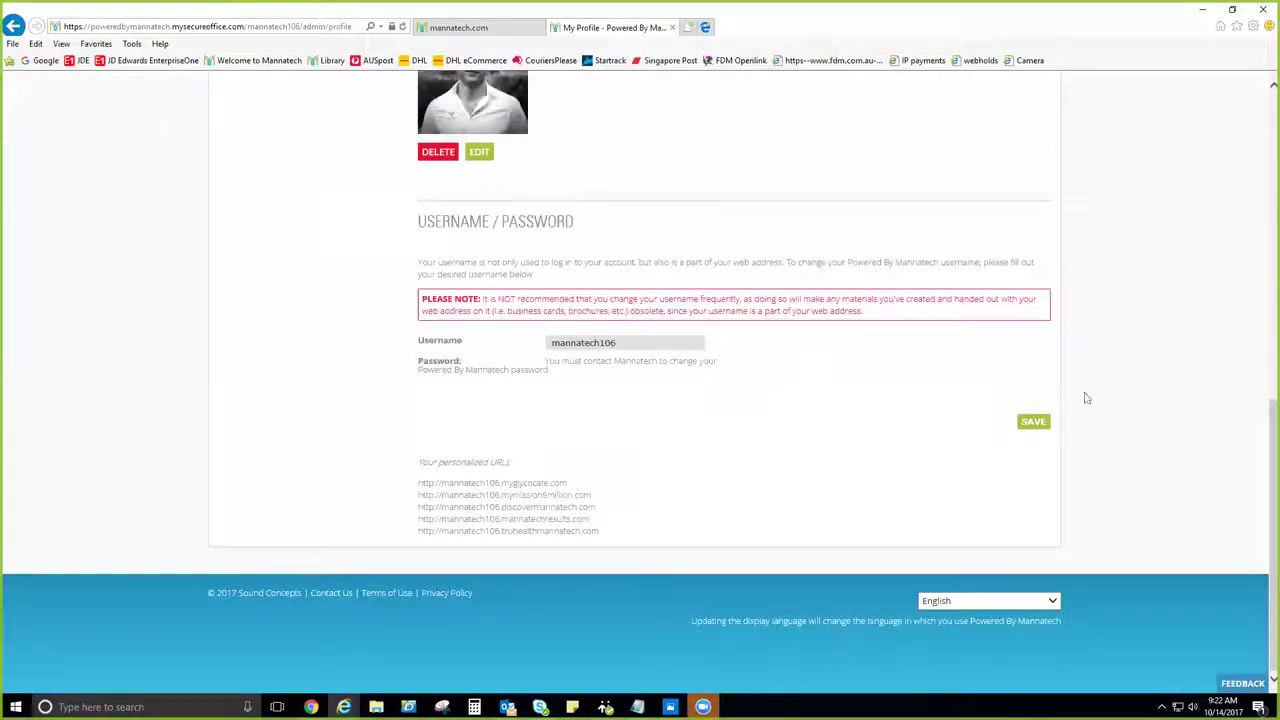
{"action": "double_click", "coordinate": [660, 342]}
{"action": "type", "text": "andrew"}
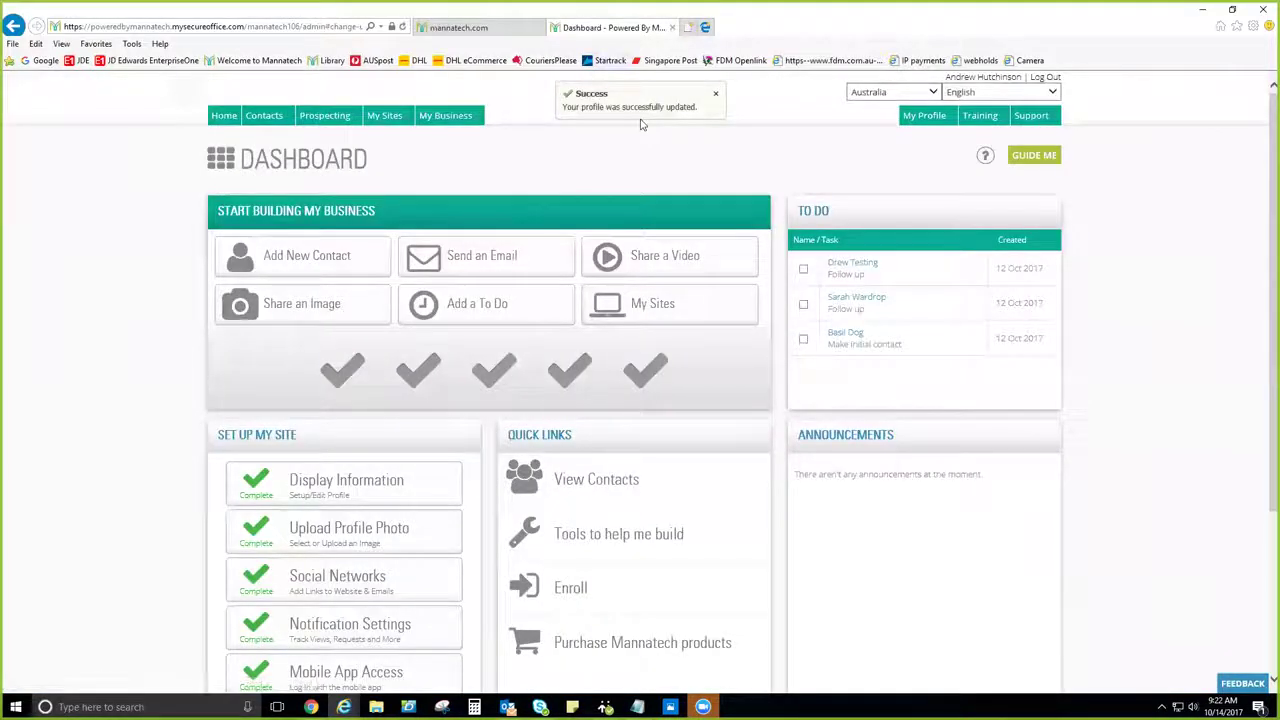
Reopen My Profile and examine the personalized URLs, highlighting the username part of the GlycoCafé address
{"action": "left_click", "coordinate": [922, 118]}
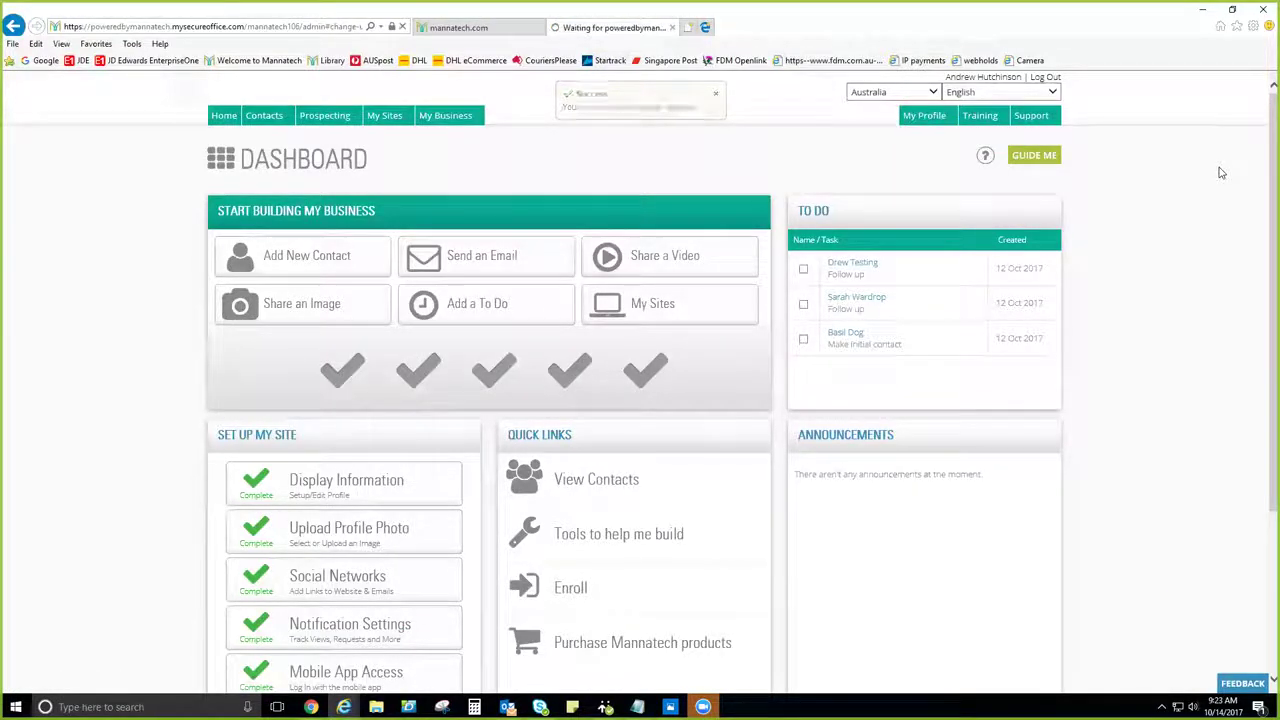
{"action": "scroll", "coordinate": [1066, 332], "scroll_direction": "down", "scroll_amount": 10}
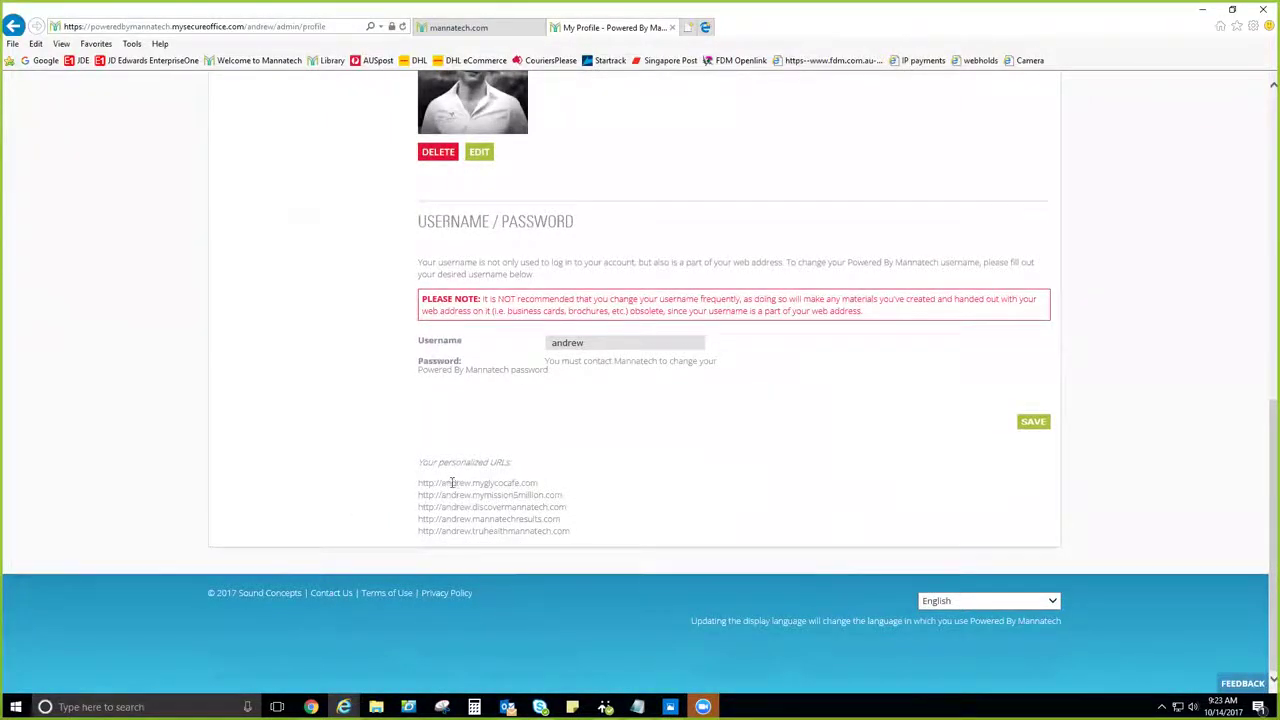
{"action": "left_click_drag", "start_coordinate": [473, 483], "coordinate": [562, 484]}
{"action": "left_click", "coordinate": [570, 486]}
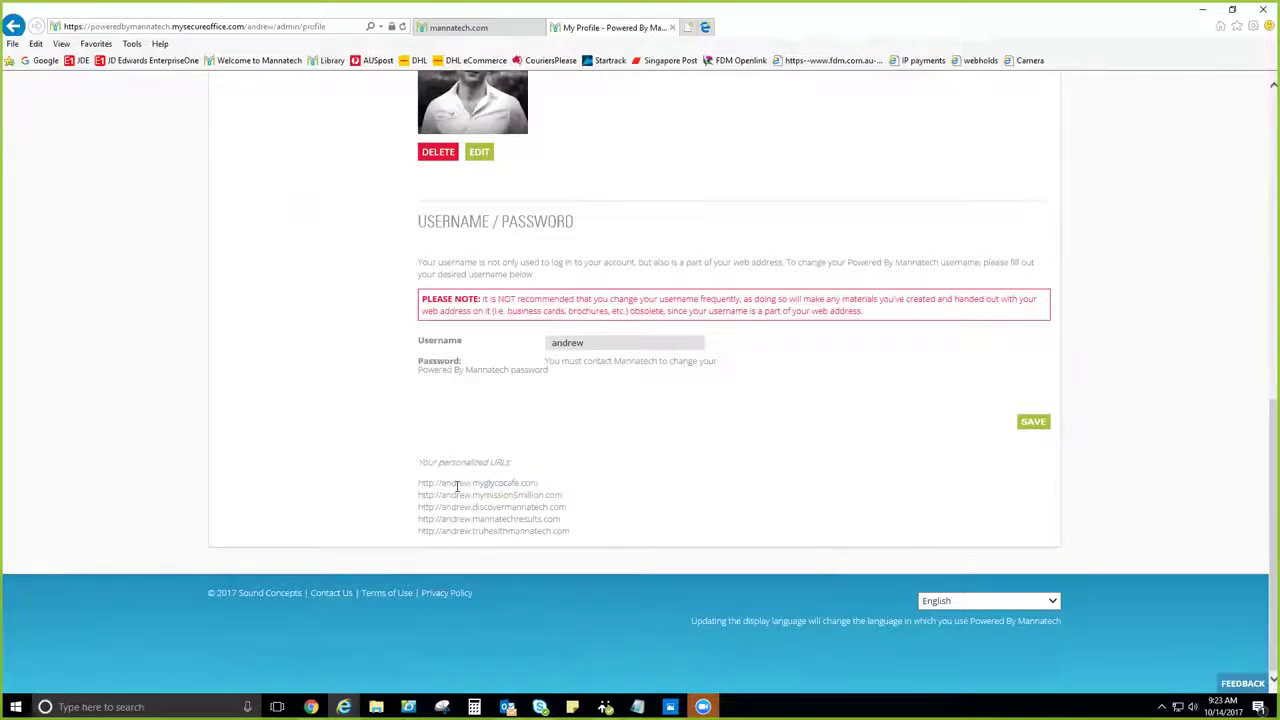
{"action": "left_click_drag", "start_coordinate": [456, 484], "coordinate": [528, 484]}
{"action": "left_click", "coordinate": [536, 486]}
{"action": "double_click", "coordinate": [450, 484]}
{"action": "scroll", "coordinate": [658, 500], "scroll_direction": "up", "scroll_amount": 3}
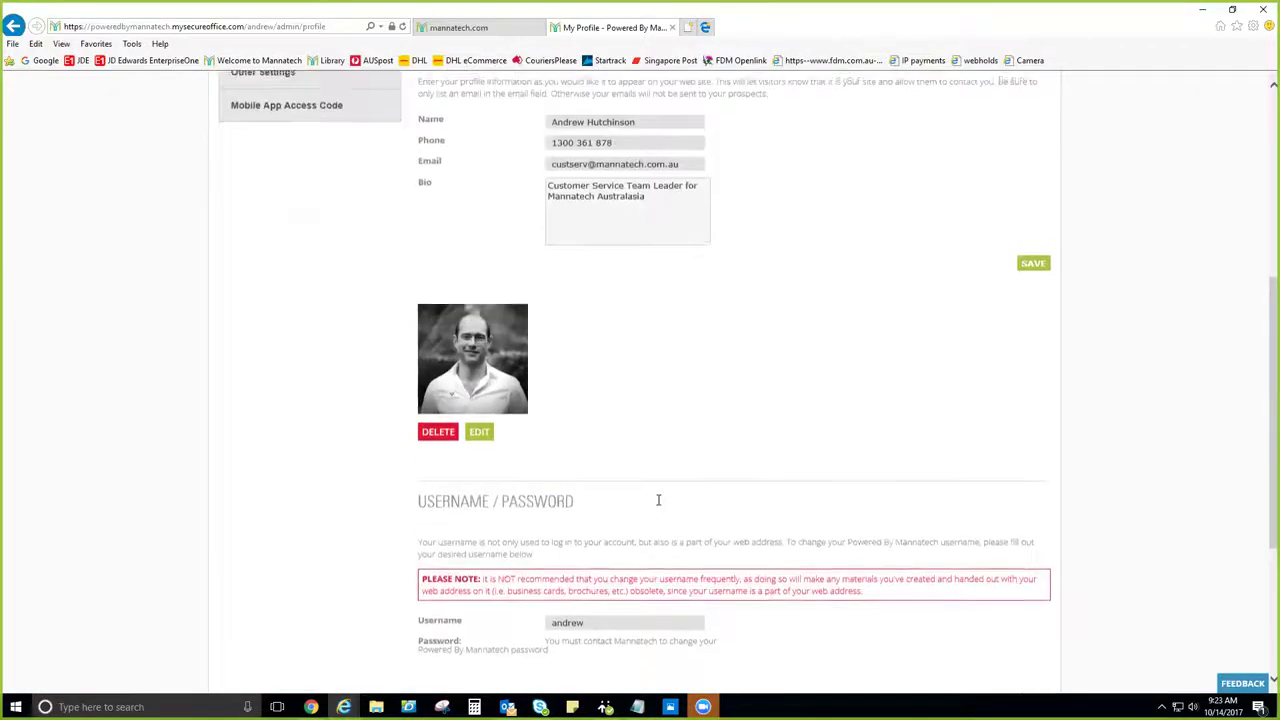
{"action": "scroll", "coordinate": [658, 500], "scroll_direction": "up", "scroll_amount": 5}
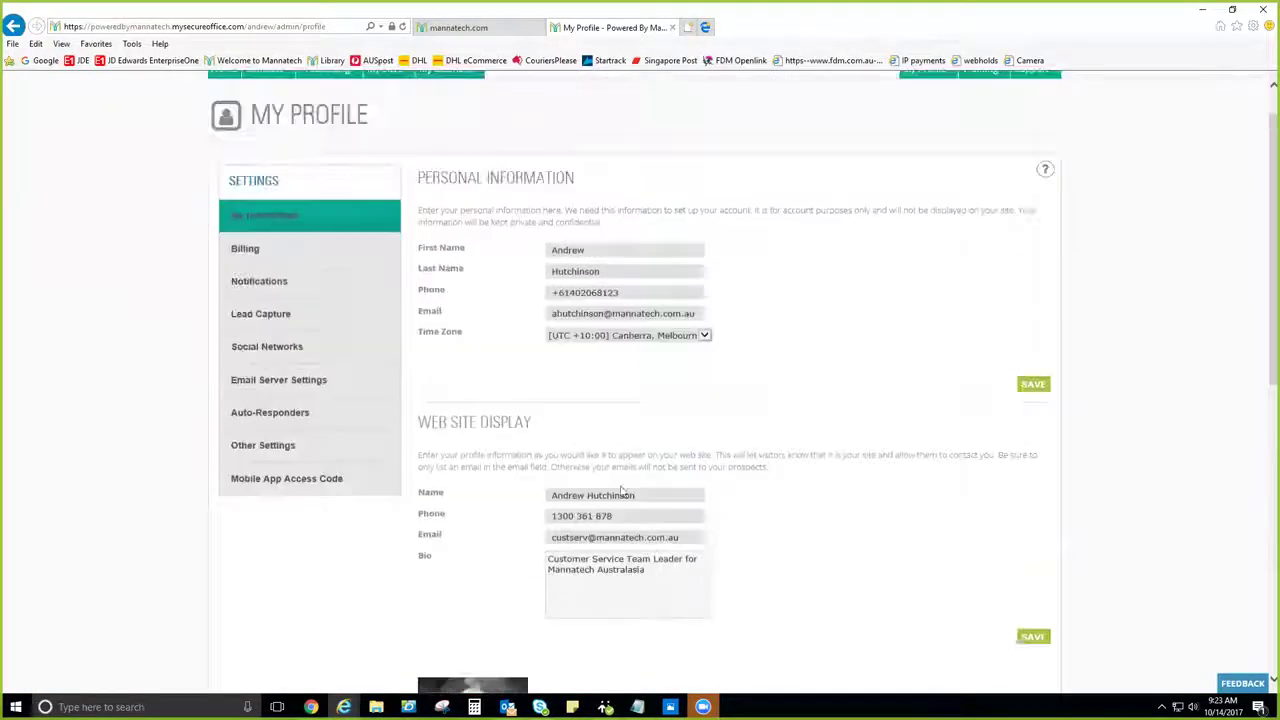
{"action": "scroll", "coordinate": [521, 436], "scroll_direction": "down", "scroll_amount": 10}
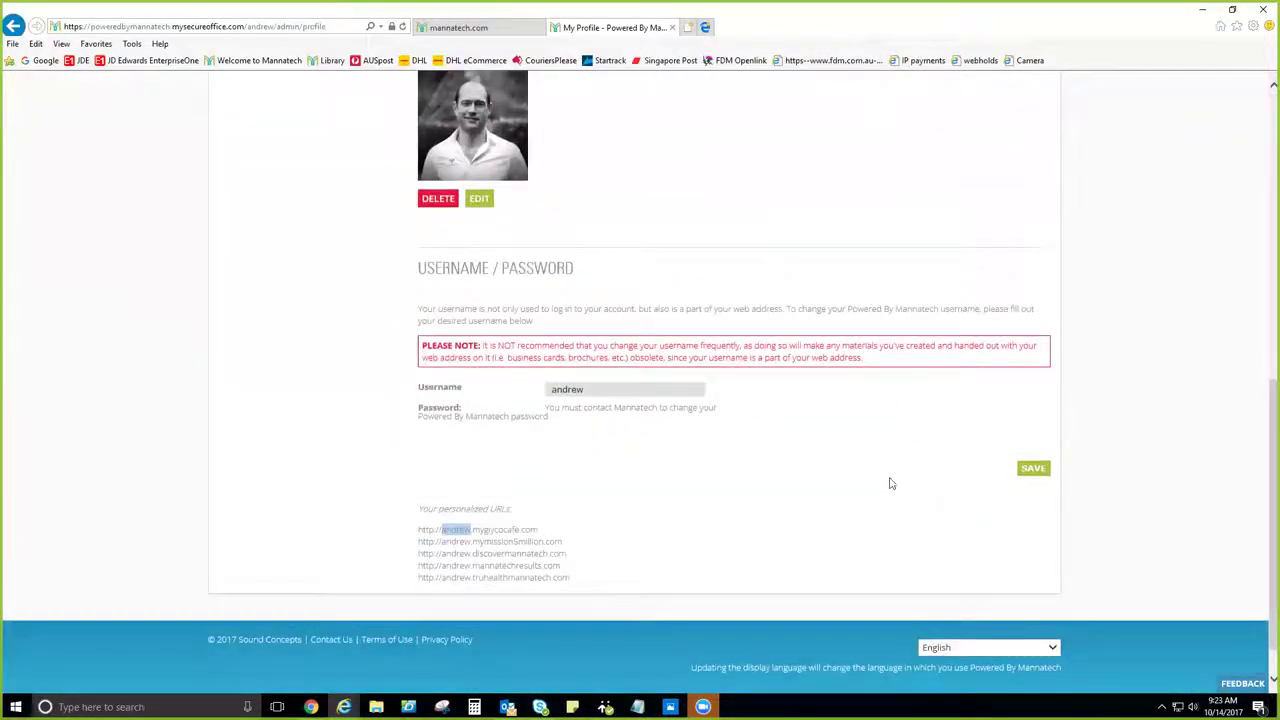
{"action": "scroll", "coordinate": [889, 478], "scroll_direction": "up", "scroll_amount": 10}
Open My Sites and copy the GlycoCafé AU site URL, allowing the webpage to access the clipboard
{"action": "mouse_move", "coordinate": [385, 118]}
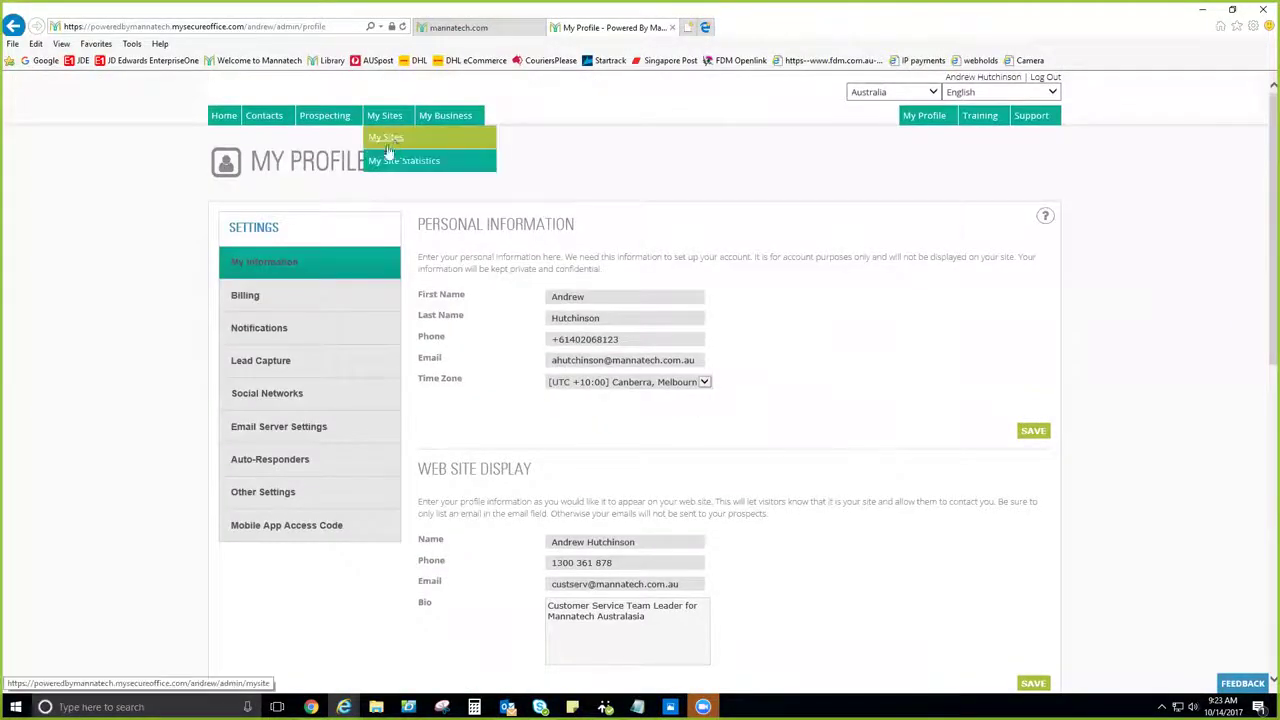
{"action": "left_click", "coordinate": [386, 137]}
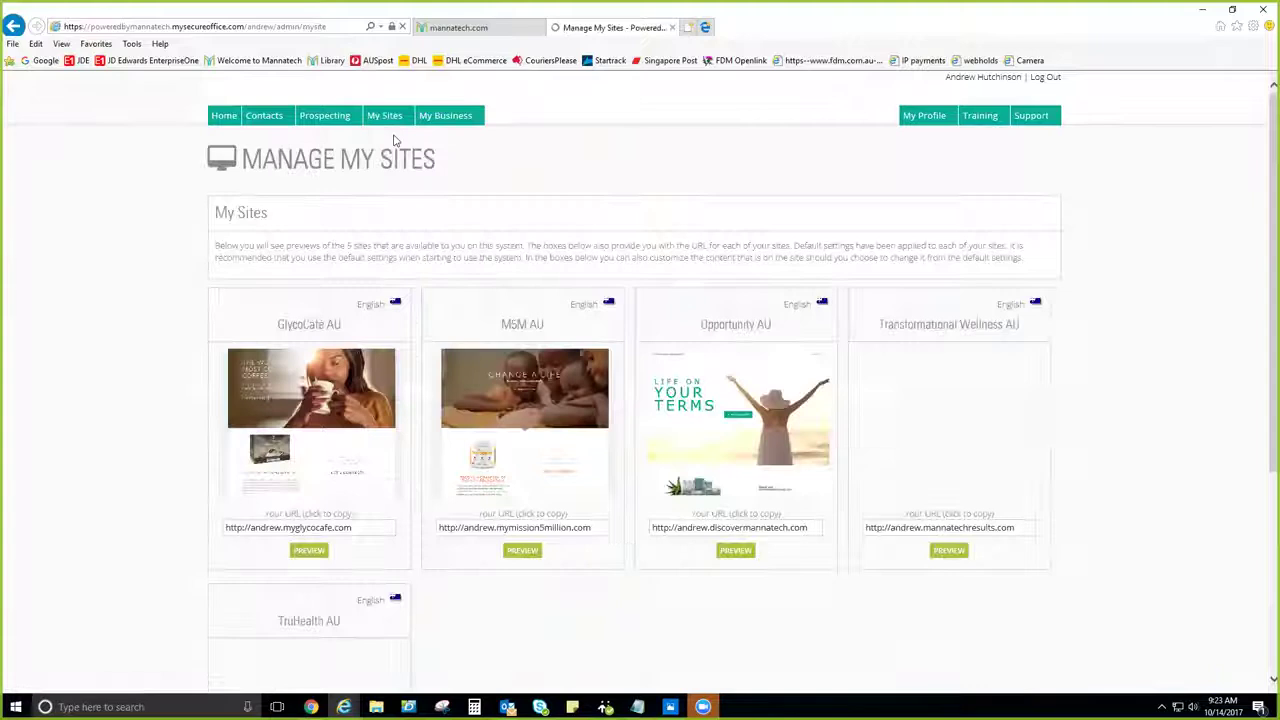
{"action": "left_click", "coordinate": [318, 526]}
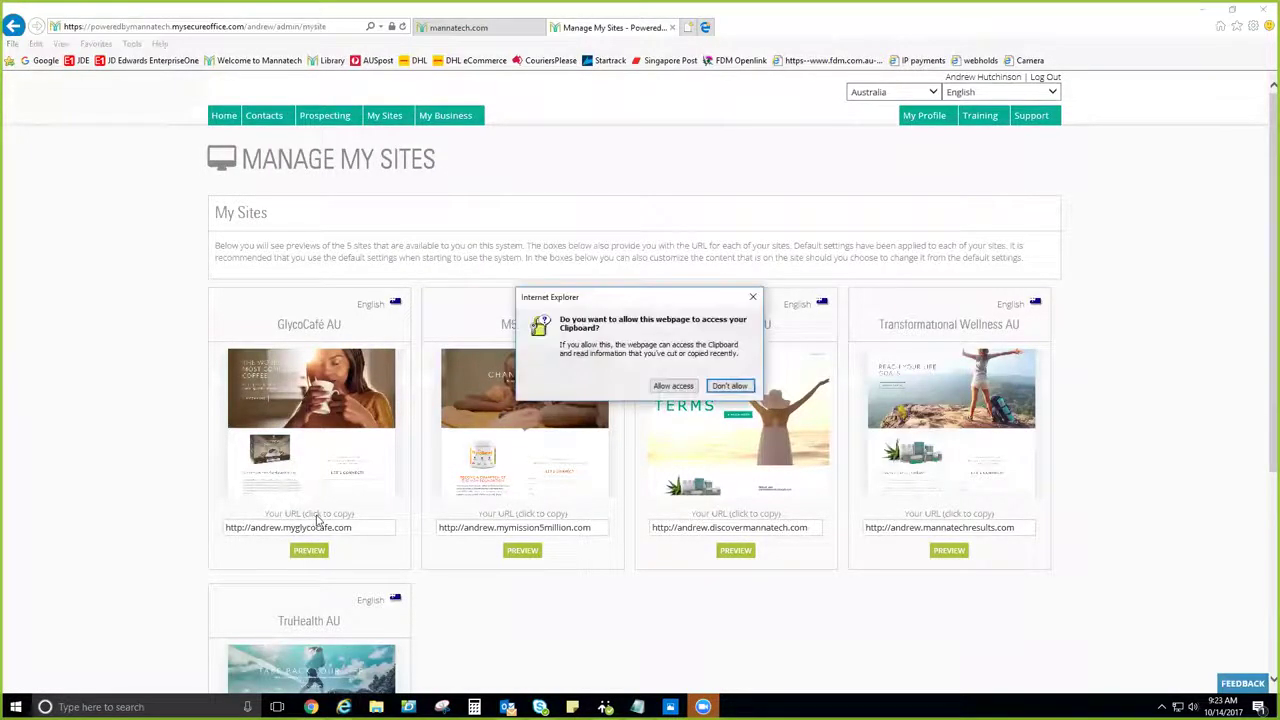
{"action": "left_click", "coordinate": [676, 387]}
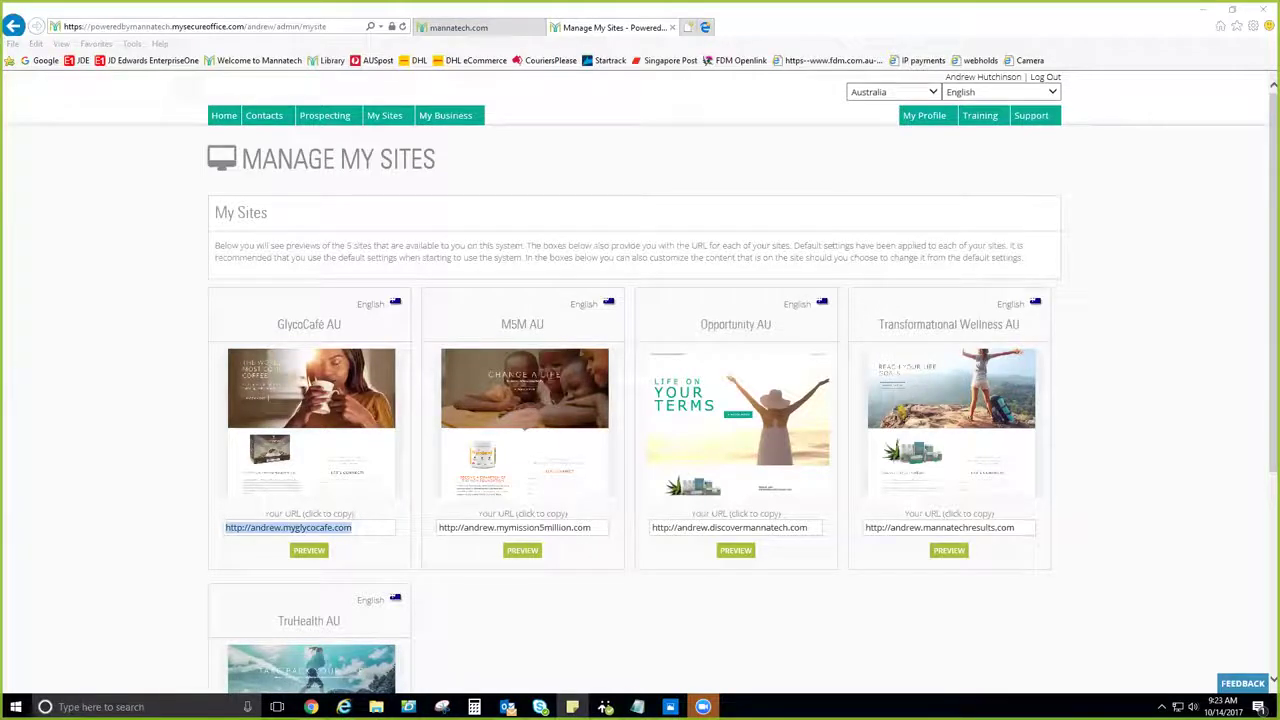
Switch to the sticky note holding the GlycoCafé site URL, select the full address and copy it
{"action": "key", "text": "alt+Tab"}
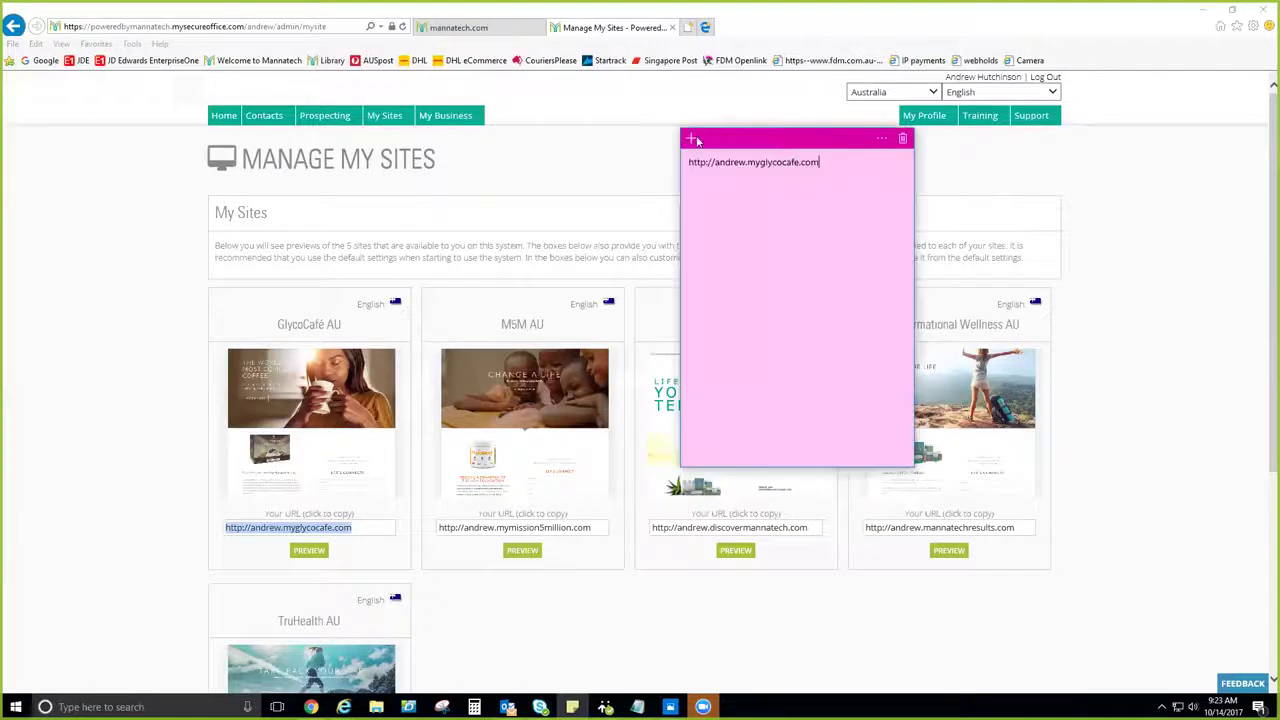
{"action": "key", "text": "ctrl+a"}
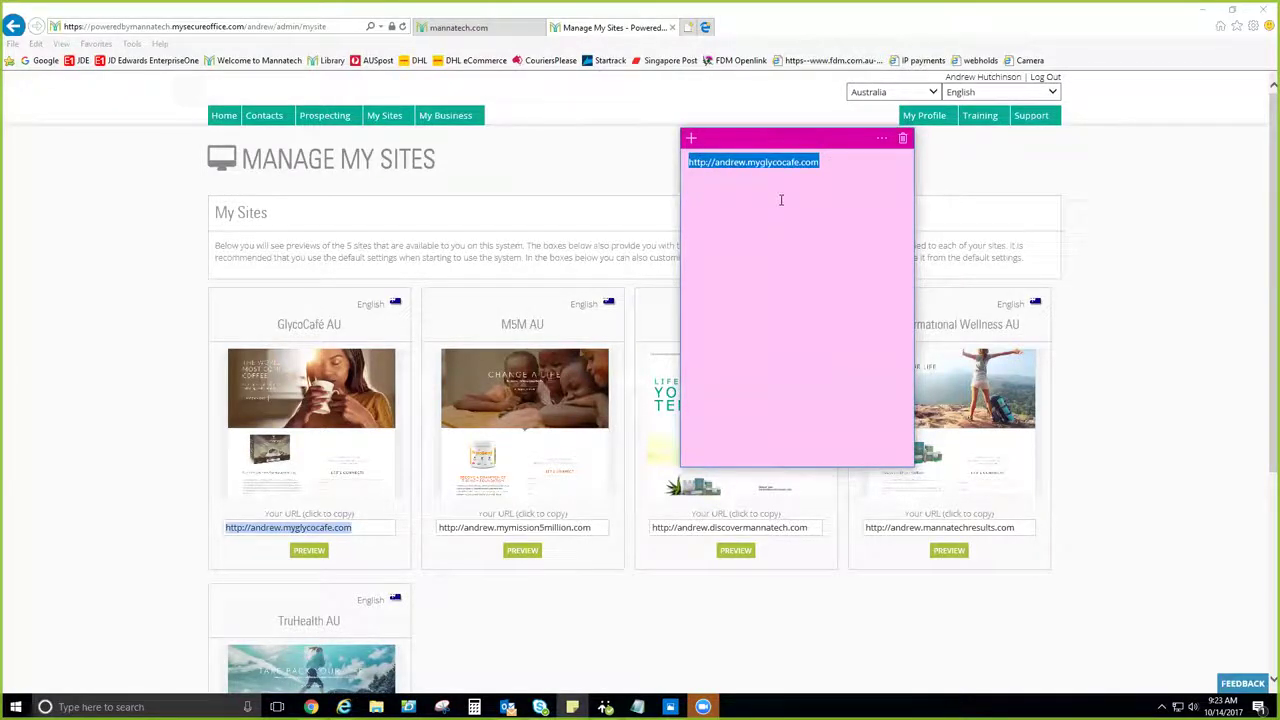
{"action": "left_click", "coordinate": [808, 180]}
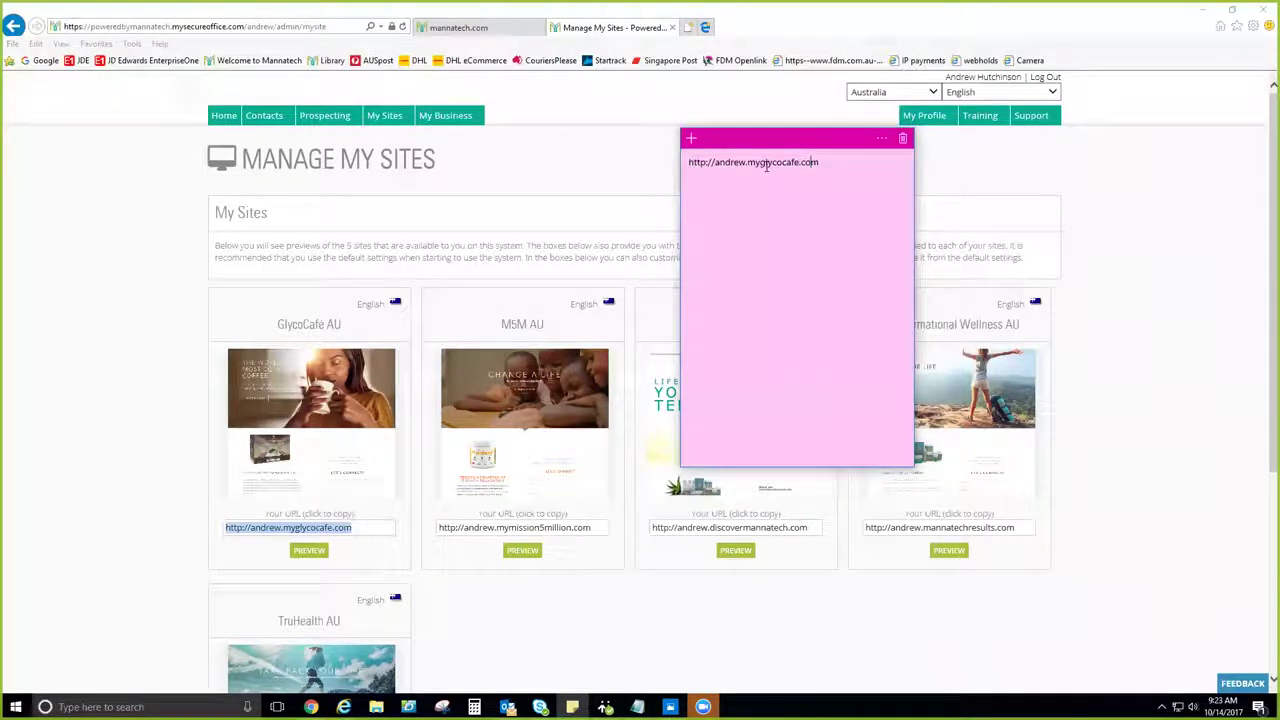
{"action": "triple_click", "coordinate": [767, 166]}
{"action": "key", "text": "ctrl+c"}
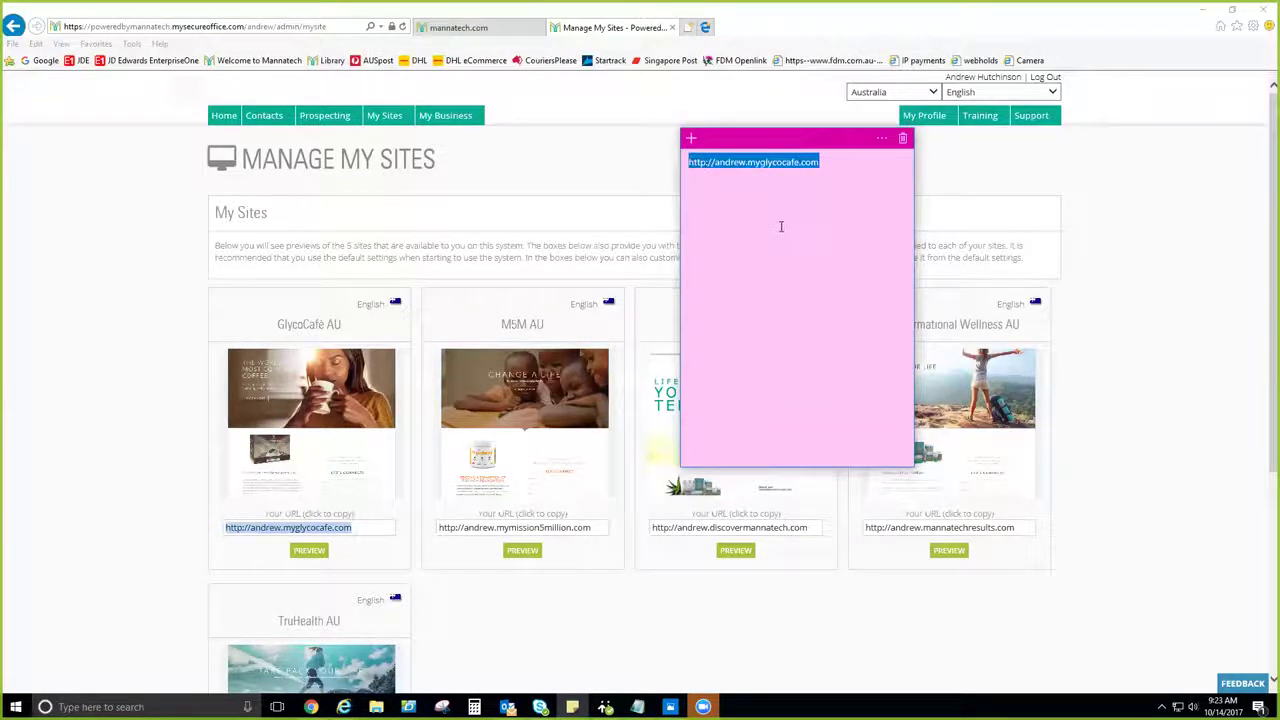
Open the copied GlycoCafé URL in a new browser tab and look through the page down to the Let's Connect form
{"action": "left_click", "coordinate": [688, 27]}
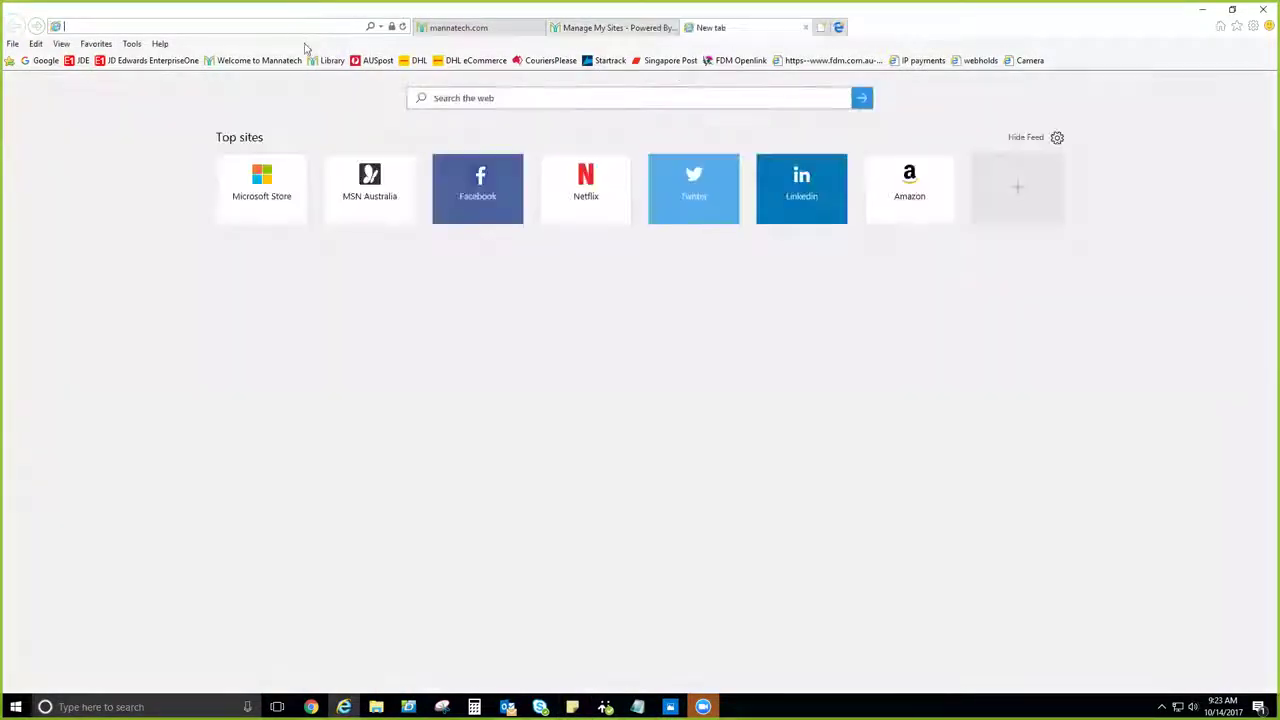
{"action": "key", "text": "ctrl+v"}
{"action": "key", "text": "Return"}
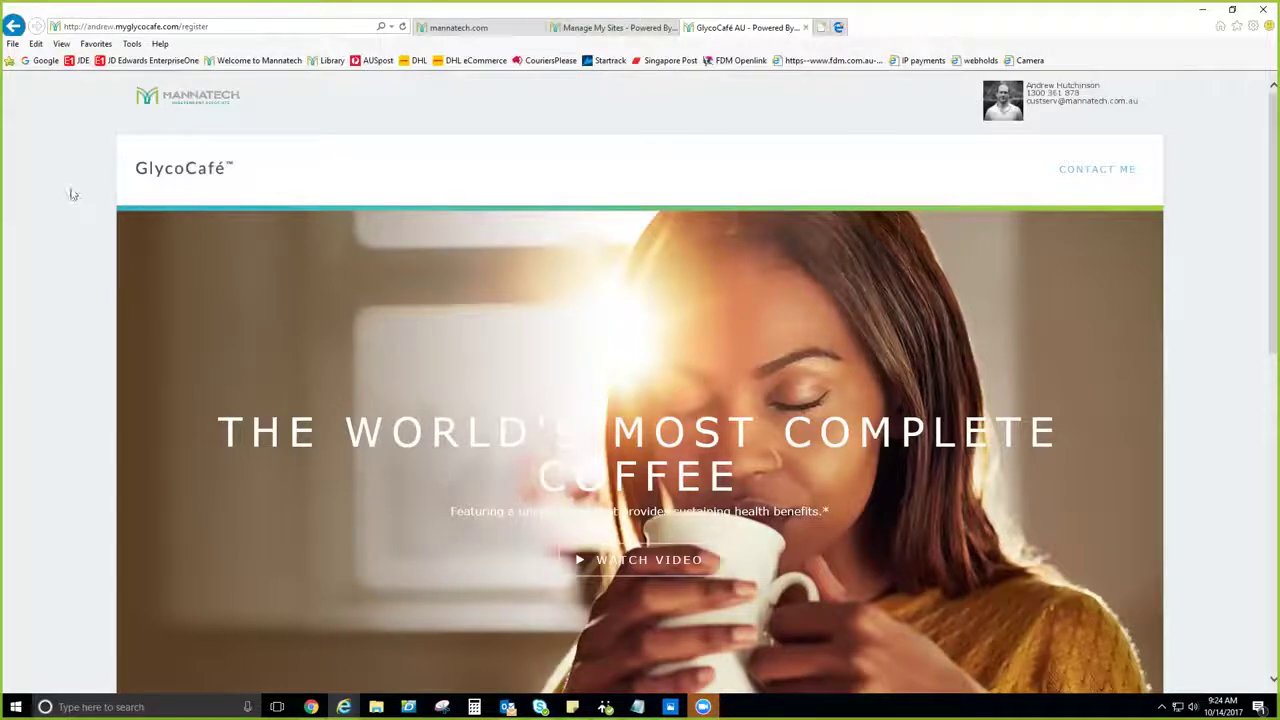
{"action": "scroll", "coordinate": [71, 194], "scroll_direction": "down", "scroll_amount": 10}
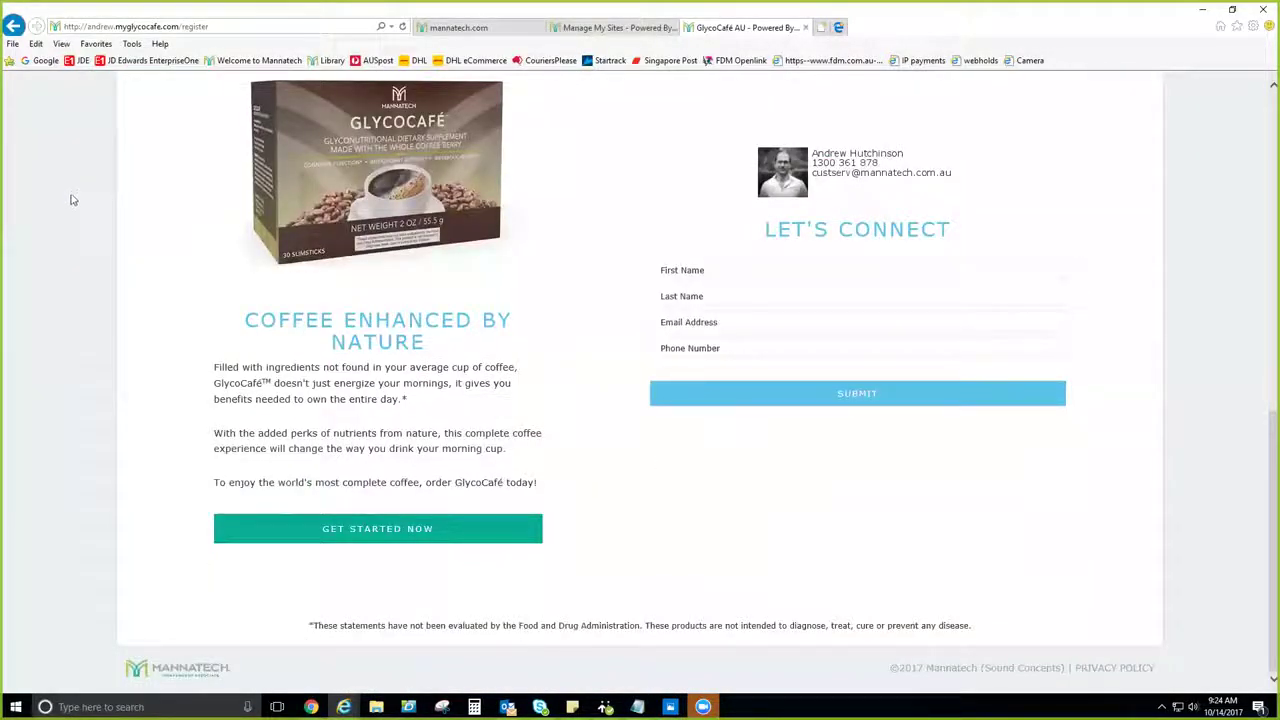
{"action": "scroll", "coordinate": [71, 200], "scroll_direction": "up", "scroll_amount": 10}
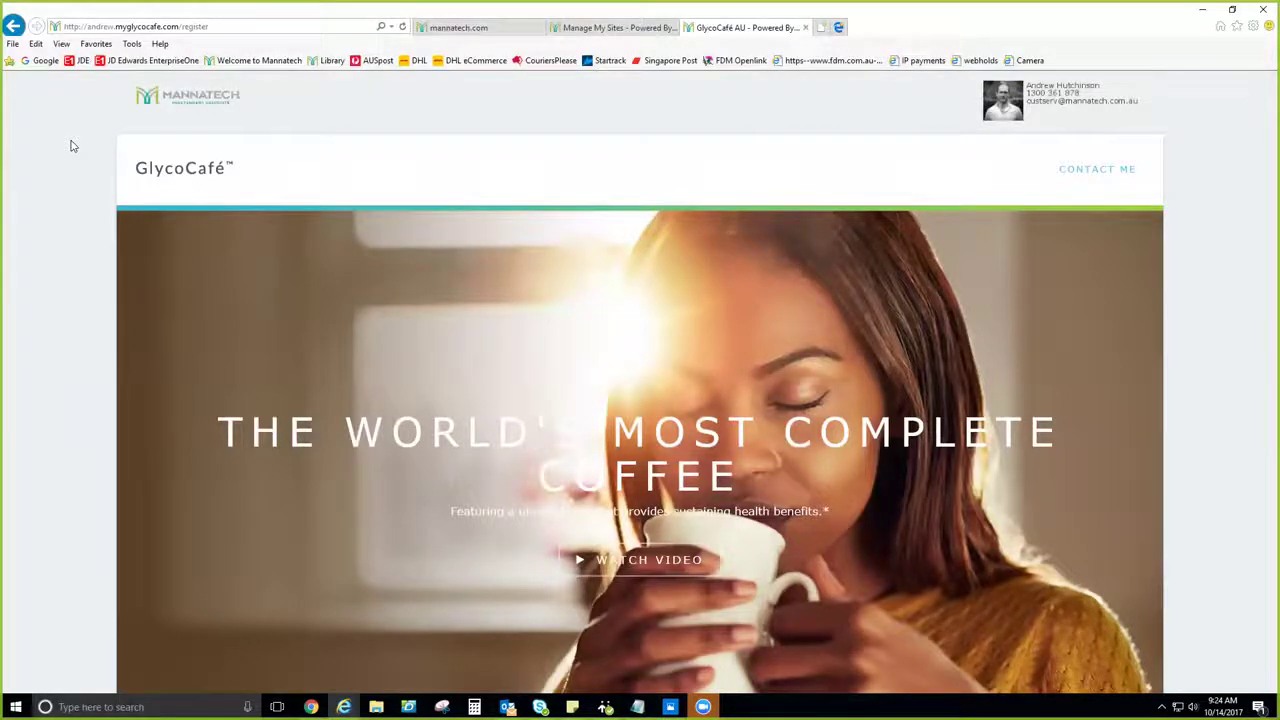
{"action": "scroll", "coordinate": [75, 147], "scroll_direction": "down", "scroll_amount": 10}
{"action": "scroll", "coordinate": [80, 147], "scroll_direction": "up", "scroll_amount": 10}
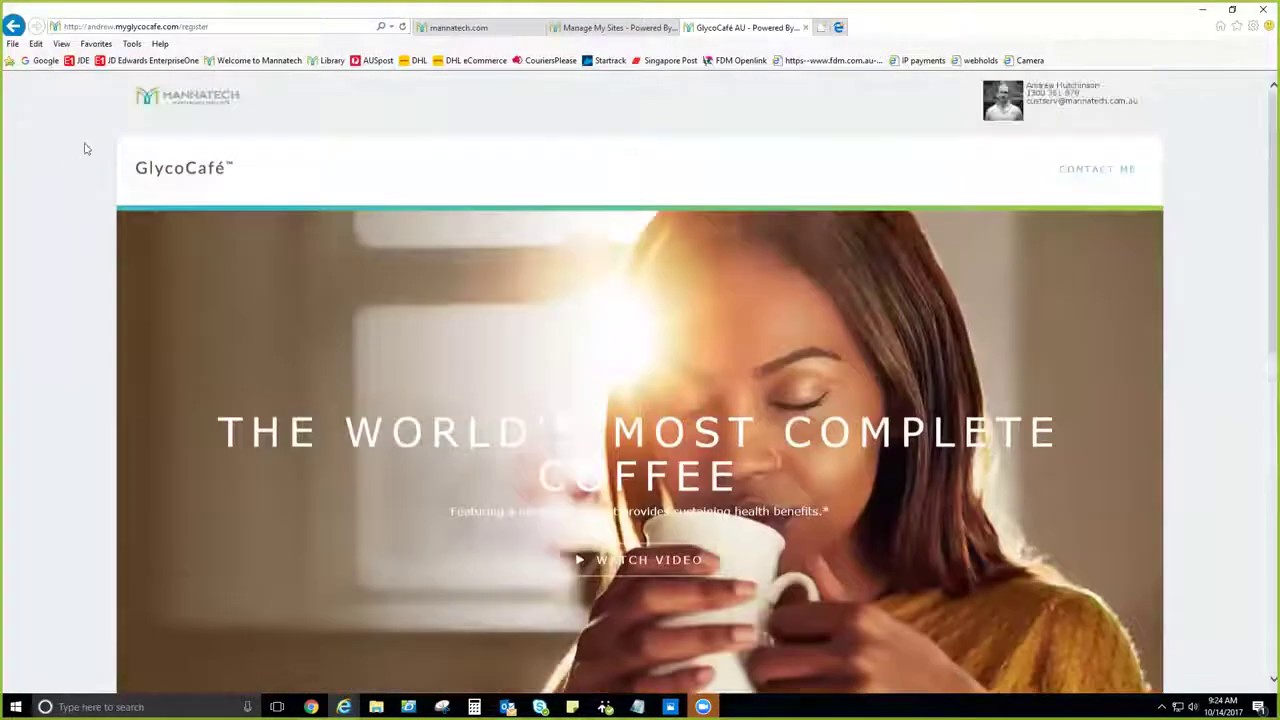
Return to the Manage My Sites page and review the site previews, highlighting the M5M AU title
{"action": "left_click", "coordinate": [572, 707]}
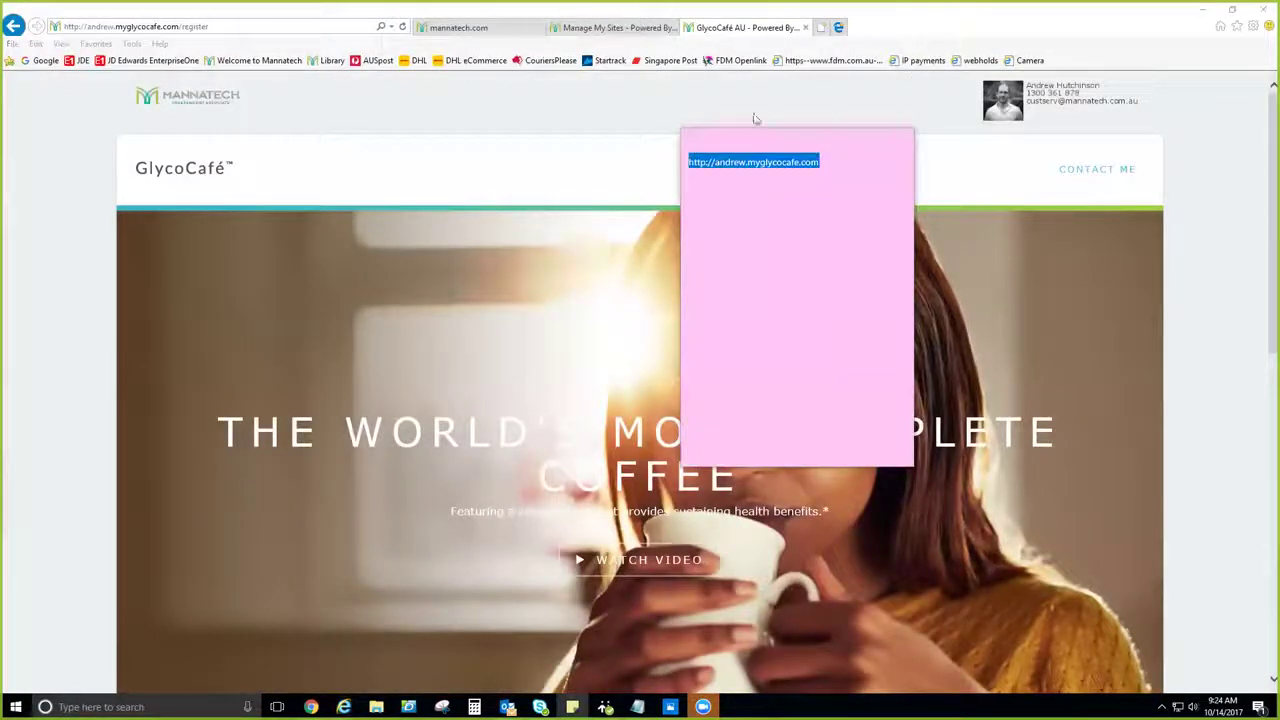
{"action": "key", "text": "alt+Tab"}
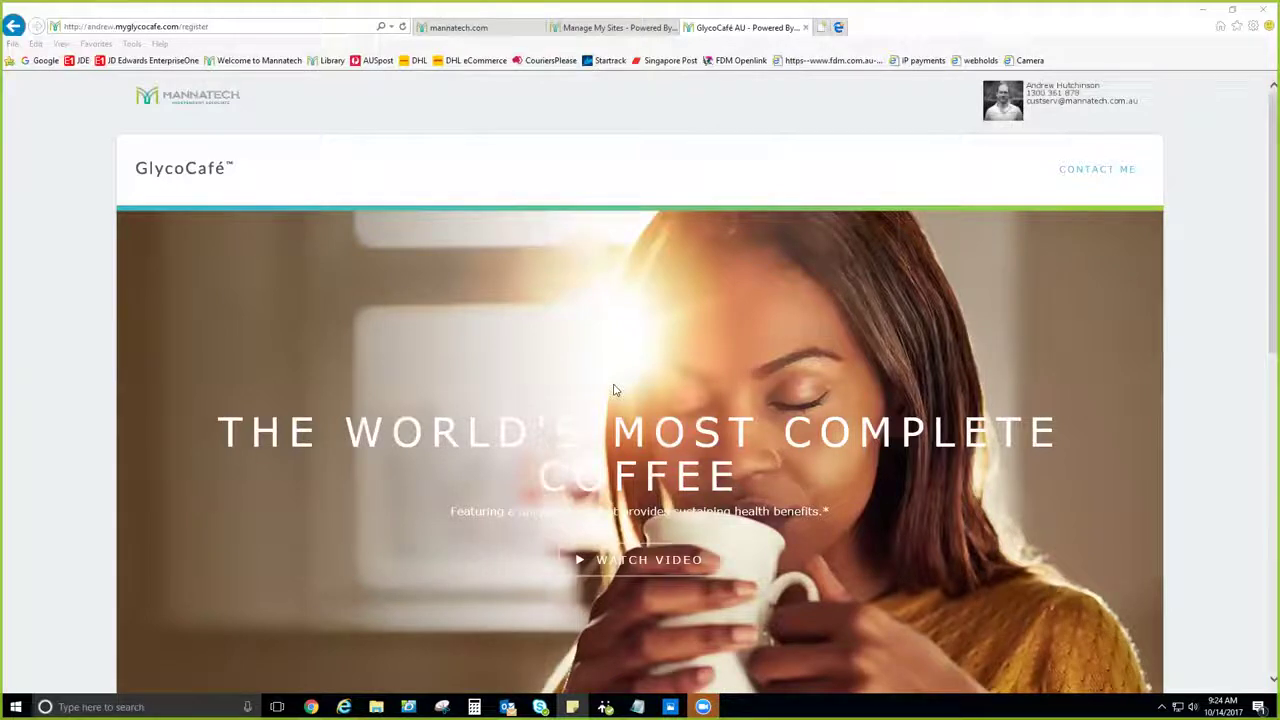
{"action": "left_click", "coordinate": [630, 30]}
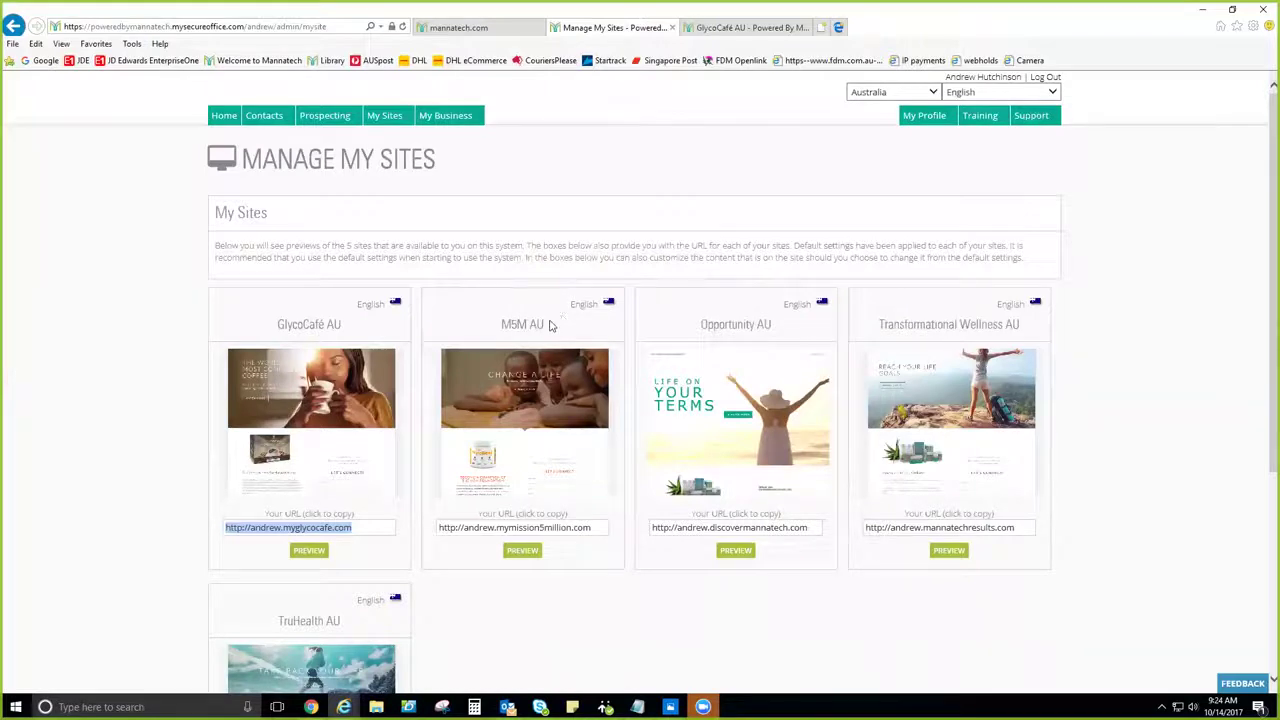
{"action": "left_click_drag", "start_coordinate": [549, 324], "coordinate": [493, 330]}
{"action": "left_click", "coordinate": [127, 383]}
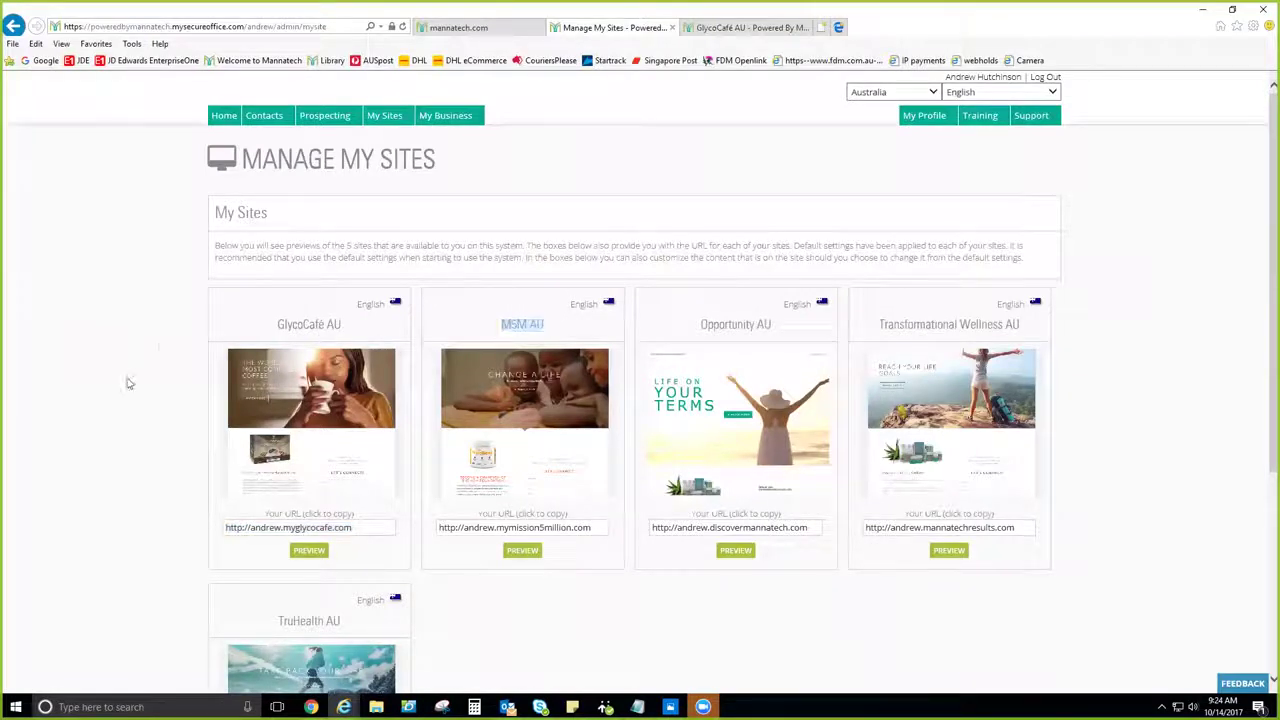
{"action": "scroll", "coordinate": [127, 383], "scroll_direction": "down", "scroll_amount": 1}
{"action": "scroll", "coordinate": [127, 383], "scroll_direction": "down", "scroll_amount": 1}
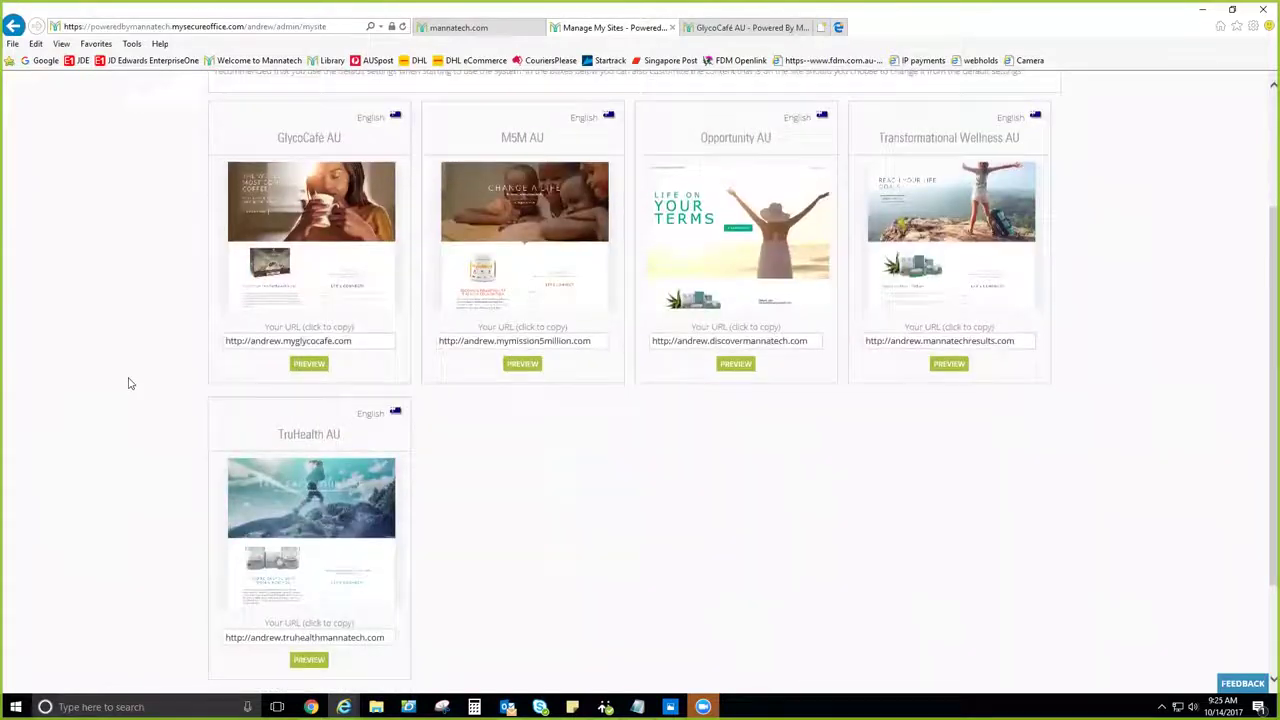
{"action": "scroll", "coordinate": [127, 383], "scroll_direction": "up", "scroll_amount": 2}
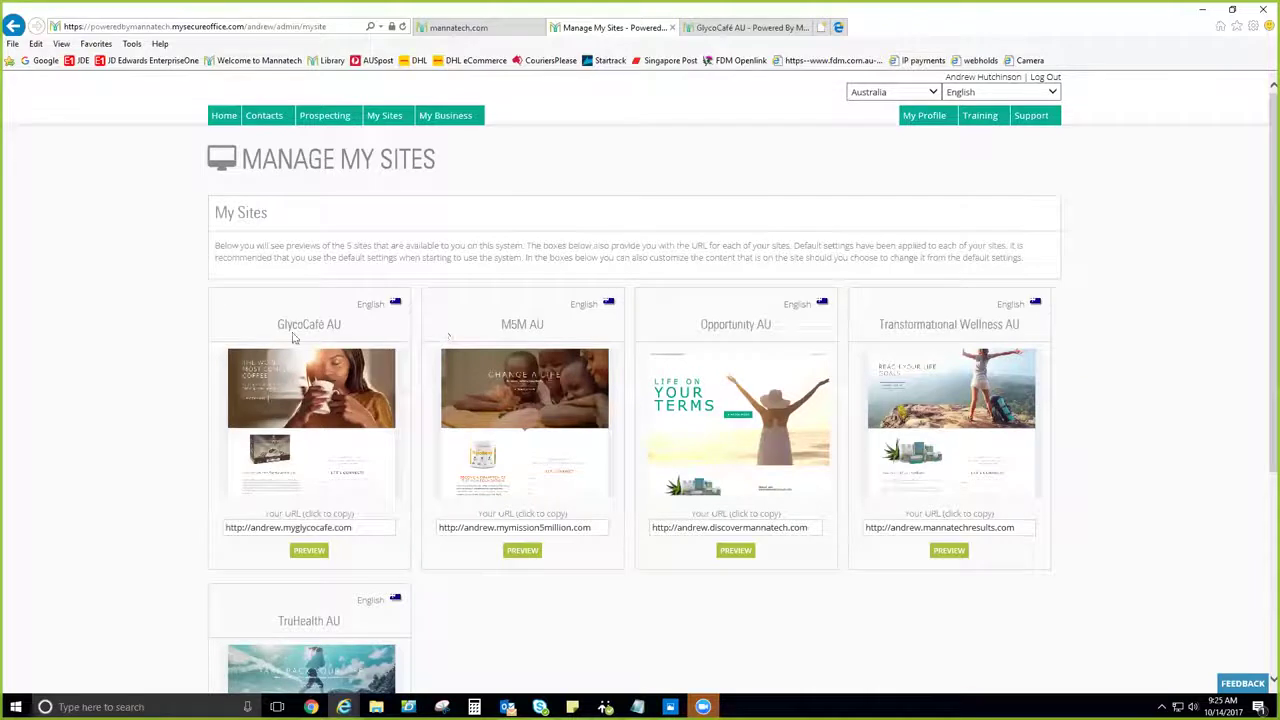
Examine the available markets, keep Australia selected, and look over the sites offered for it
{"action": "left_click", "coordinate": [932, 93]}
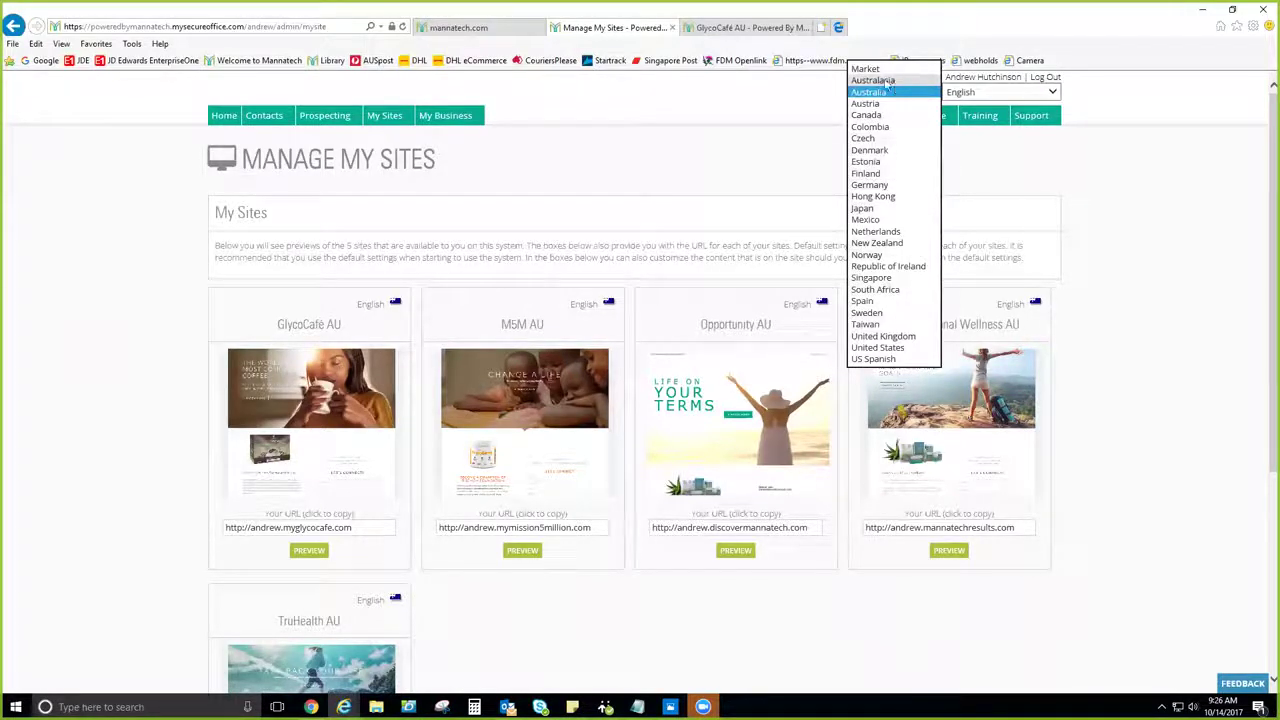
{"action": "left_click", "coordinate": [704, 168]}
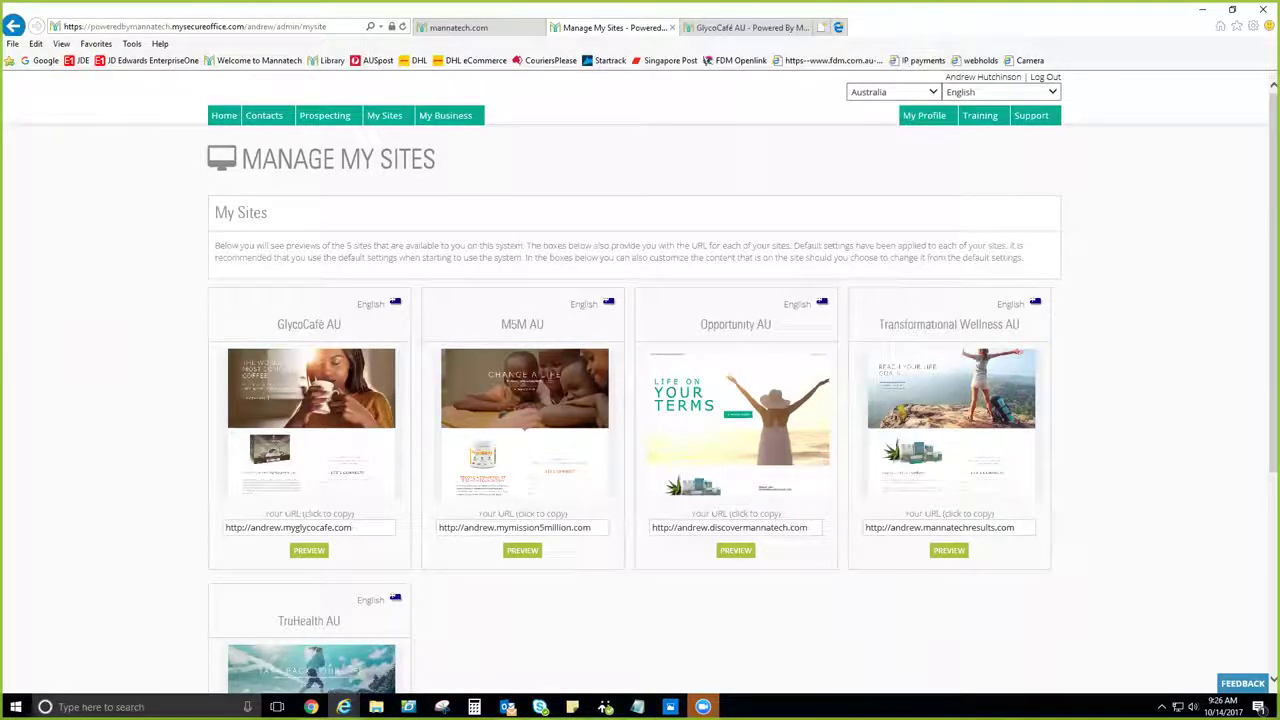
{"action": "left_click", "coordinate": [572, 707]}
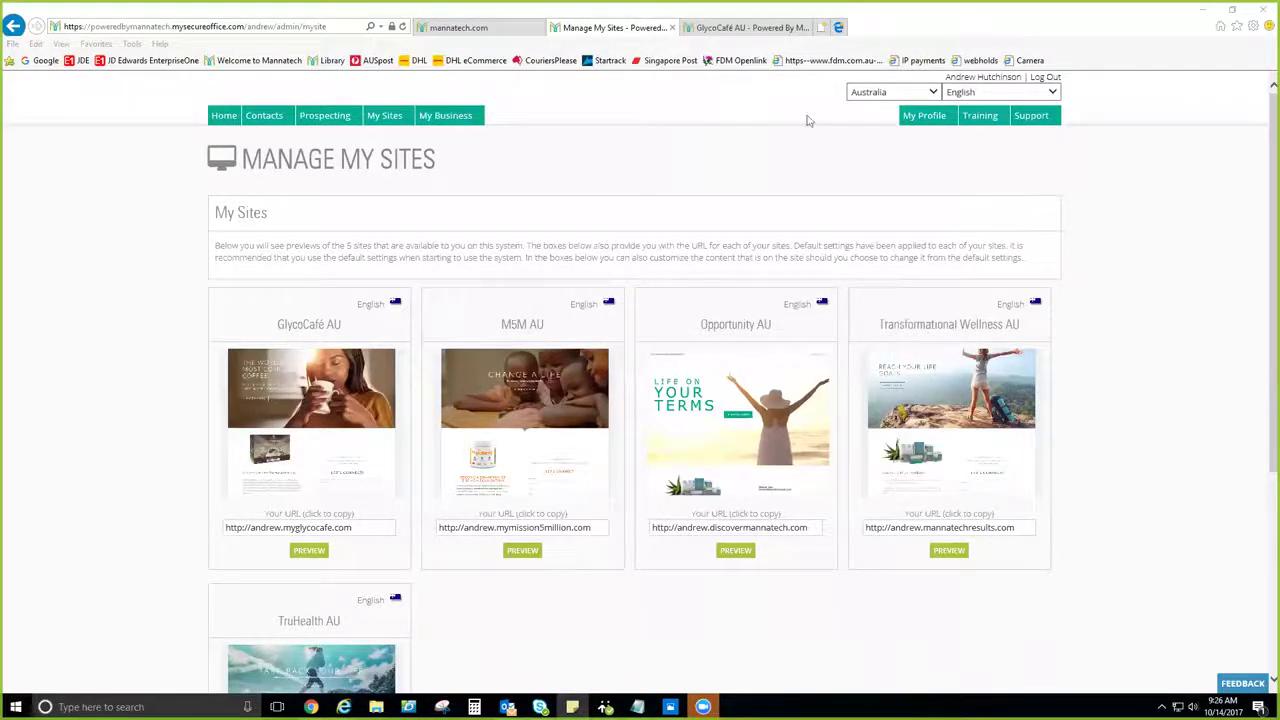
{"action": "left_click", "coordinate": [933, 92]}
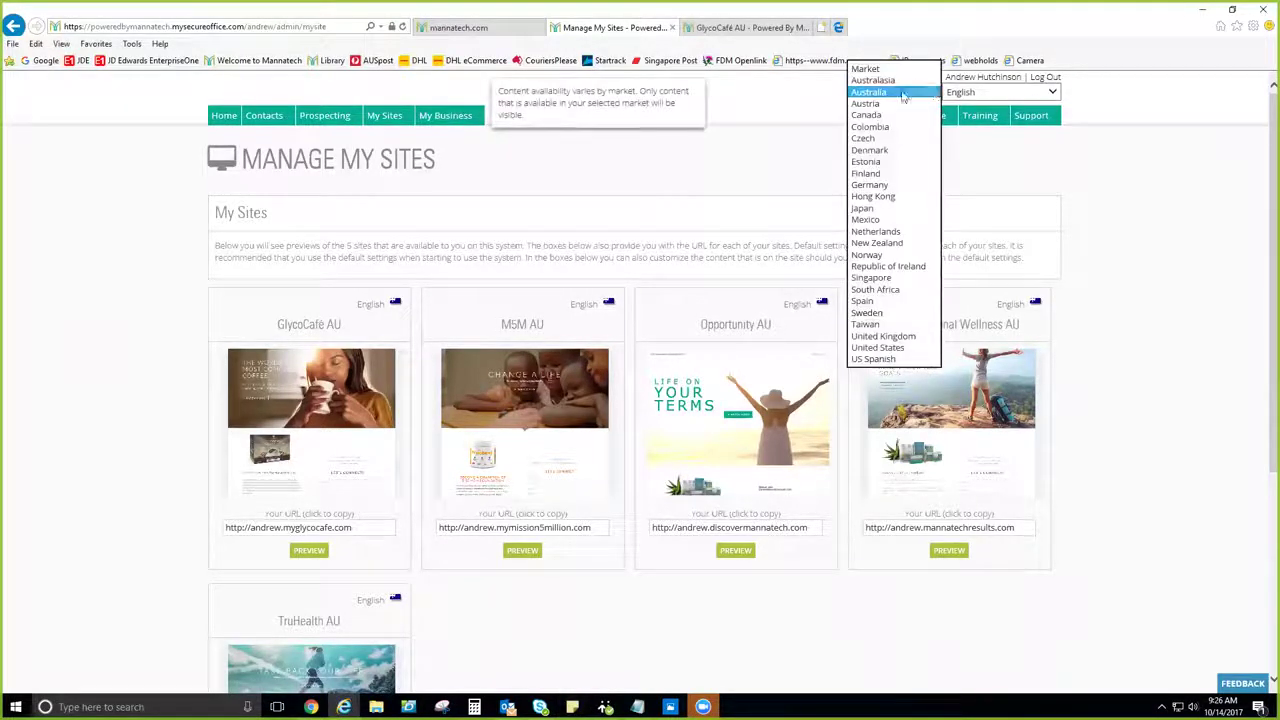
{"action": "left_click", "coordinate": [897, 93]}
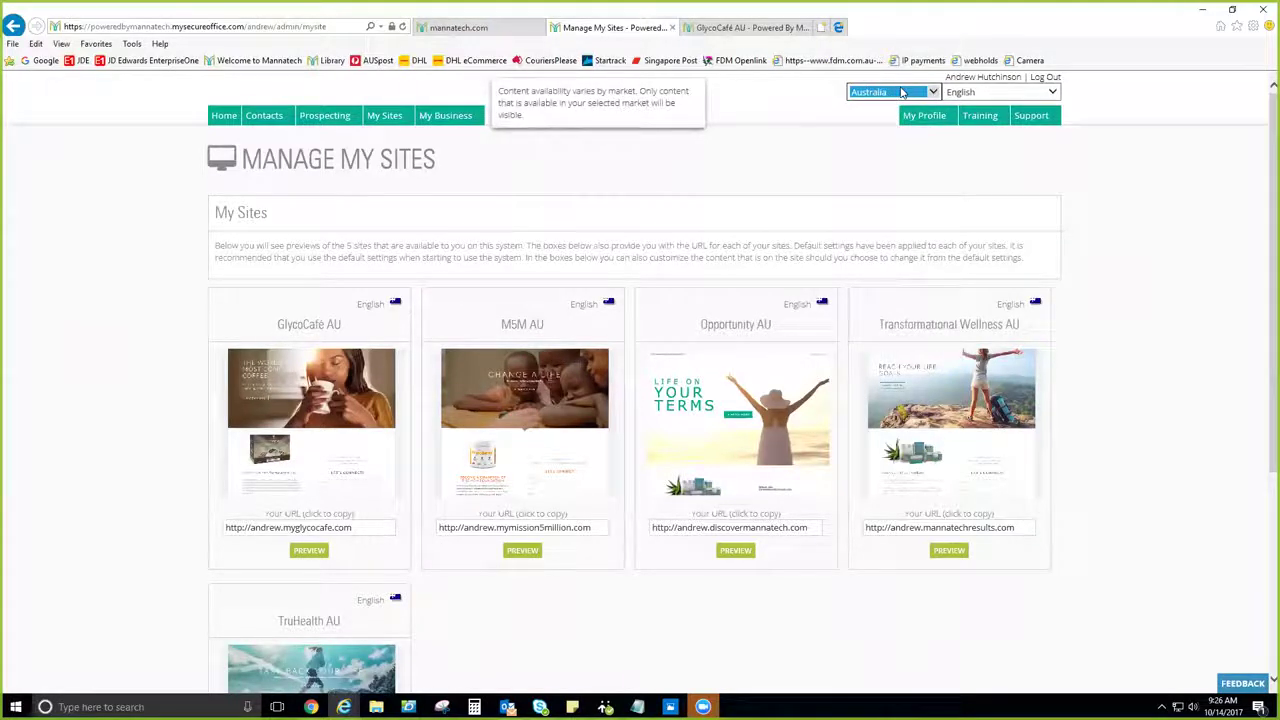
{"action": "left_click", "coordinate": [572, 707]}
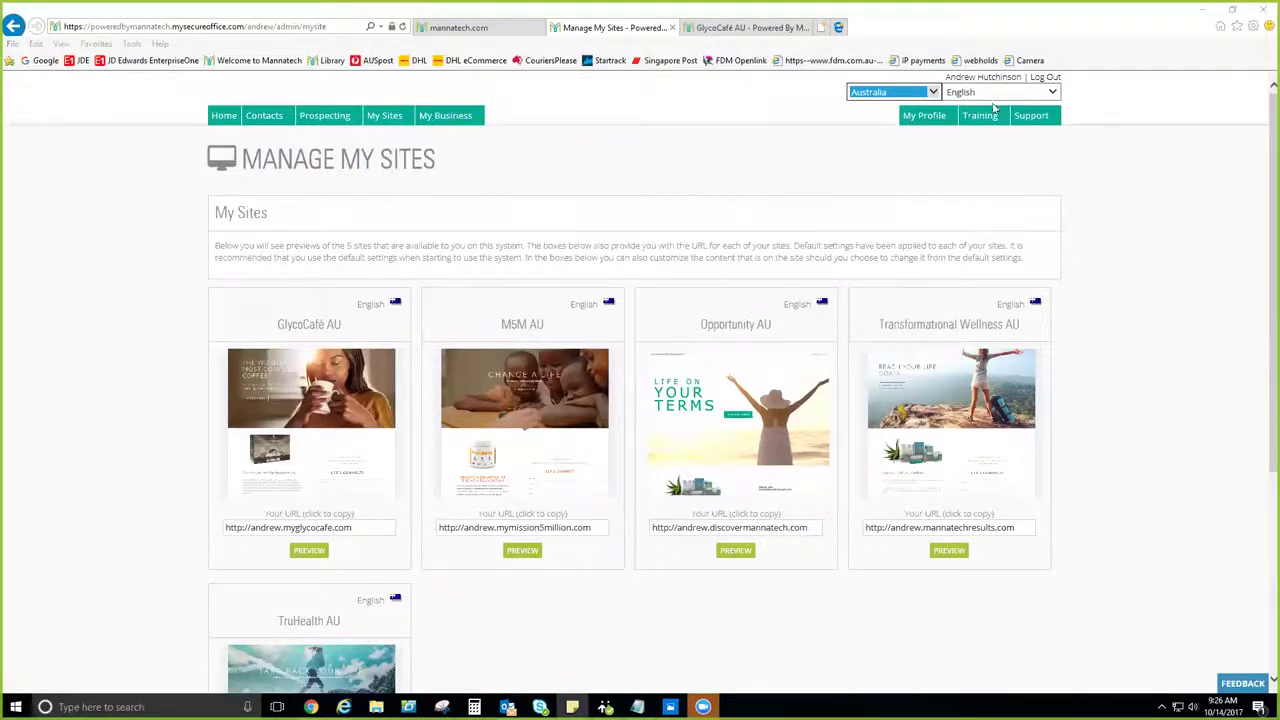
{"action": "left_click", "coordinate": [809, 155]}
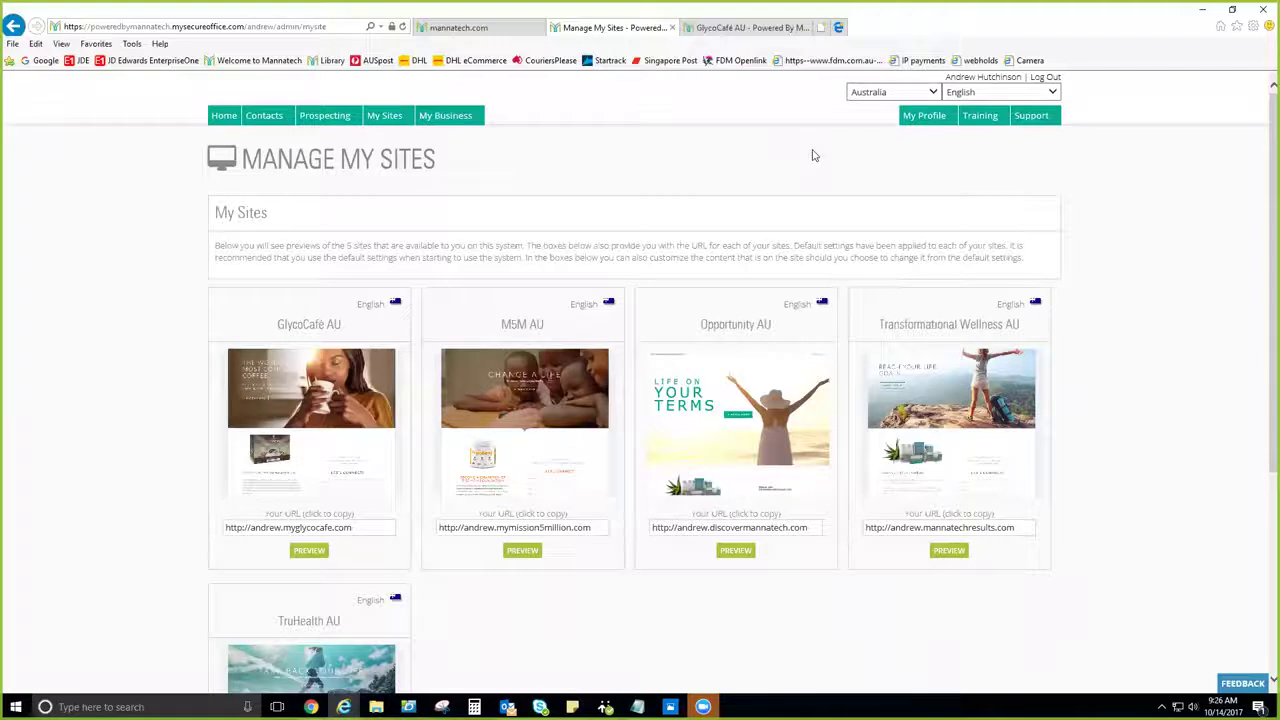
{"action": "scroll", "coordinate": [812, 155], "scroll_direction": "down", "scroll_amount": 1}
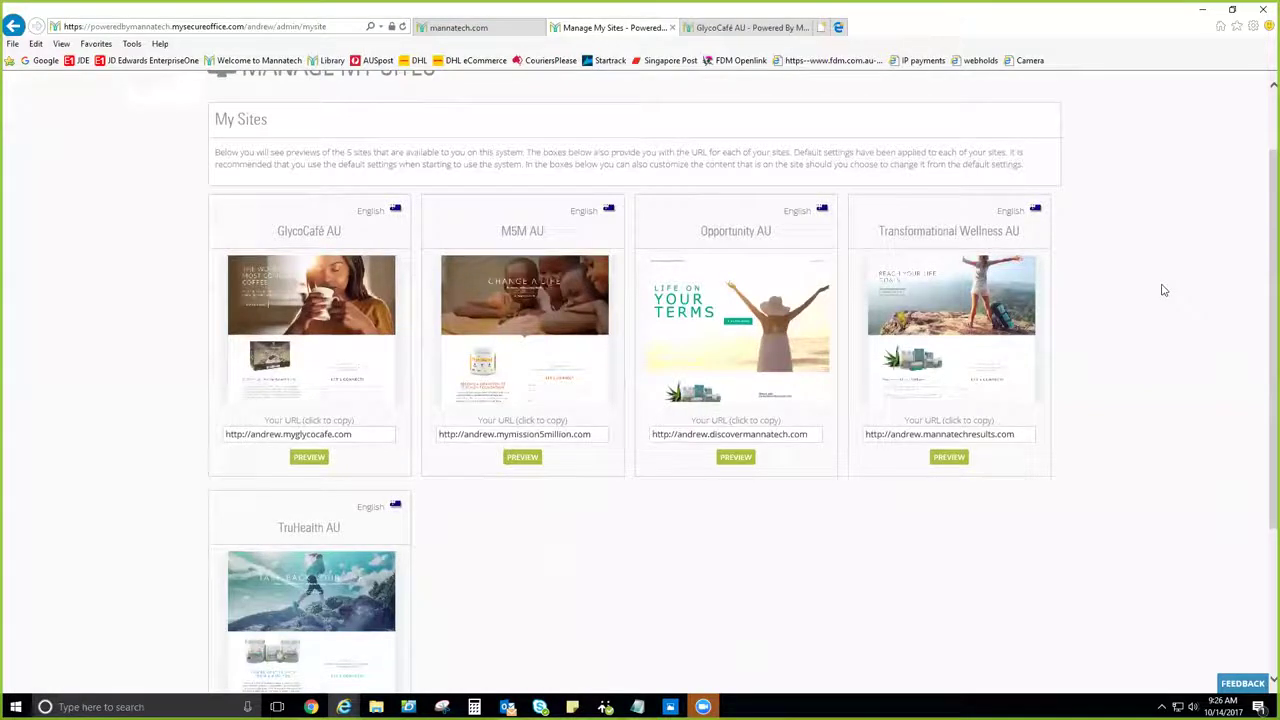
{"action": "scroll", "coordinate": [1163, 290], "scroll_direction": "down", "scroll_amount": 1}
{"action": "scroll", "coordinate": [1163, 290], "scroll_direction": "up", "scroll_amount": 2}
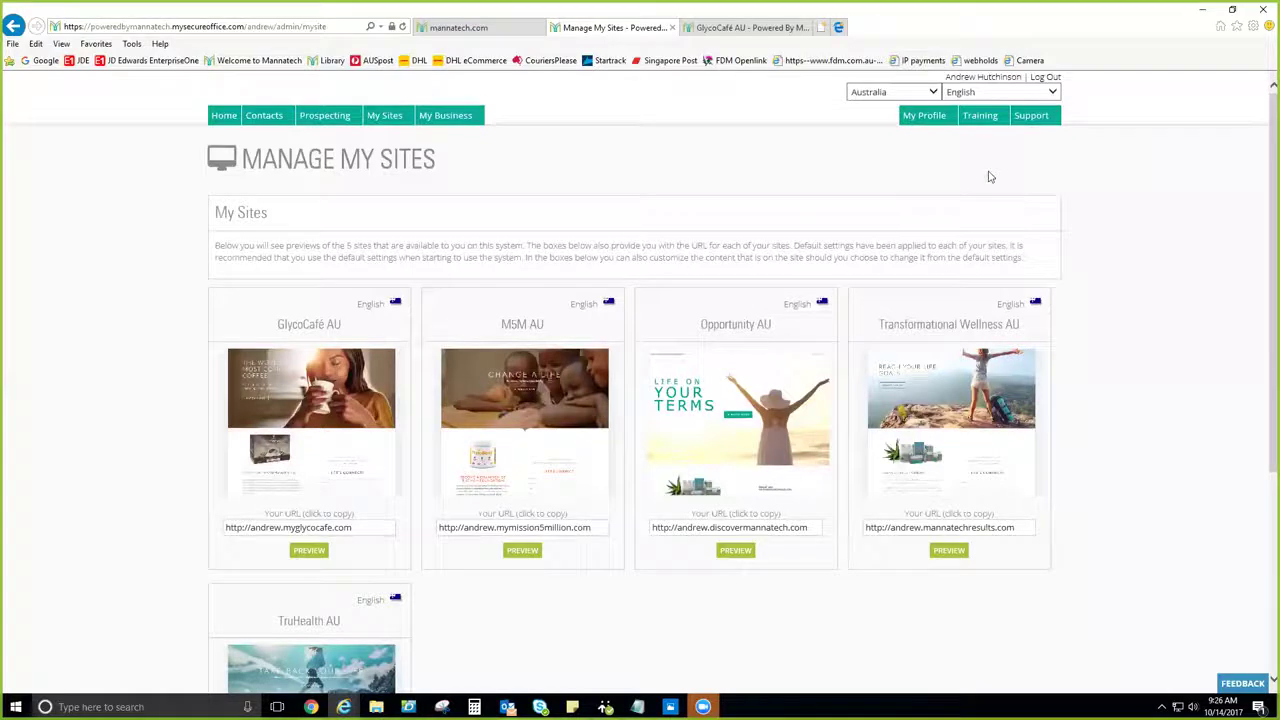
Go to the Home dashboard and look over its Set Up My Site and Quick Links sections
{"action": "left_click", "coordinate": [220, 120]}
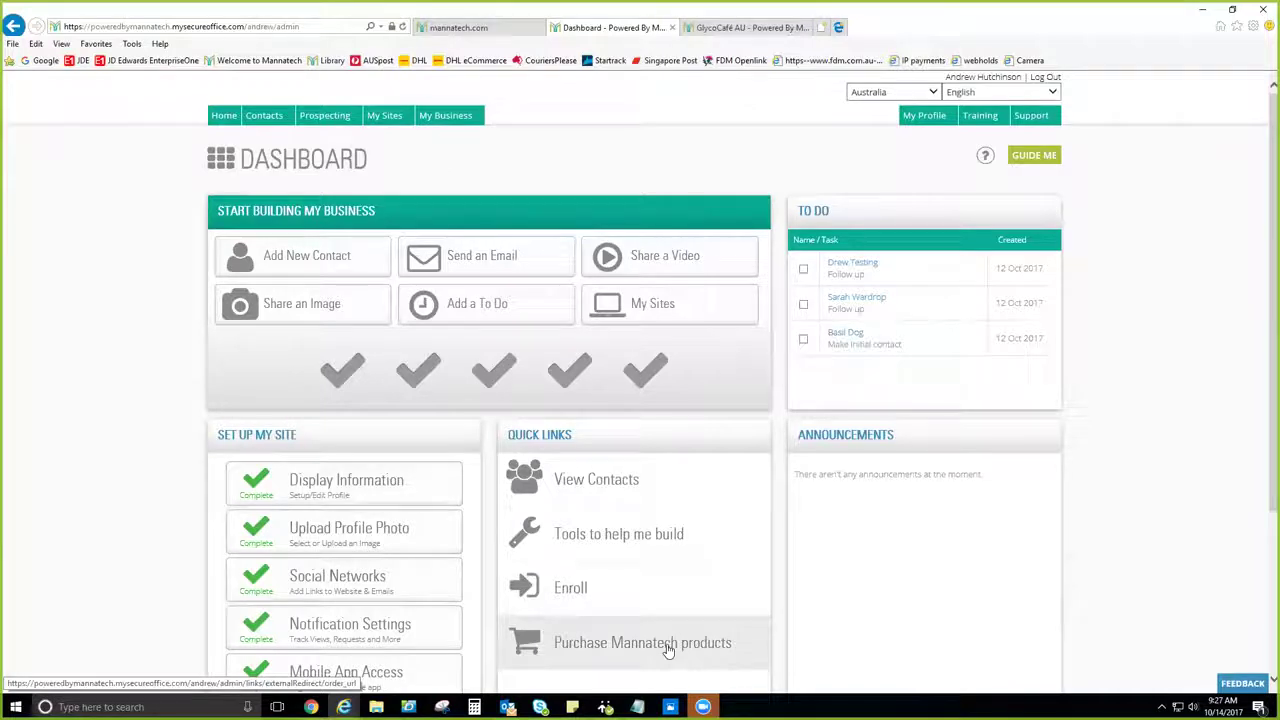
{"action": "scroll", "coordinate": [116, 508], "scroll_direction": "down", "scroll_amount": 1}
{"action": "scroll", "coordinate": [116, 508], "scroll_direction": "up", "scroll_amount": 1}
{"action": "scroll", "coordinate": [116, 506], "scroll_direction": "down", "scroll_amount": 1}
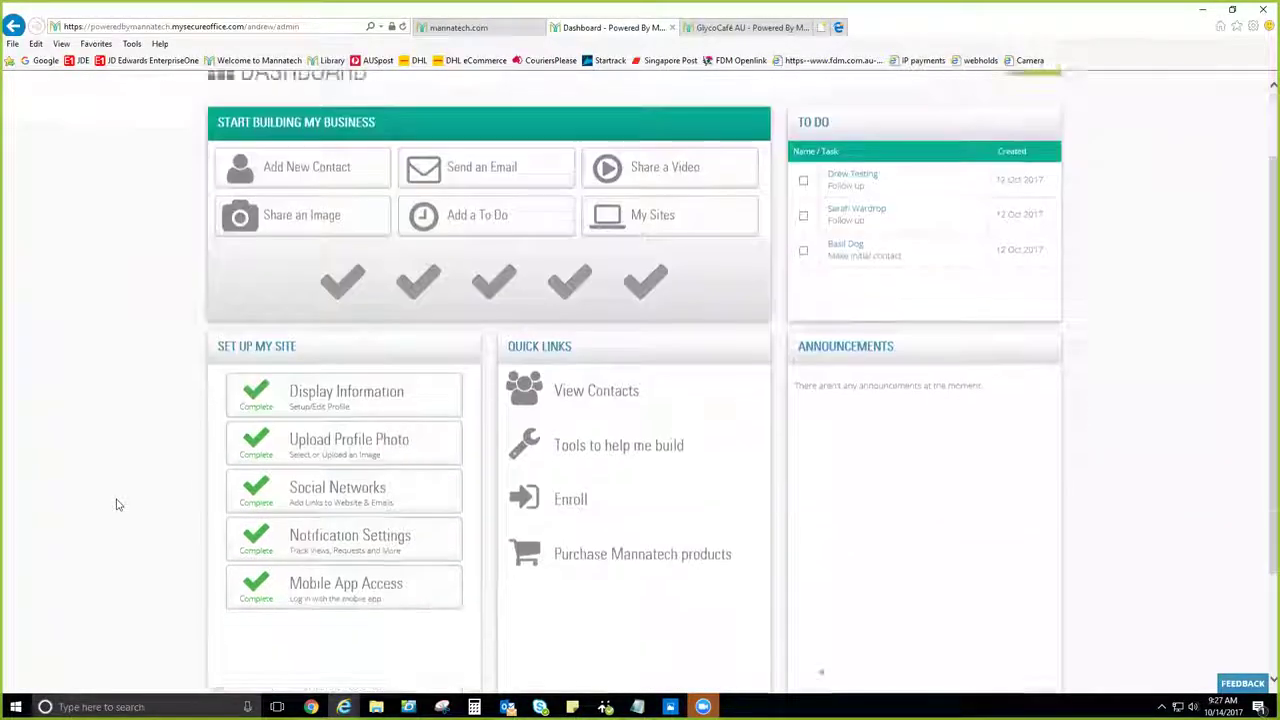
{"action": "scroll", "coordinate": [116, 505], "scroll_direction": "up", "scroll_amount": 1}
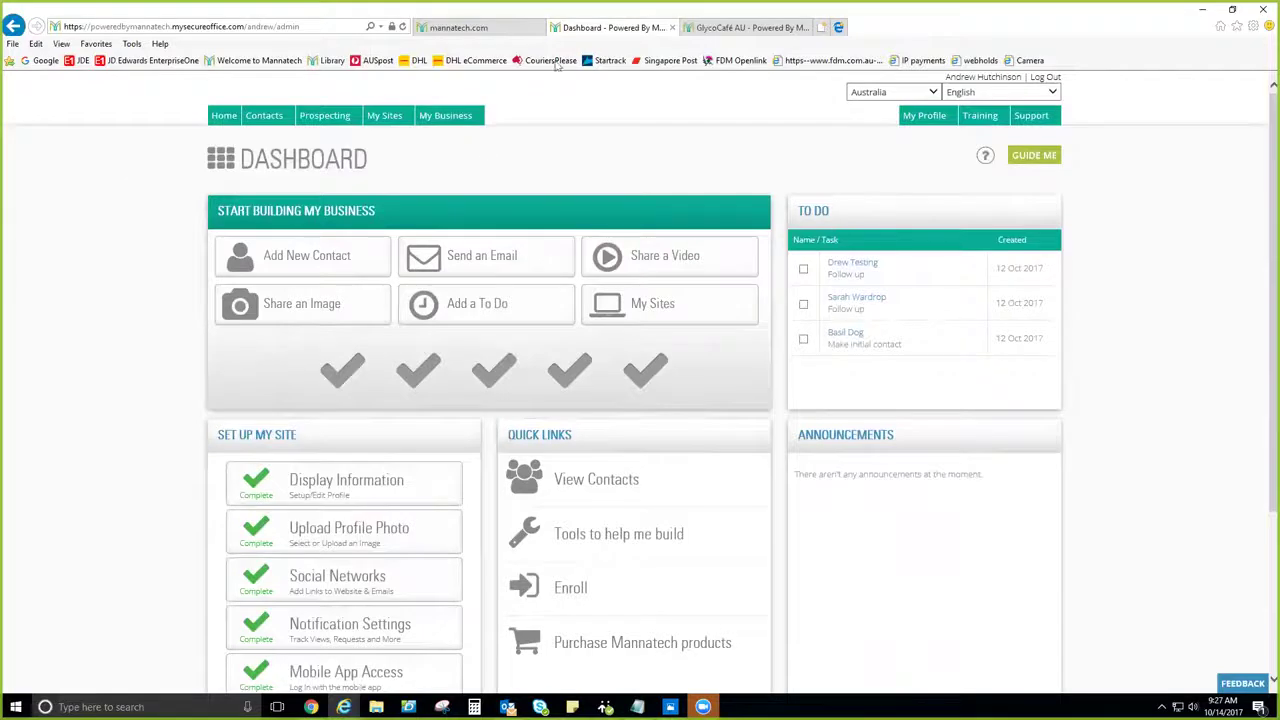
Reopen My Sites, preview the M5M AU site and look through its page down to the Let's Connect form
{"action": "left_click", "coordinate": [385, 117]}
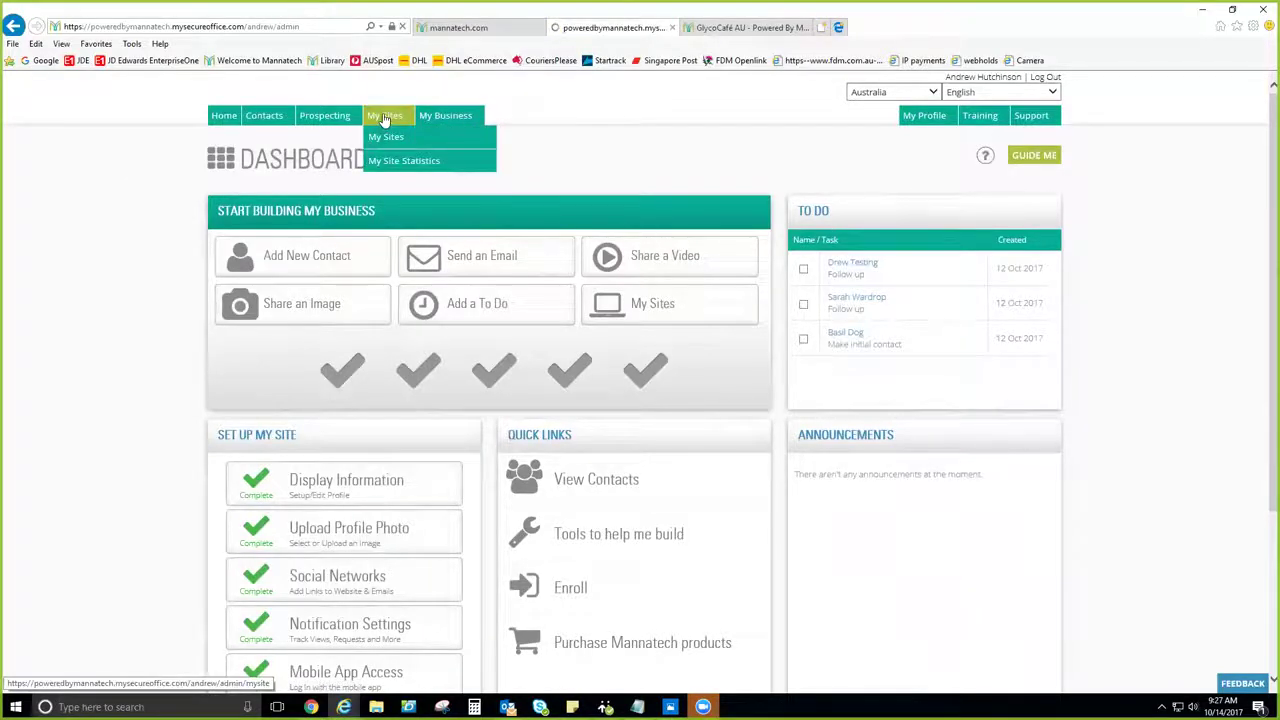
{"action": "scroll", "coordinate": [632, 624], "scroll_direction": "down", "scroll_amount": 2}
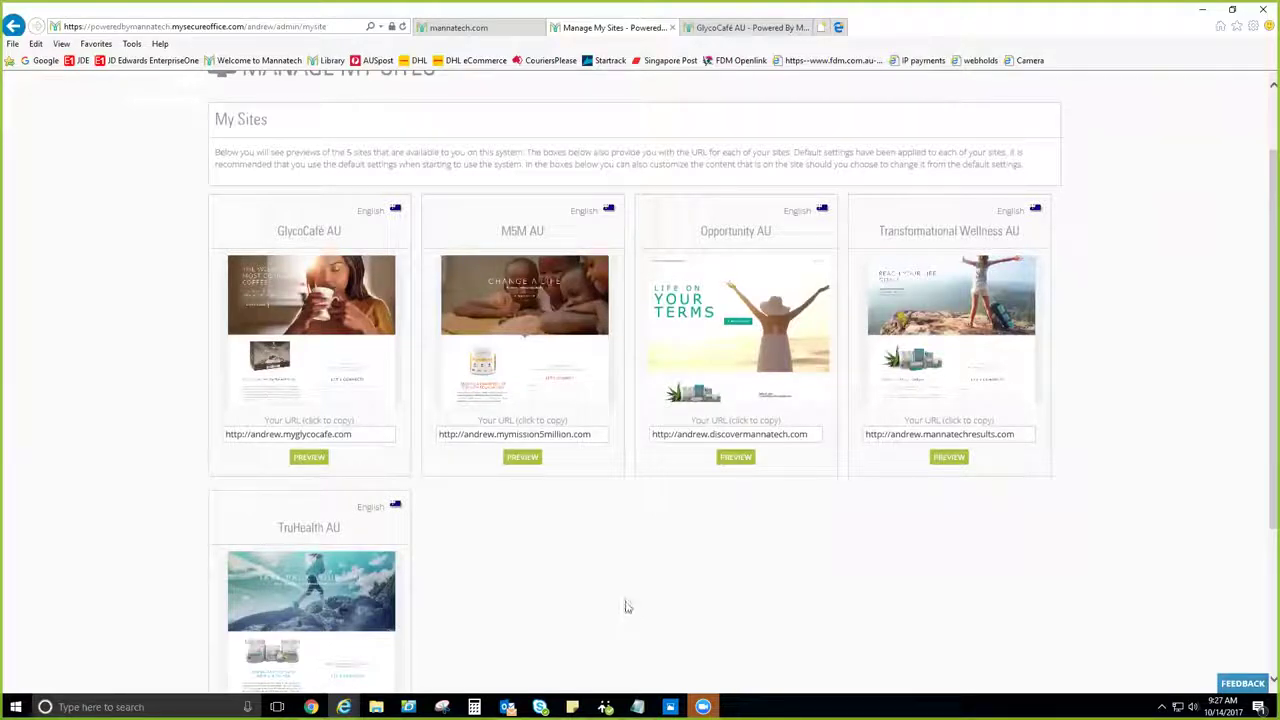
{"action": "scroll", "coordinate": [628, 607], "scroll_direction": "down", "scroll_amount": 1}
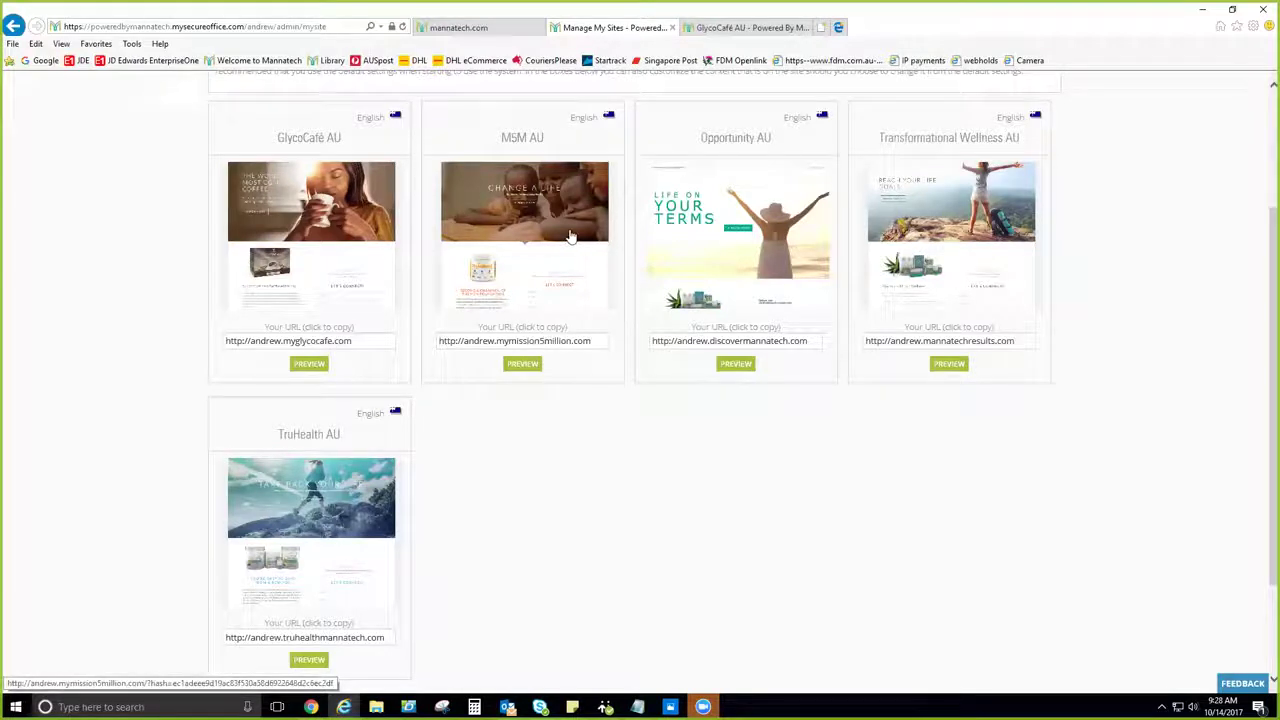
{"action": "left_click", "coordinate": [530, 367]}
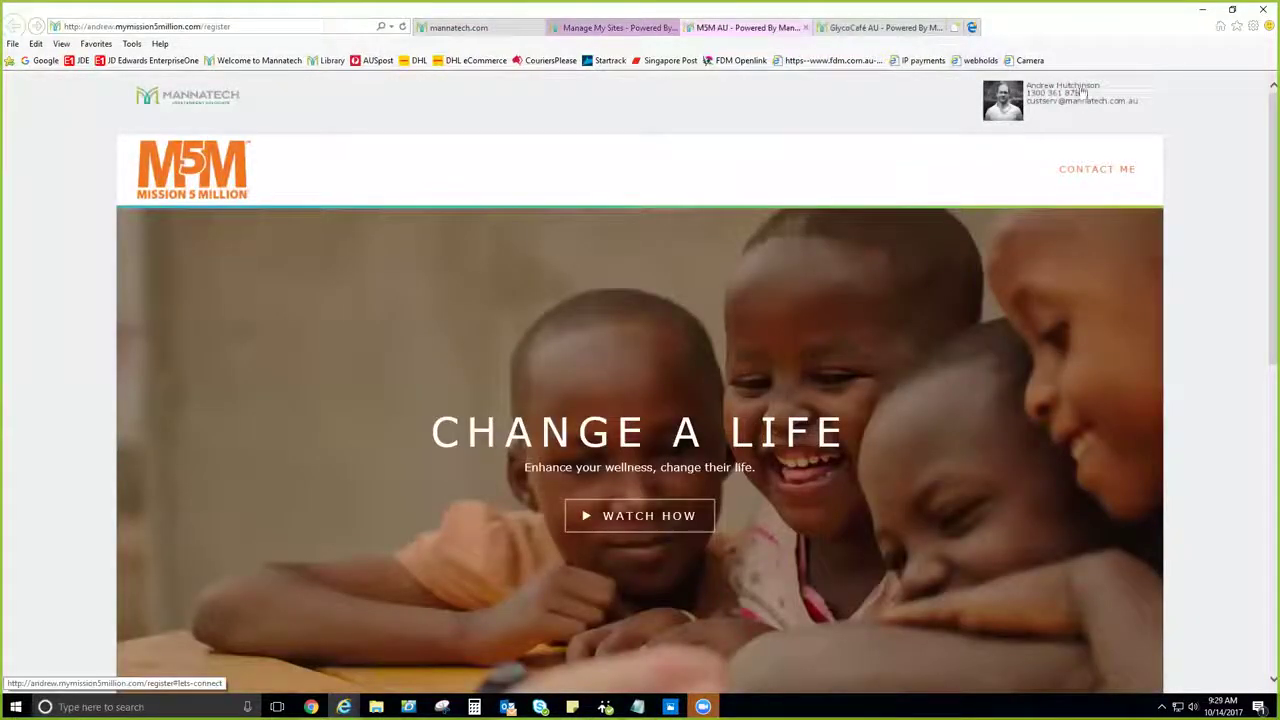
{"action": "scroll", "coordinate": [677, 92], "scroll_direction": "down", "scroll_amount": 2}
{"action": "scroll", "coordinate": [677, 92], "scroll_direction": "down", "scroll_amount": 5}
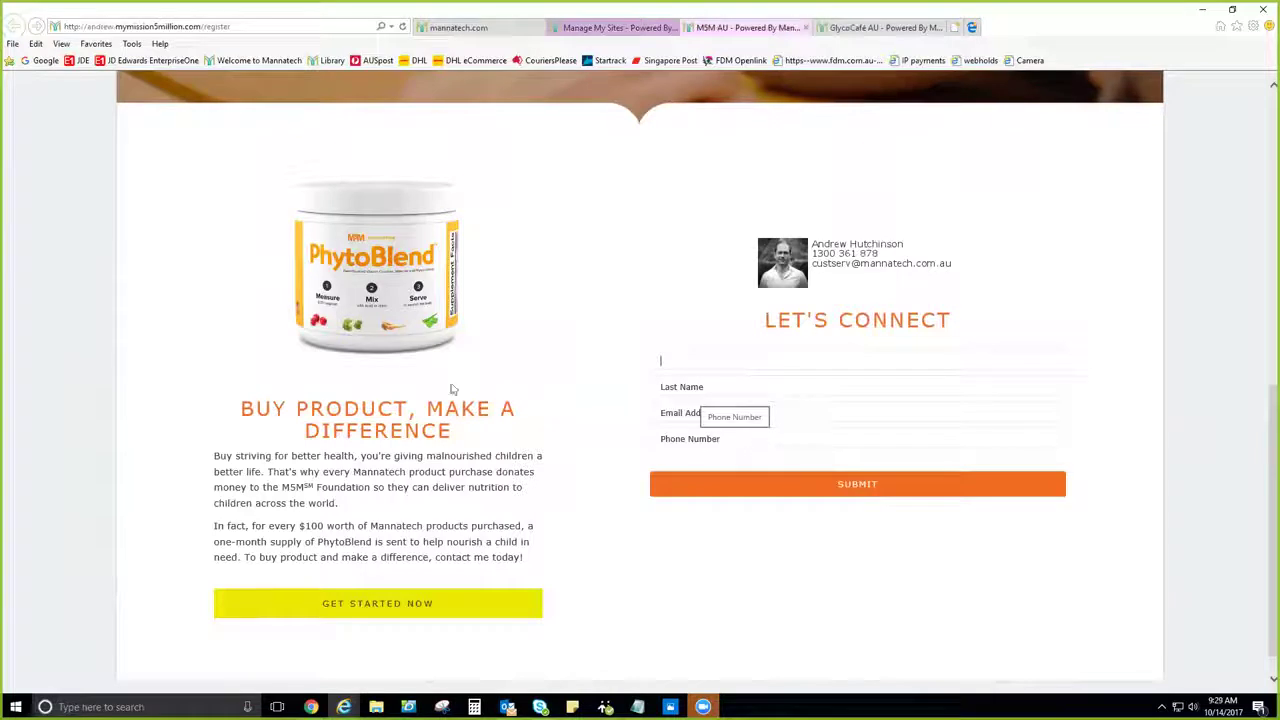
Try the Get Started Now link on the M5M AU page, and return to the start of that page
{"action": "left_click", "coordinate": [414, 607]}
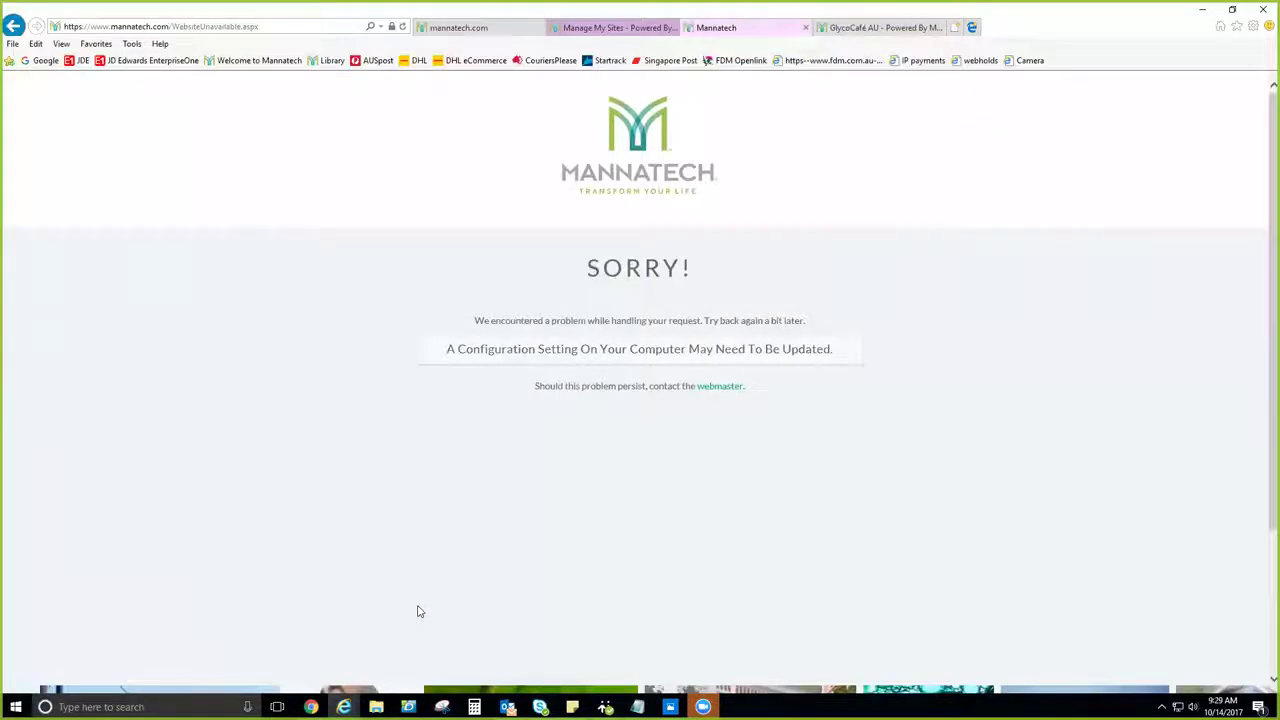
{"action": "left_click", "coordinate": [14, 26]}
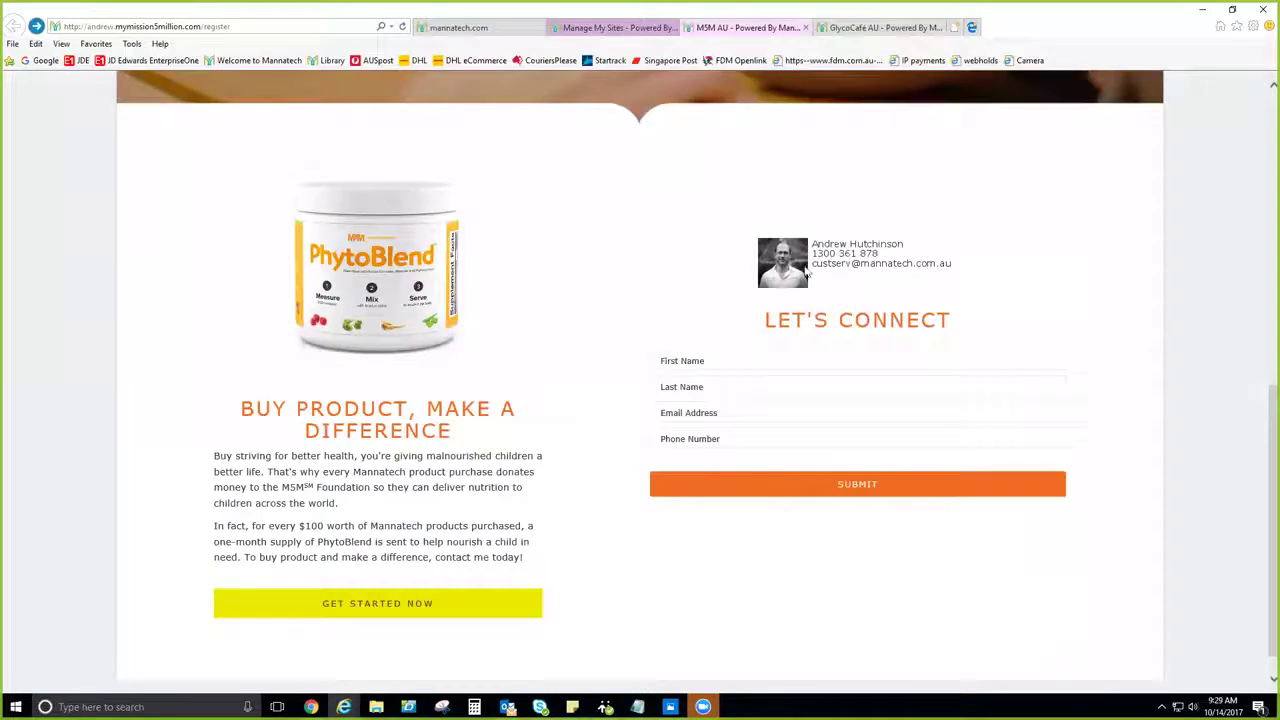
{"action": "scroll", "coordinate": [808, 270], "scroll_direction": "up", "scroll_amount": 5}
{"action": "scroll", "coordinate": [806, 266], "scroll_direction": "up", "scroll_amount": 2}
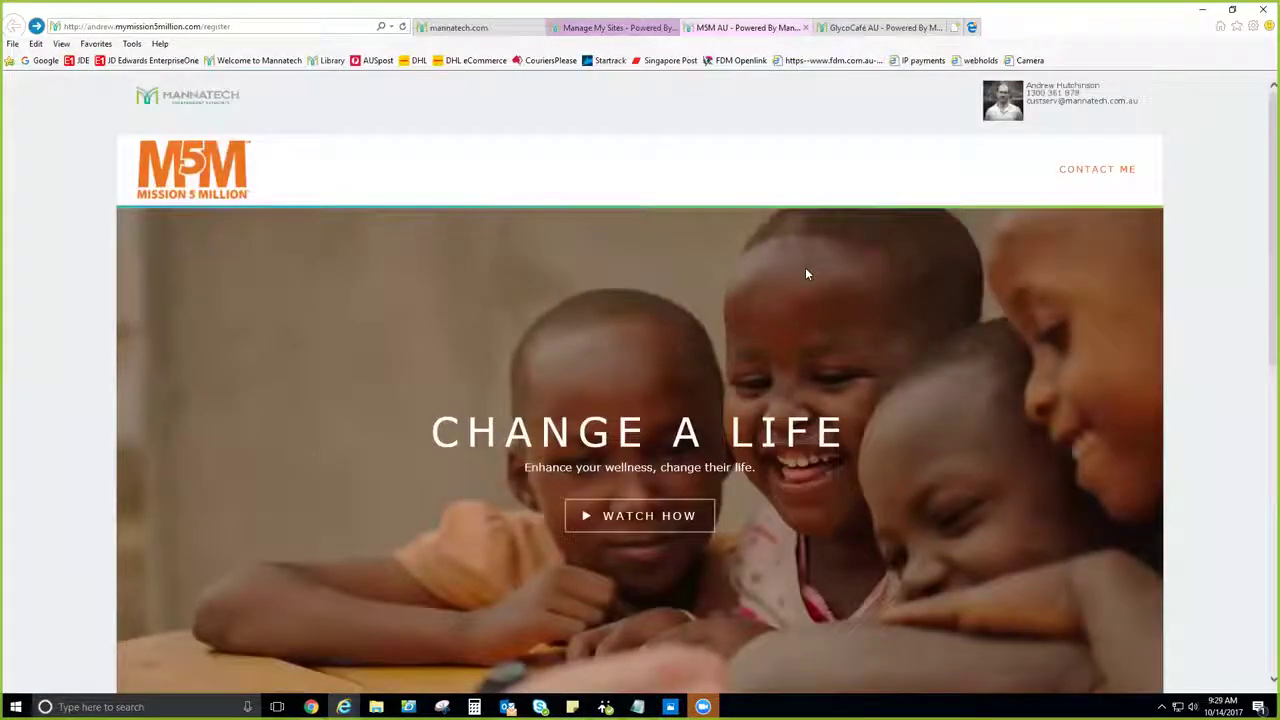
Look down the M5M AU page to the Let's Connect form and check the open mannatech.com page
{"action": "scroll", "coordinate": [790, 240], "scroll_direction": "down", "scroll_amount": 8}
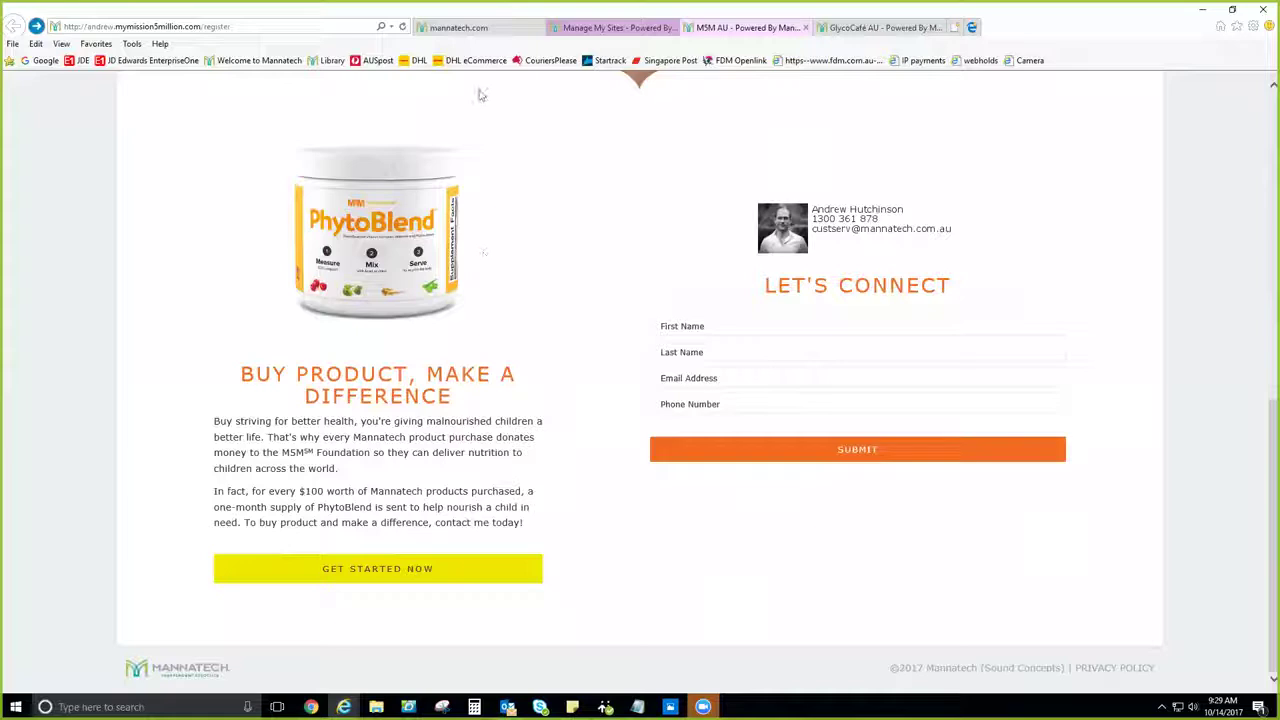
{"action": "left_click", "coordinate": [436, 28]}
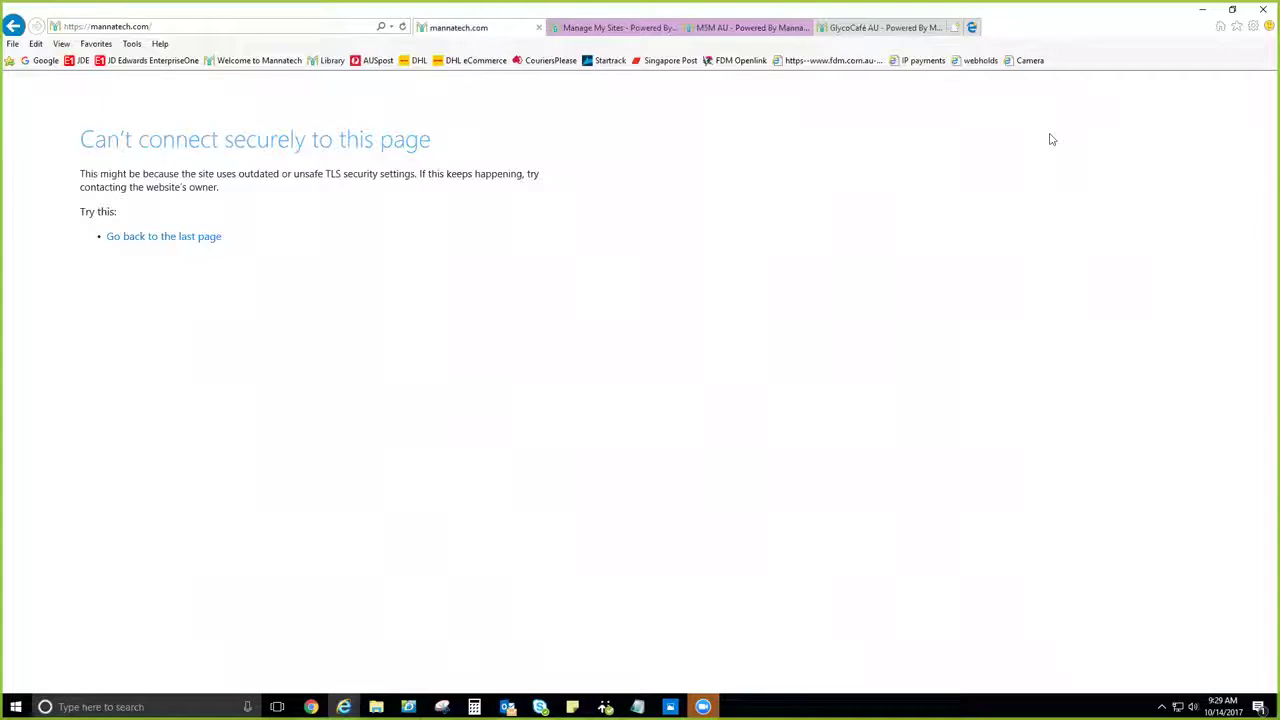
{"action": "left_click", "coordinate": [724, 28]}
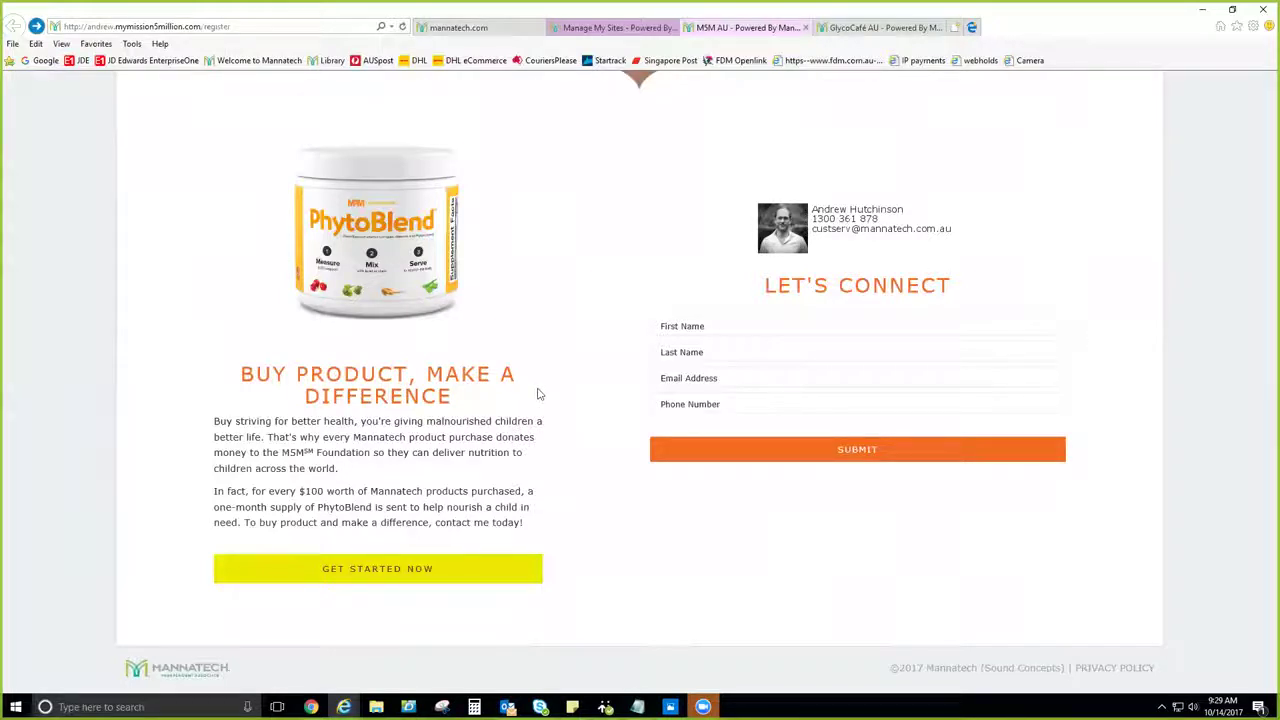
Return from Manage My Sites to the Home dashboard and look over its sections
{"action": "left_click", "coordinate": [595, 30]}
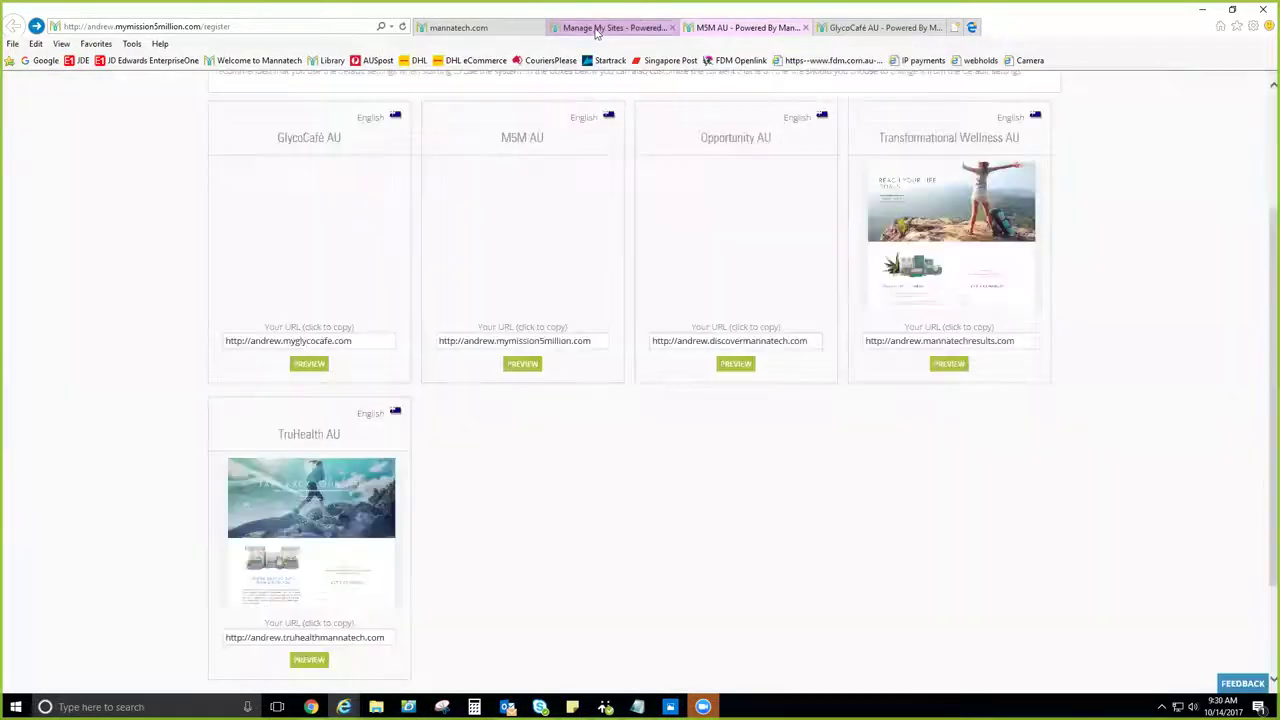
{"action": "scroll", "coordinate": [100, 318], "scroll_direction": "up", "scroll_amount": 1}
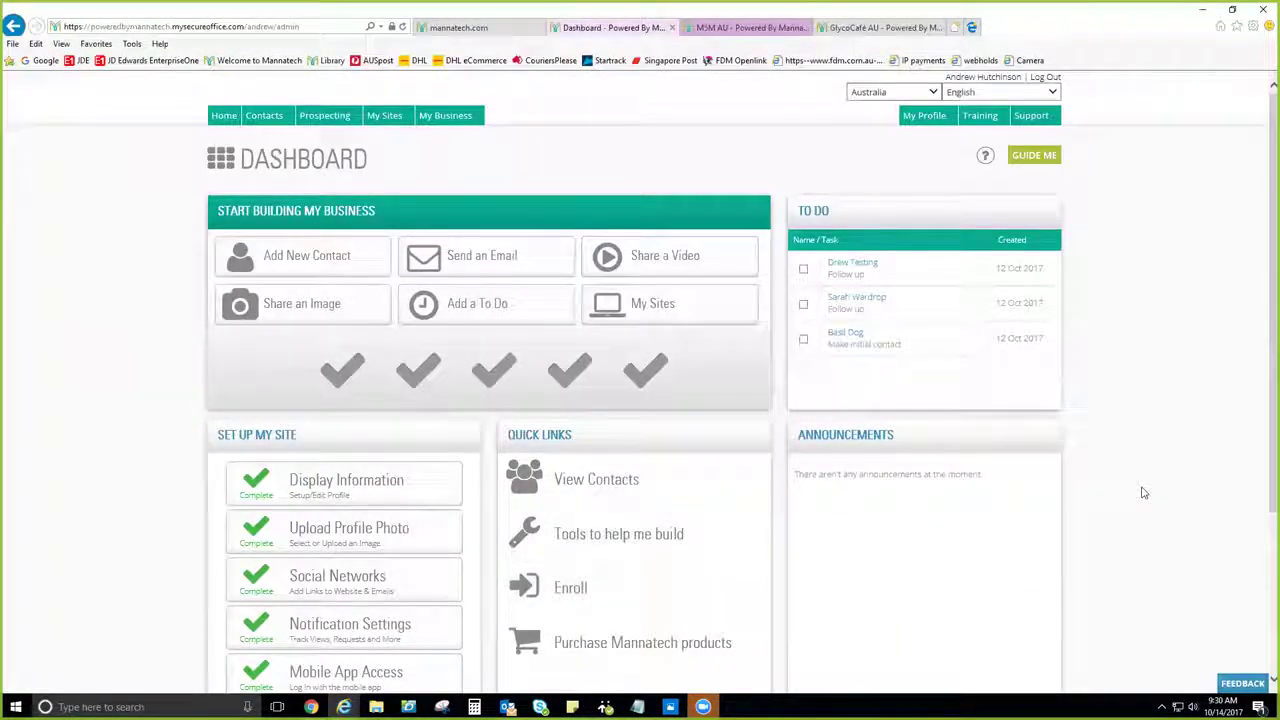
{"action": "scroll", "coordinate": [1144, 493], "scroll_direction": "down", "scroll_amount": 1}
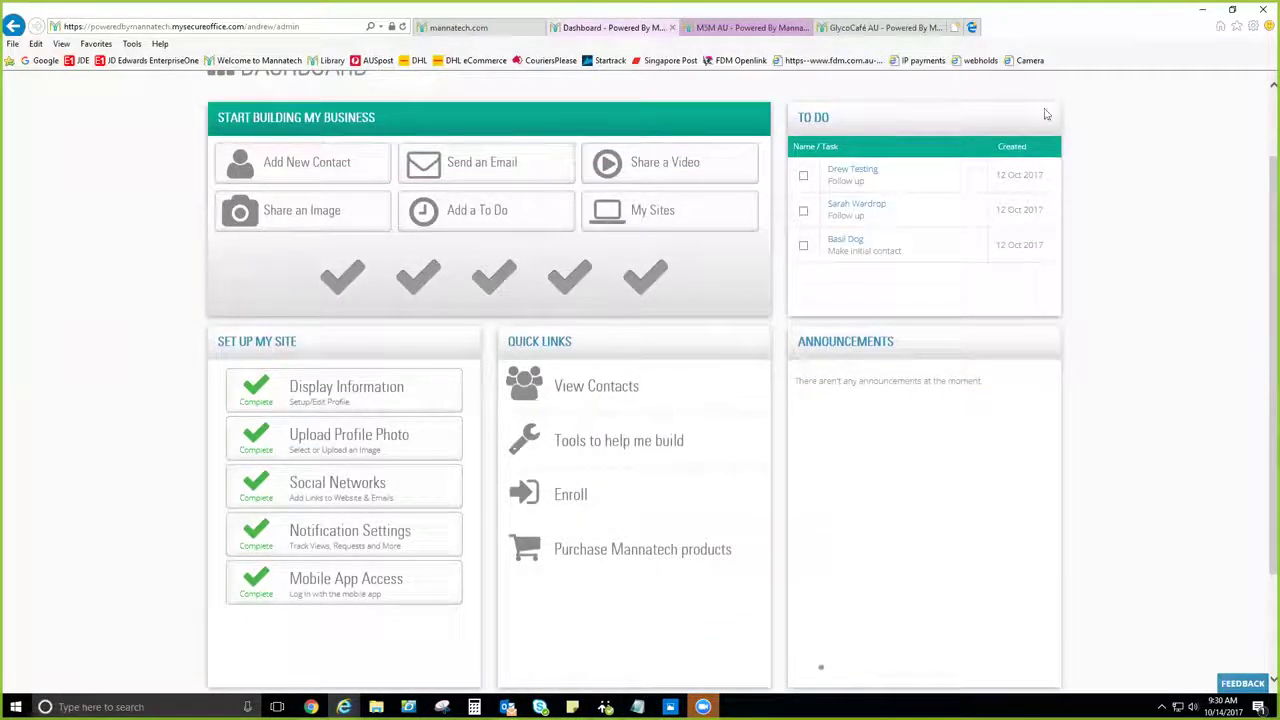
Go back to the M5M AU page and play its Watch How video
{"action": "left_click", "coordinate": [757, 36]}
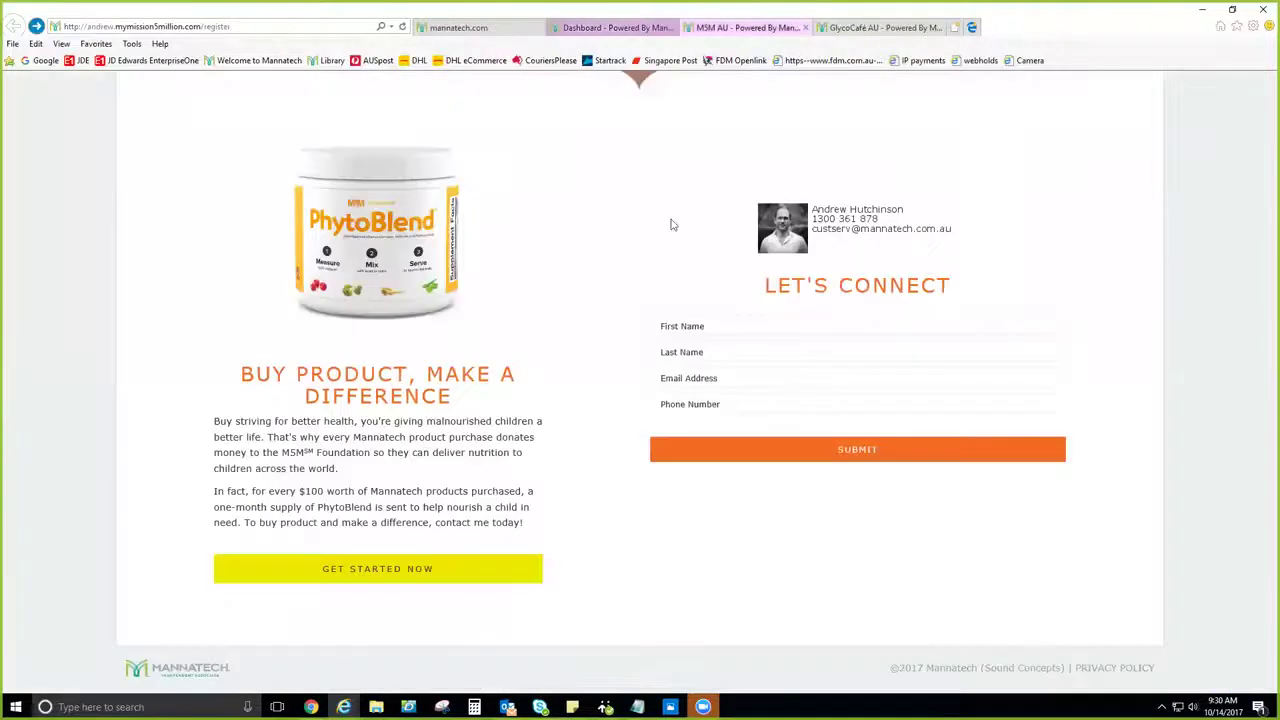
{"action": "scroll", "coordinate": [672, 240], "scroll_direction": "up", "scroll_amount": 7}
{"action": "scroll", "coordinate": [680, 293], "scroll_direction": "down", "scroll_amount": 2}
{"action": "scroll", "coordinate": [663, 283], "scroll_direction": "up", "scroll_amount": 1}
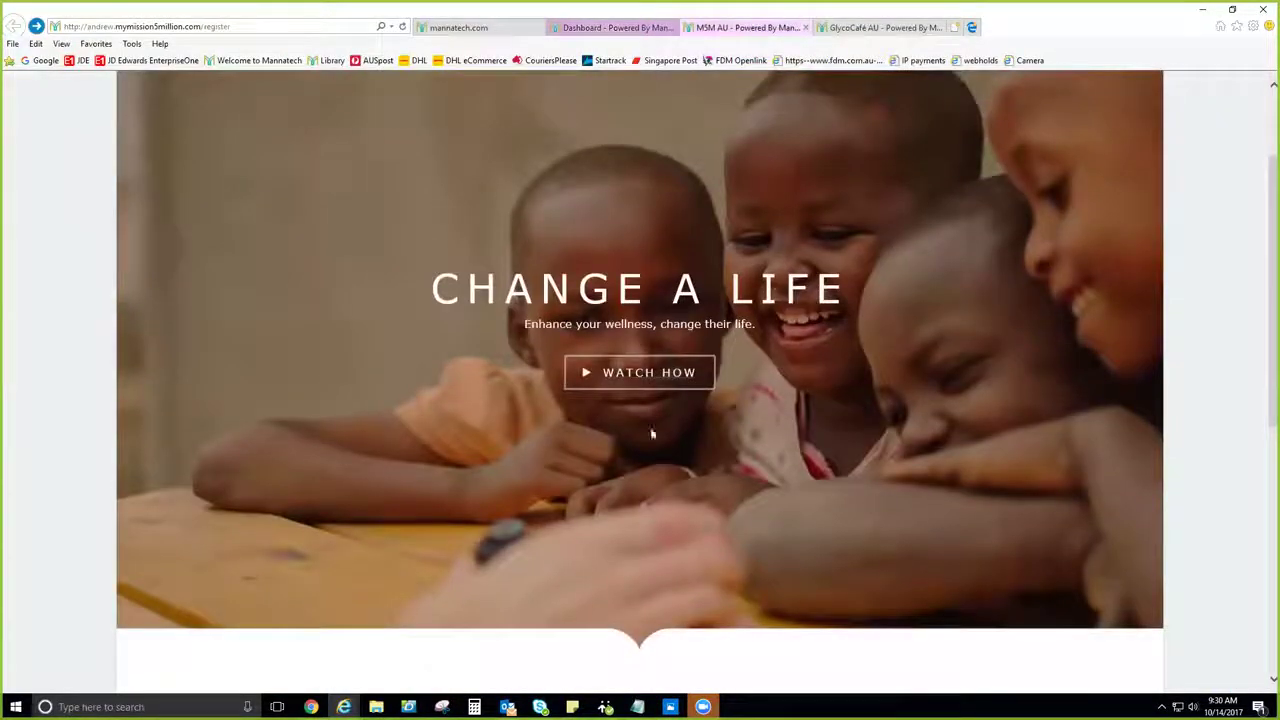
{"action": "left_click", "coordinate": [708, 393]}
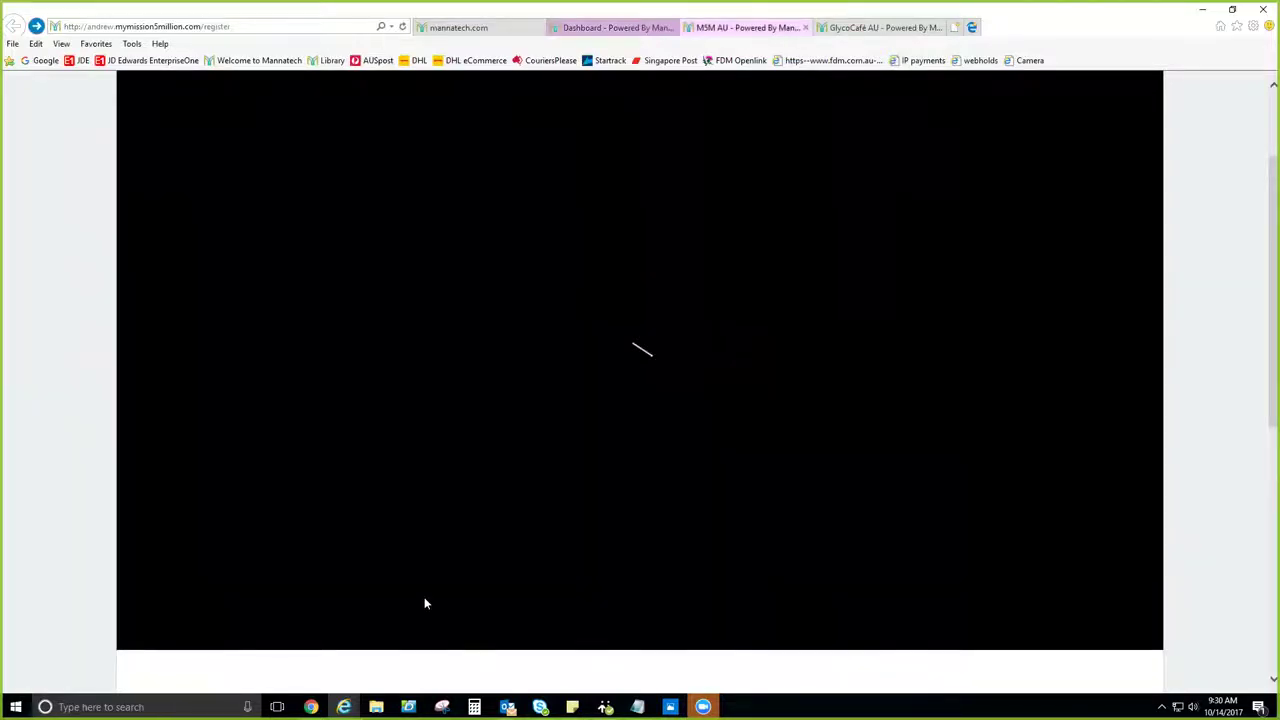
Look over the M5M AU video, product section and Let's Connect form, and close the site preview
{"action": "scroll", "coordinate": [577, 591], "scroll_direction": "down", "scroll_amount": 3}
{"action": "scroll", "coordinate": [577, 591], "scroll_direction": "down", "scroll_amount": 2}
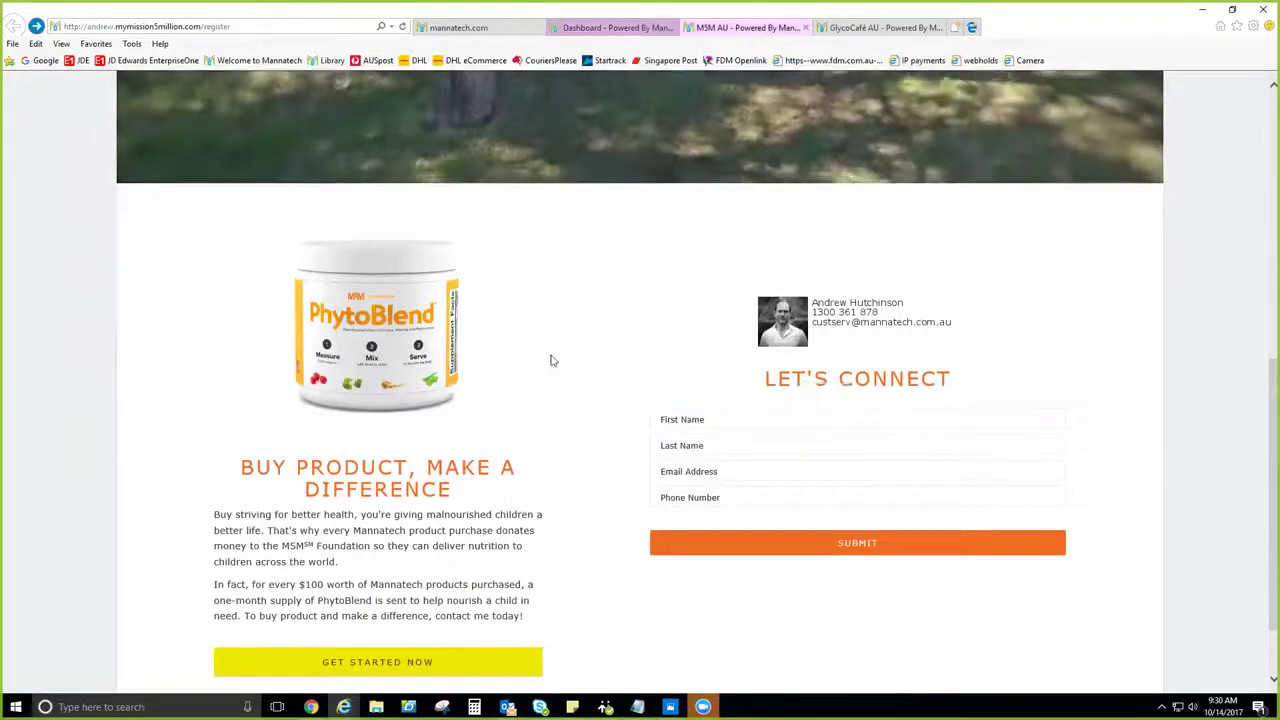
{"action": "scroll", "coordinate": [503, 409], "scroll_direction": "up", "scroll_amount": 4}
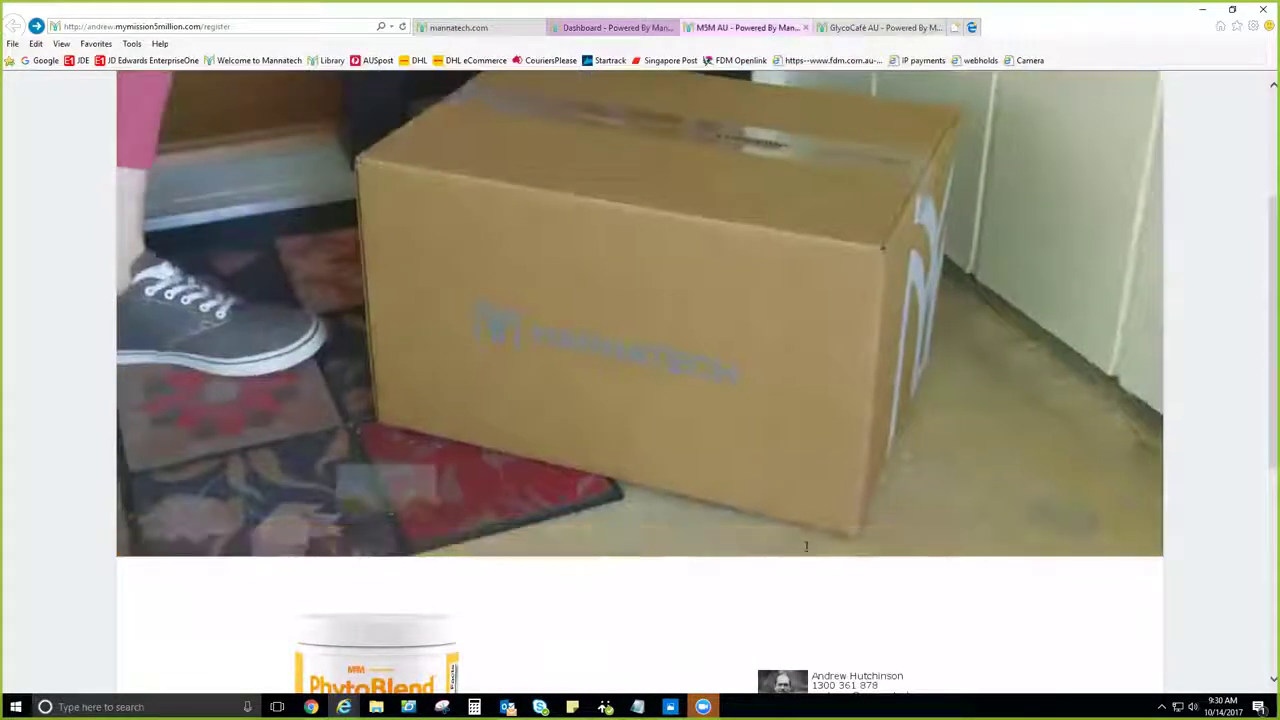
{"action": "scroll", "coordinate": [728, 432], "scroll_direction": "down", "scroll_amount": 4}
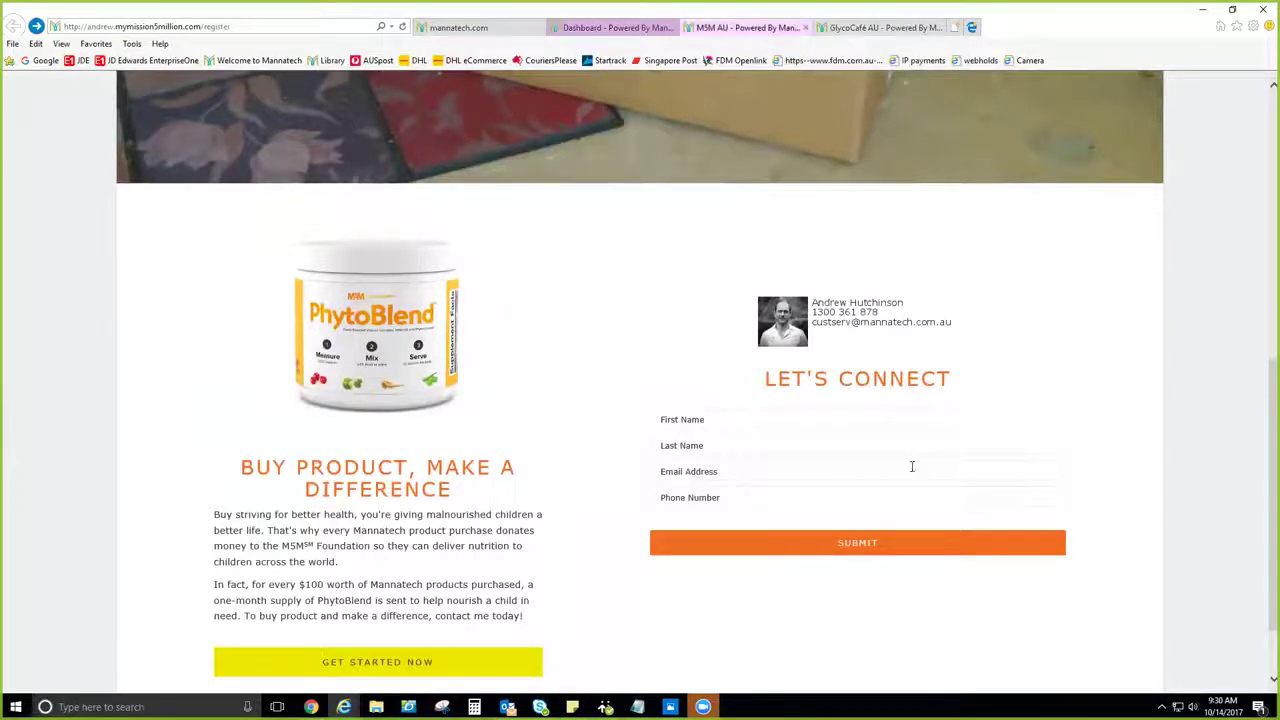
{"action": "scroll", "coordinate": [912, 466], "scroll_direction": "up", "scroll_amount": 5}
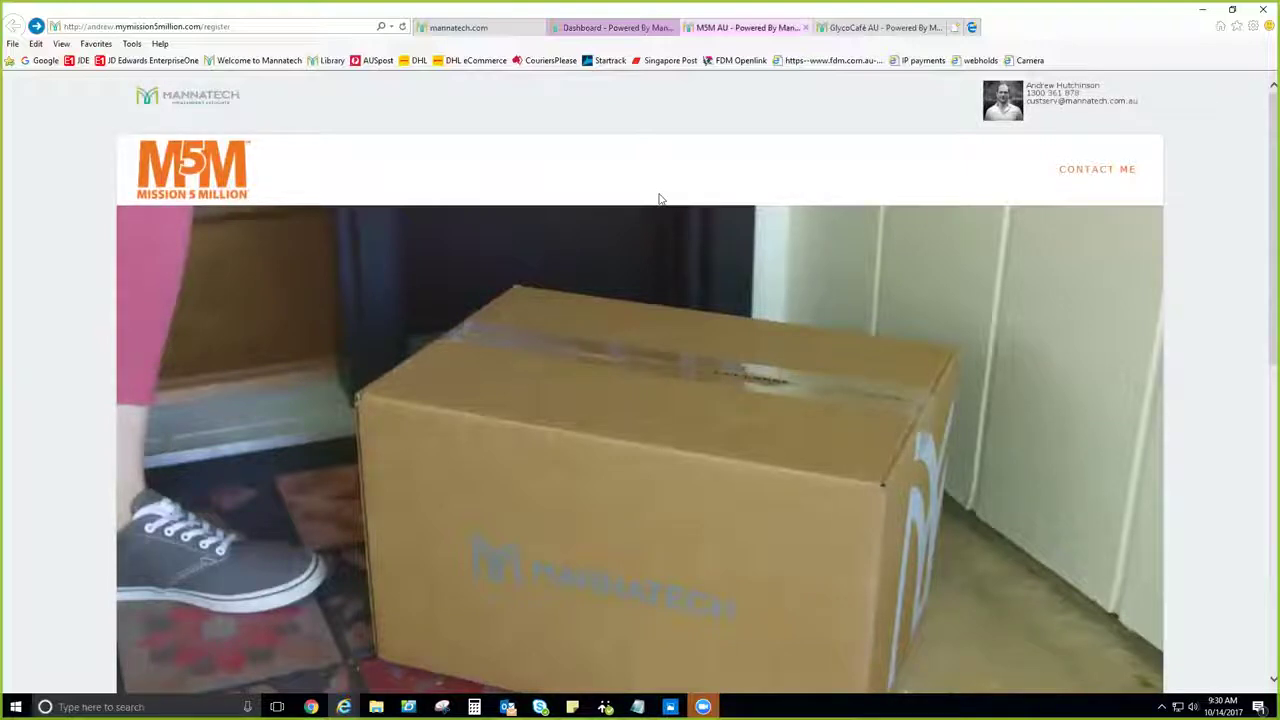
{"action": "key", "text": "ctrl+w"}
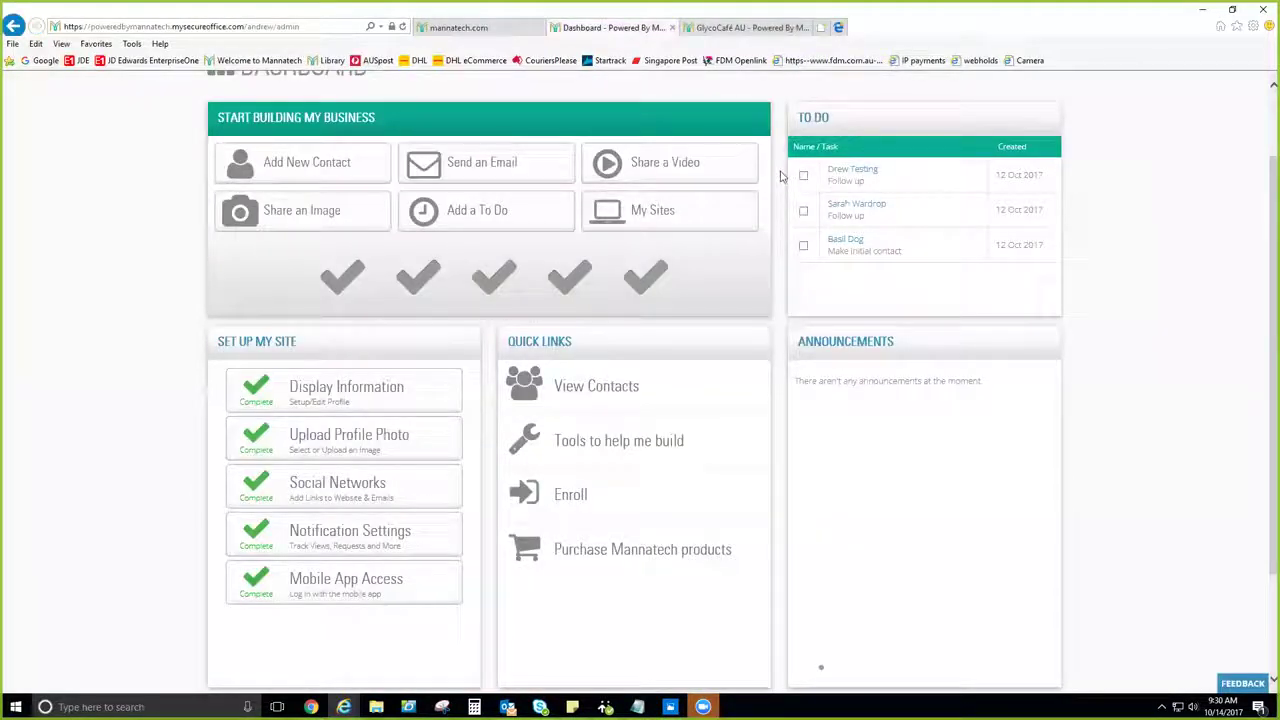
Open My Sites from the dashboard and look over the Australian sites and their URLs
{"action": "scroll", "coordinate": [1174, 268], "scroll_direction": "up", "scroll_amount": 1}
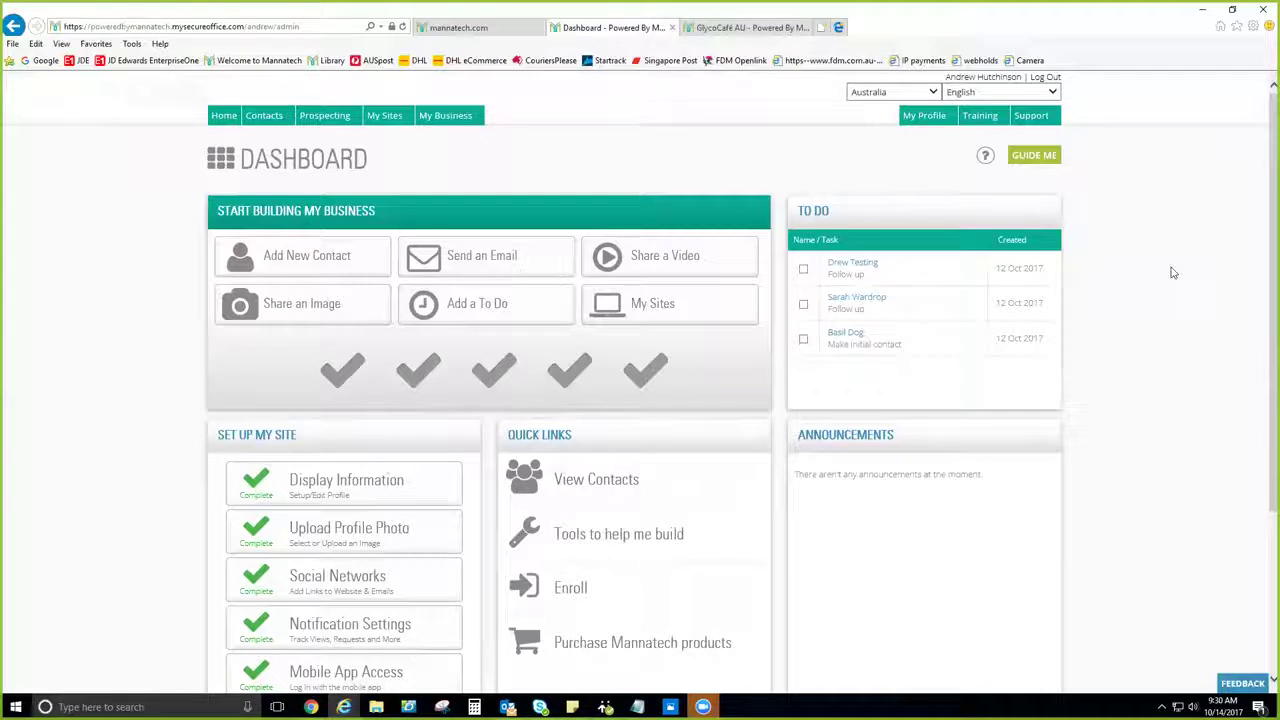
{"action": "mouse_move", "coordinate": [384, 122]}
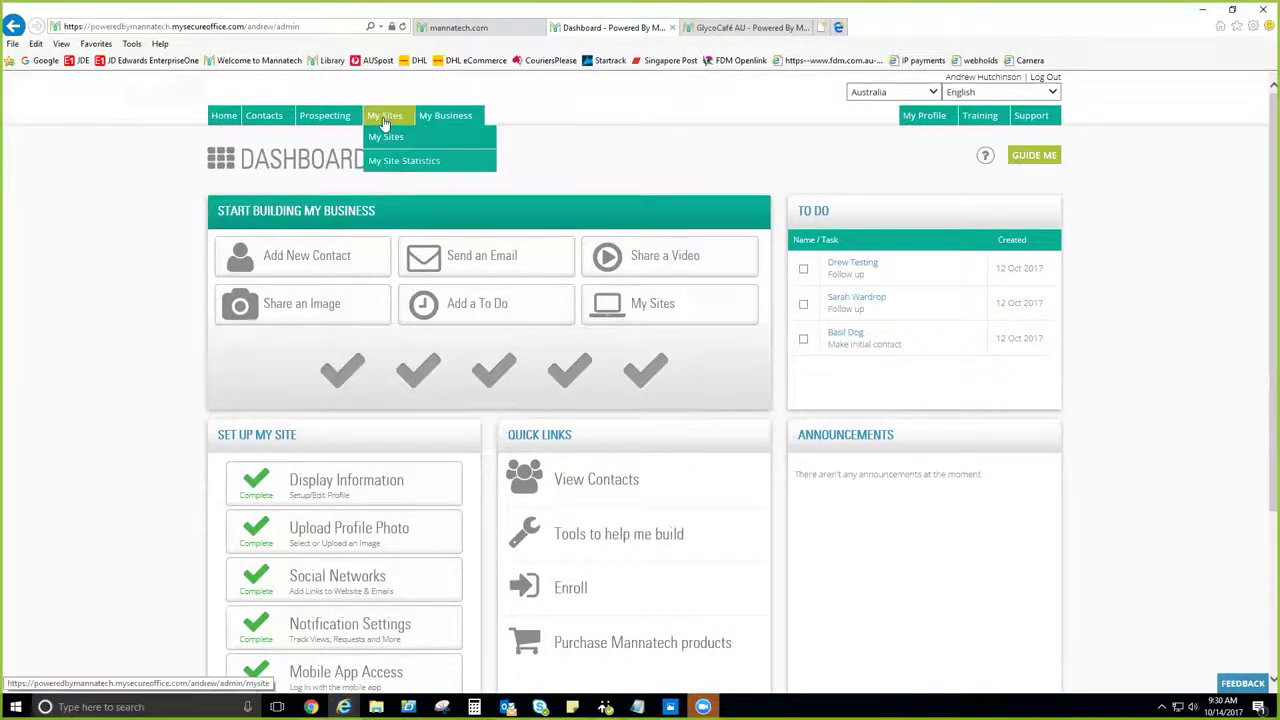
{"action": "left_click", "coordinate": [388, 118]}
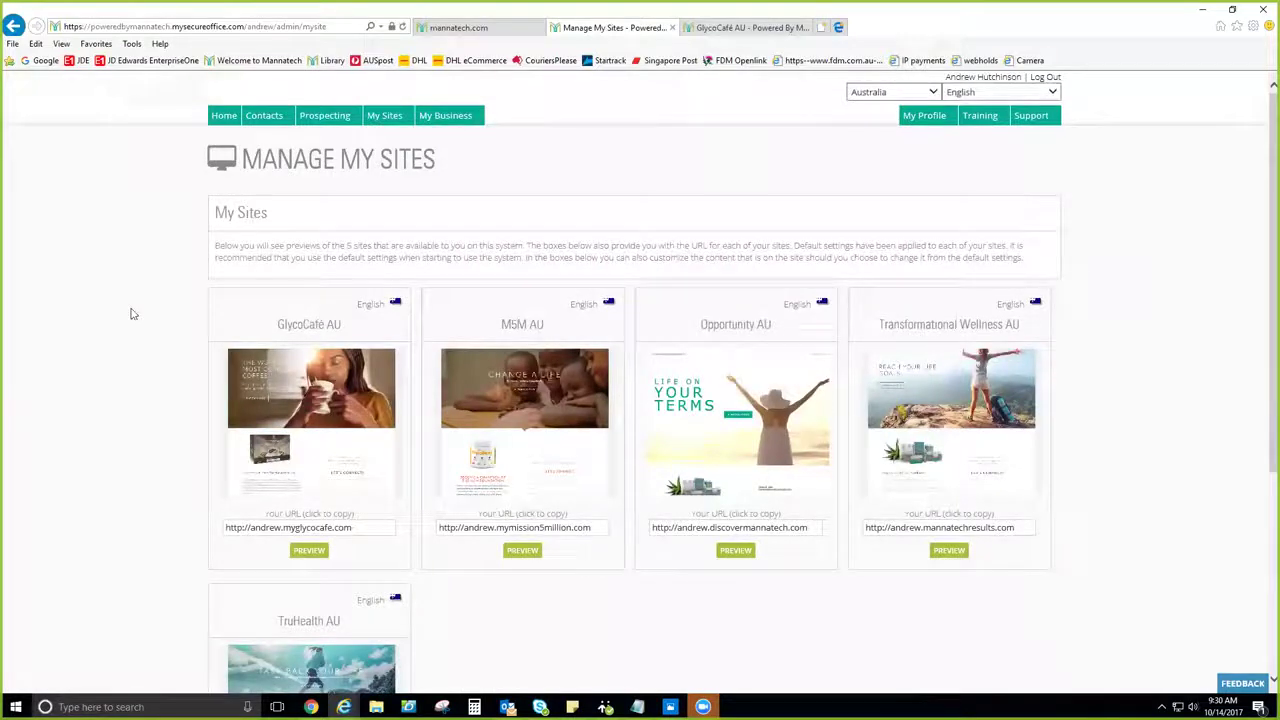
{"action": "scroll", "coordinate": [130, 314], "scroll_direction": "down", "scroll_amount": 1}
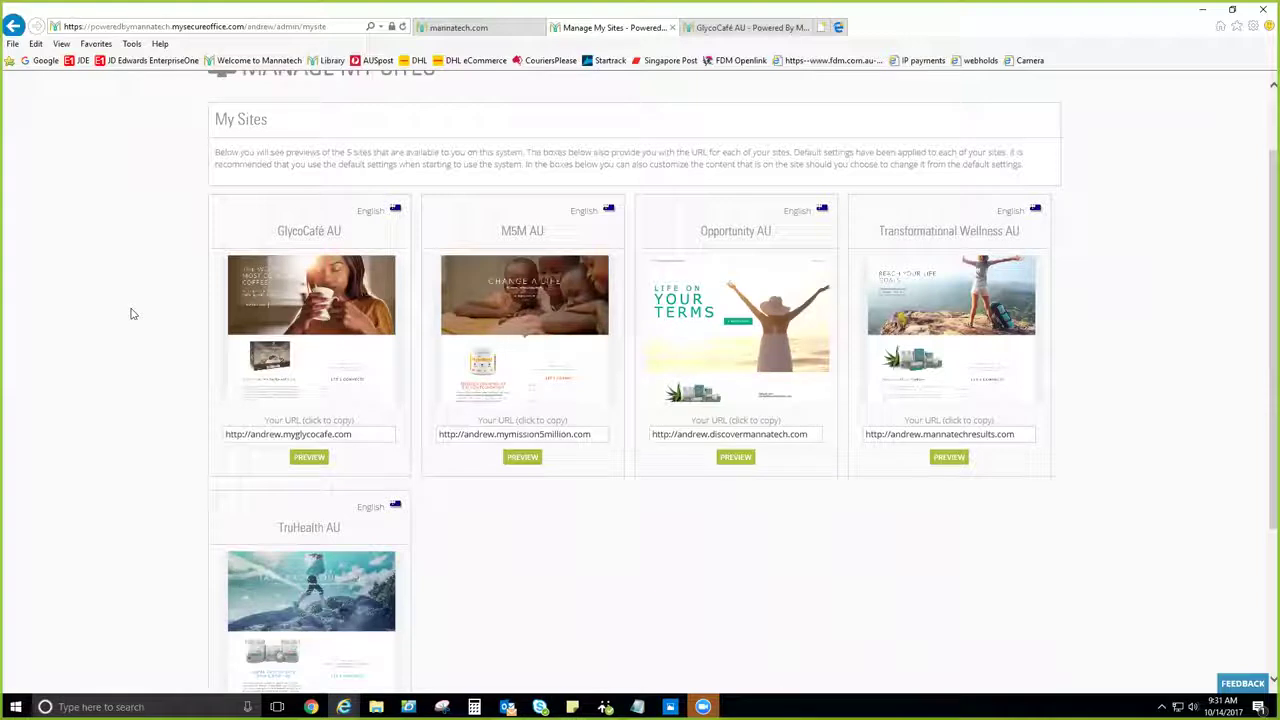
{"action": "scroll", "coordinate": [125, 314], "scroll_direction": "down", "scroll_amount": 1}
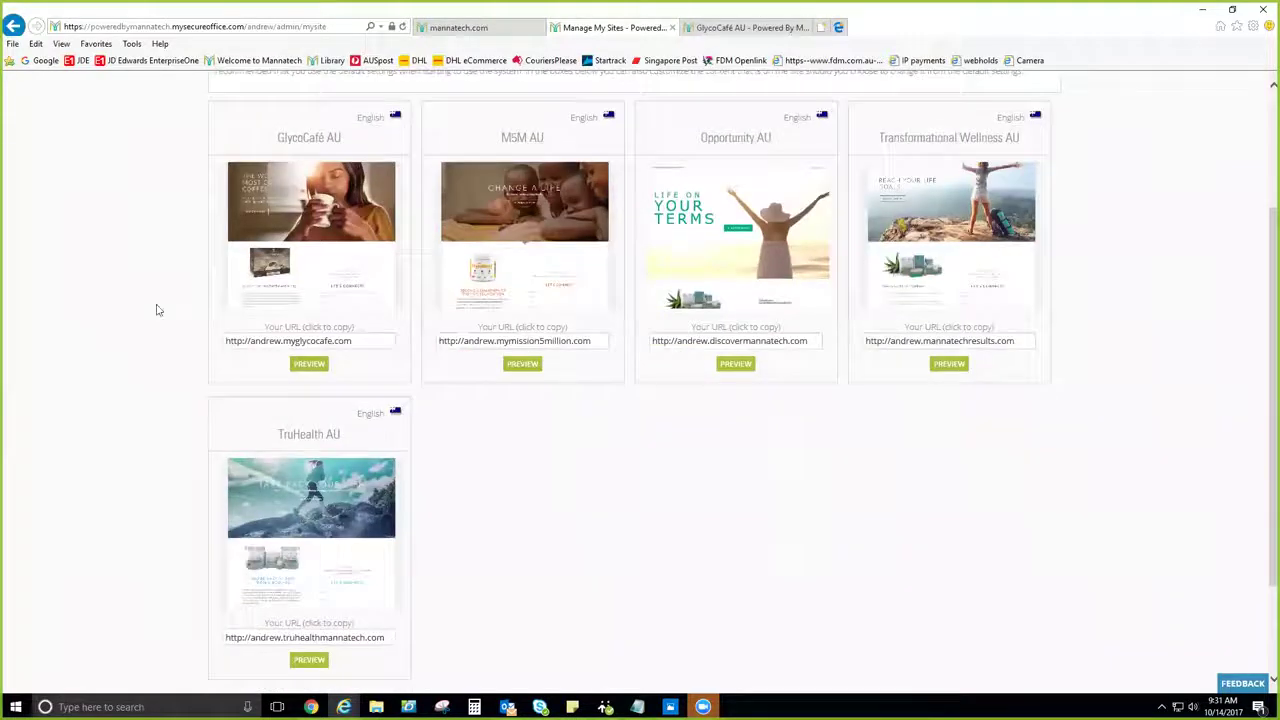
{"action": "scroll", "coordinate": [160, 310], "scroll_direction": "up", "scroll_amount": 2}
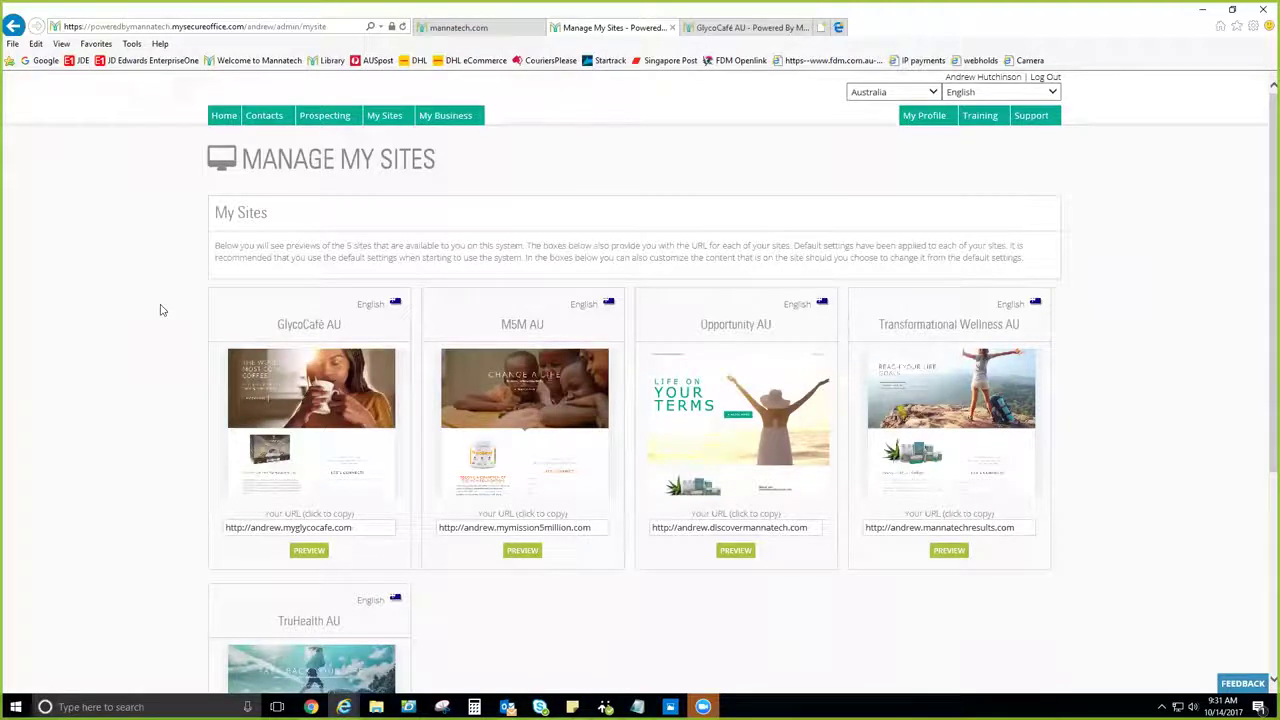
Try to copy the M5M AU site's URL, dismiss the clipboard access request and deselect the URL
{"action": "scroll", "coordinate": [160, 310], "scroll_direction": "down", "scroll_amount": 1}
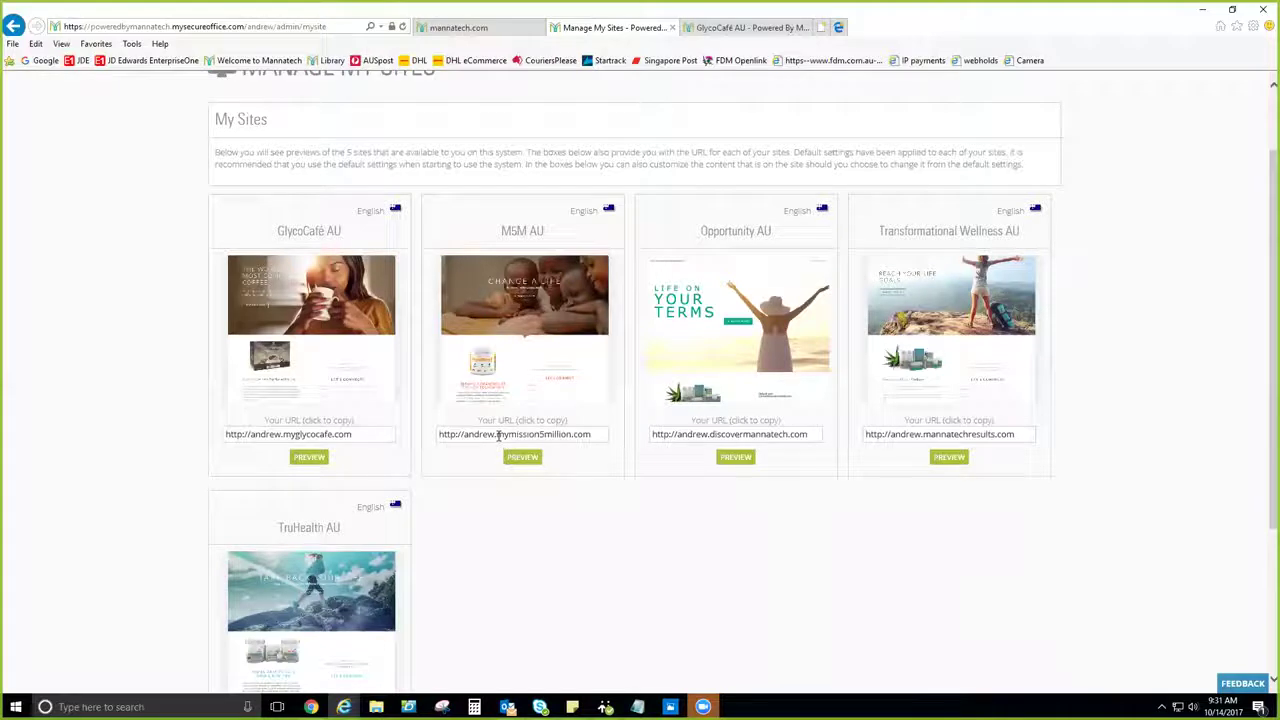
{"action": "left_click", "coordinate": [444, 437]}
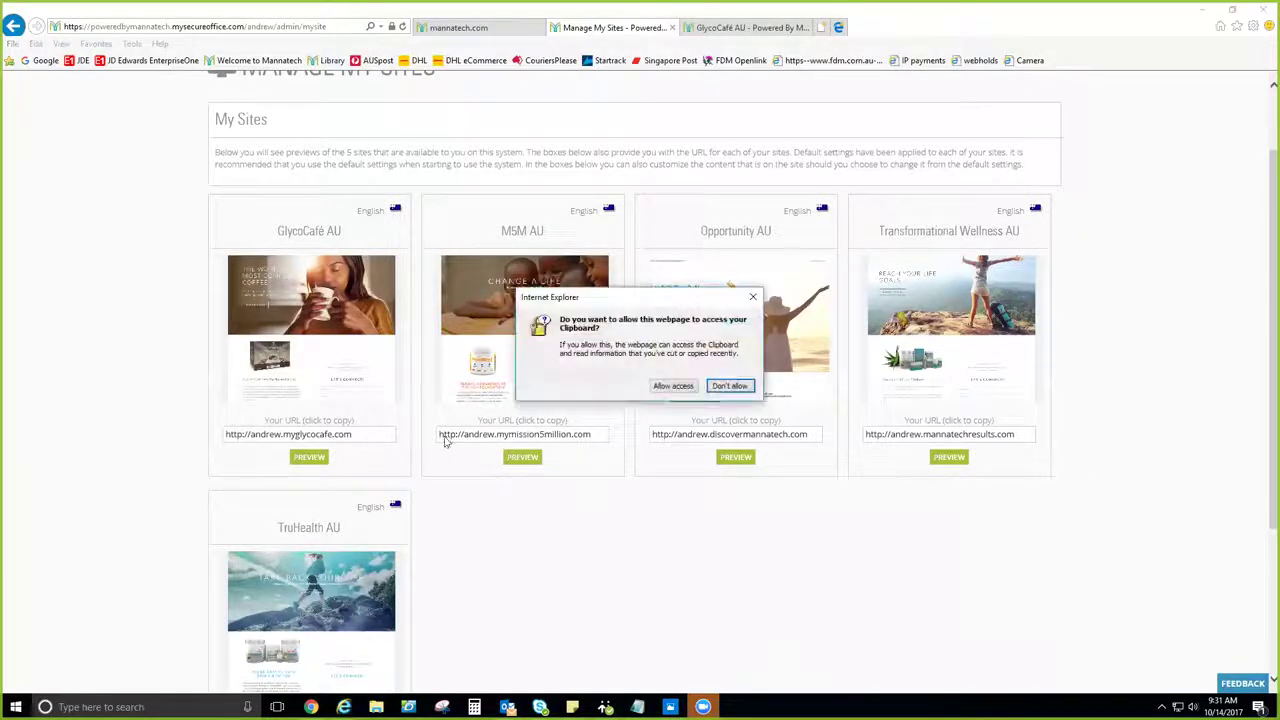
{"action": "left_click", "coordinate": [752, 298]}
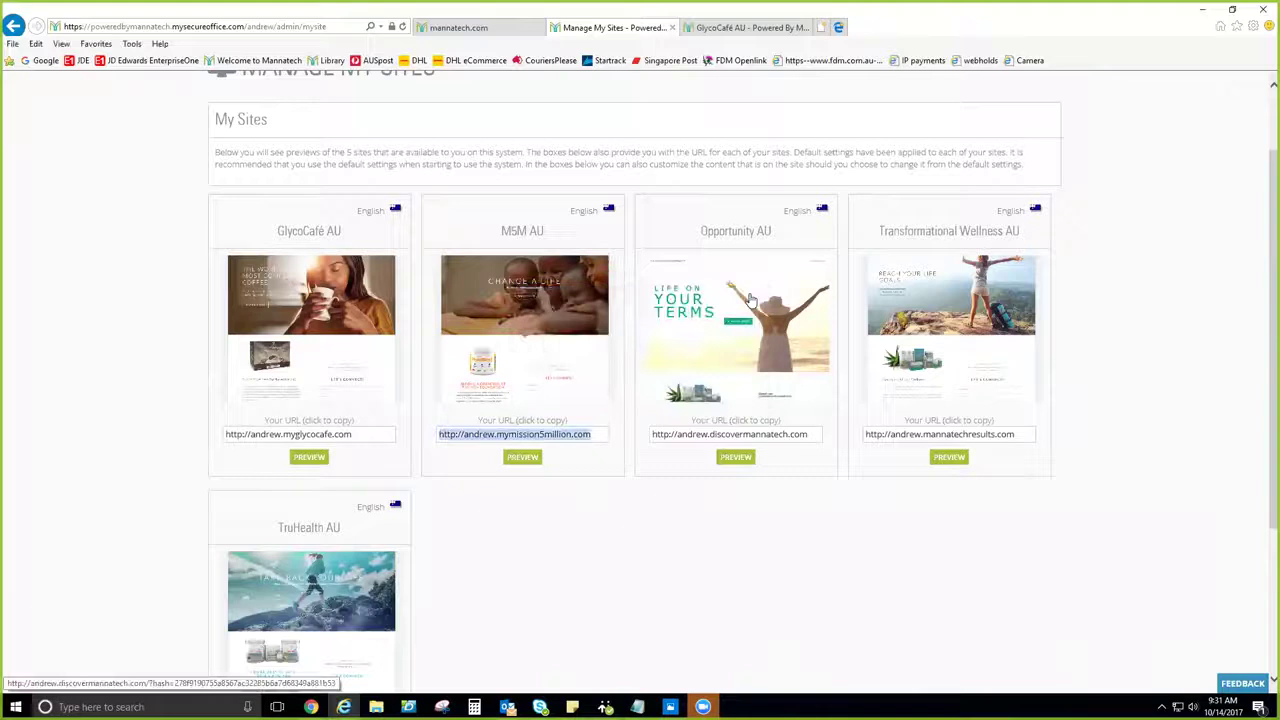
{"action": "scroll", "coordinate": [192, 405], "scroll_direction": "up", "scroll_amount": 2}
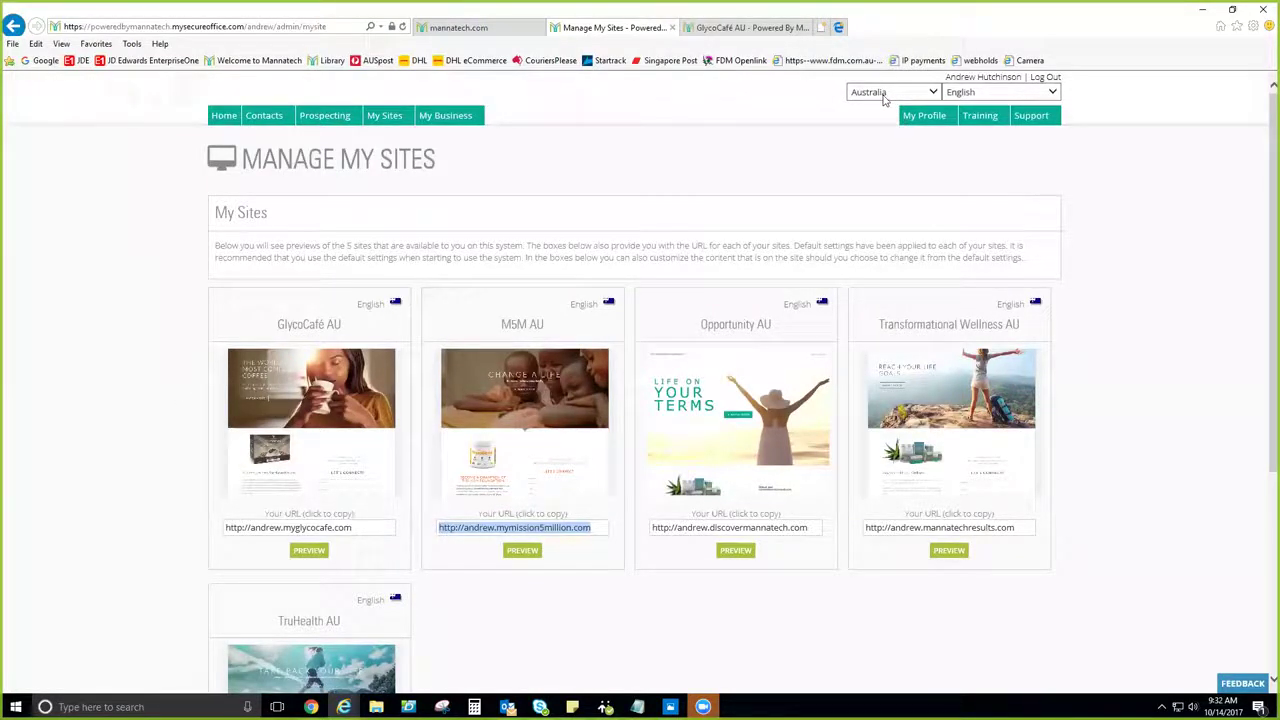
{"action": "left_click", "coordinate": [805, 175]}
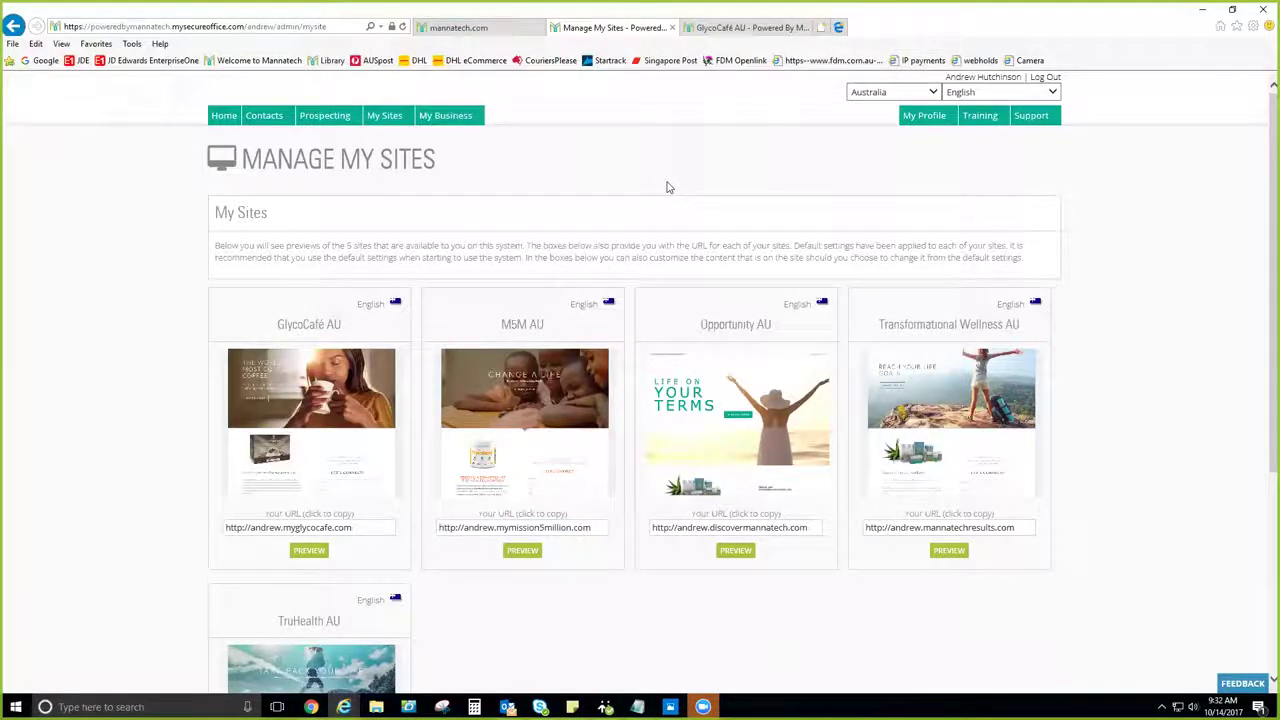
Open the Digital Media page for prospecting and set the market to Singapore
{"action": "mouse_move", "coordinate": [266, 117]}
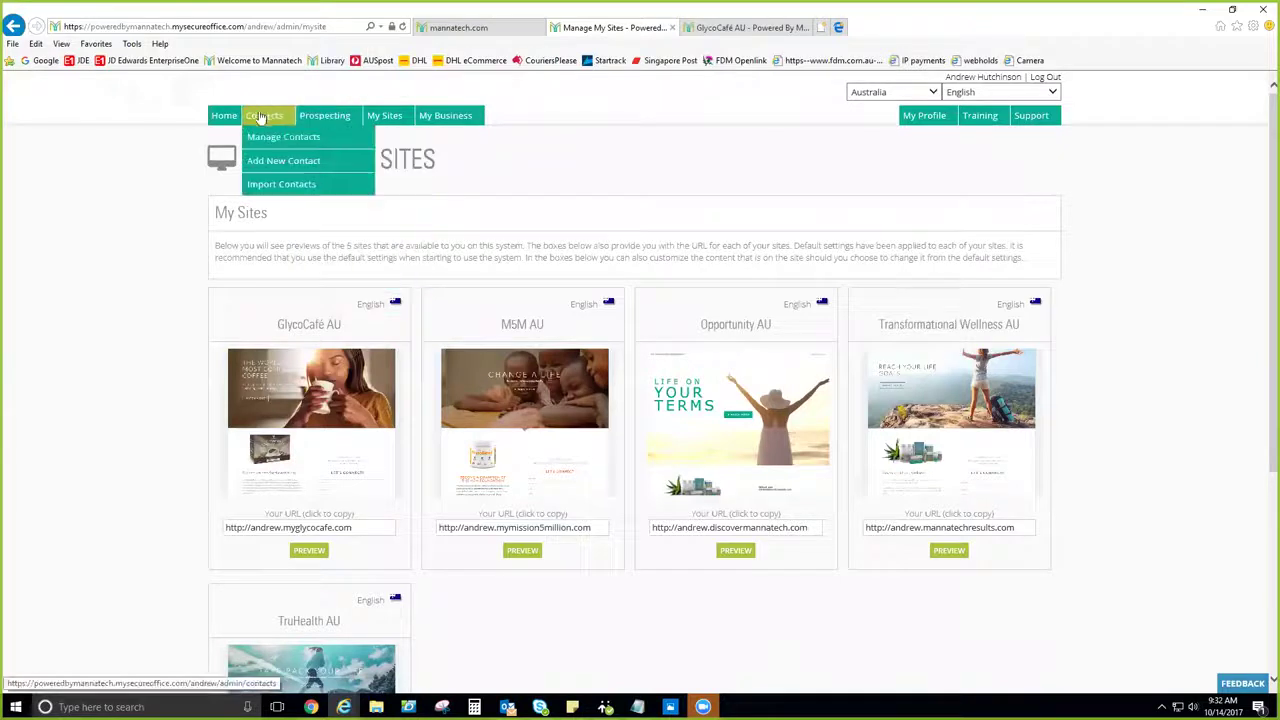
{"action": "mouse_move", "coordinate": [322, 118]}
{"action": "left_click", "coordinate": [328, 140]}
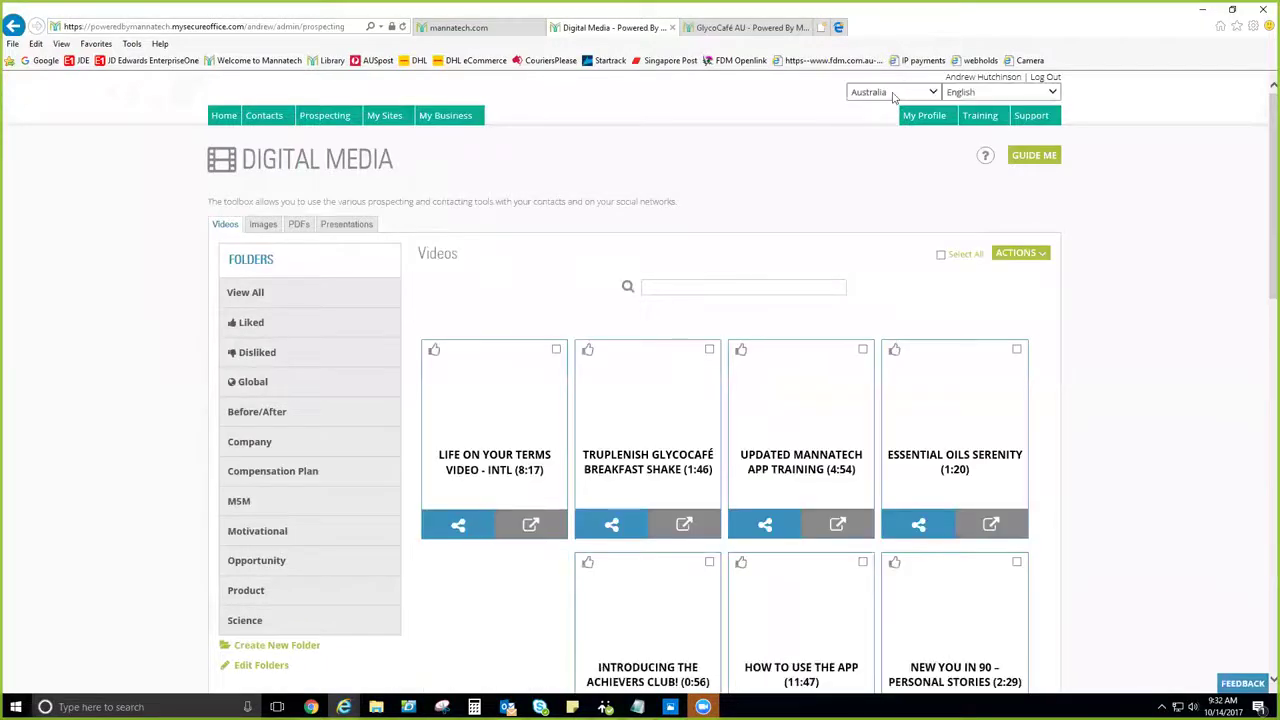
{"action": "left_click", "coordinate": [893, 97]}
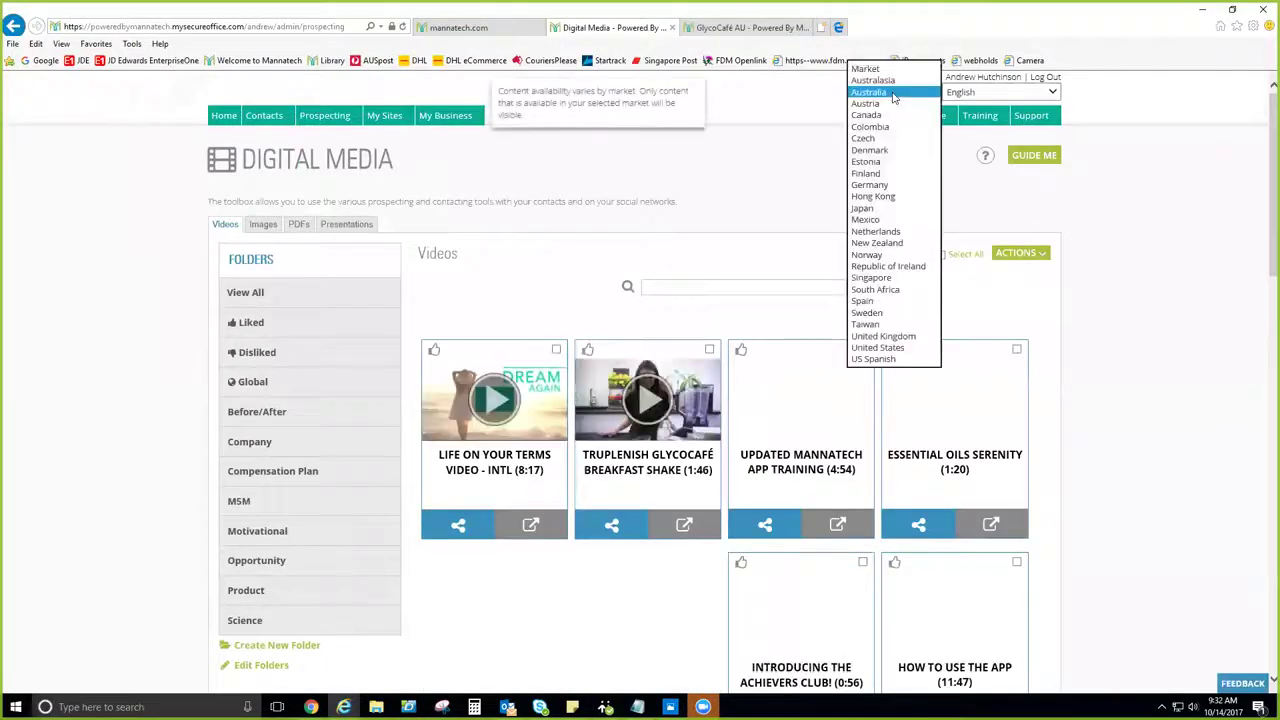
{"action": "left_click", "coordinate": [895, 278]}
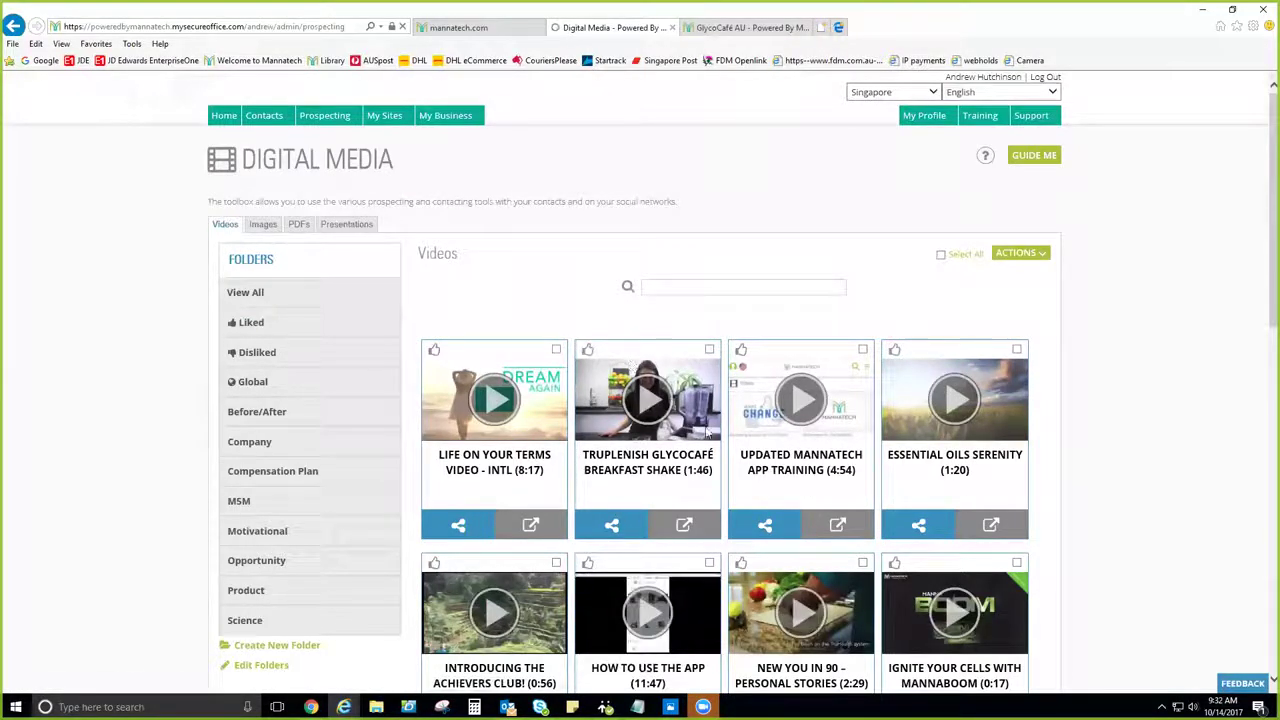
Show the Digital Media PDFs, change the market to Norway and look through the PDFs offered
{"action": "left_click", "coordinate": [300, 226]}
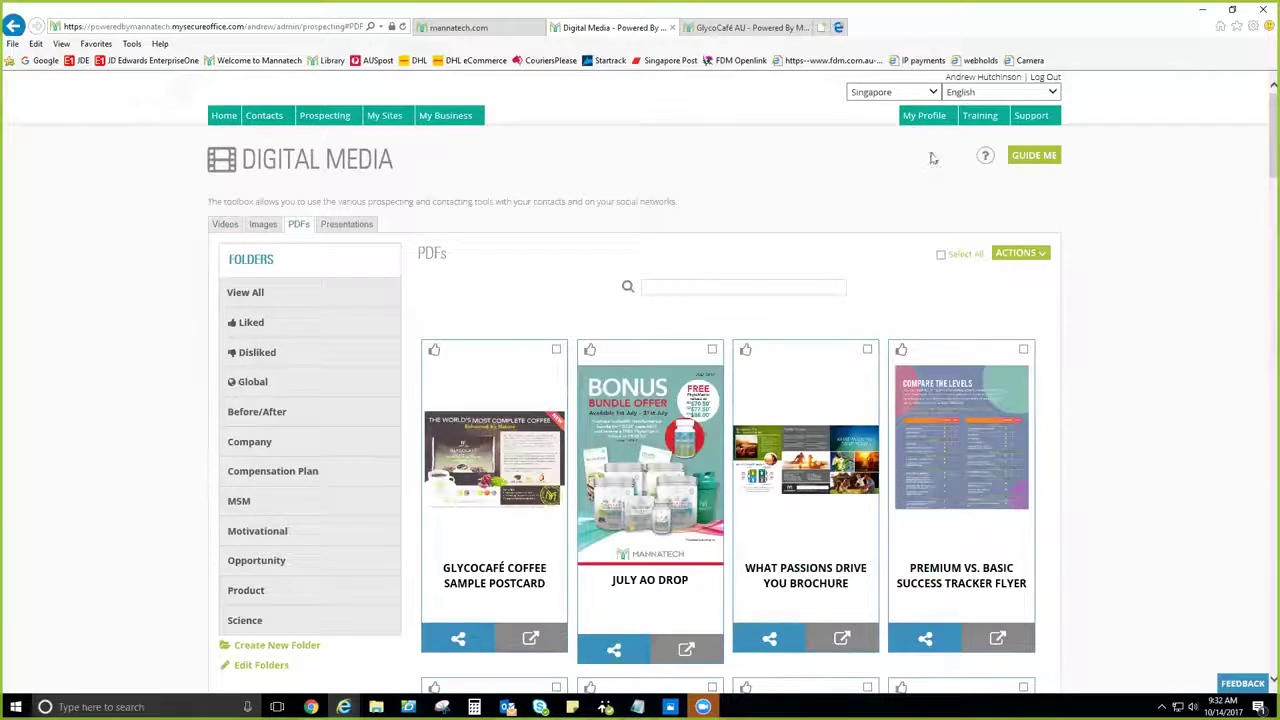
{"action": "left_click", "coordinate": [883, 94]}
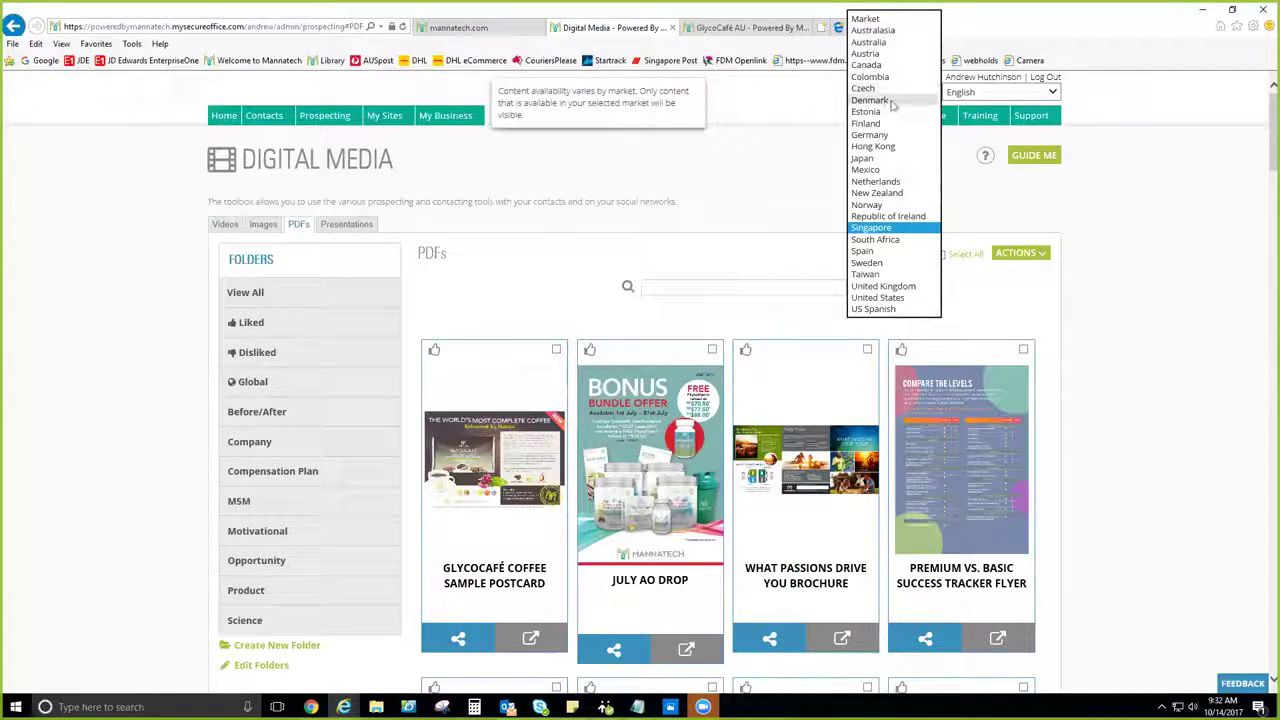
{"action": "left_click", "coordinate": [898, 206]}
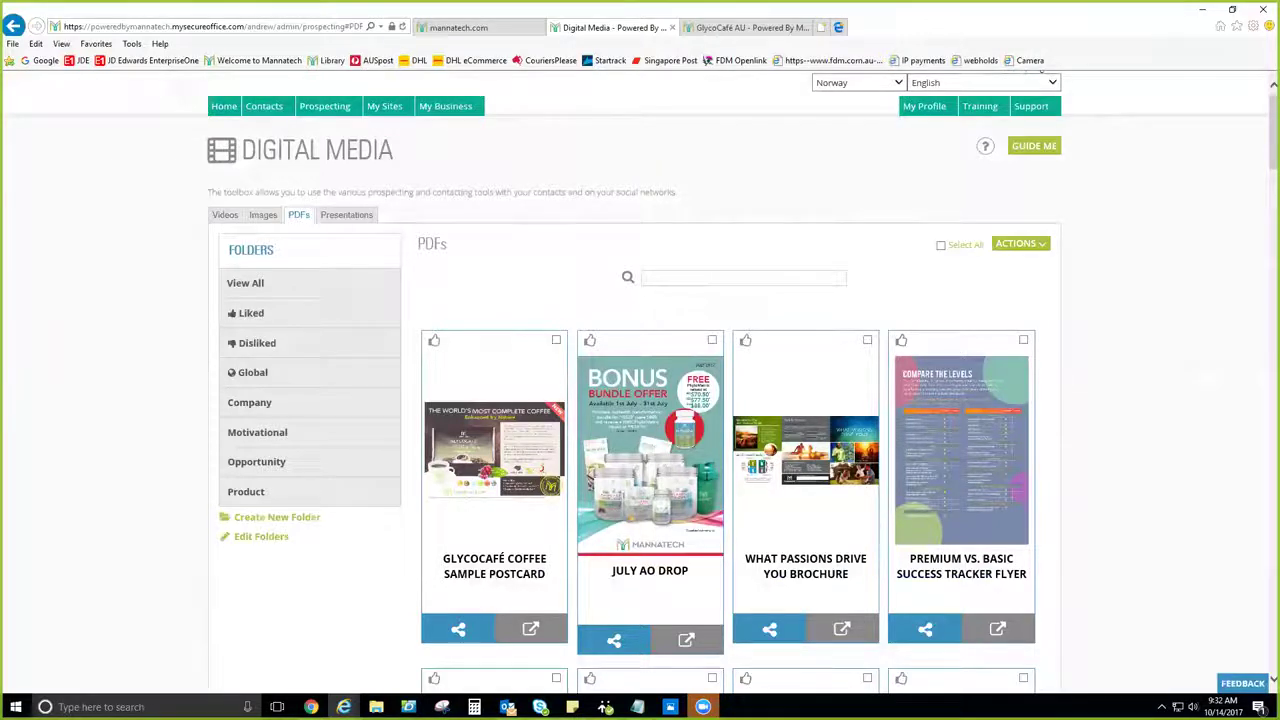
{"action": "scroll", "coordinate": [1086, 537], "scroll_direction": "down", "scroll_amount": 5}
{"action": "scroll", "coordinate": [1088, 538], "scroll_direction": "up", "scroll_amount": 6}
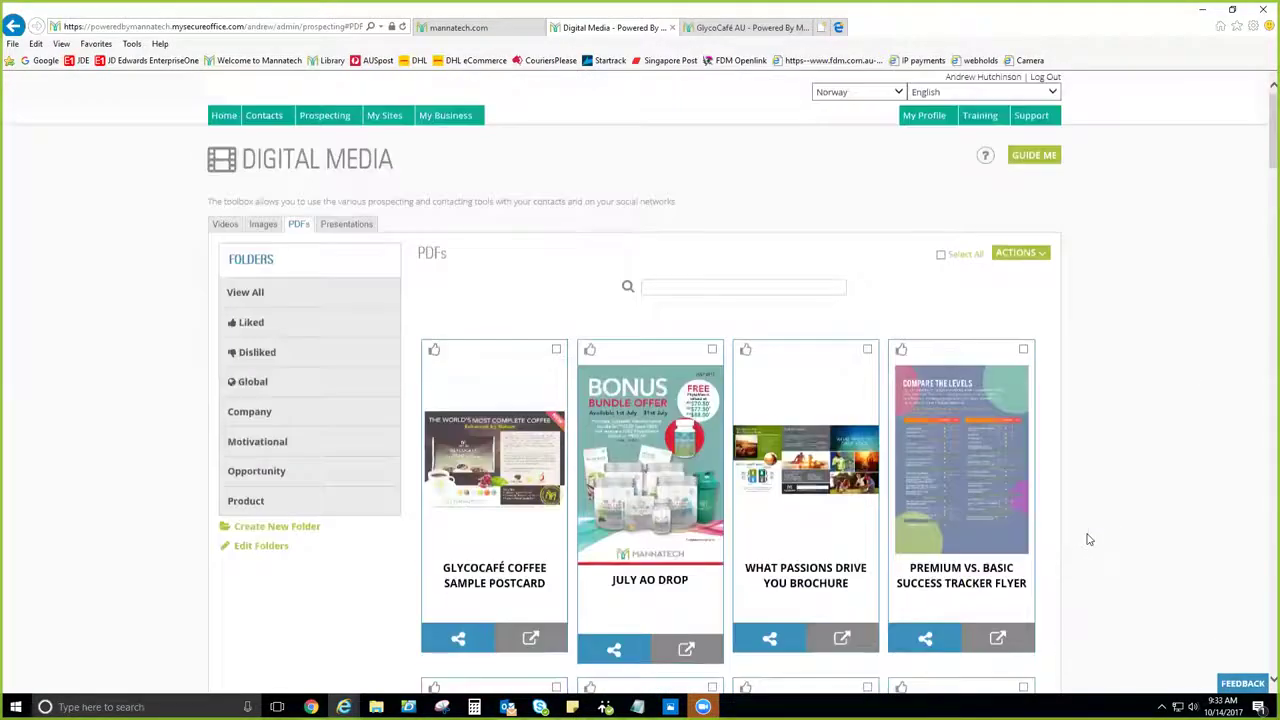
Show the Digital Media videos and change the market from the list to Singapore
{"action": "left_click", "coordinate": [224, 226]}
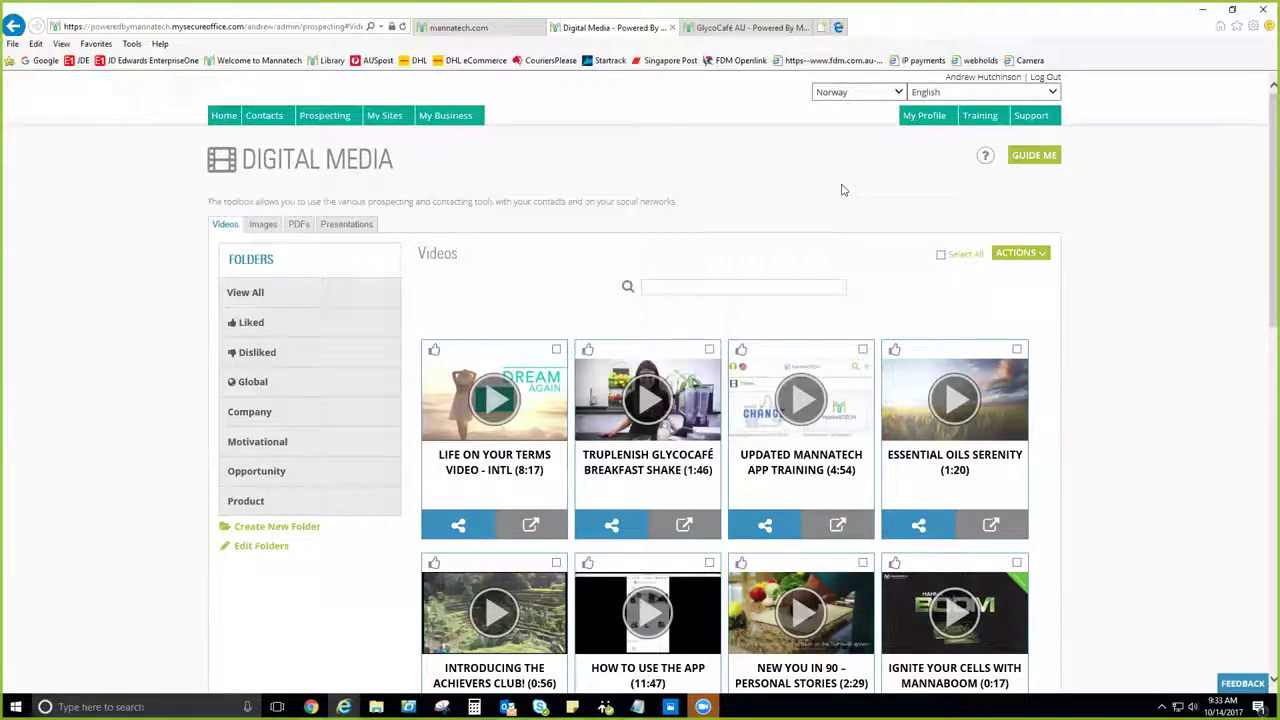
{"action": "left_click", "coordinate": [874, 93]}
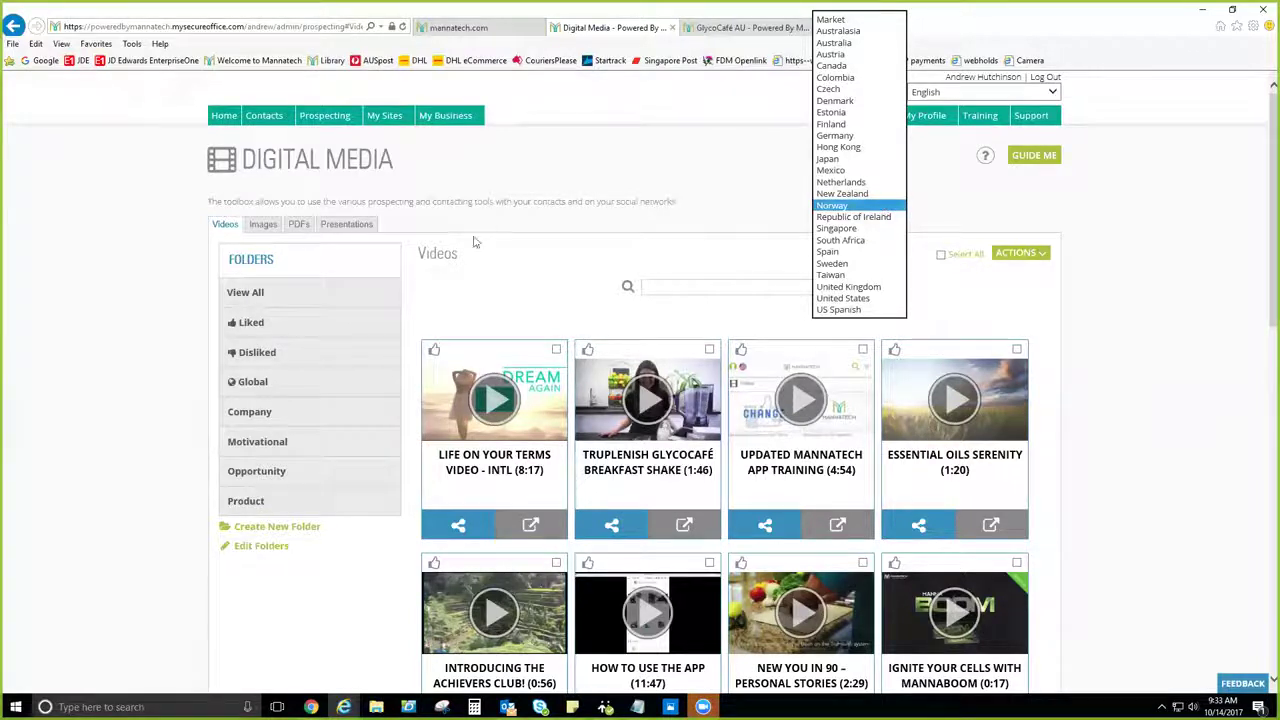
{"action": "left_click", "coordinate": [573, 186]}
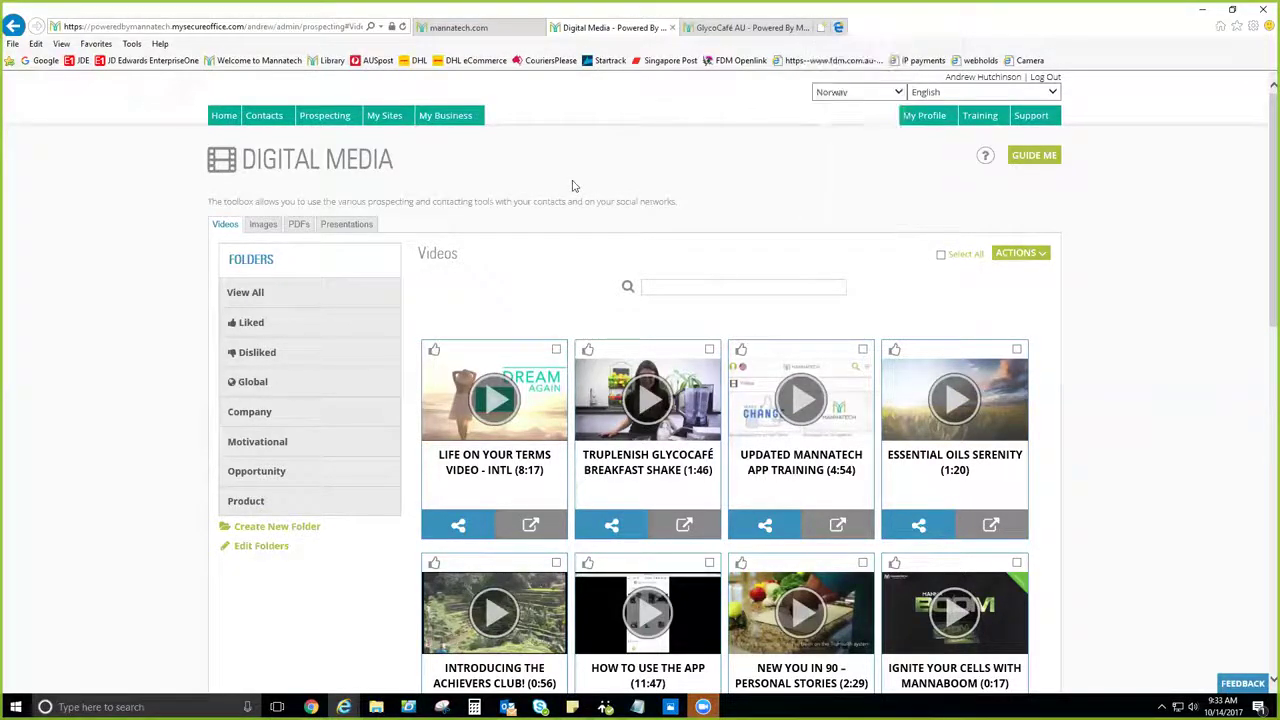
{"action": "left_click", "coordinate": [836, 95]}
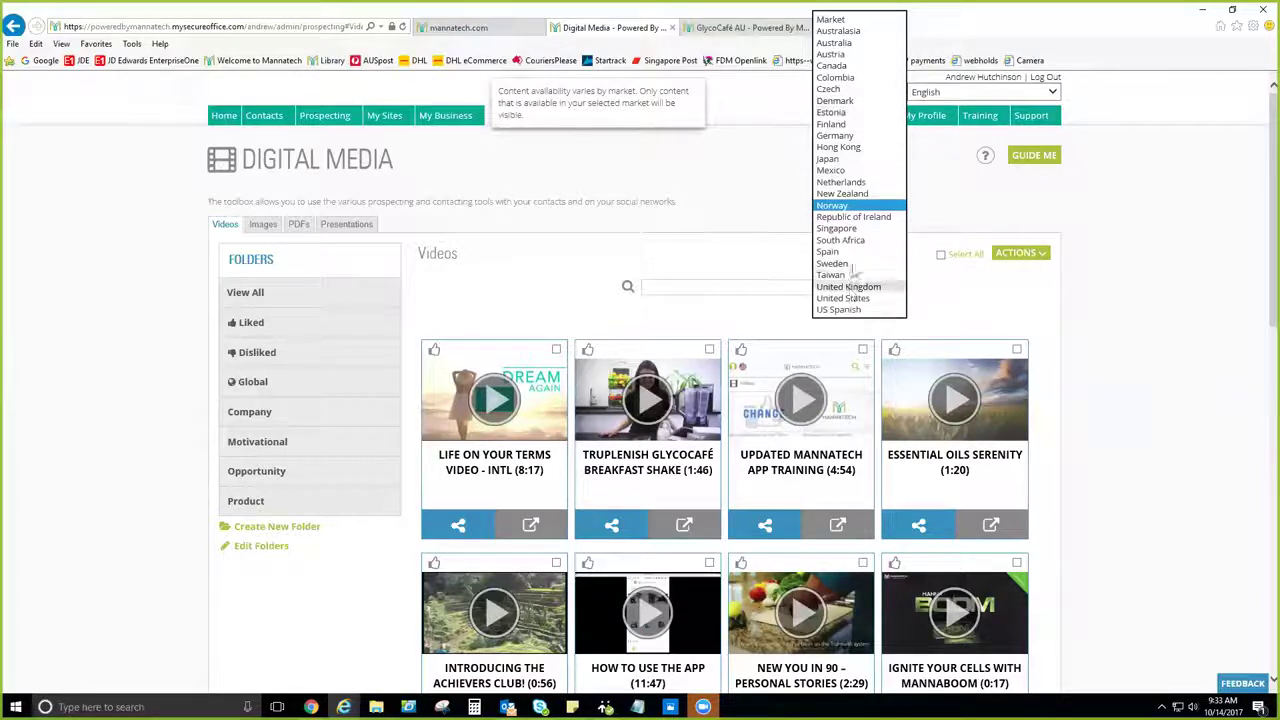
{"action": "left_click", "coordinate": [855, 230]}
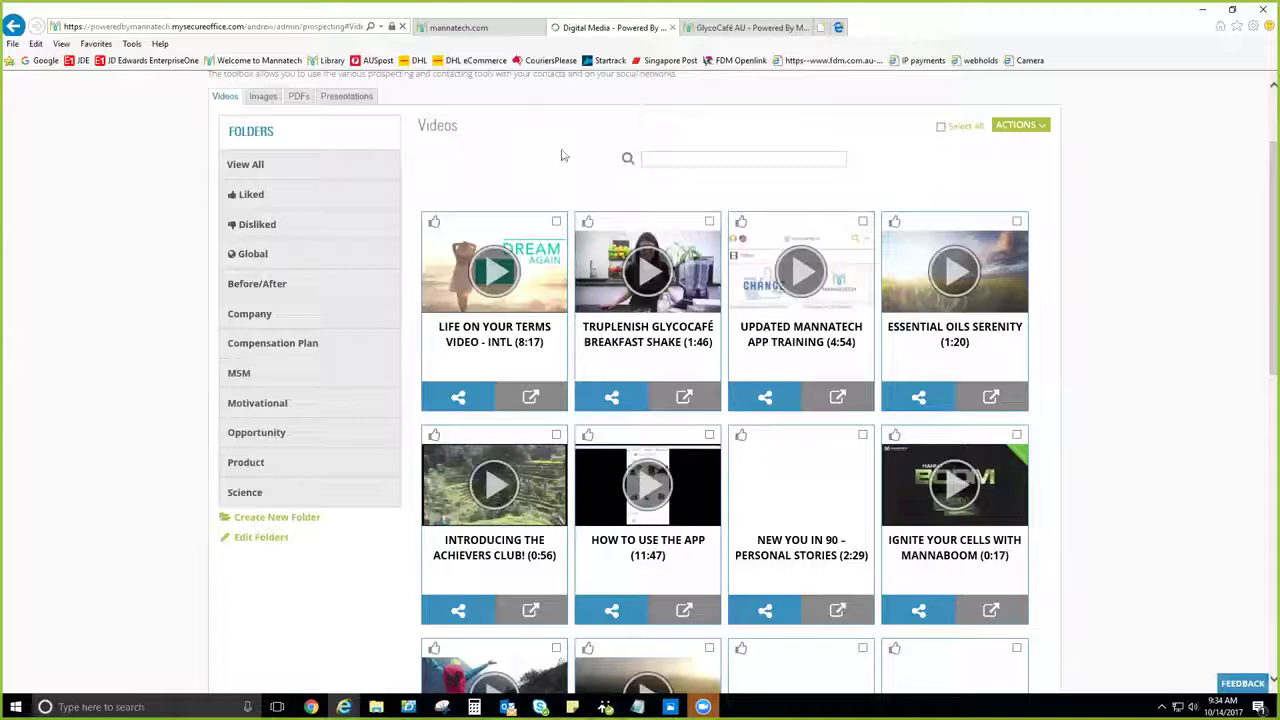
{"action": "scroll", "coordinate": [563, 160], "scroll_direction": "up", "scroll_amount": 2}
Reload the Digital Media page and open the sharing options for the Life on Your Terms Video - INTL
{"action": "mouse_move", "coordinate": [320, 120]}
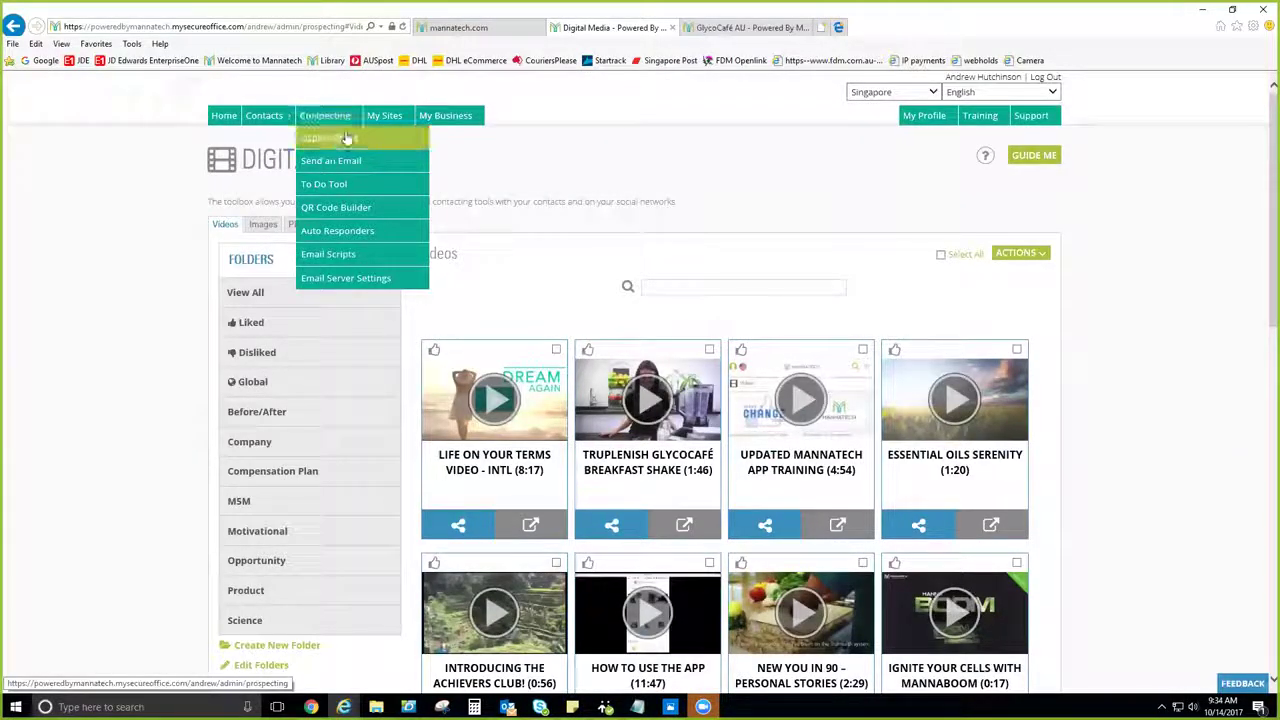
{"action": "left_click", "coordinate": [340, 137]}
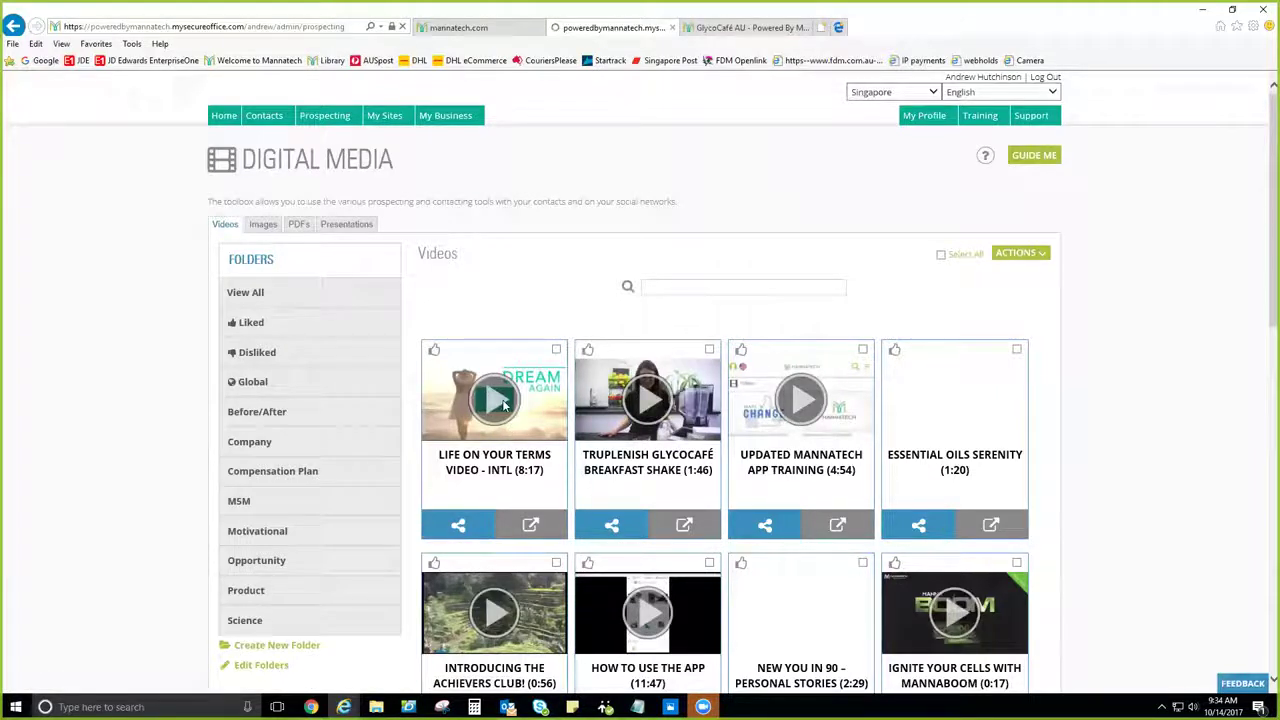
{"action": "left_click", "coordinate": [533, 527]}
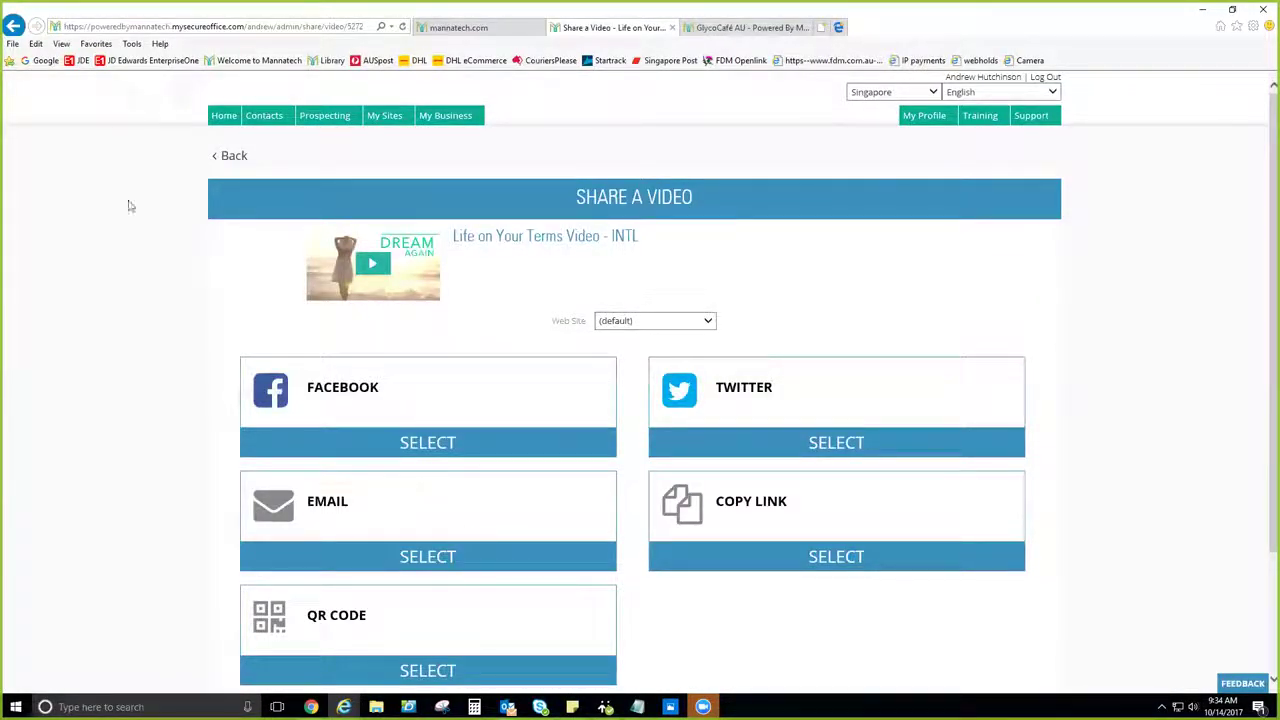
Return to Digital Media, select the Life on Your Terms video and show the actions offered for selected items
{"action": "mouse_move", "coordinate": [322, 118]}
{"action": "left_click", "coordinate": [341, 138]}
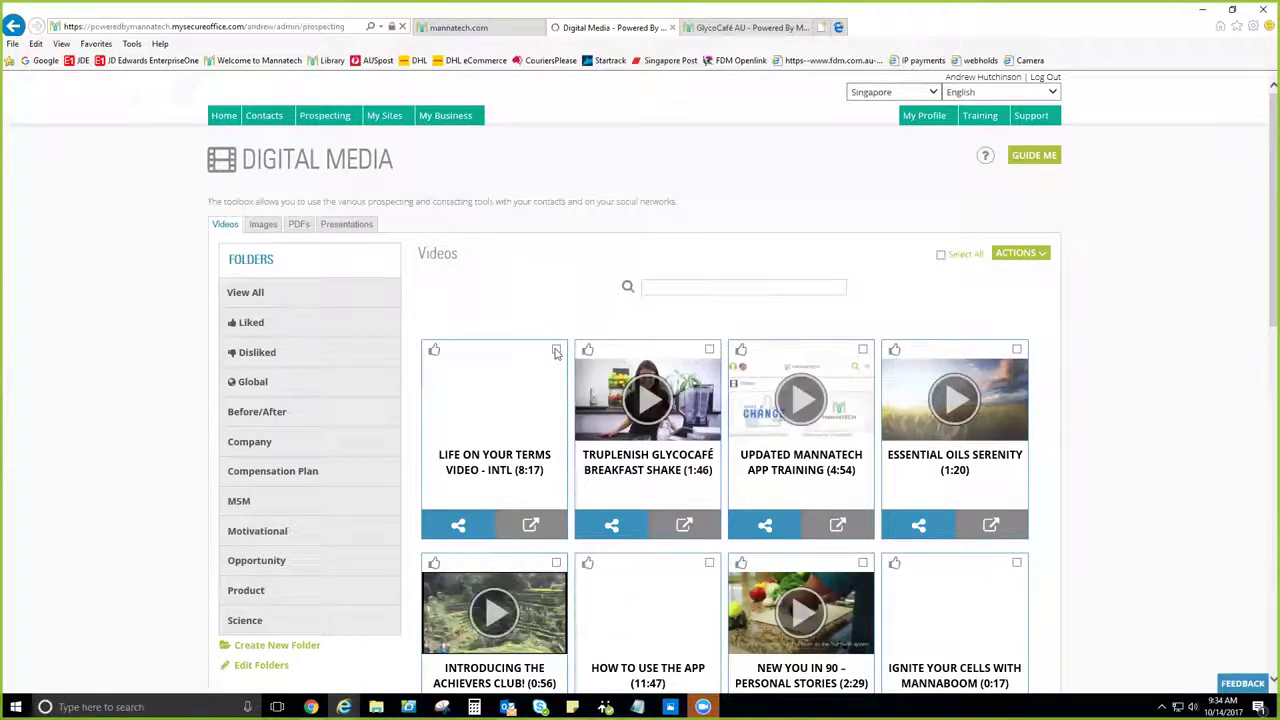
{"action": "scroll", "coordinate": [1104, 251], "scroll_direction": "down", "scroll_amount": 1}
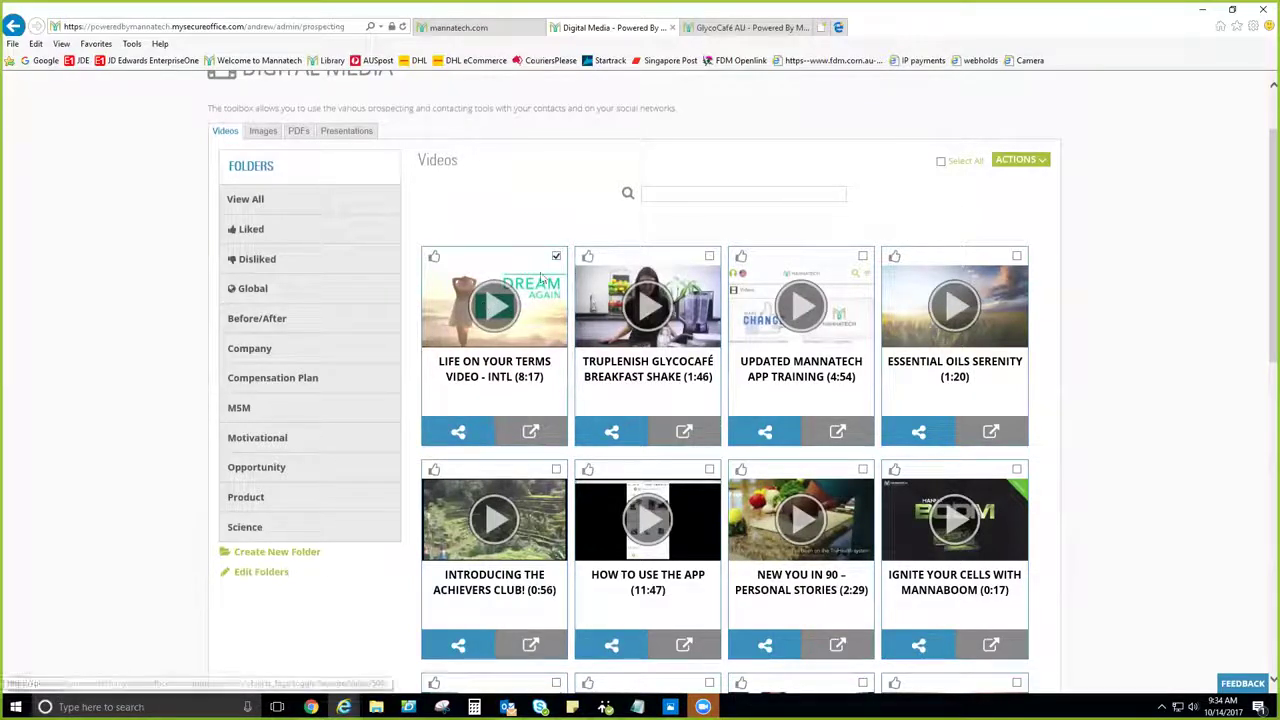
{"action": "left_click", "coordinate": [1032, 160]}
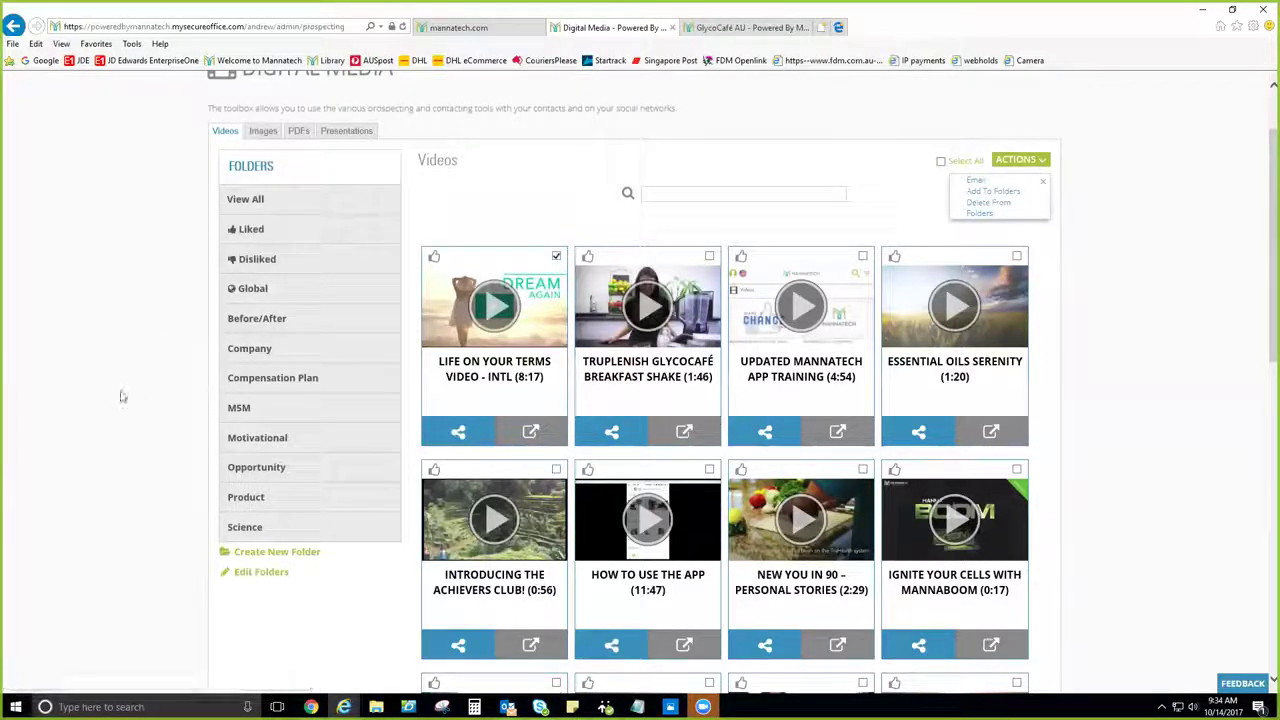
{"action": "left_click", "coordinate": [1022, 161]}
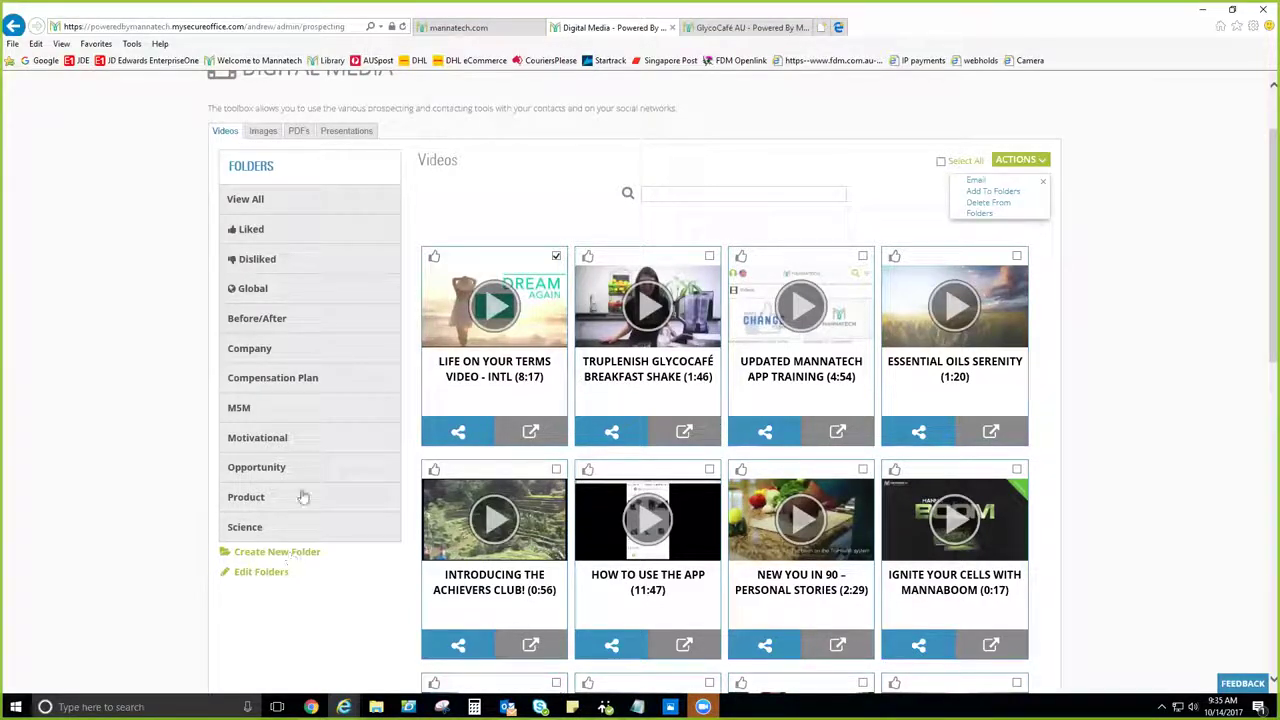
Add the Truplenish GlycoCafé Breakfast Shake video to the selection, recheck the available actions and clear the selection
{"action": "left_click", "coordinate": [709, 257]}
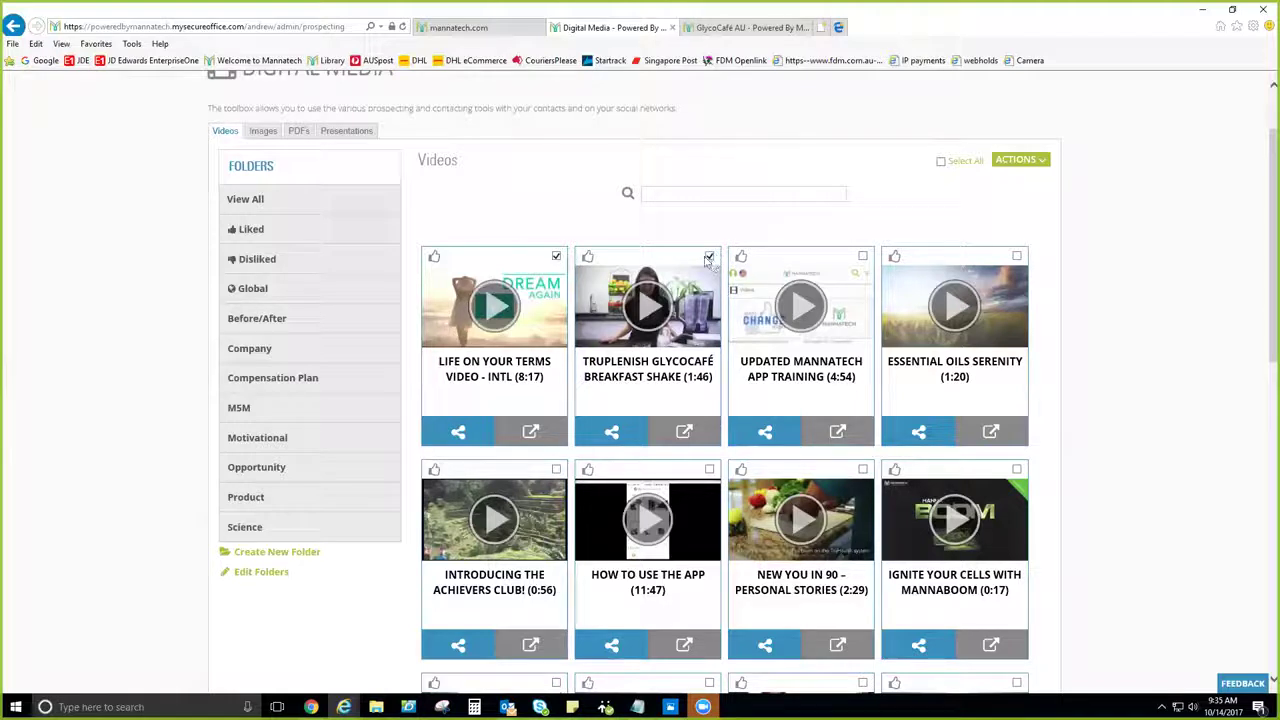
{"action": "left_click", "coordinate": [1038, 162]}
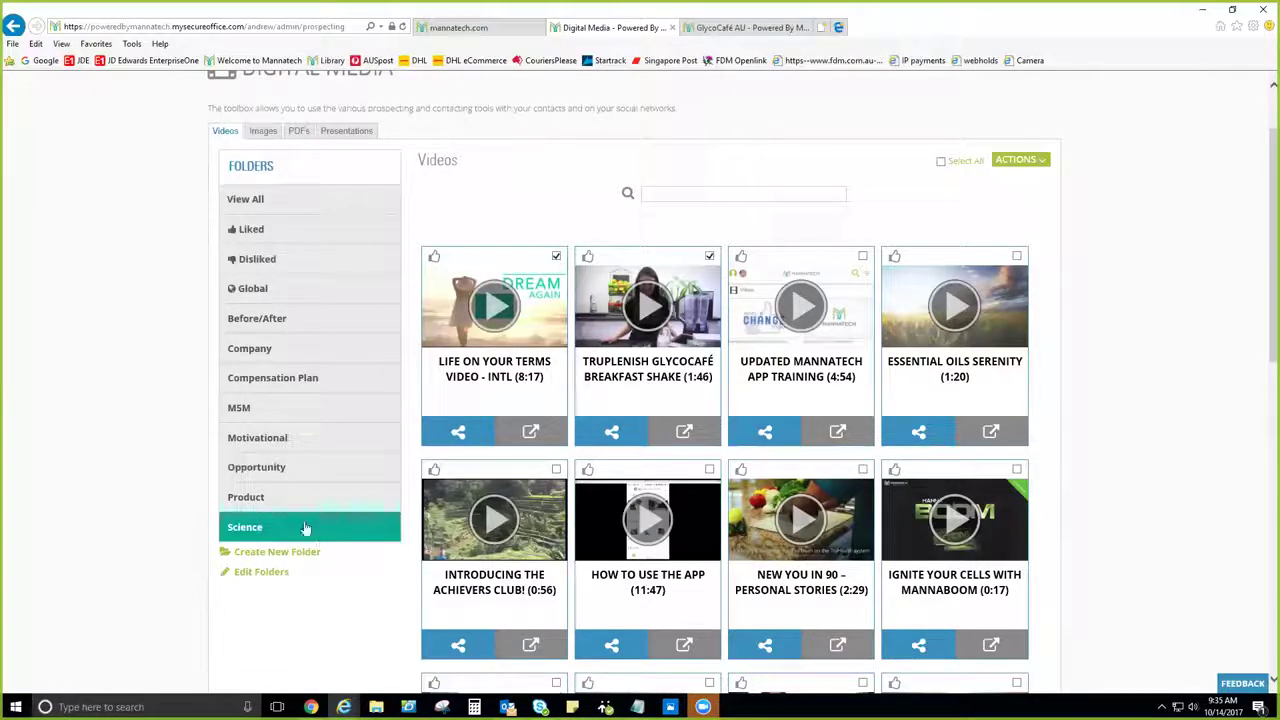
{"action": "scroll", "coordinate": [1090, 375], "scroll_direction": "up", "scroll_amount": 1}
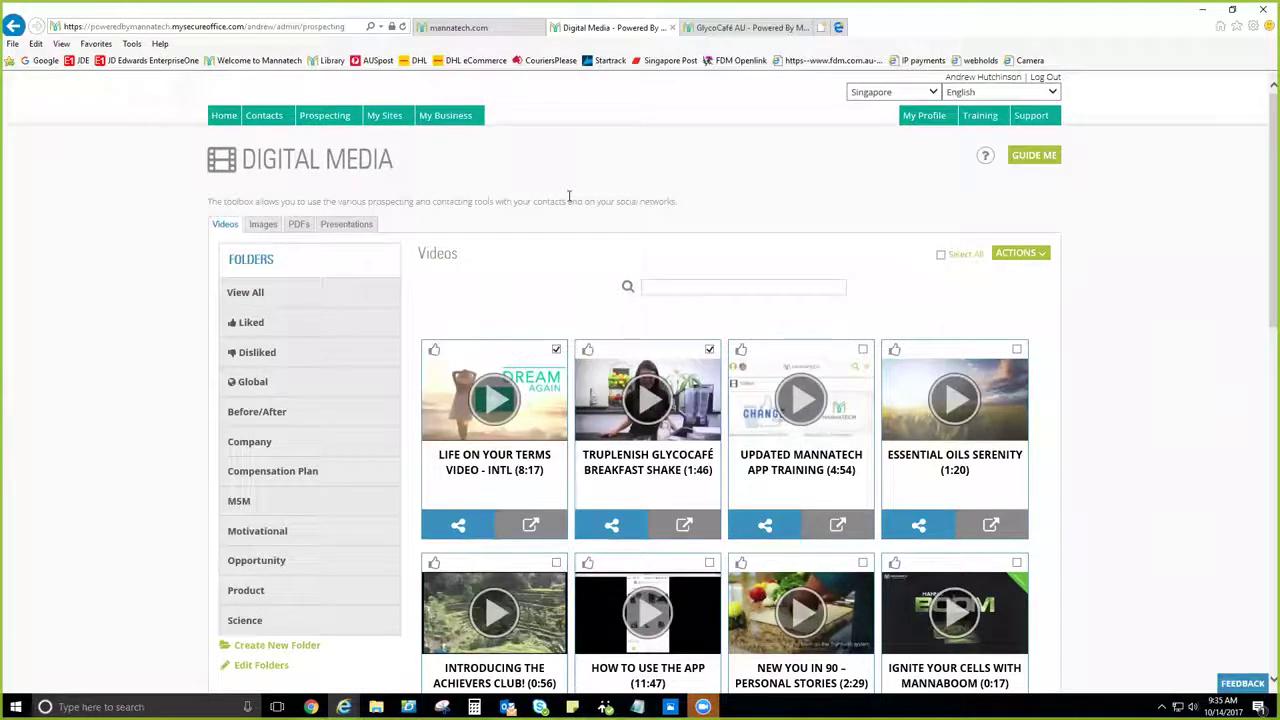
{"action": "left_click", "coordinate": [556, 349]}
Open the Send Email page, look over its contact selection and message sections, and go to the Contacts page
{"action": "mouse_move", "coordinate": [322, 124]}
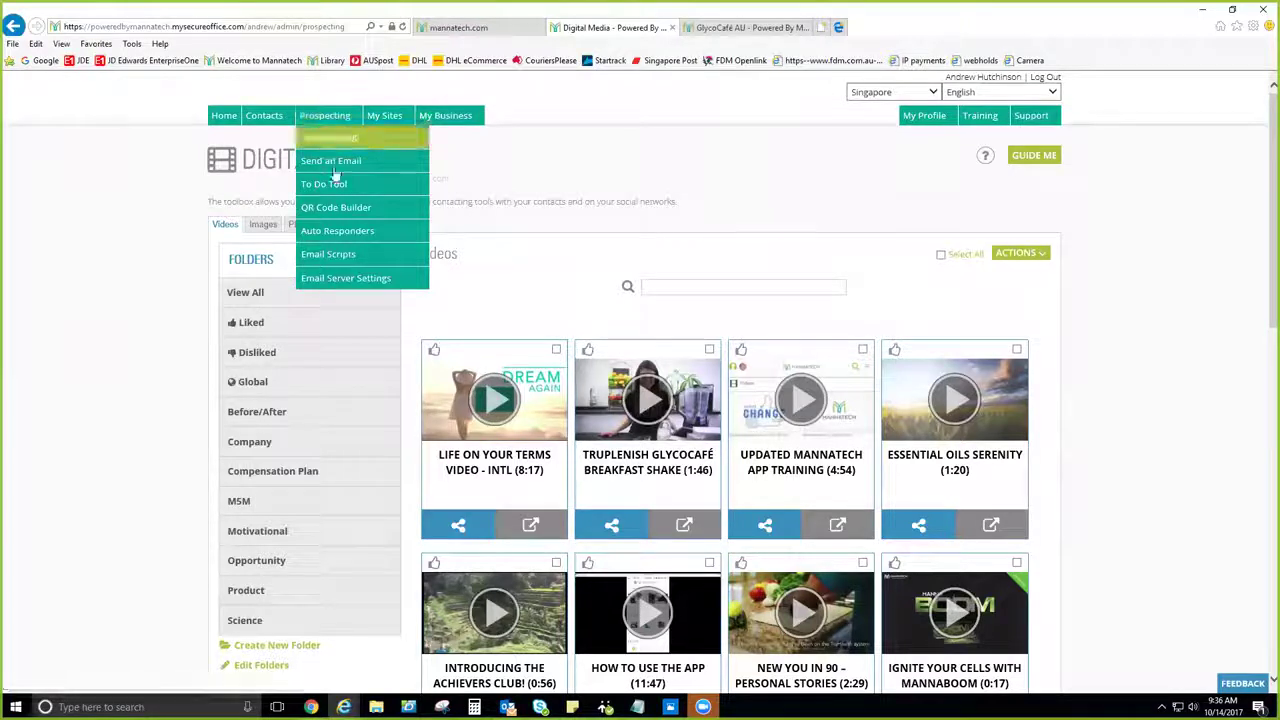
{"action": "left_click", "coordinate": [343, 162]}
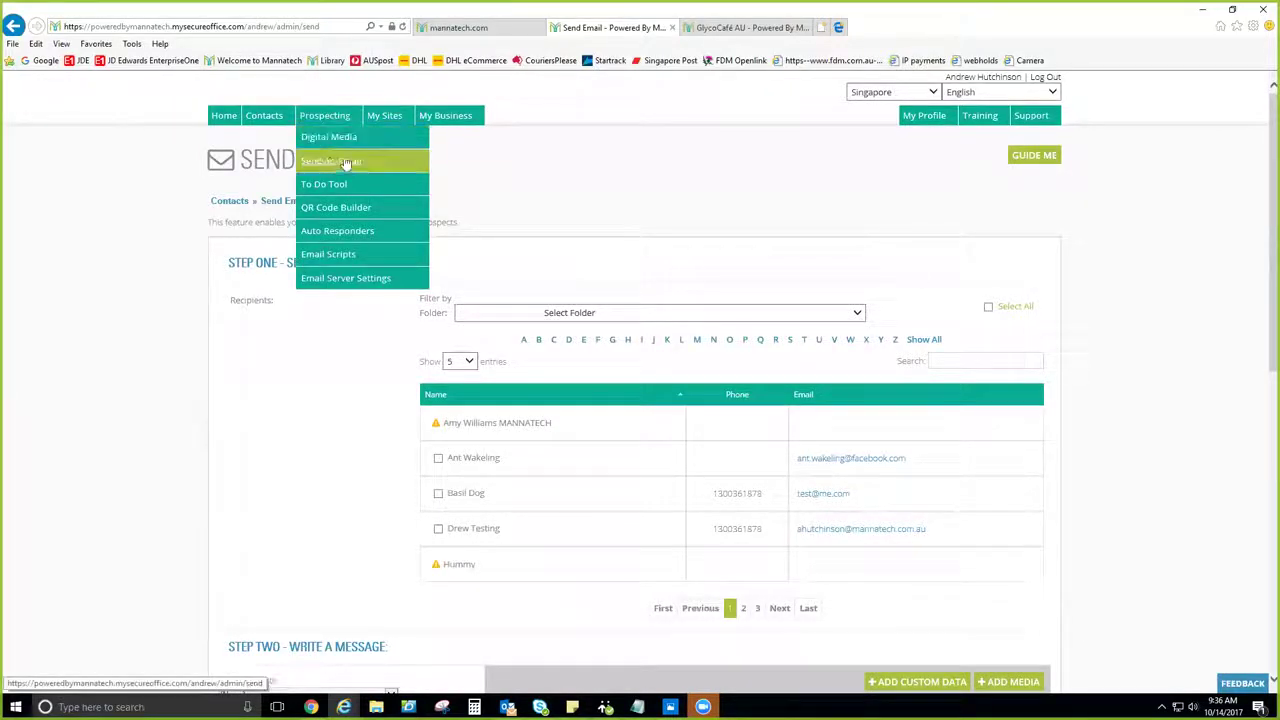
{"action": "scroll", "coordinate": [630, 168], "scroll_direction": "down", "scroll_amount": 3}
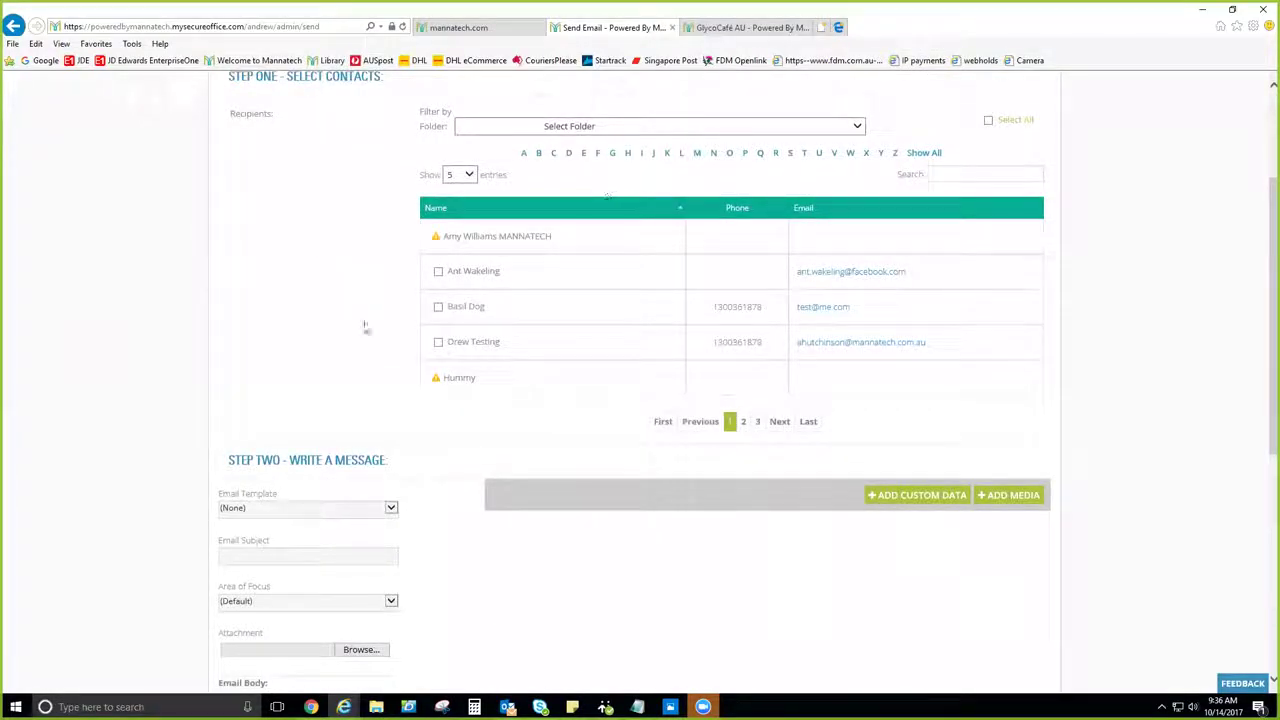
{"action": "scroll", "coordinate": [330, 300], "scroll_direction": "up", "scroll_amount": 3}
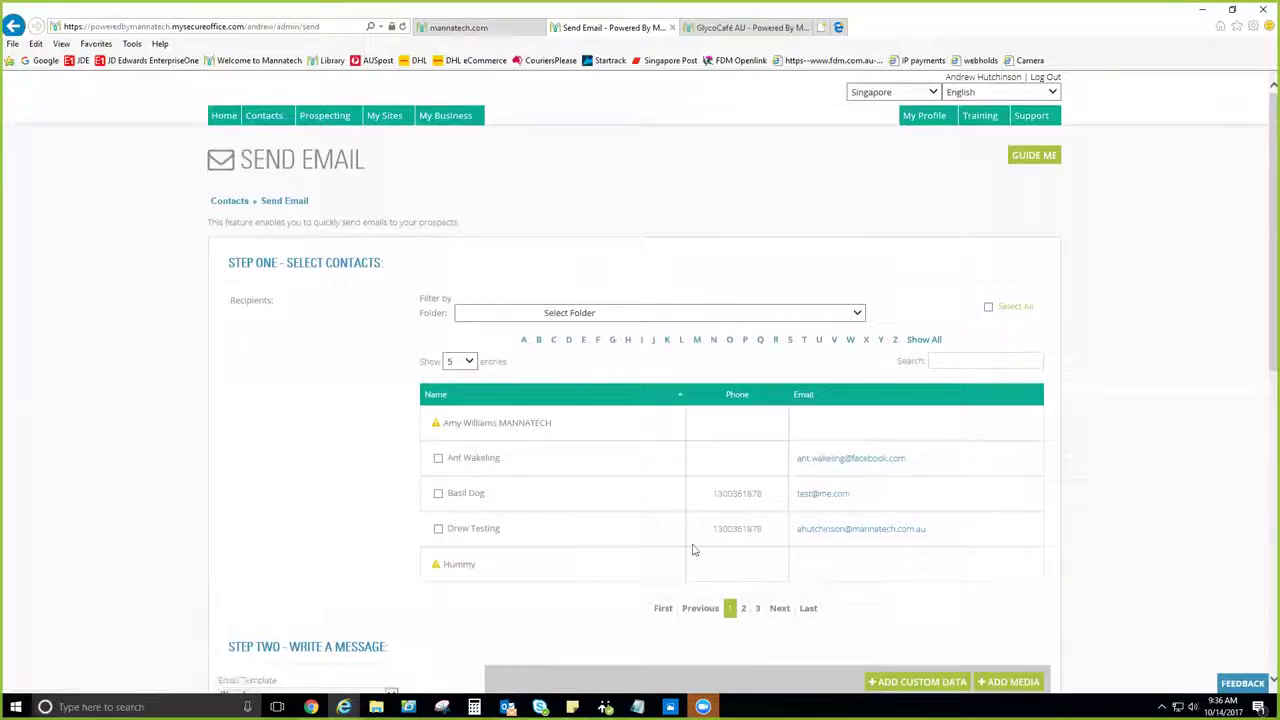
{"action": "scroll", "coordinate": [586, 154], "scroll_direction": "down", "scroll_amount": 3}
{"action": "scroll", "coordinate": [522, 228], "scroll_direction": "up", "scroll_amount": 1}
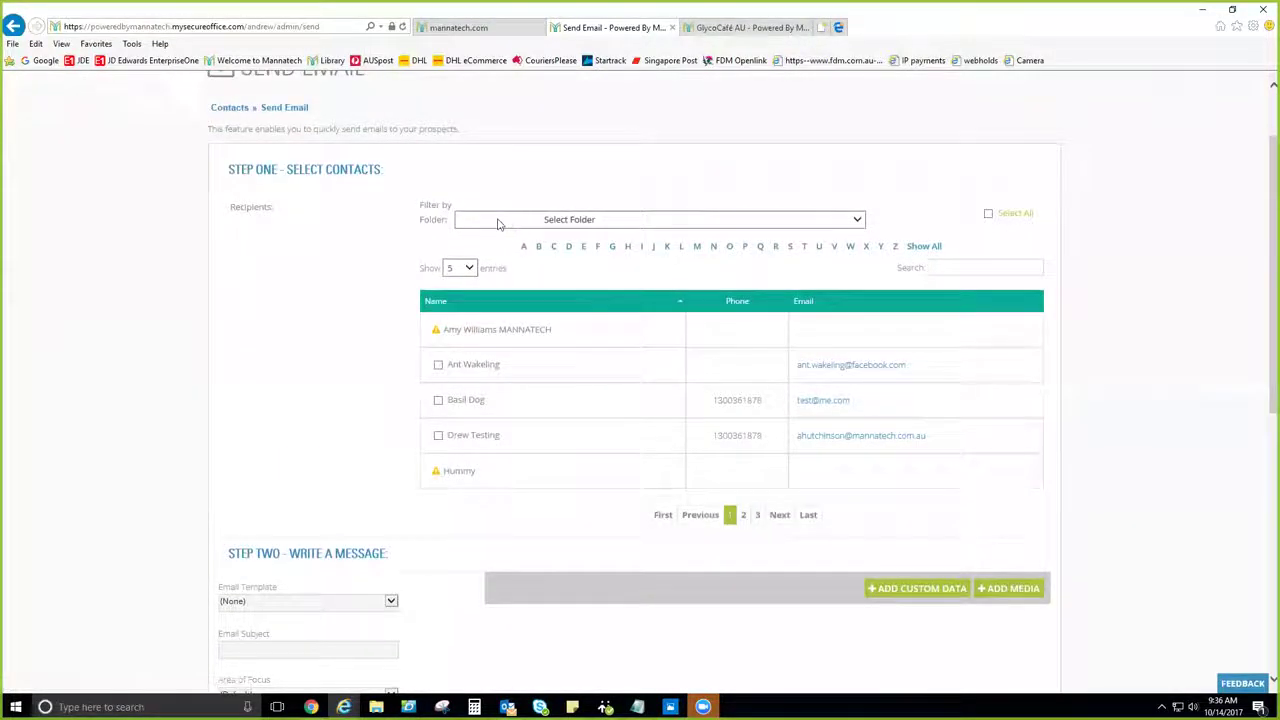
{"action": "scroll", "coordinate": [497, 226], "scroll_direction": "up", "scroll_amount": 1}
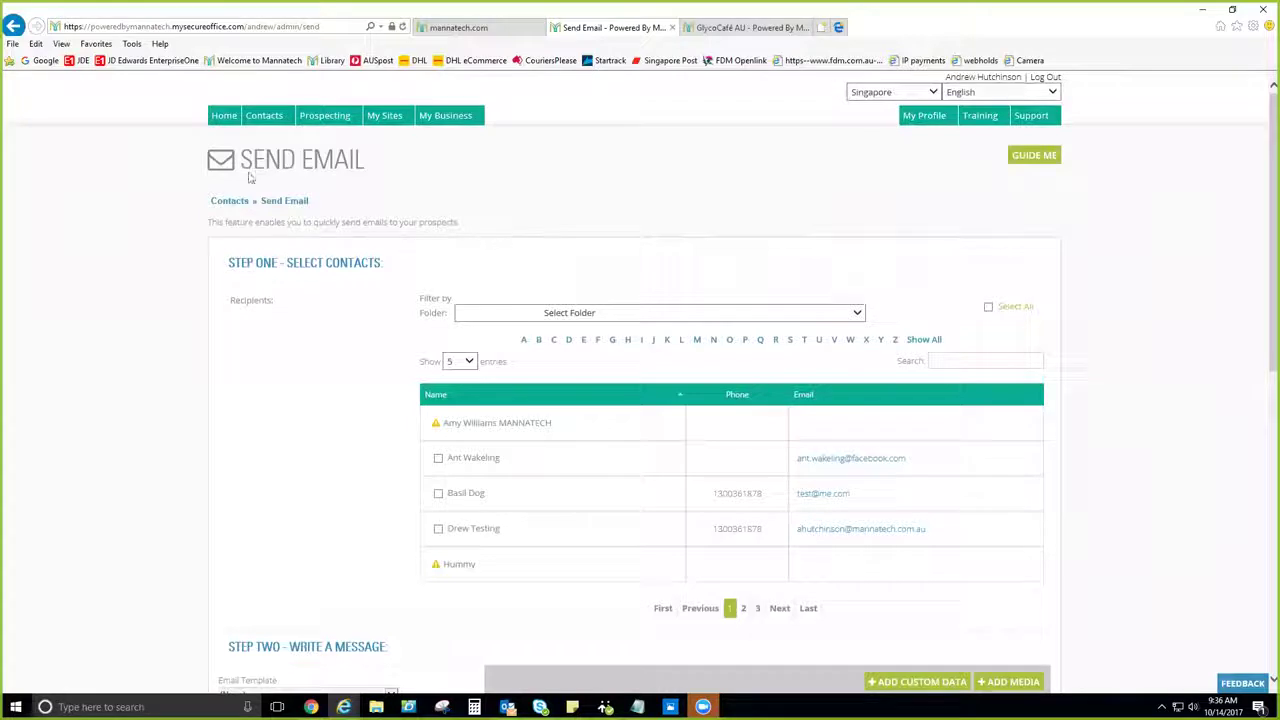
{"action": "left_click", "coordinate": [264, 116]}
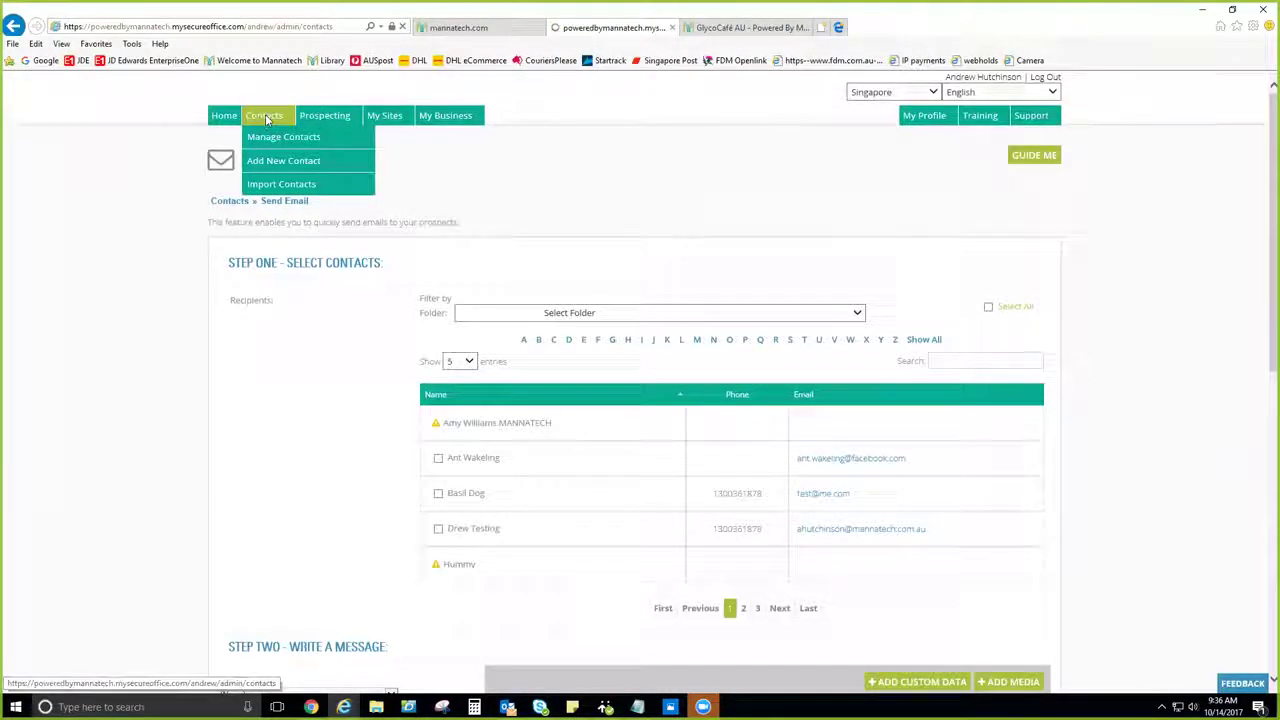
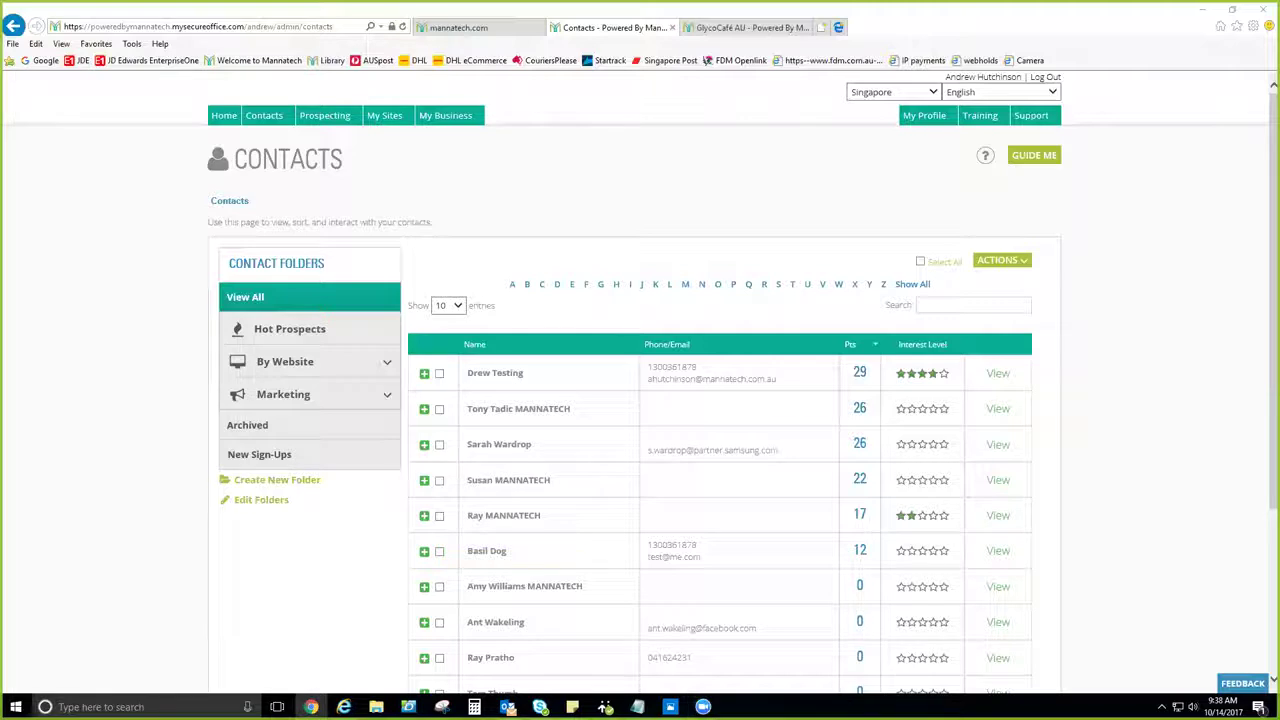
Switch to Chrome, return to the Mannatech+ dashboard and try the Enroll quick link before logging out
{"action": "left_click", "coordinate": [311, 707]}
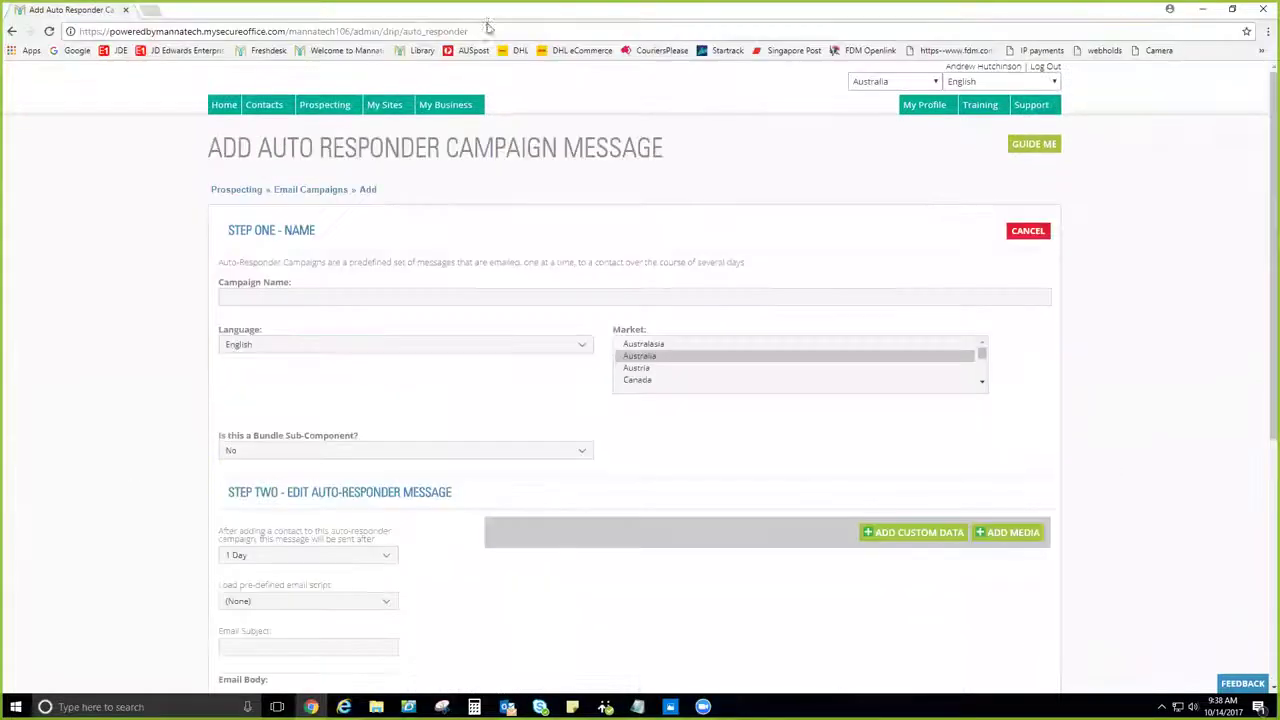
{"action": "mouse_move", "coordinate": [335, 107]}
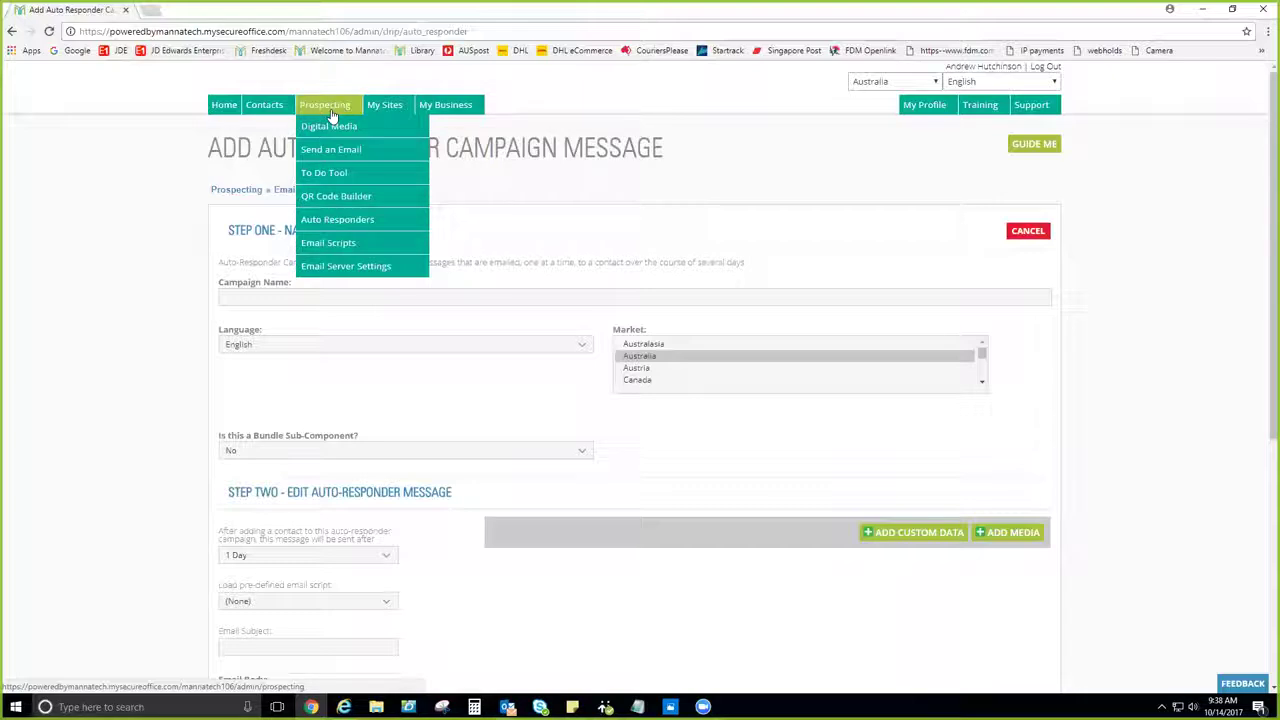
{"action": "left_click", "coordinate": [223, 106]}
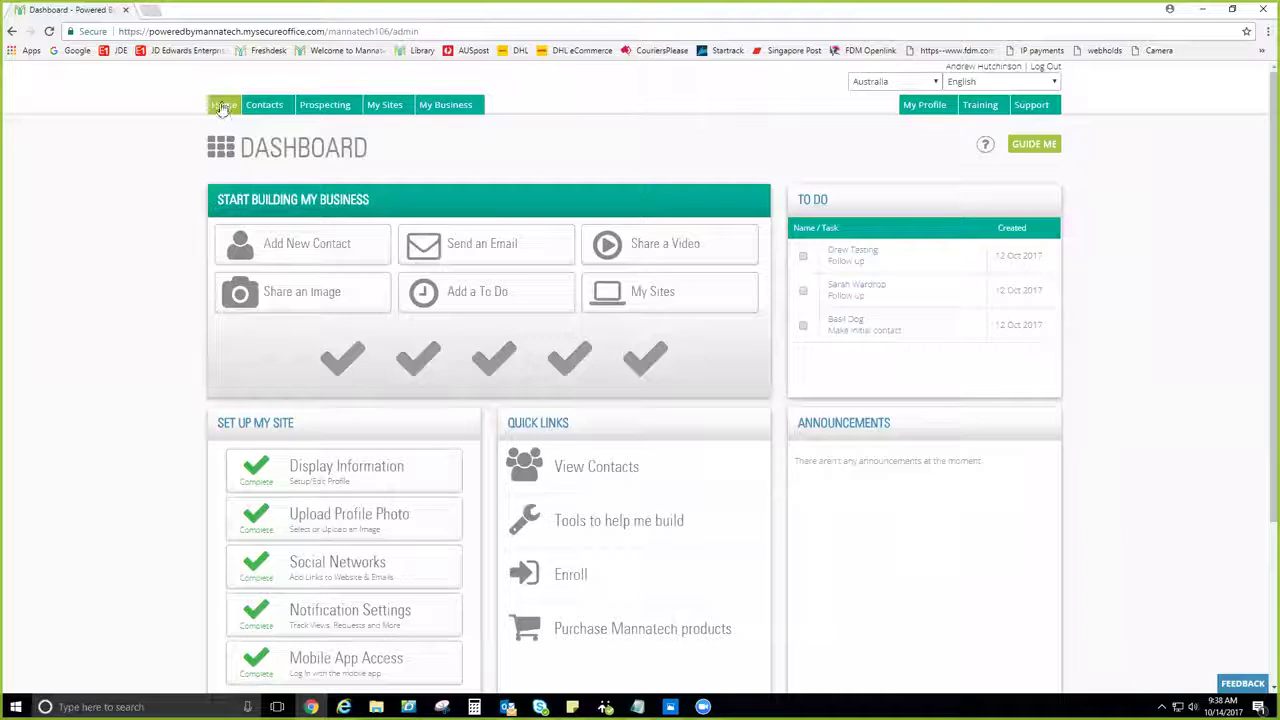
{"action": "left_click", "coordinate": [588, 578]}
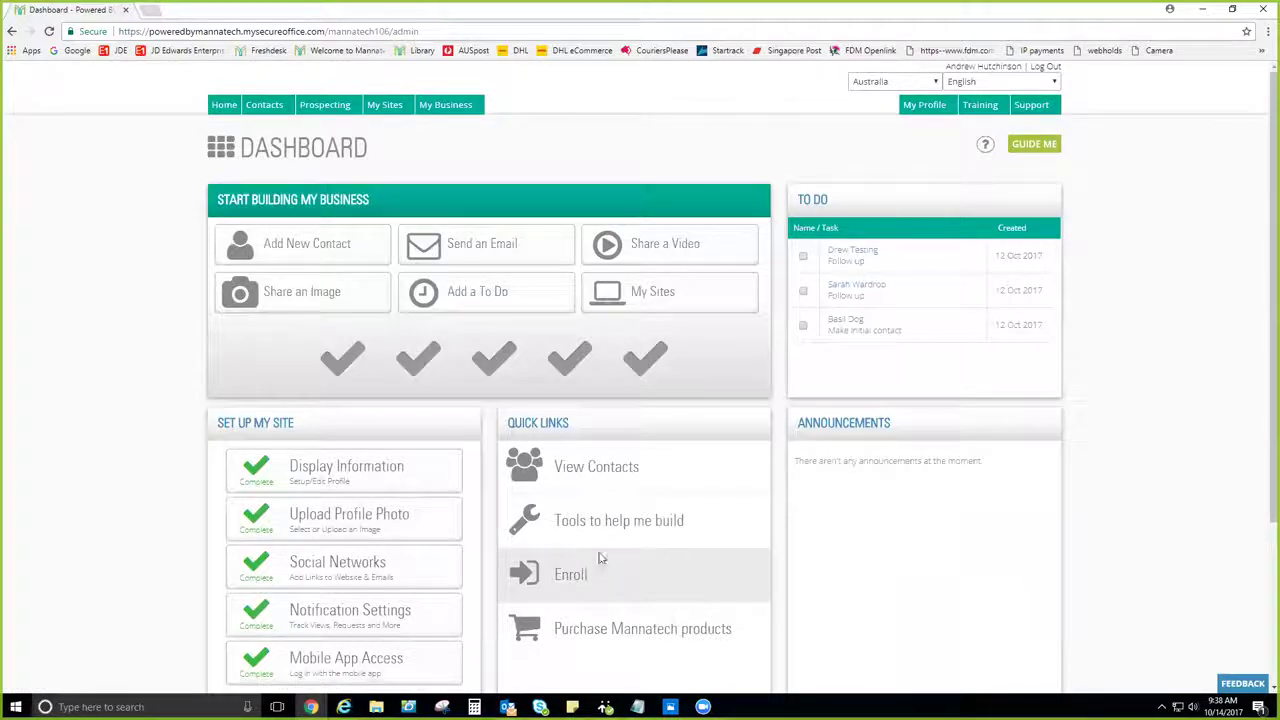
{"action": "left_click", "coordinate": [582, 577]}
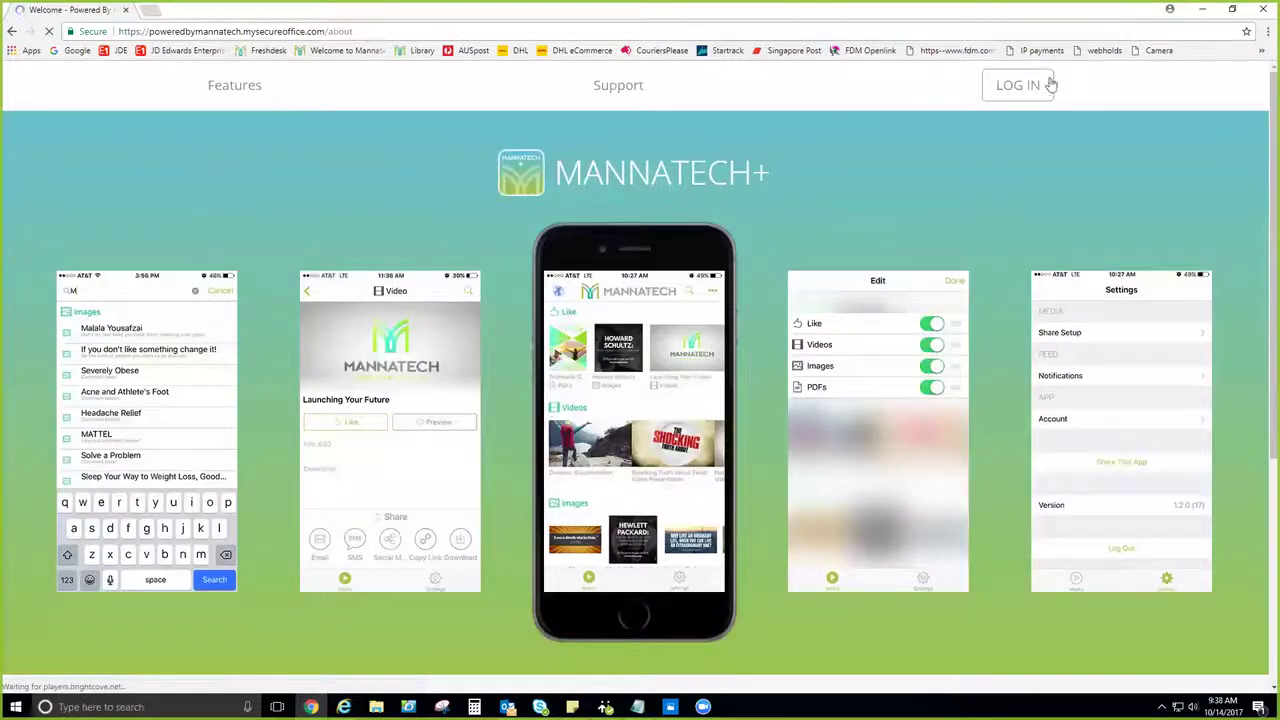
Try to log in to Mannatech+ with the saved credentials
{"action": "left_click", "coordinate": [1050, 84]}
{"action": "left_click", "coordinate": [978, 219]}
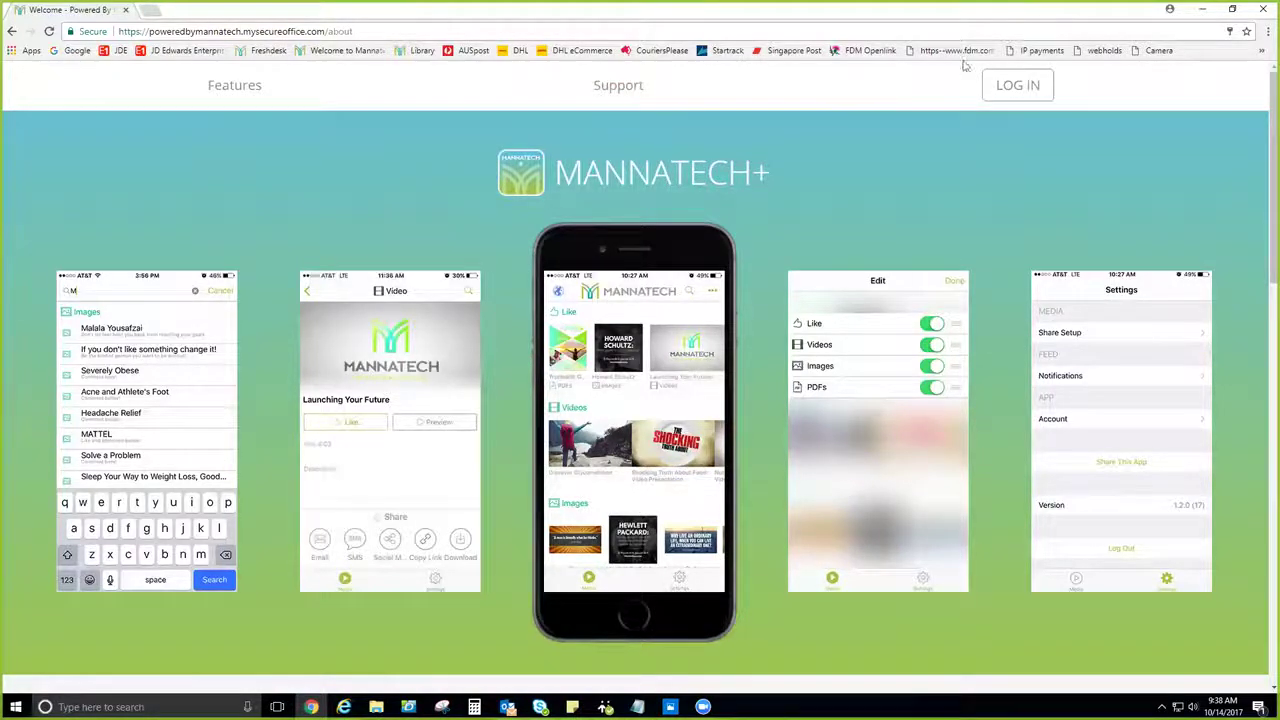
{"action": "left_click", "coordinate": [1018, 87]}
{"action": "left_click", "coordinate": [1003, 219]}
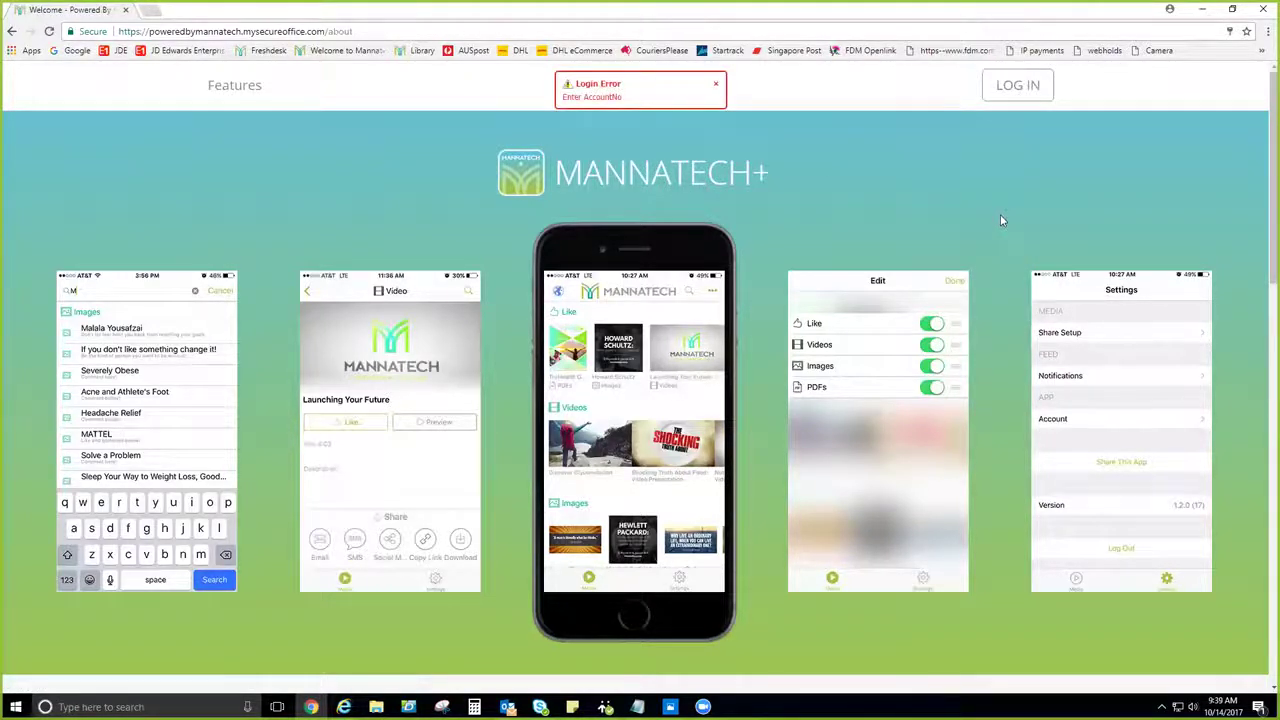
Log in to Mannatech+ by replacing the prefilled username with the account's own username, and decline to save the password
{"action": "left_click", "coordinate": [1015, 88]}
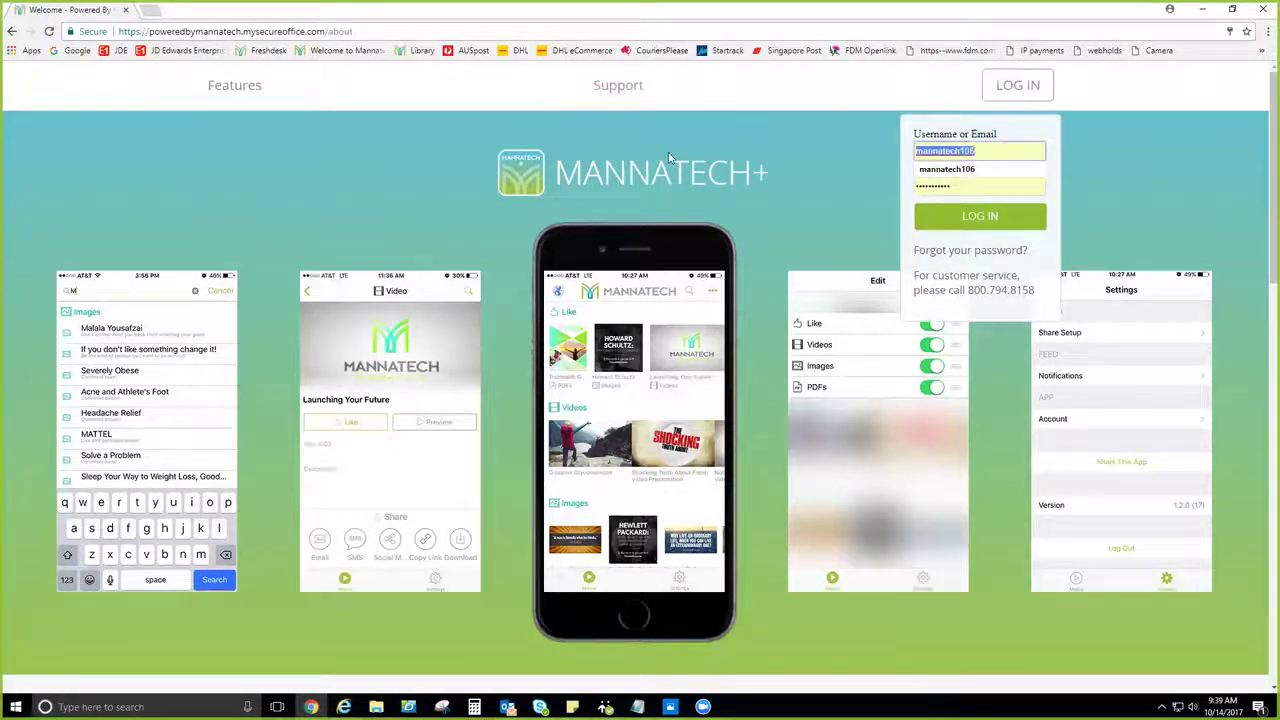
{"action": "type", "text": "andrew"}
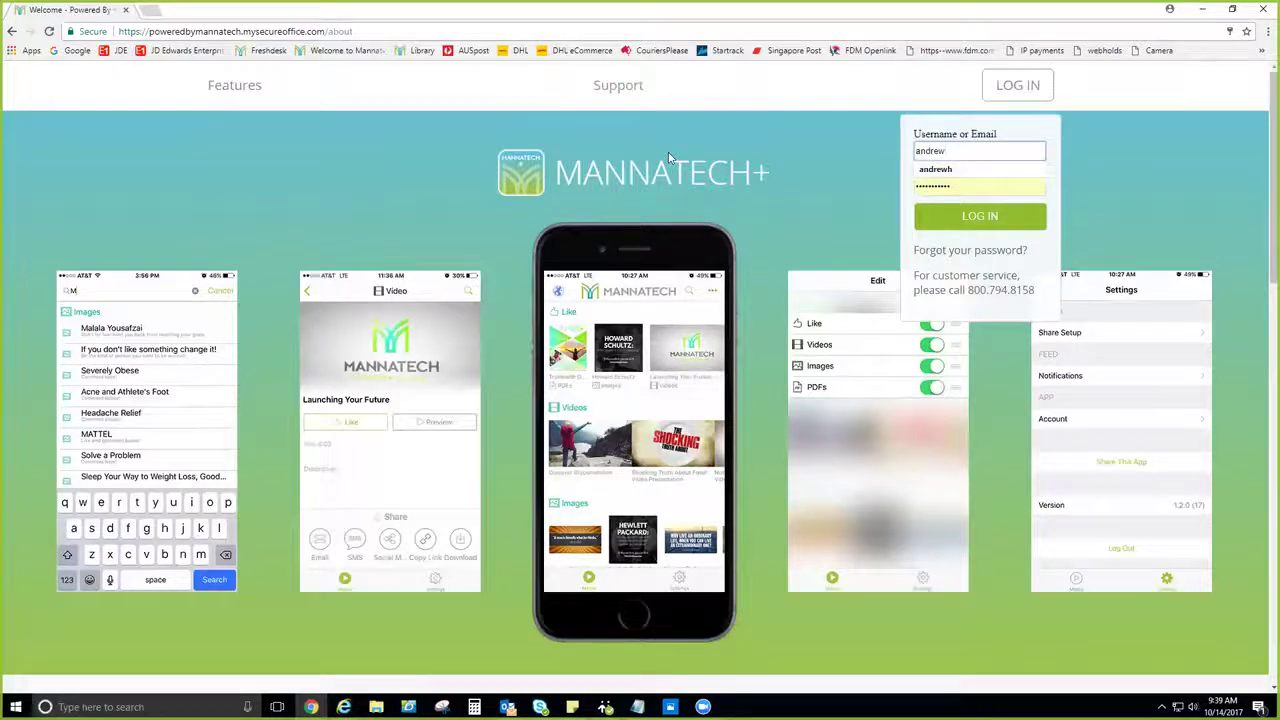
{"action": "key", "text": "Return"}
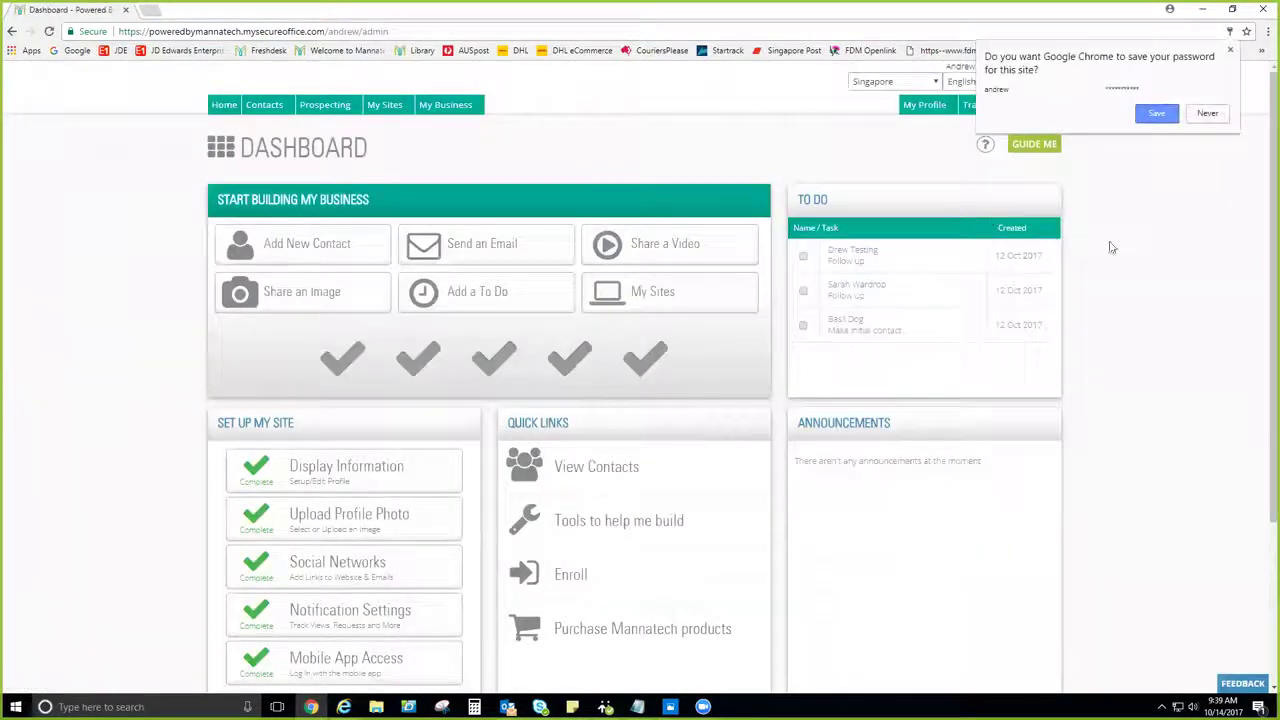
{"action": "left_click", "coordinate": [1207, 113]}
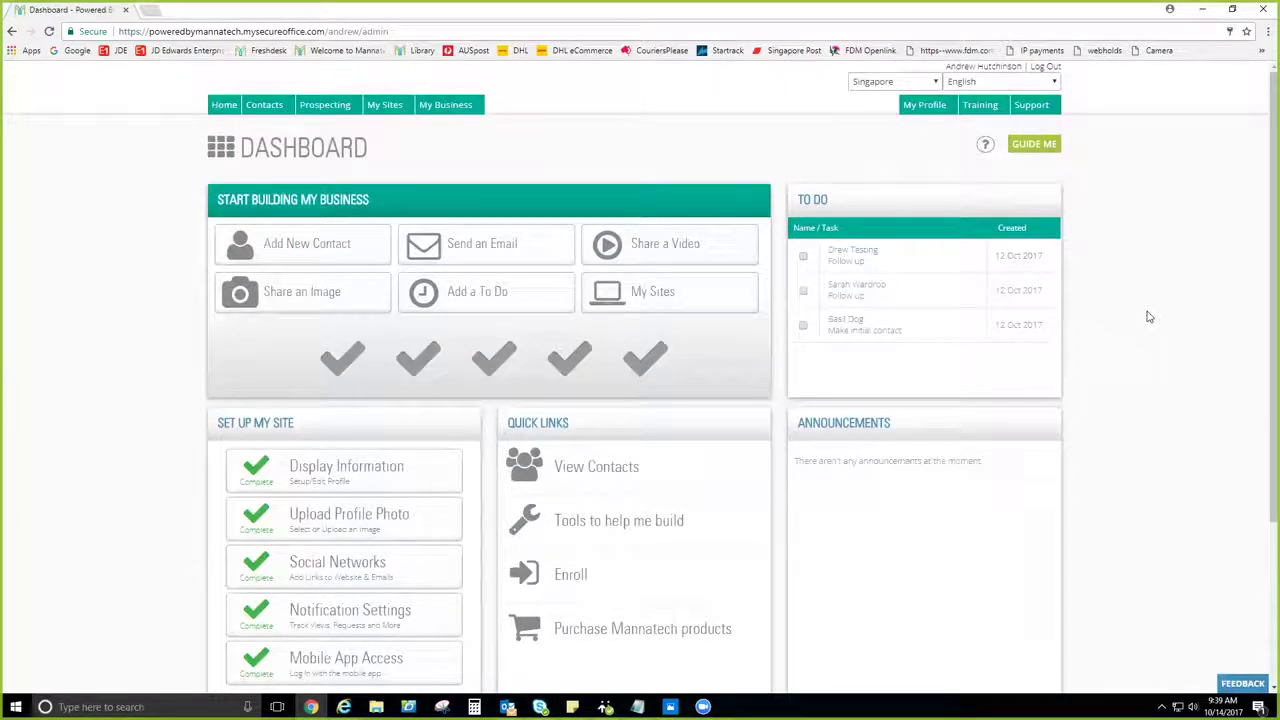
Open the Mannatech website in a new browser tab and continue to it with Australia as the country
{"action": "left_click", "coordinate": [152, 11]}
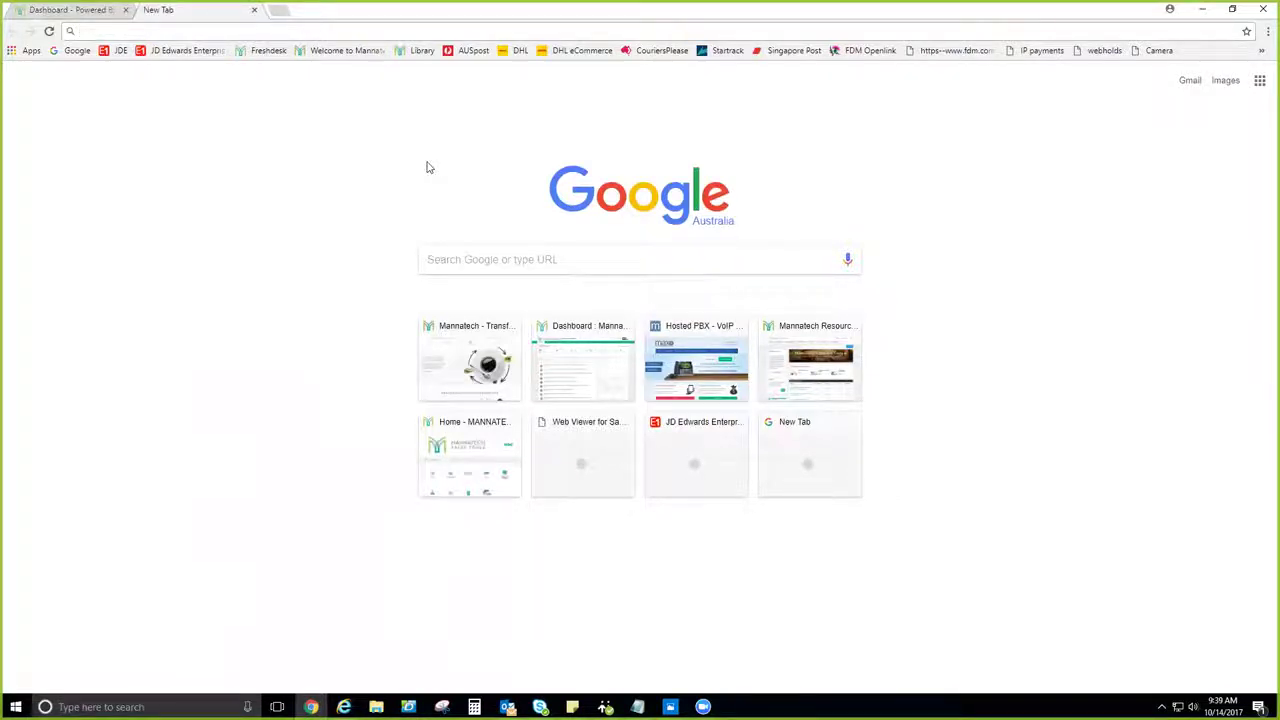
{"action": "left_click", "coordinate": [327, 51]}
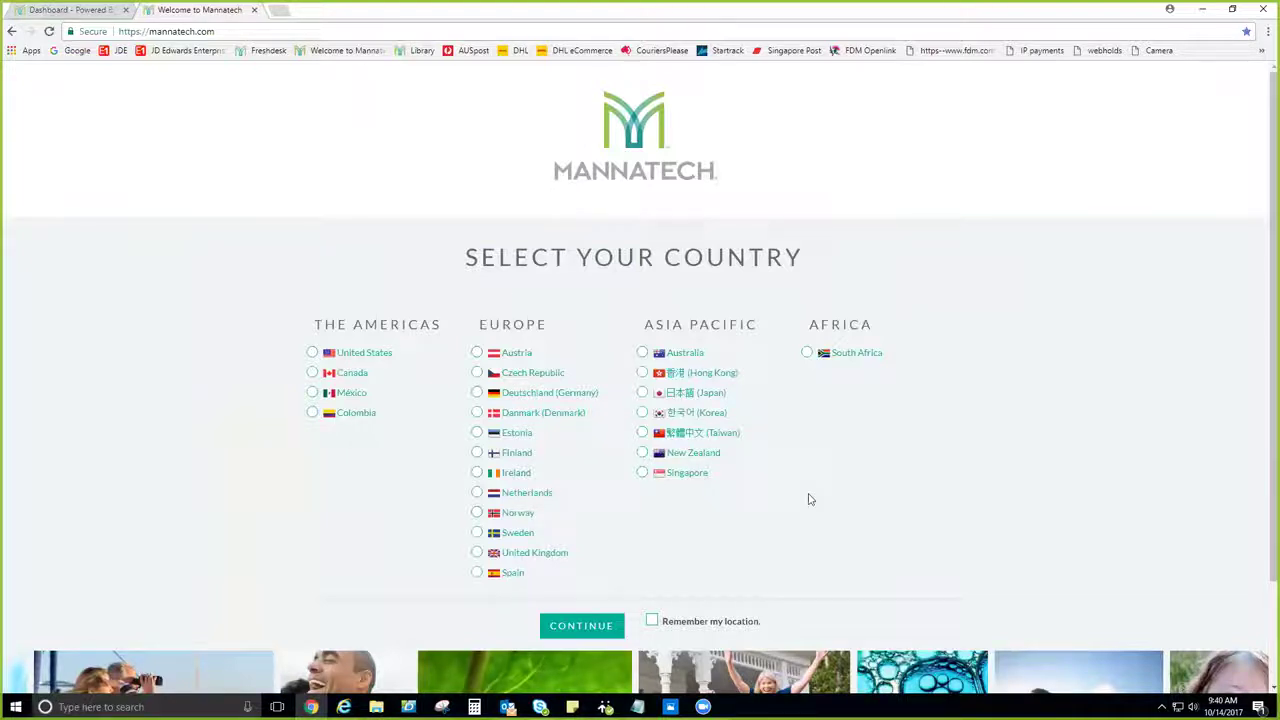
{"action": "left_click", "coordinate": [642, 354]}
{"action": "left_click", "coordinate": [581, 625]}
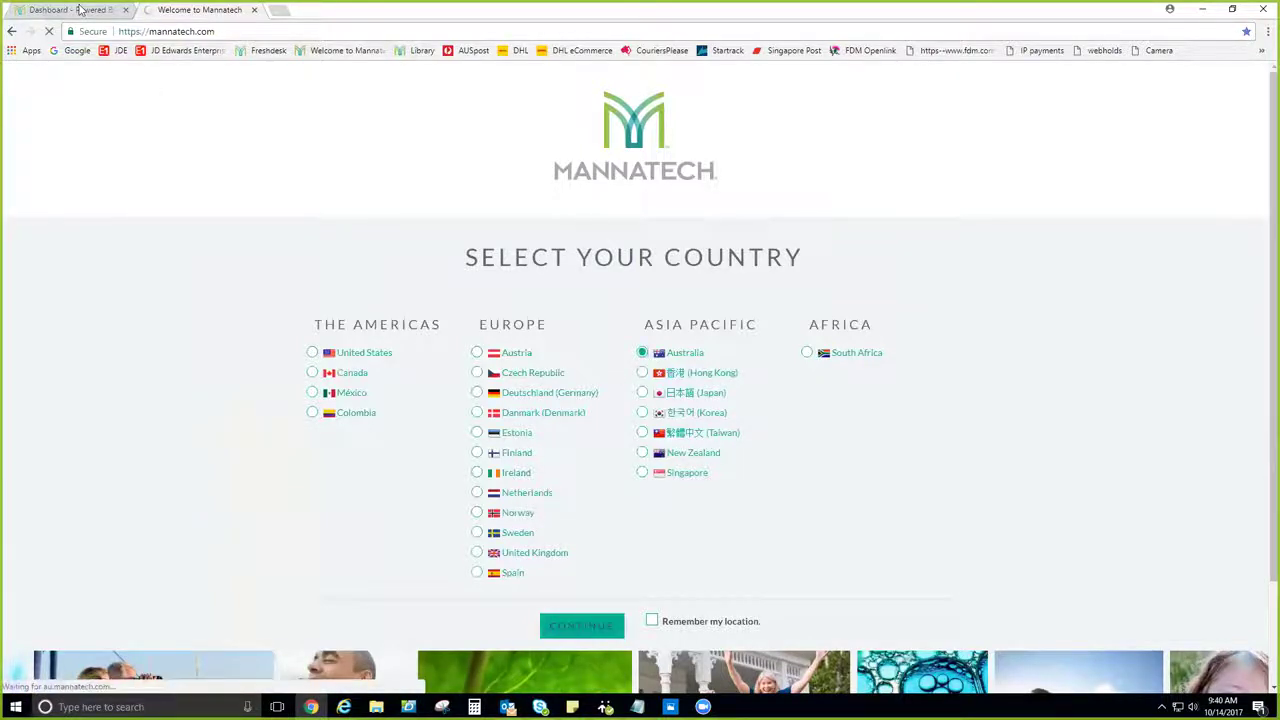
Return to the Mannatech+ dashboard, look over its sections, and open the Contacts page
{"action": "left_click", "coordinate": [80, 9]}
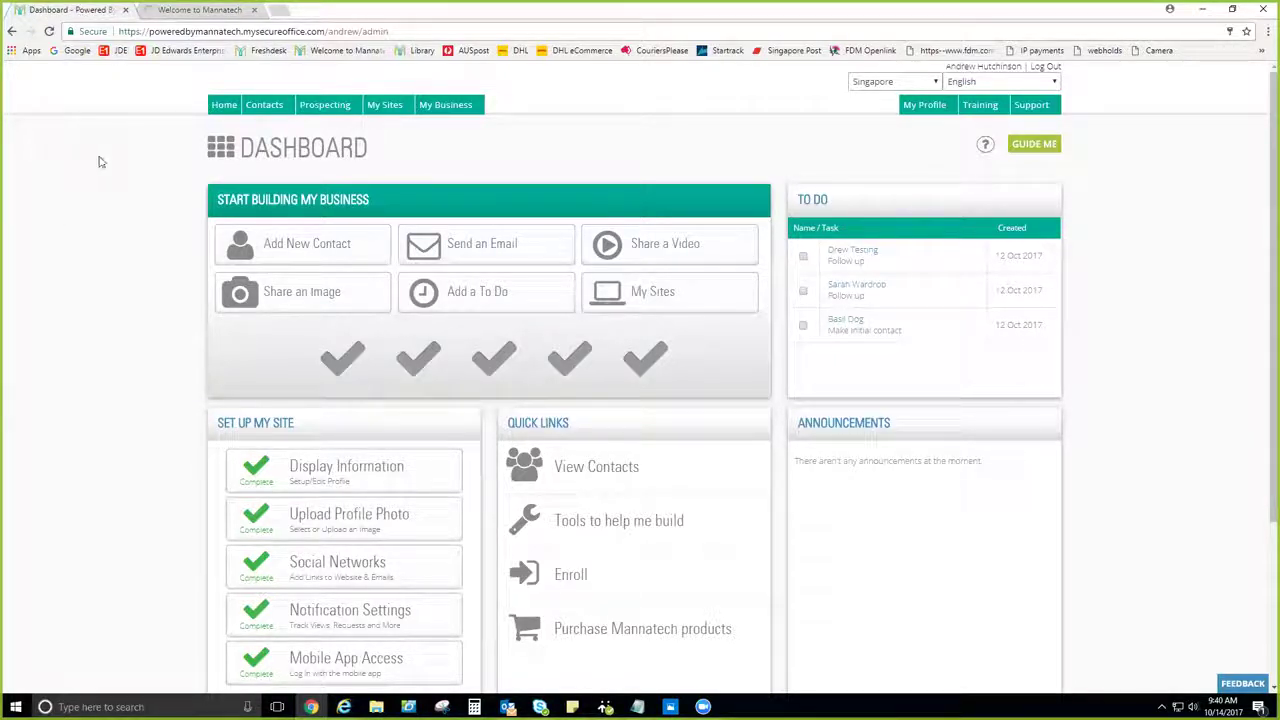
{"action": "scroll", "coordinate": [110, 162], "scroll_direction": "down", "scroll_amount": 1}
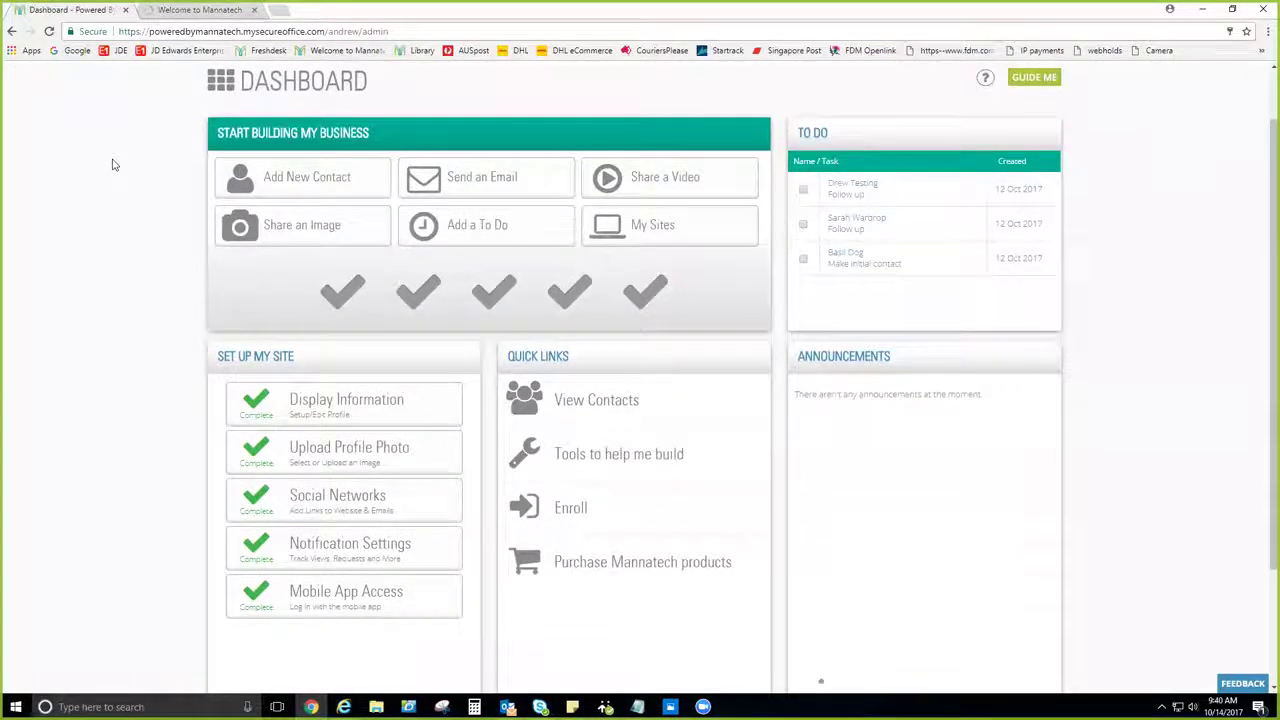
{"action": "scroll", "coordinate": [113, 164], "scroll_direction": "down", "scroll_amount": 3}
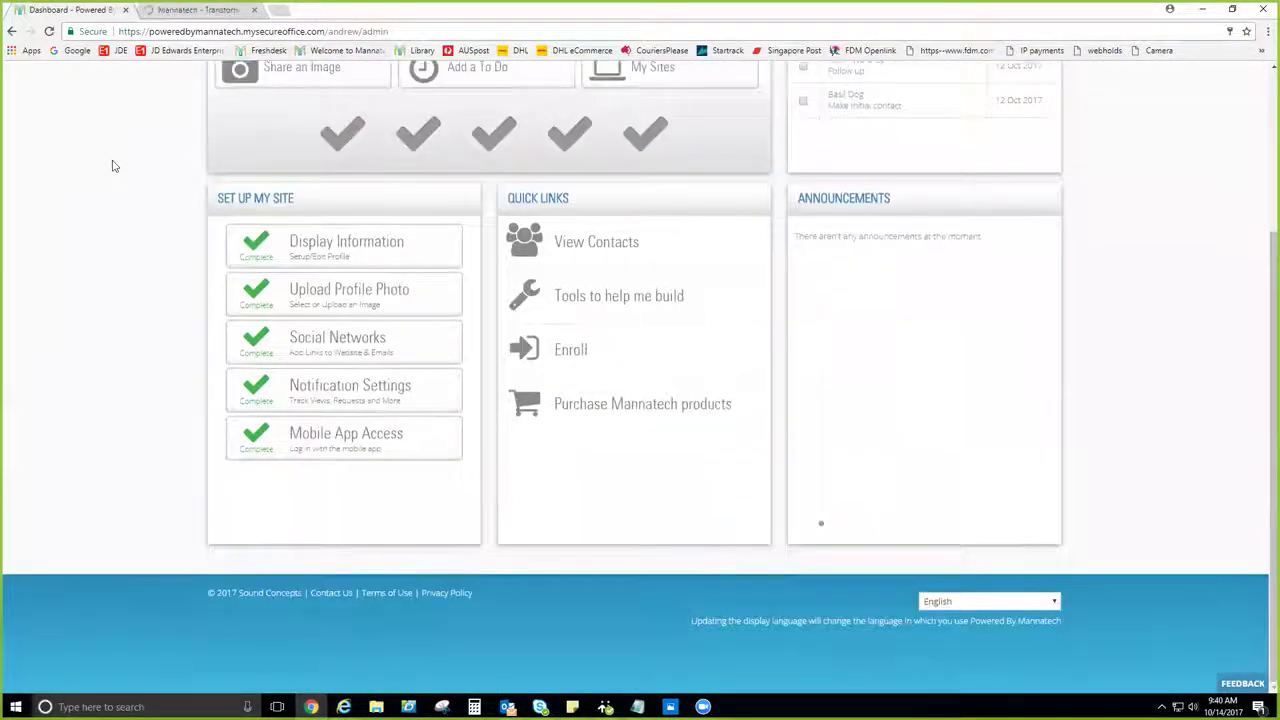
{"action": "scroll", "coordinate": [114, 163], "scroll_direction": "up", "scroll_amount": 3}
{"action": "left_click", "coordinate": [266, 81]}
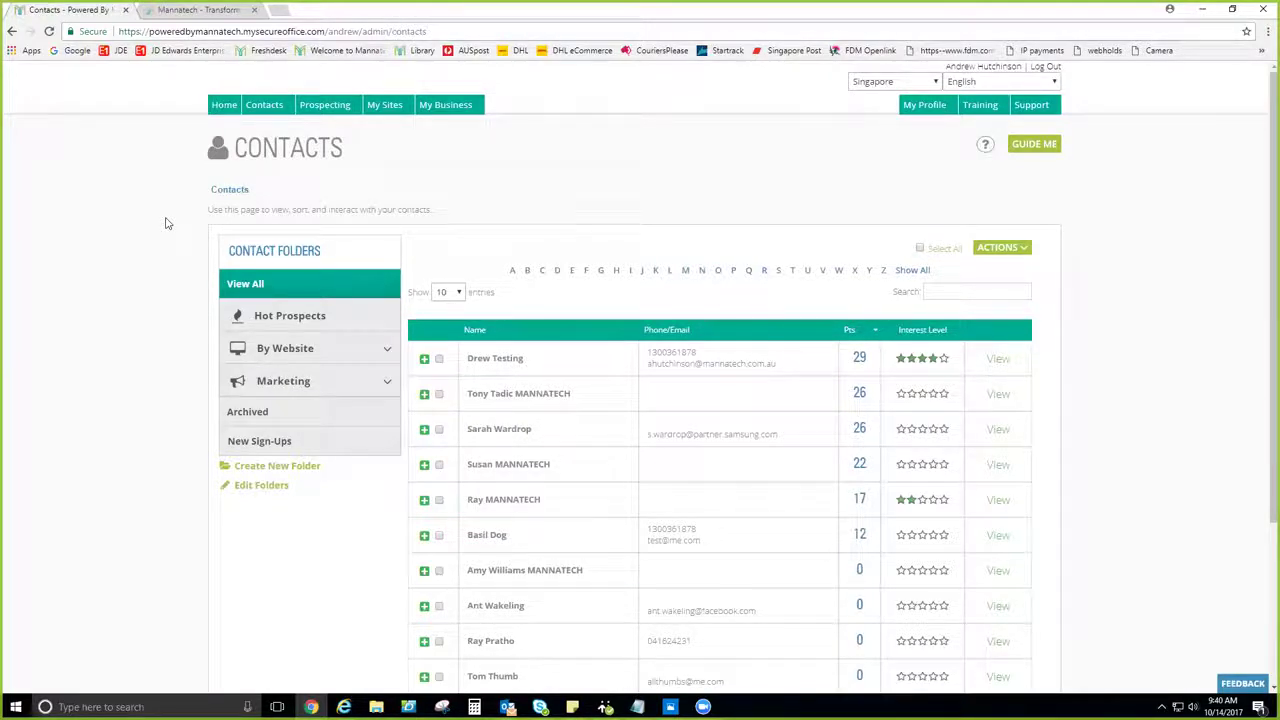
Show the New Sign-Ups contact folder, select both listed contacts, and start an email to them
{"action": "left_click", "coordinate": [258, 442]}
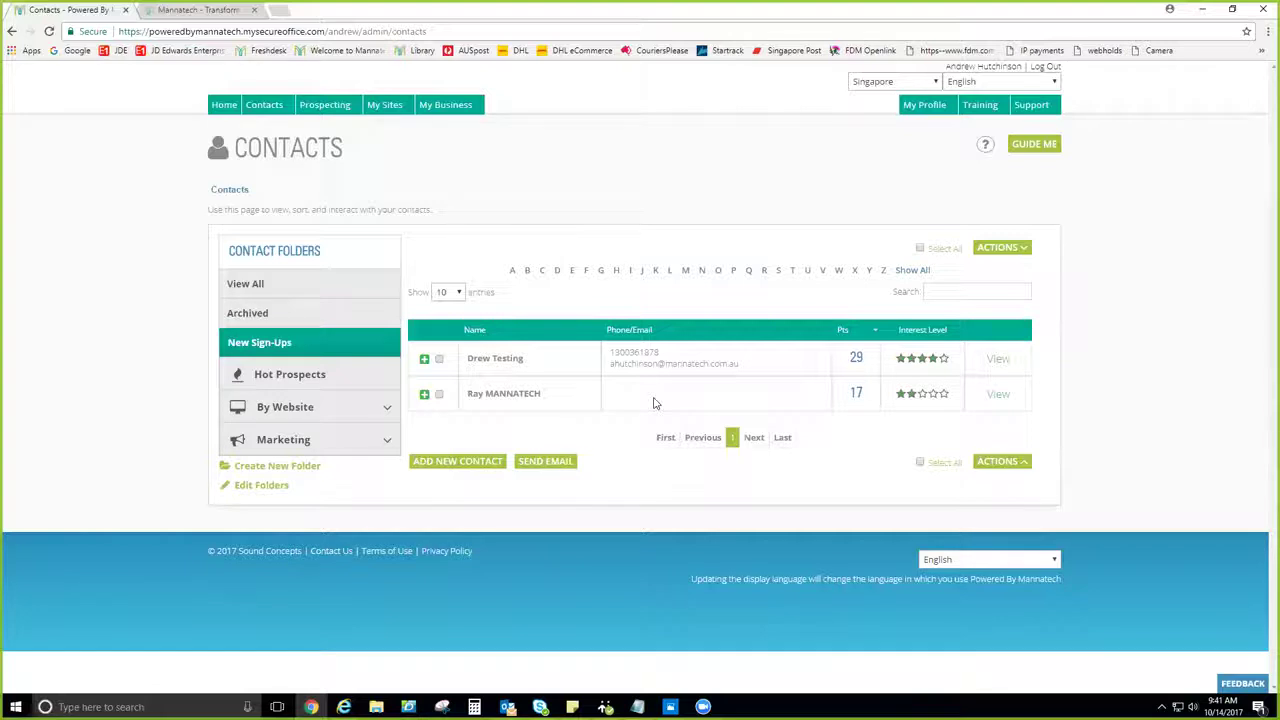
{"action": "left_click", "coordinate": [439, 359]}
{"action": "left_click", "coordinate": [439, 395]}
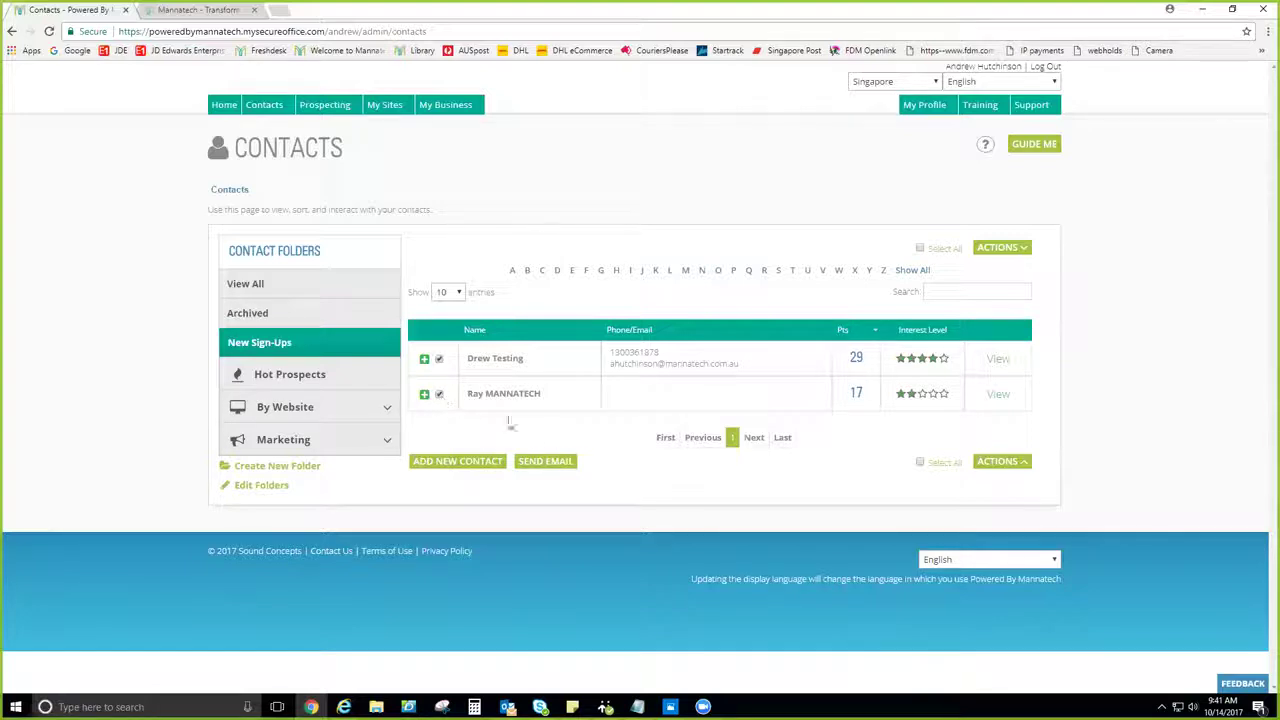
{"action": "left_click", "coordinate": [547, 462]}
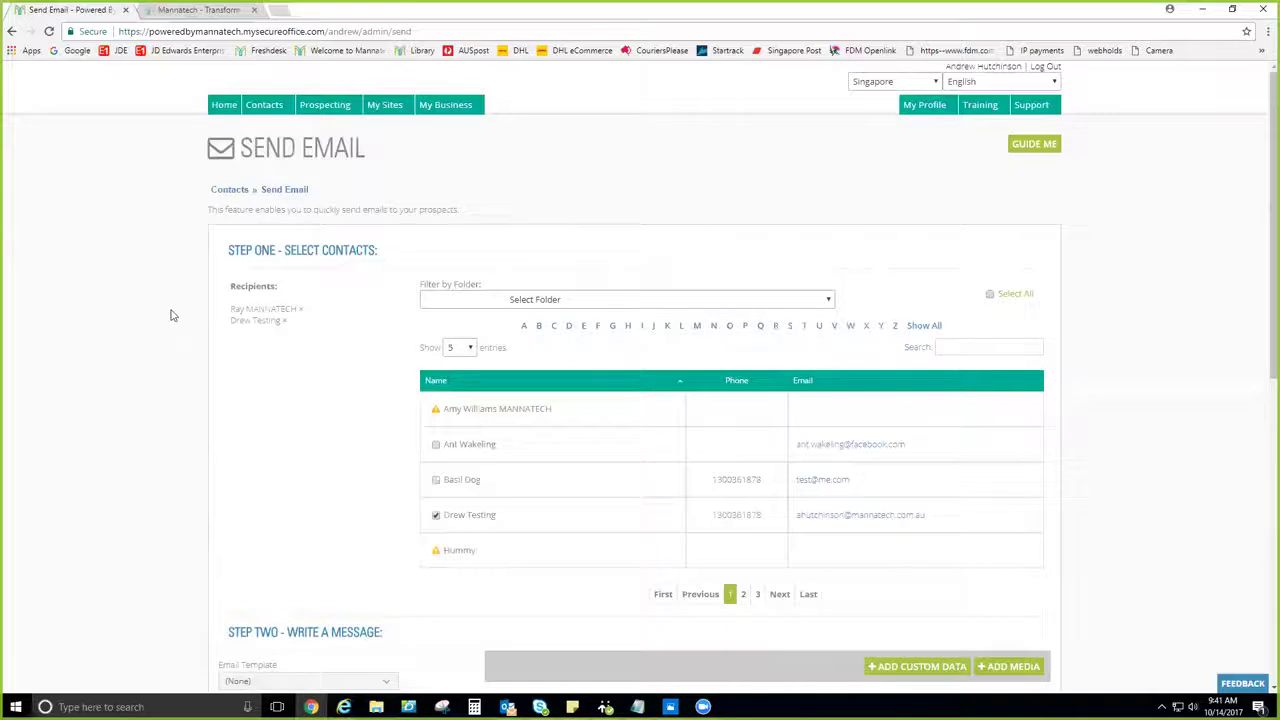
Look over the prefilled recipients on the email form, and return to the Contacts page to review the full list
{"action": "scroll", "coordinate": [171, 316], "scroll_direction": "down", "scroll_amount": 1}
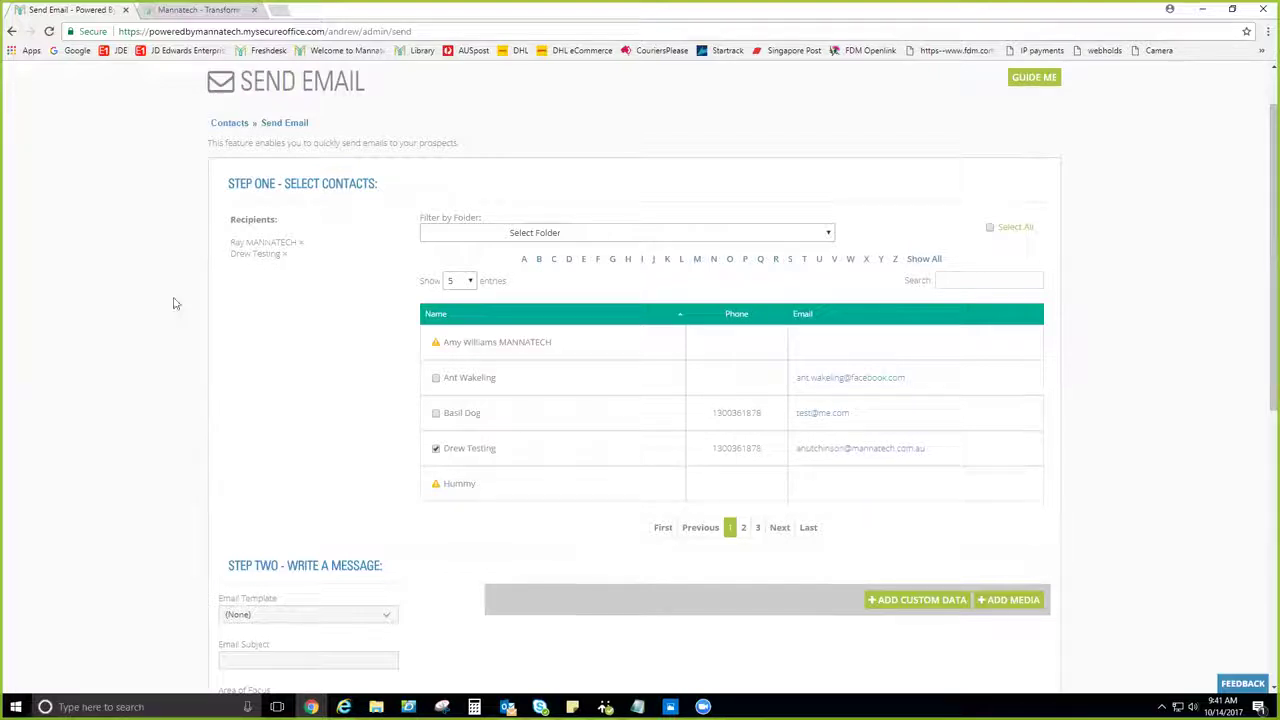
{"action": "scroll", "coordinate": [168, 305], "scroll_direction": "up", "scroll_amount": 1}
{"action": "left_click", "coordinate": [268, 110]}
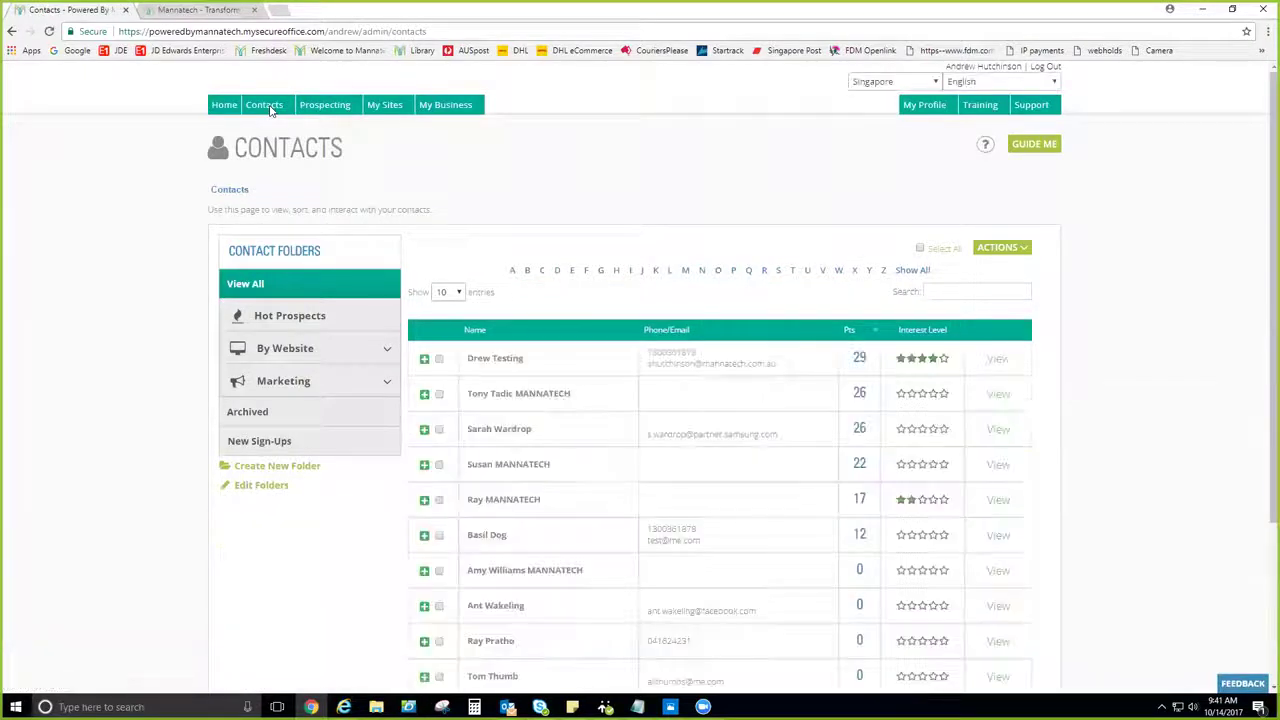
{"action": "mouse_move", "coordinate": [268, 110]}
{"action": "scroll", "coordinate": [125, 248], "scroll_direction": "down", "scroll_amount": 1}
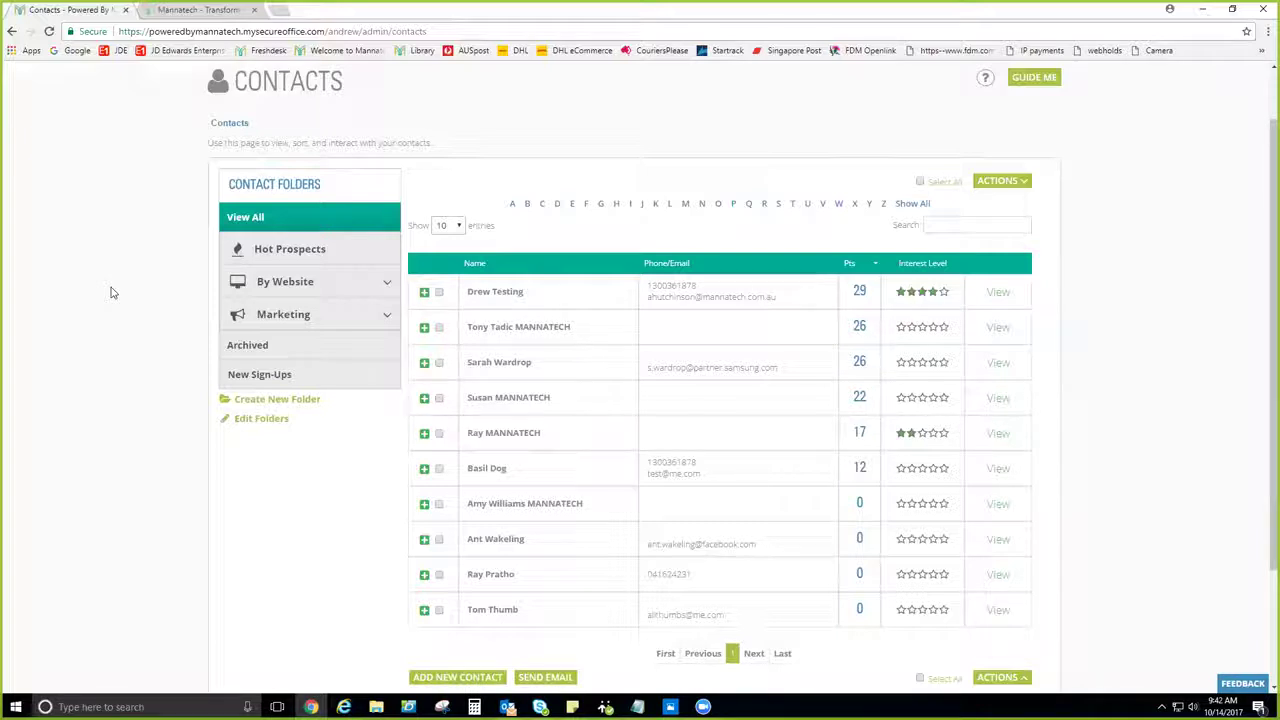
{"action": "scroll", "coordinate": [114, 292], "scroll_direction": "up", "scroll_amount": 1}
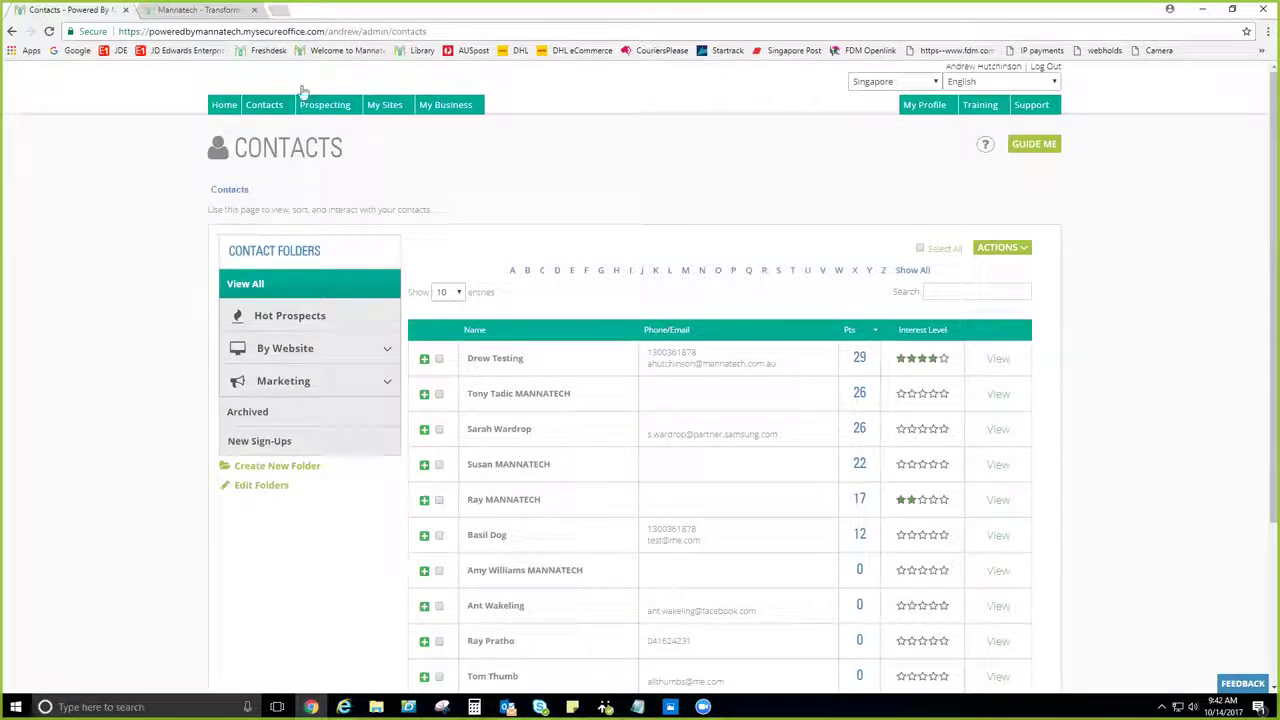
Open the Send an Email tool under Prospecting and go to its message-writing section
{"action": "mouse_move", "coordinate": [324, 106]}
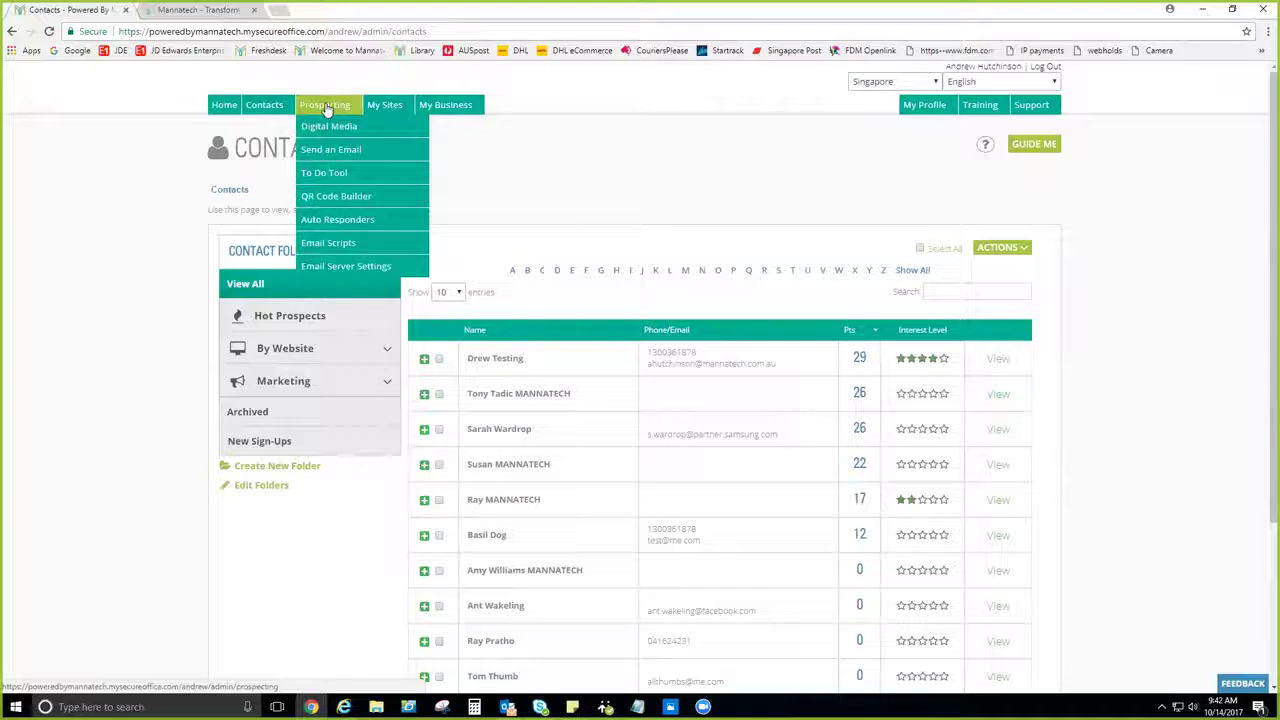
{"action": "left_click", "coordinate": [337, 150]}
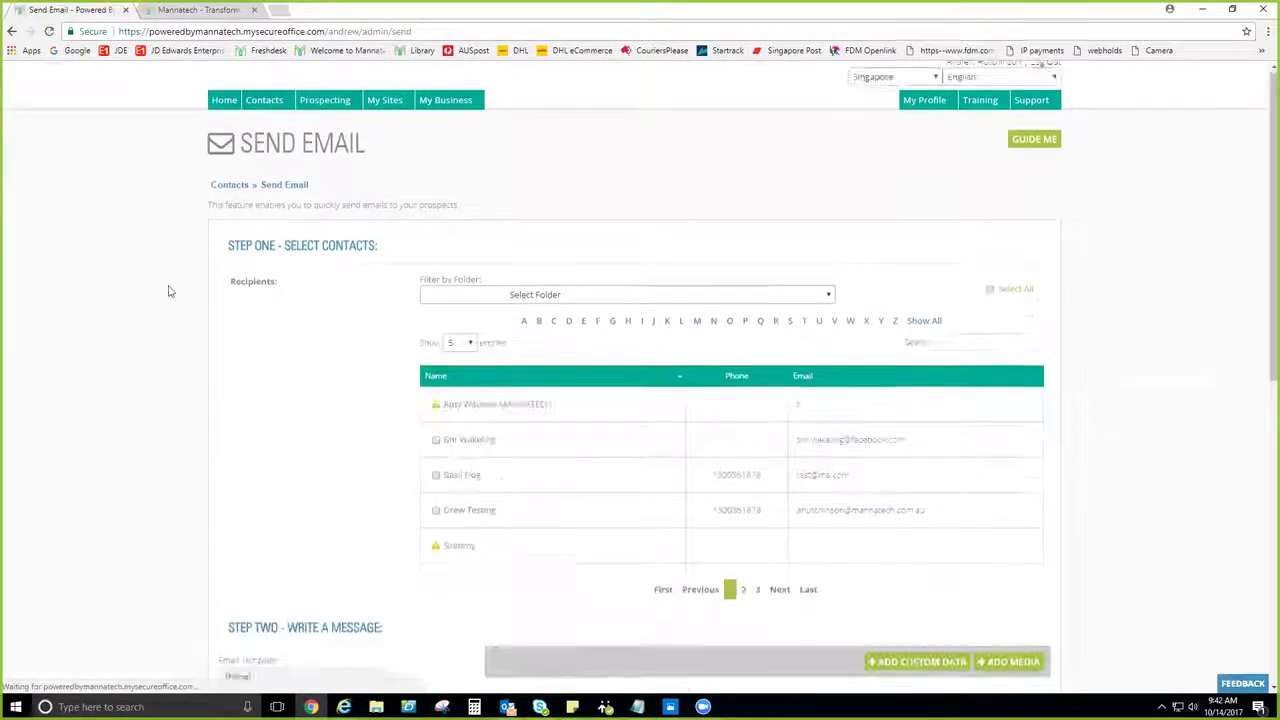
{"action": "scroll", "coordinate": [169, 289], "scroll_direction": "down", "scroll_amount": 5}
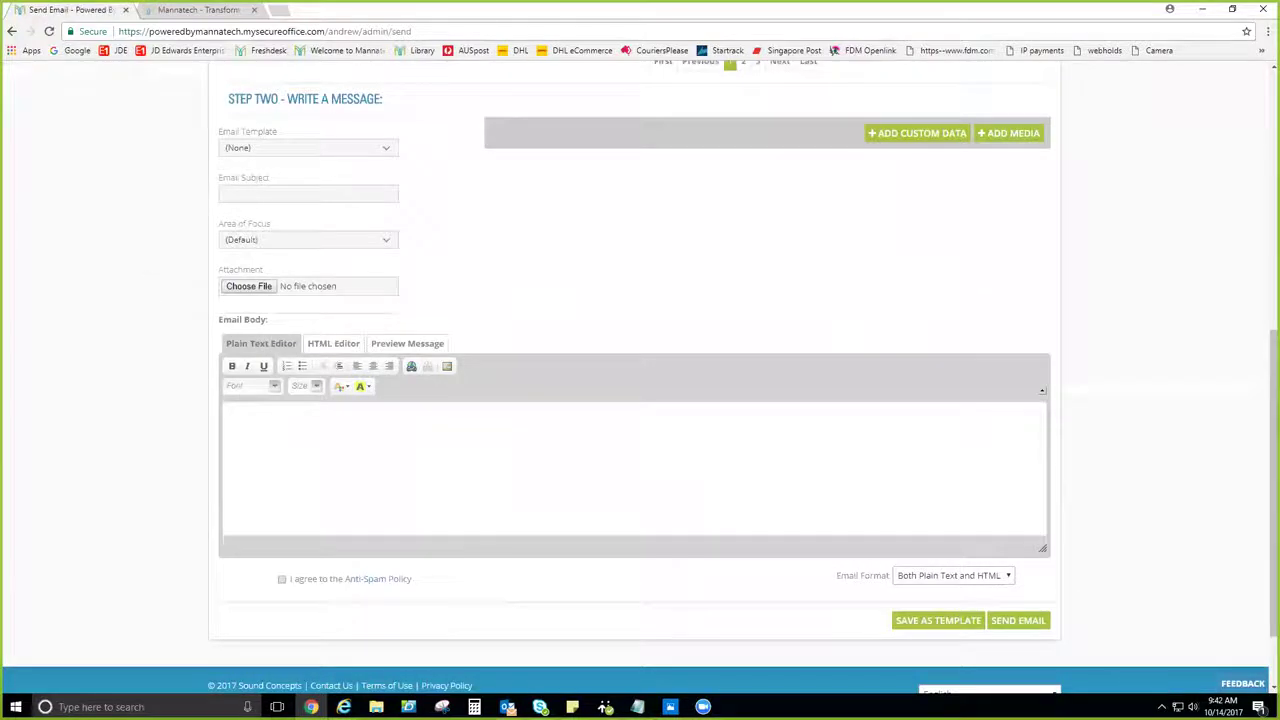
Copy the Mannatech product-retirement newsletter from Outlook and paste it into the email body in Chrome
{"action": "left_click", "coordinate": [507, 707]}
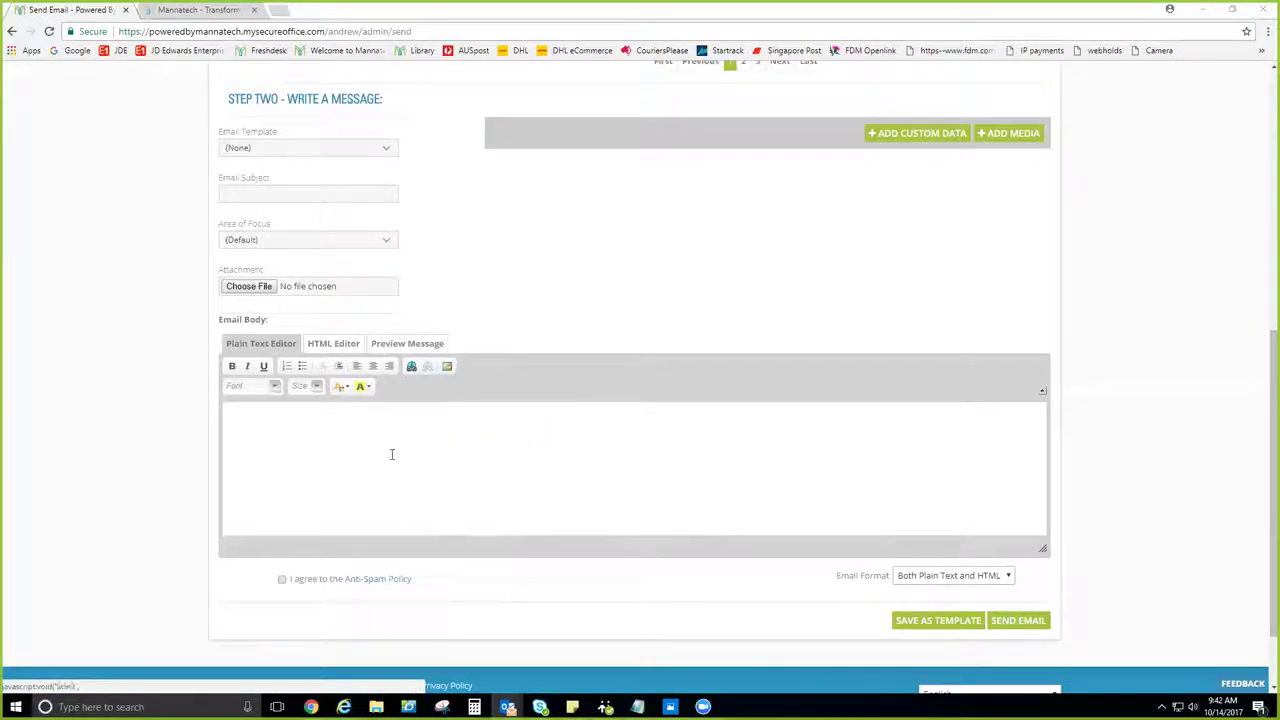
{"action": "scroll", "coordinate": [186, 229], "scroll_direction": "up", "scroll_amount": 3}
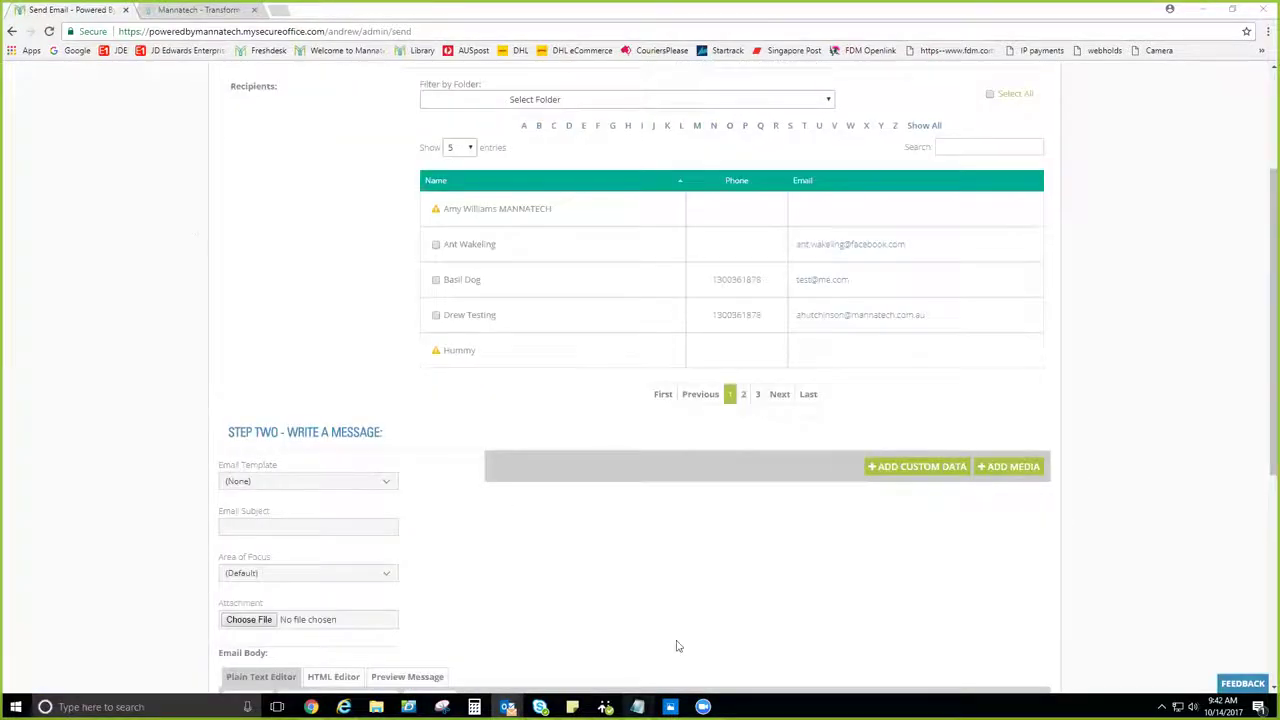
{"action": "scroll", "coordinate": [677, 646], "scroll_direction": "down", "scroll_amount": 3}
{"action": "left_click", "coordinate": [389, 427]}
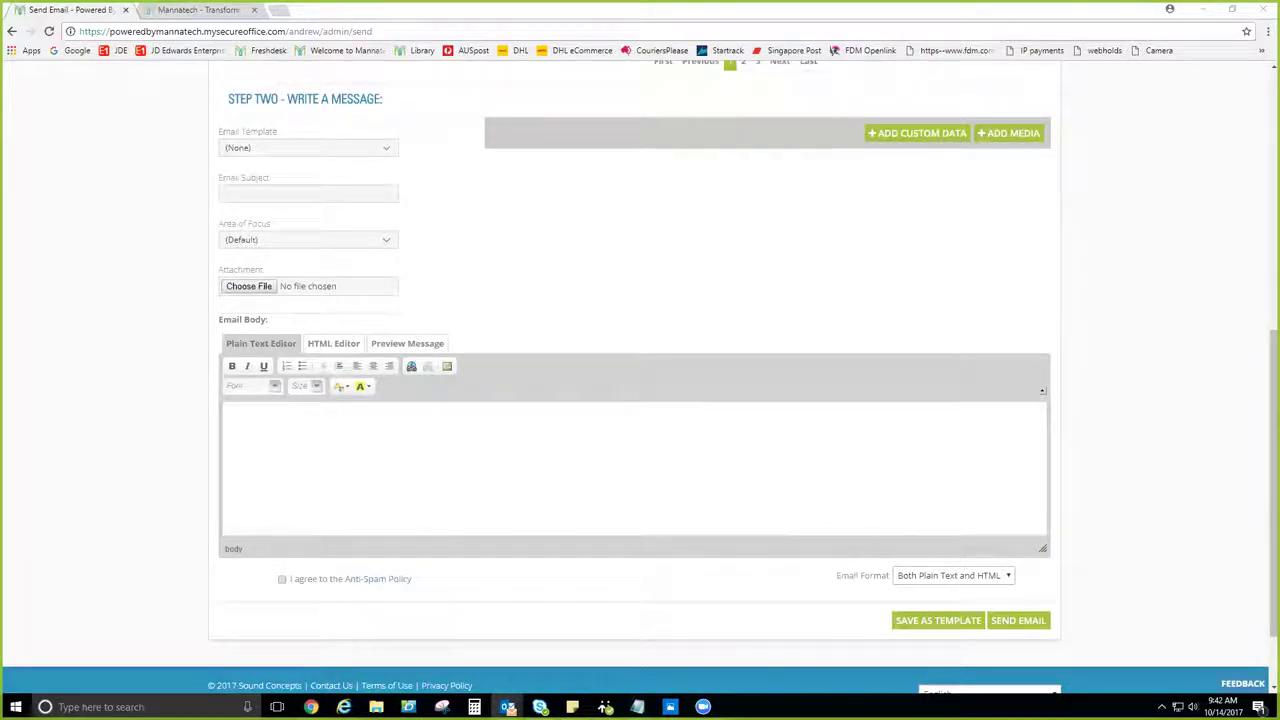
{"action": "left_click", "coordinate": [311, 414]}
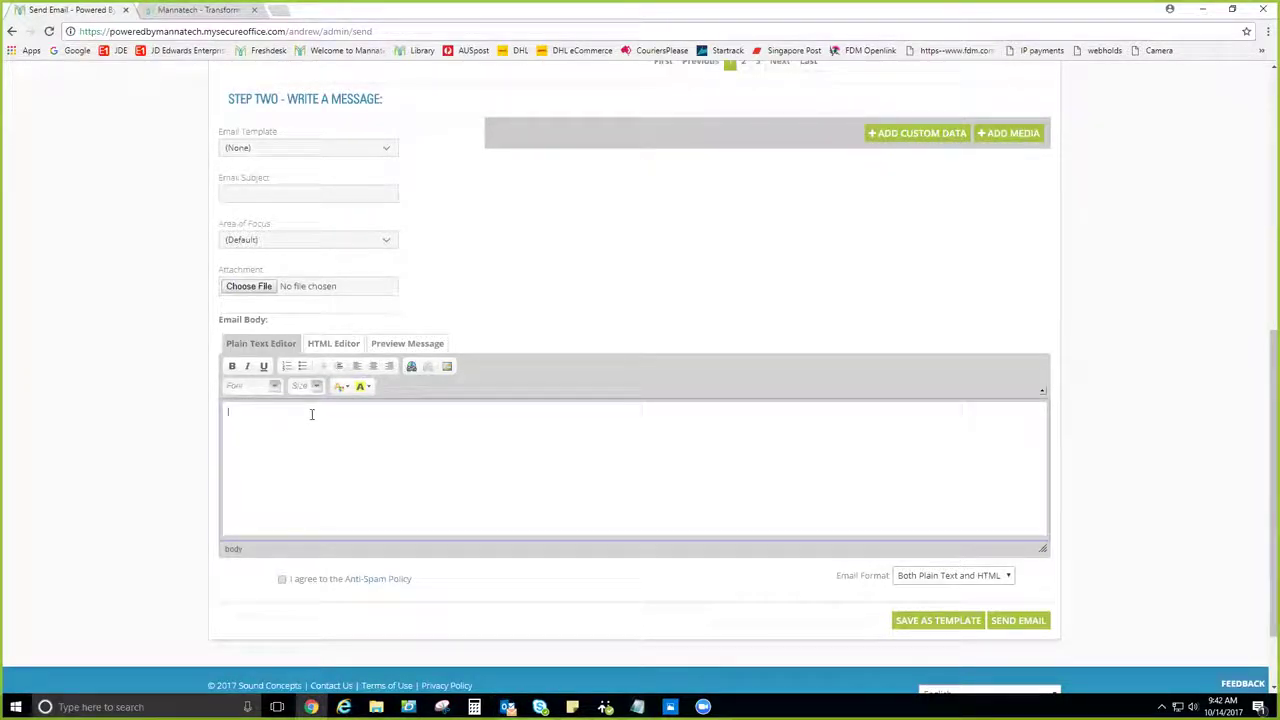
{"action": "key", "text": "ctrl+v"}
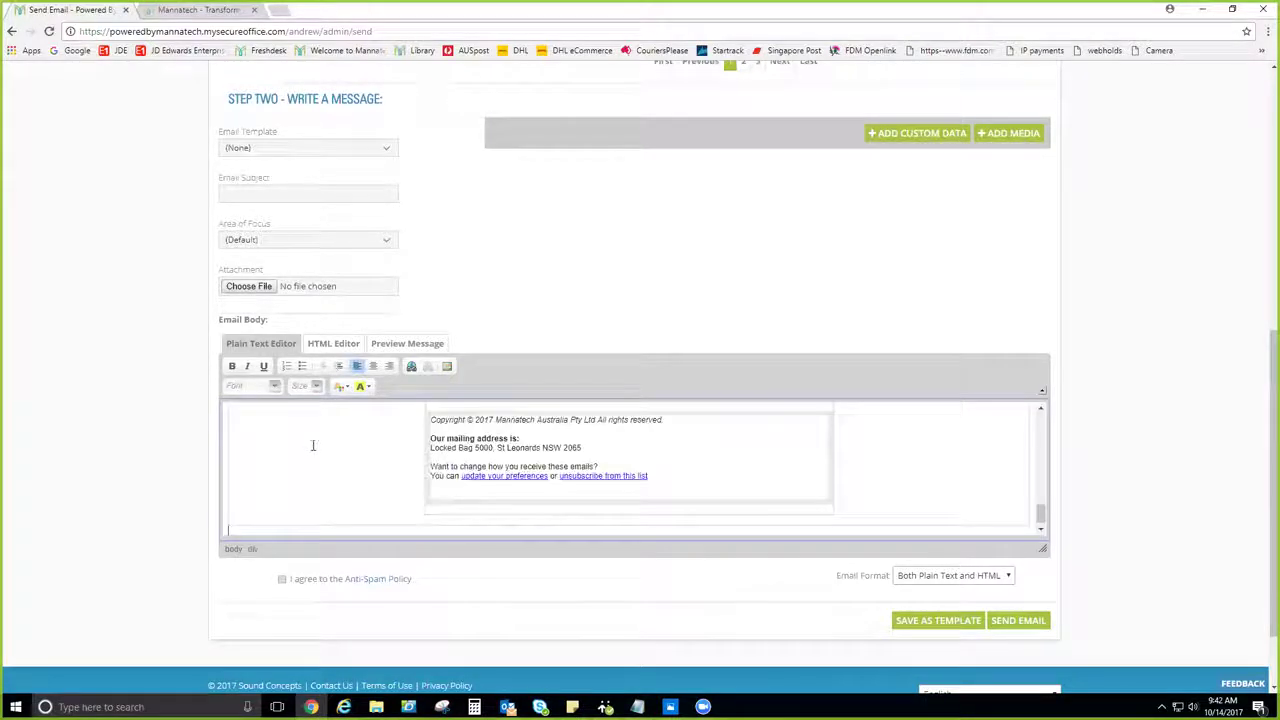
Preview the message and examine the pasted newsletter's layout from its header to its footer
{"action": "scroll", "coordinate": [328, 466], "scroll_direction": "up", "scroll_amount": 10}
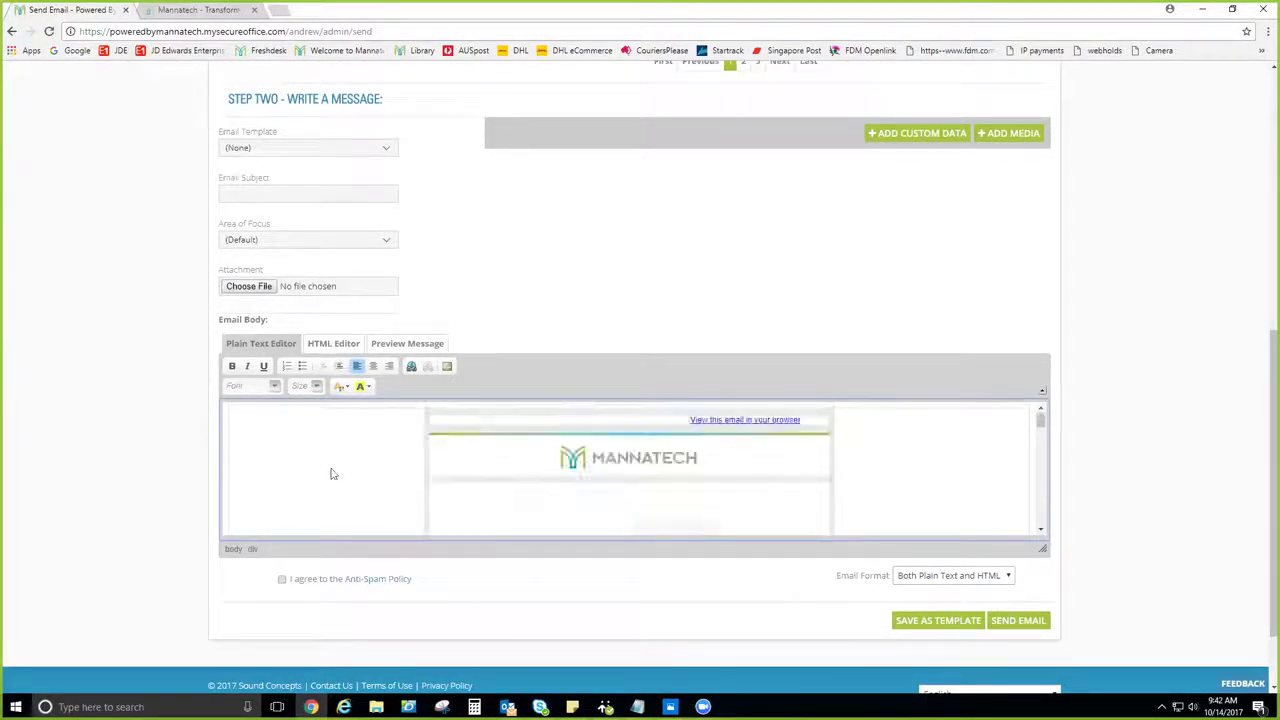
{"action": "scroll", "coordinate": [908, 541], "scroll_direction": "up", "scroll_amount": 3}
{"action": "scroll", "coordinate": [1234, 534], "scroll_direction": "down", "scroll_amount": 4}
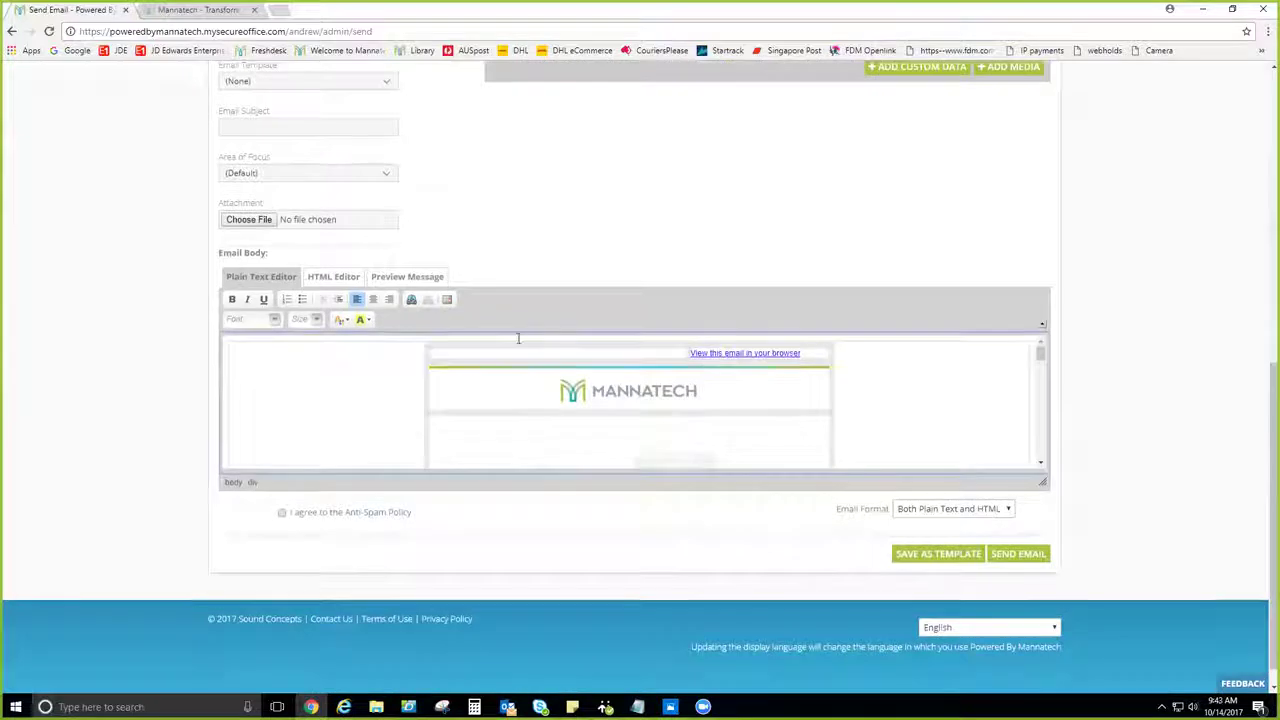
{"action": "left_click", "coordinate": [405, 277]}
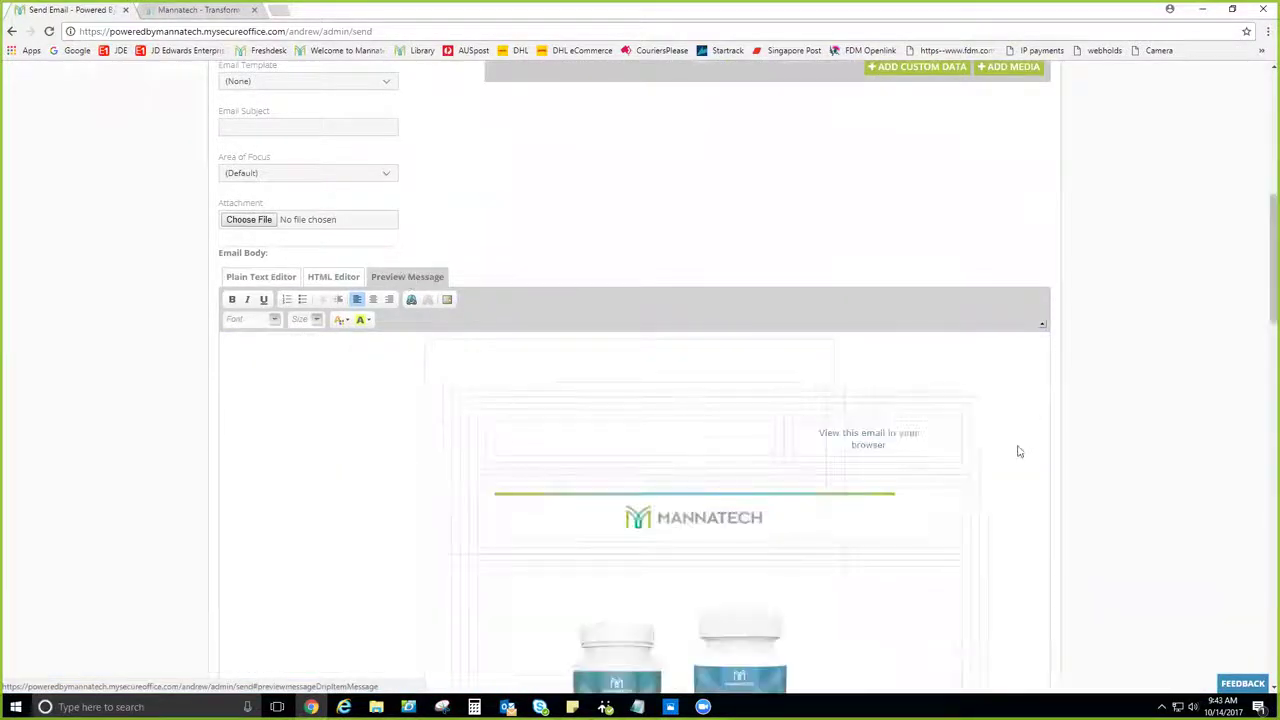
{"action": "scroll", "coordinate": [1142, 389], "scroll_direction": "down", "scroll_amount": 3}
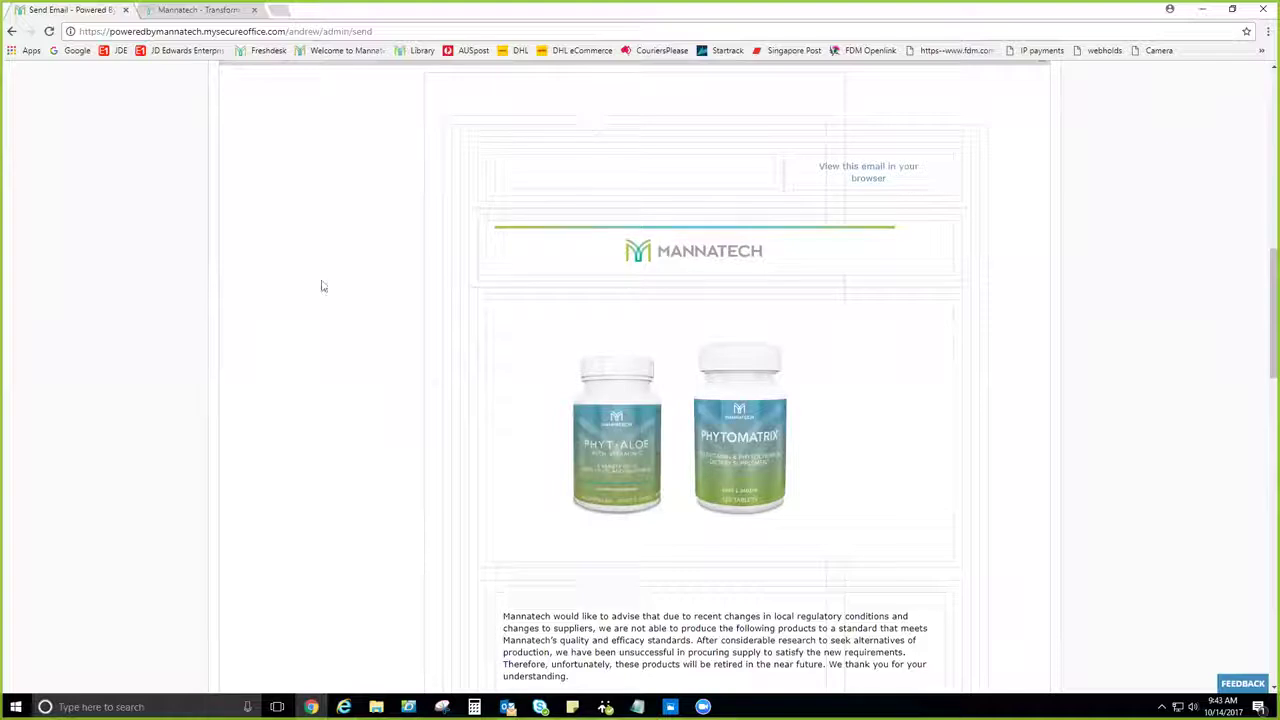
{"action": "scroll", "coordinate": [925, 369], "scroll_direction": "down", "scroll_amount": 7}
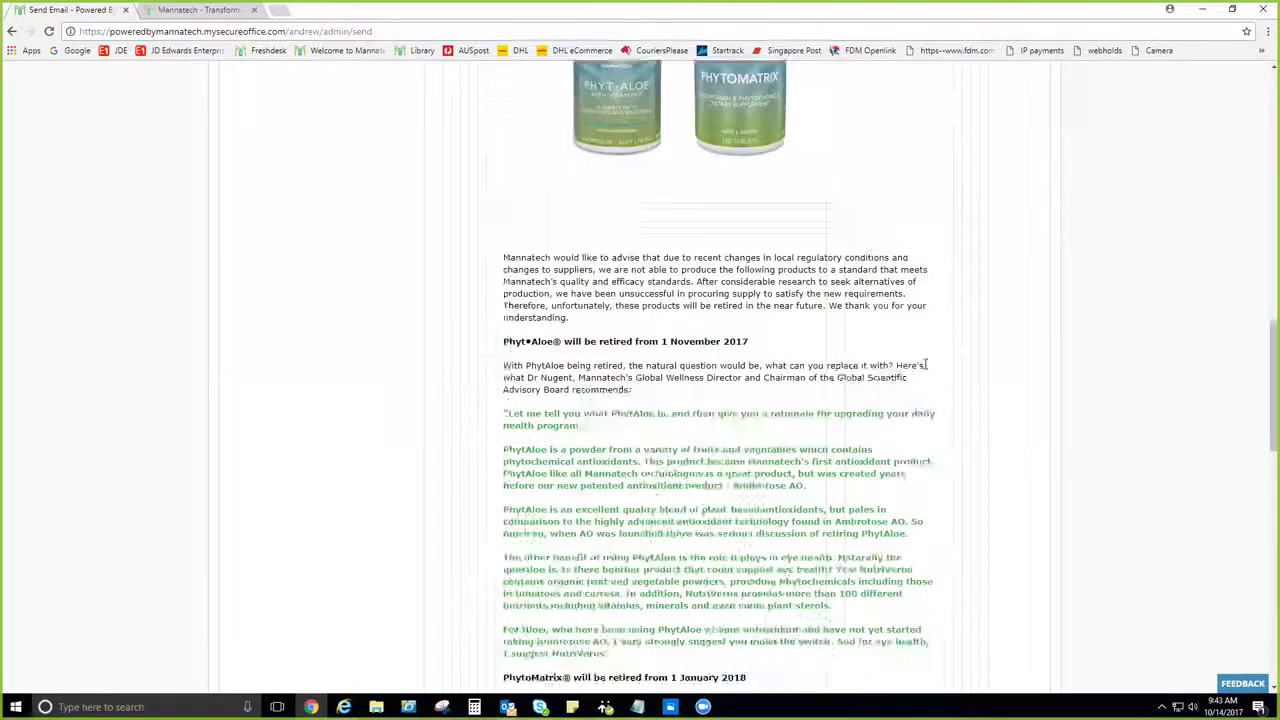
{"action": "scroll", "coordinate": [925, 369], "scroll_direction": "down", "scroll_amount": 6}
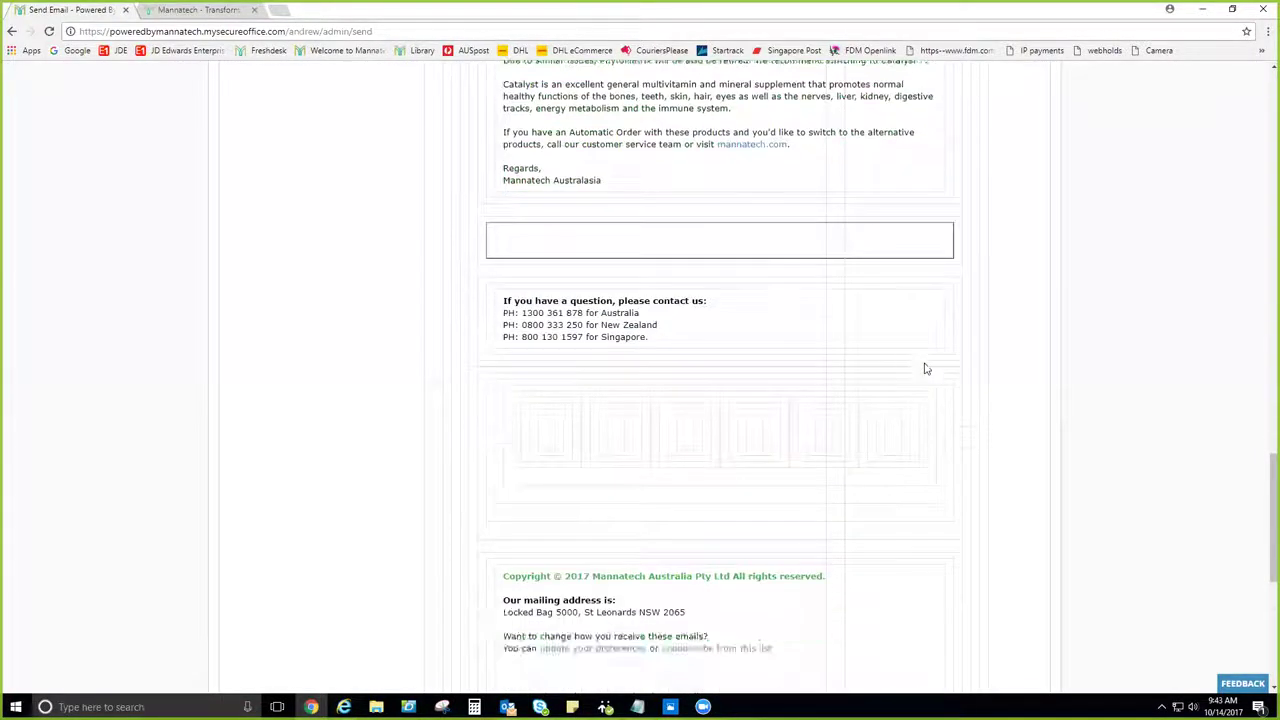
{"action": "scroll", "coordinate": [928, 375], "scroll_direction": "up", "scroll_amount": 4}
{"action": "scroll", "coordinate": [931, 383], "scroll_direction": "up", "scroll_amount": 12}
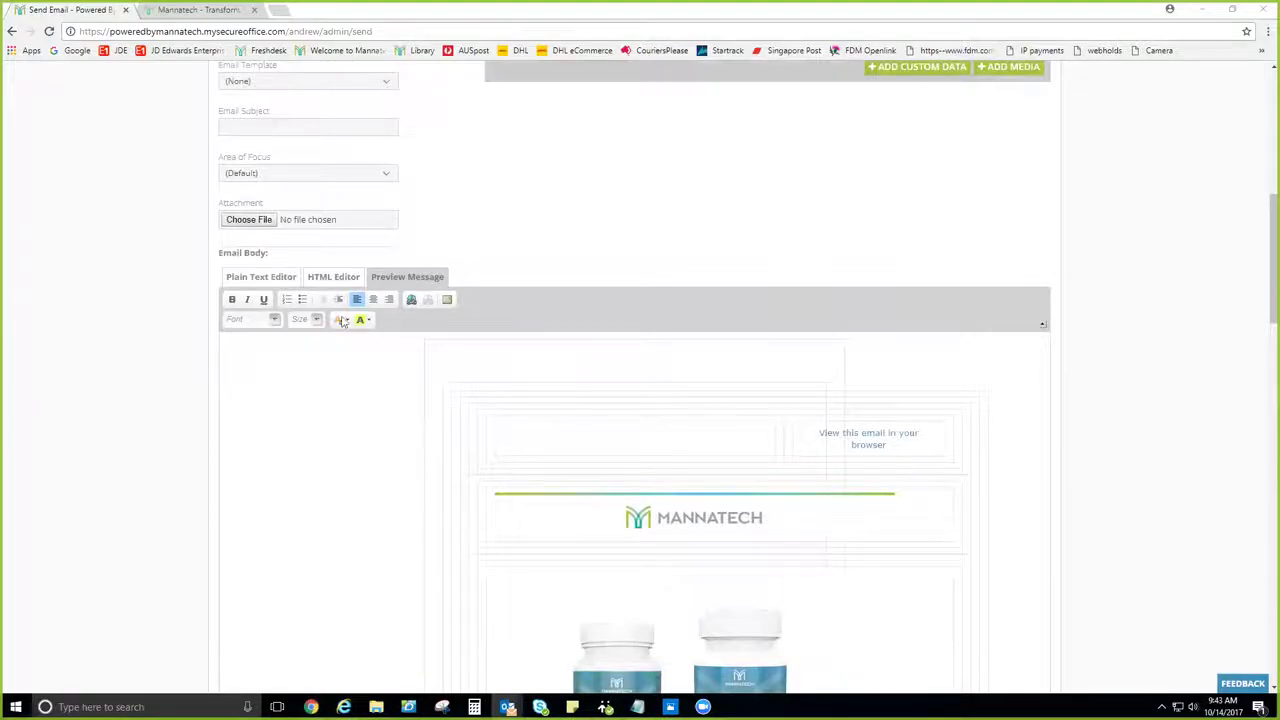
Return to the plain text editor and delete the pasted newsletter from the email body
{"action": "left_click", "coordinate": [258, 282]}
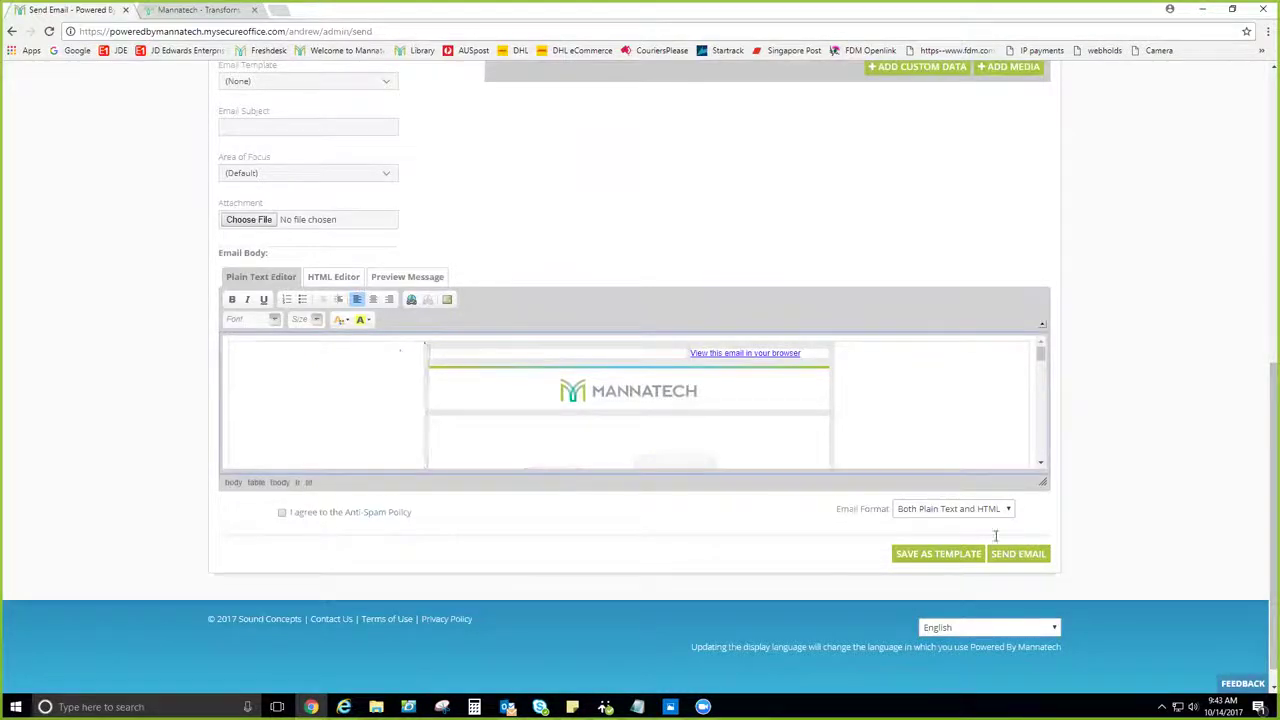
{"action": "left_click_drag", "start_coordinate": [399, 350], "coordinate": [1015, 598]}
{"action": "key", "text": "Delete"}
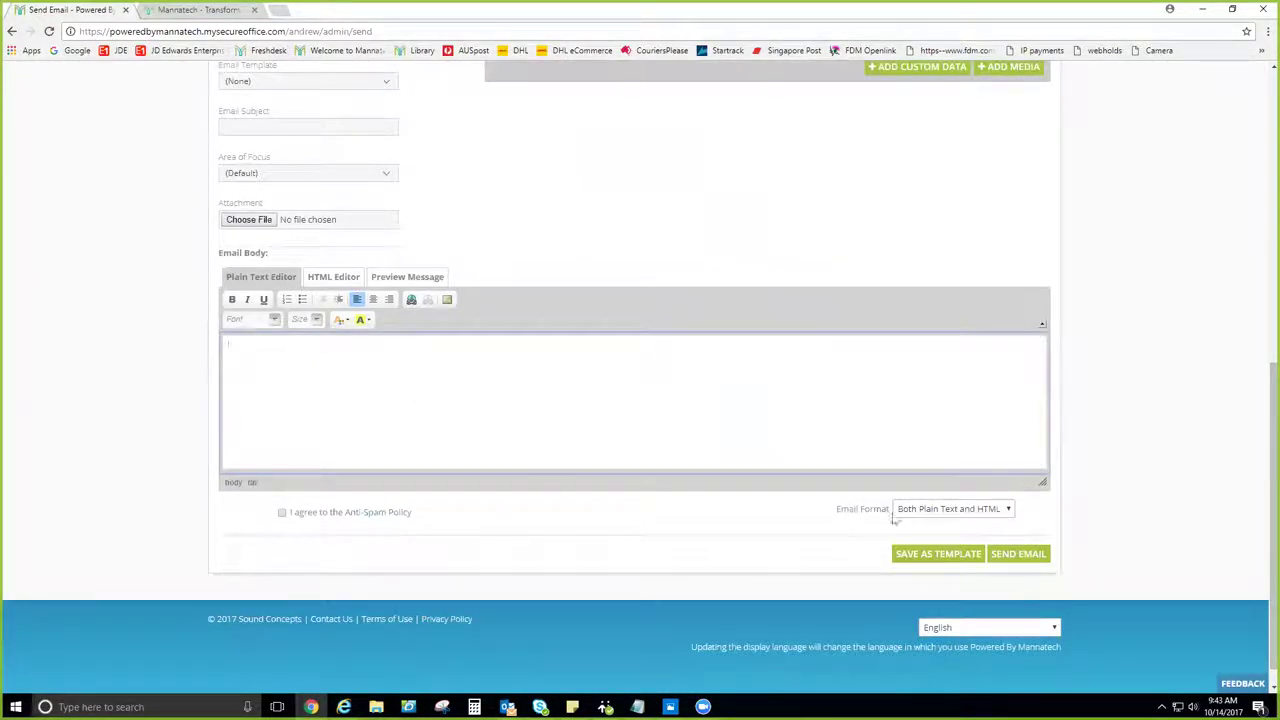
Paste the newsletter's product bottle image into the email body and add the article text copied from Outlook below it
{"action": "scroll", "coordinate": [540, 440], "scroll_direction": "up", "scroll_amount": 4}
{"action": "scroll", "coordinate": [522, 510], "scroll_direction": "down", "scroll_amount": 4}
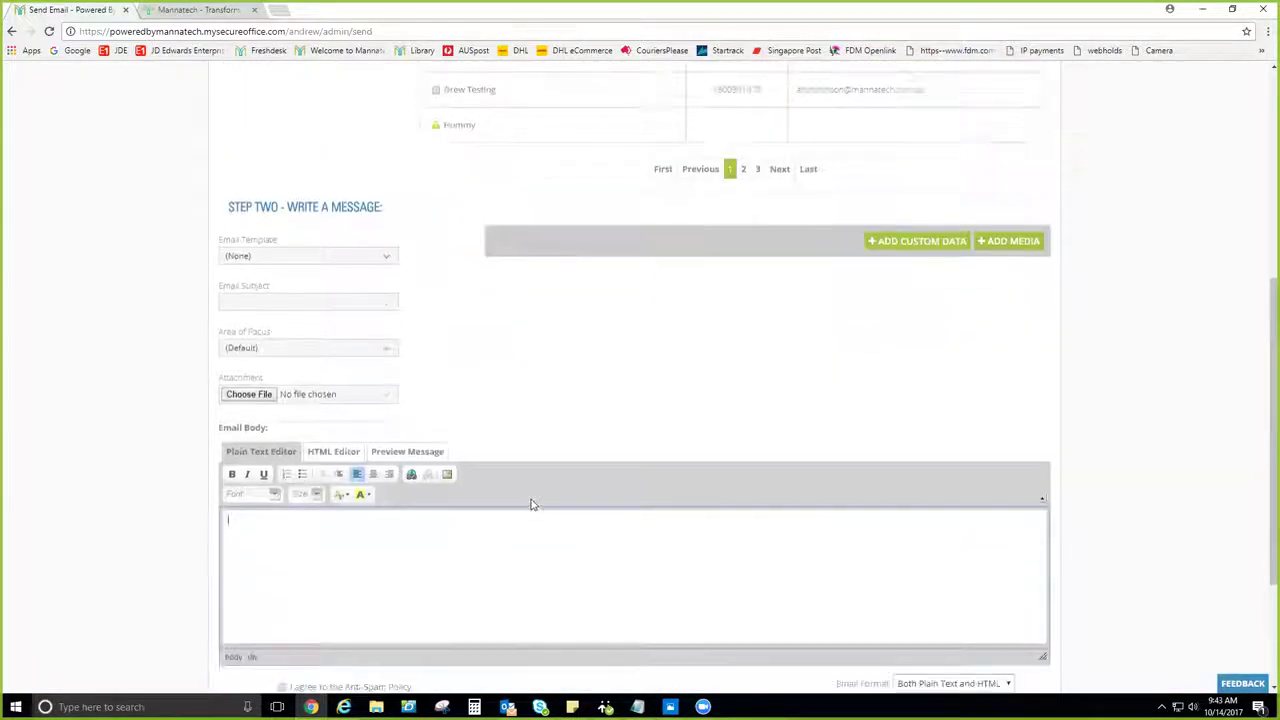
{"action": "scroll", "coordinate": [611, 477], "scroll_direction": "up", "scroll_amount": 3}
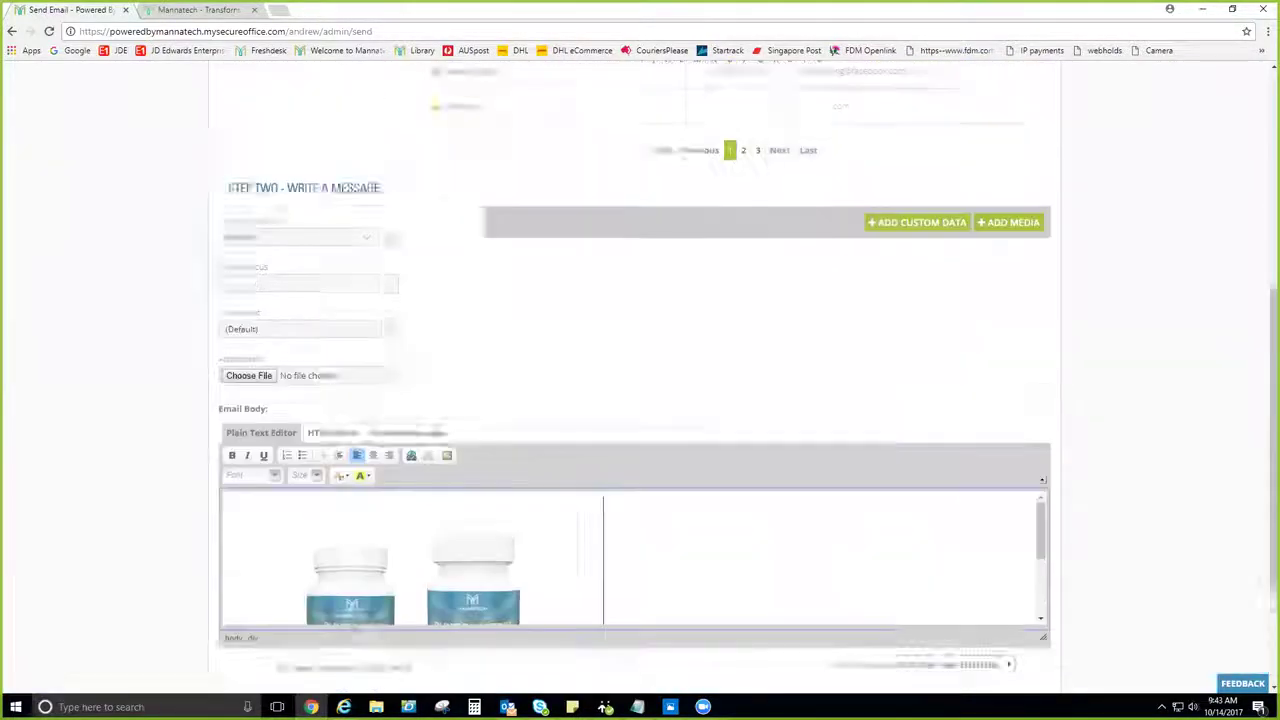
{"action": "scroll", "coordinate": [634, 480], "scroll_direction": "down", "scroll_amount": 2}
{"action": "scroll", "coordinate": [633, 474], "scroll_direction": "down", "scroll_amount": 3}
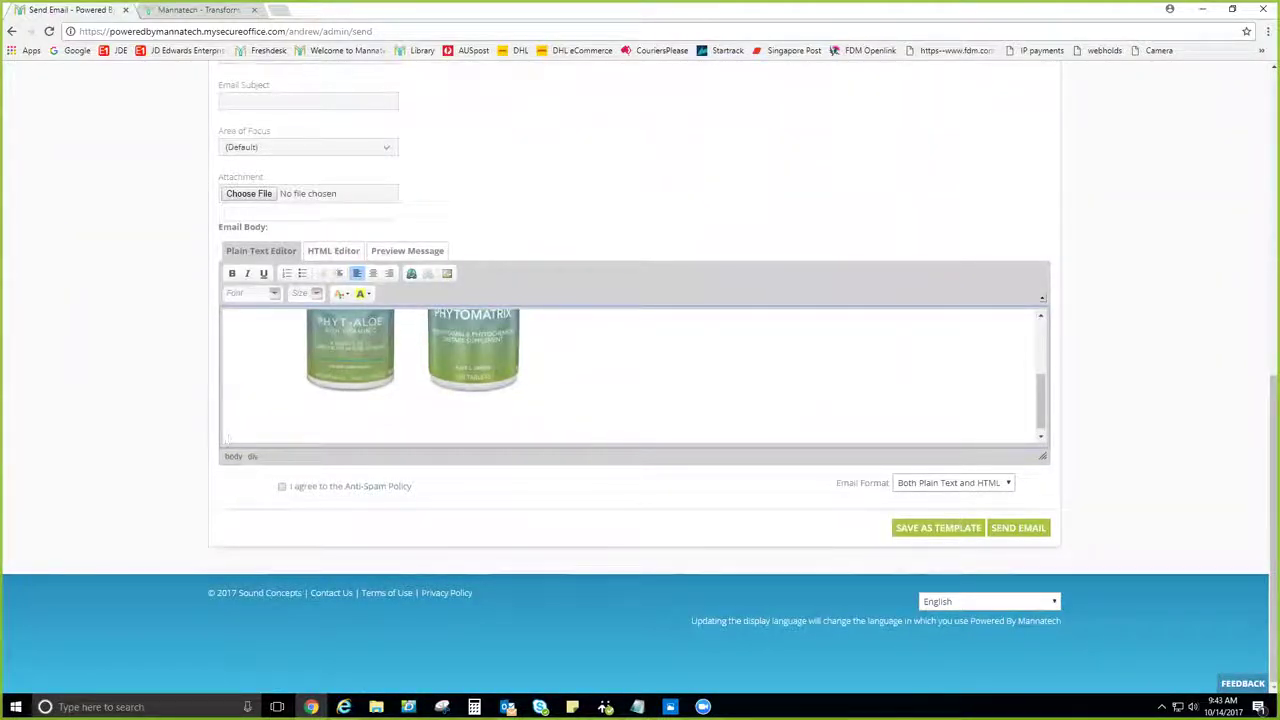
{"action": "key", "text": "alt+Tab"}
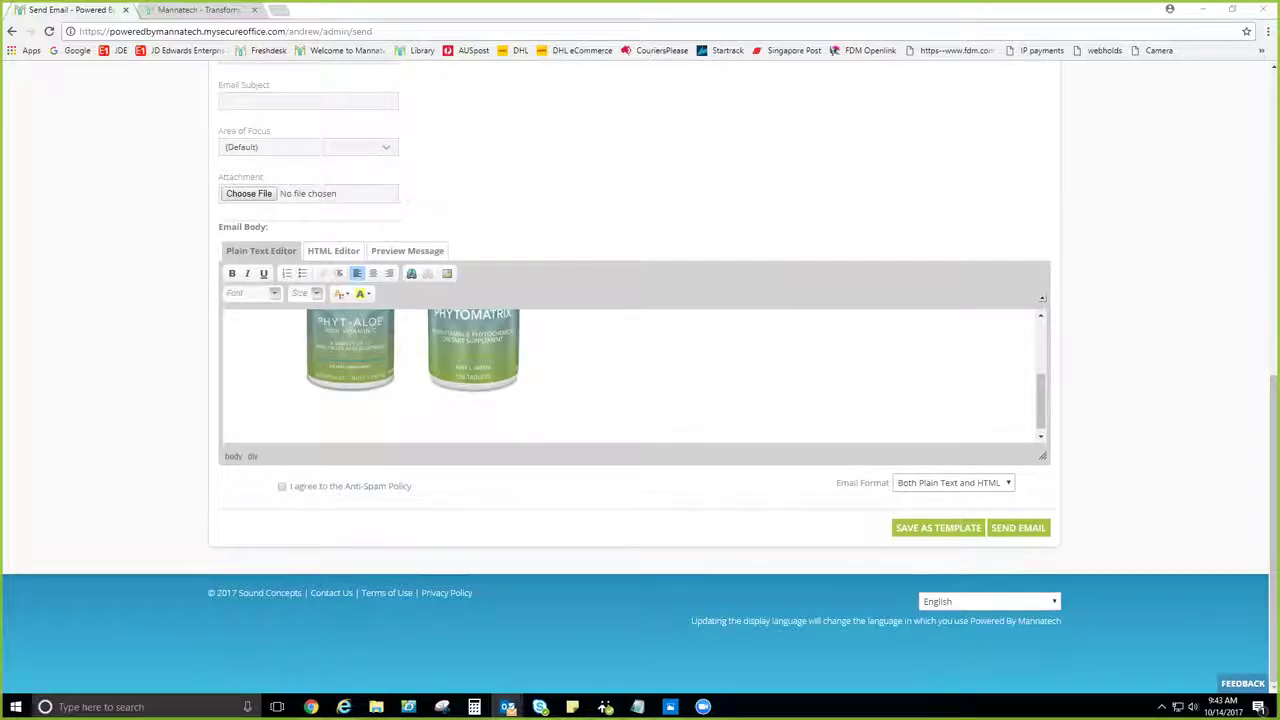
{"action": "left_click", "coordinate": [386, 428]}
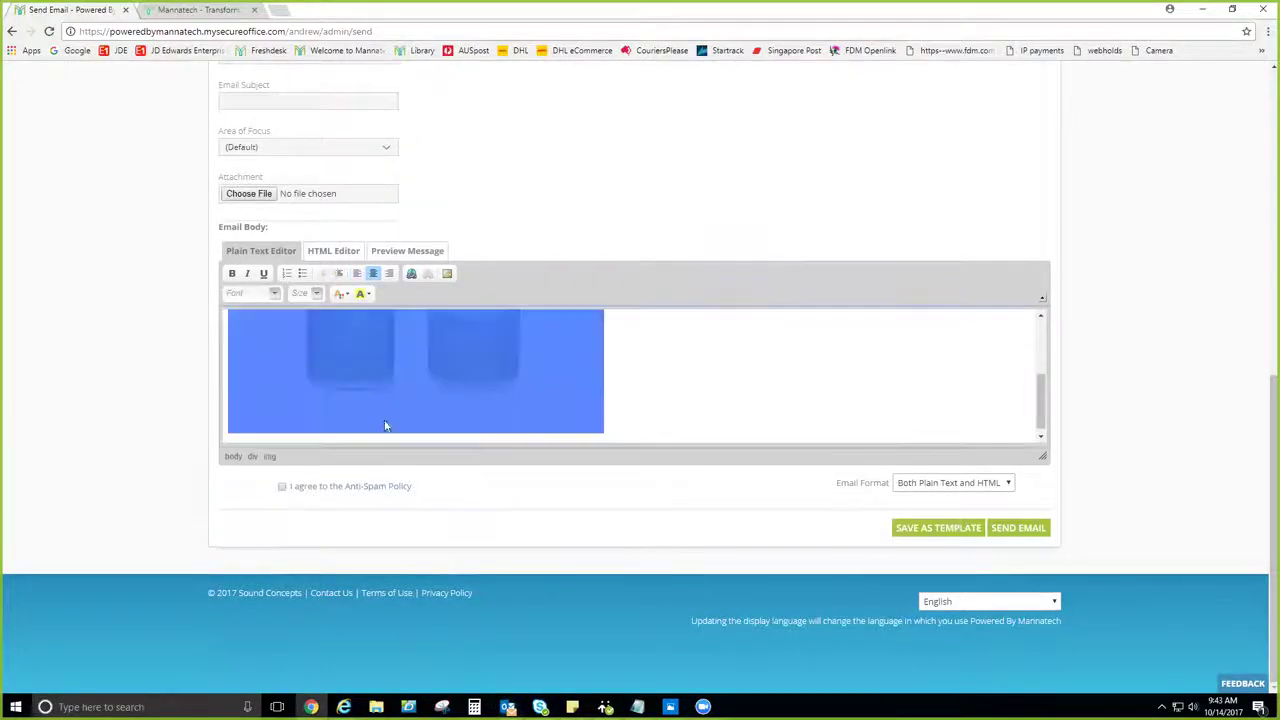
{"action": "left_click", "coordinate": [380, 440]}
{"action": "scroll", "coordinate": [381, 442], "scroll_direction": "up", "scroll_amount": 3}
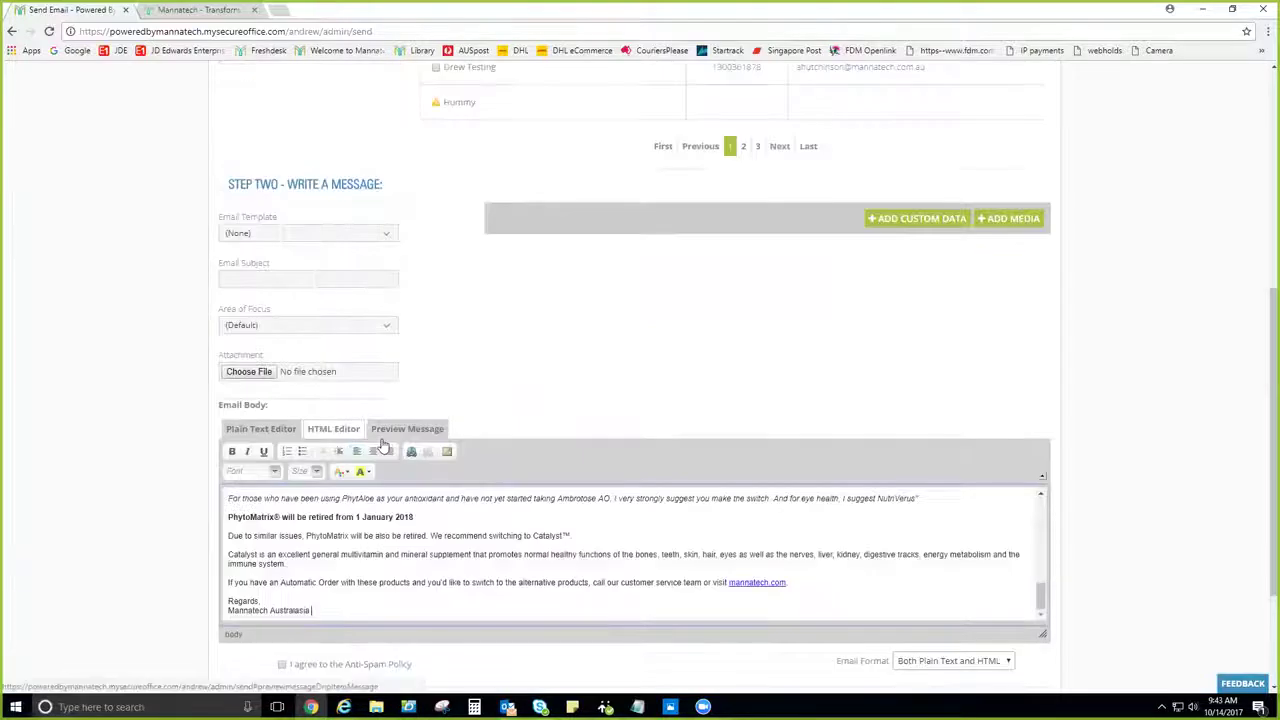
Preview the message and check the layout of the product image, article text and signature footer
{"action": "left_click", "coordinate": [405, 430]}
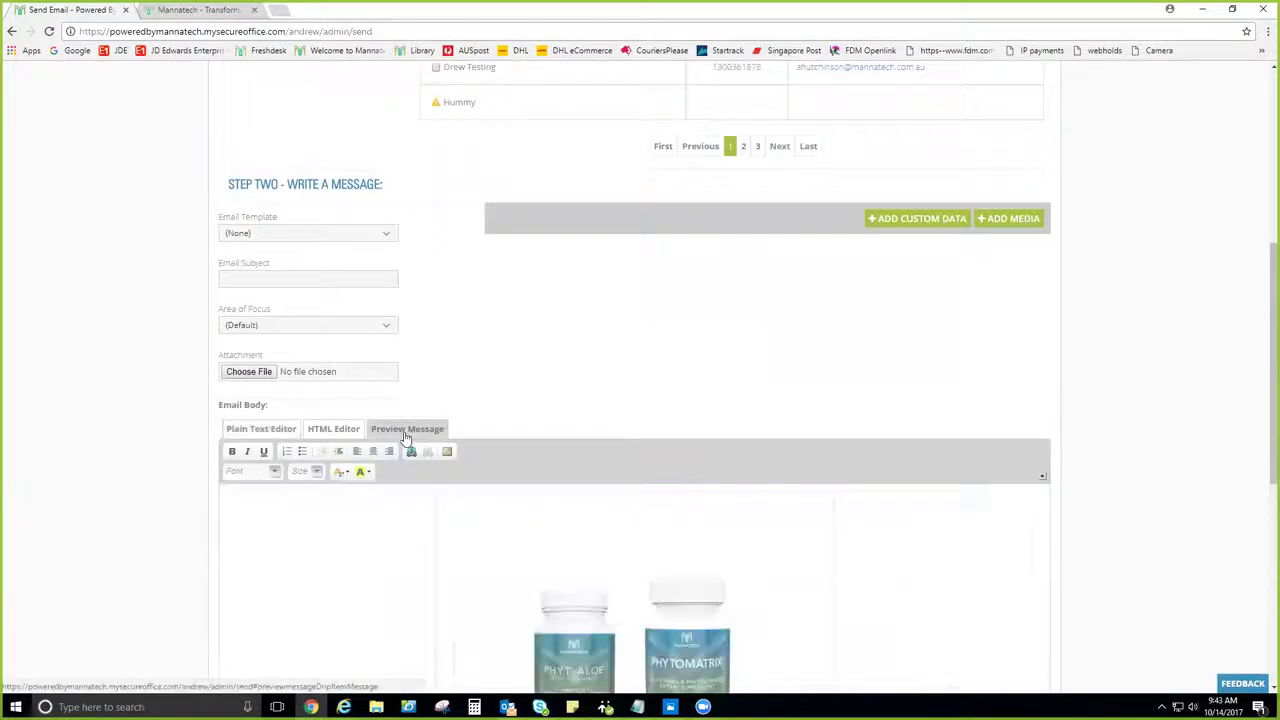
{"action": "scroll", "coordinate": [938, 400], "scroll_direction": "down", "scroll_amount": 5}
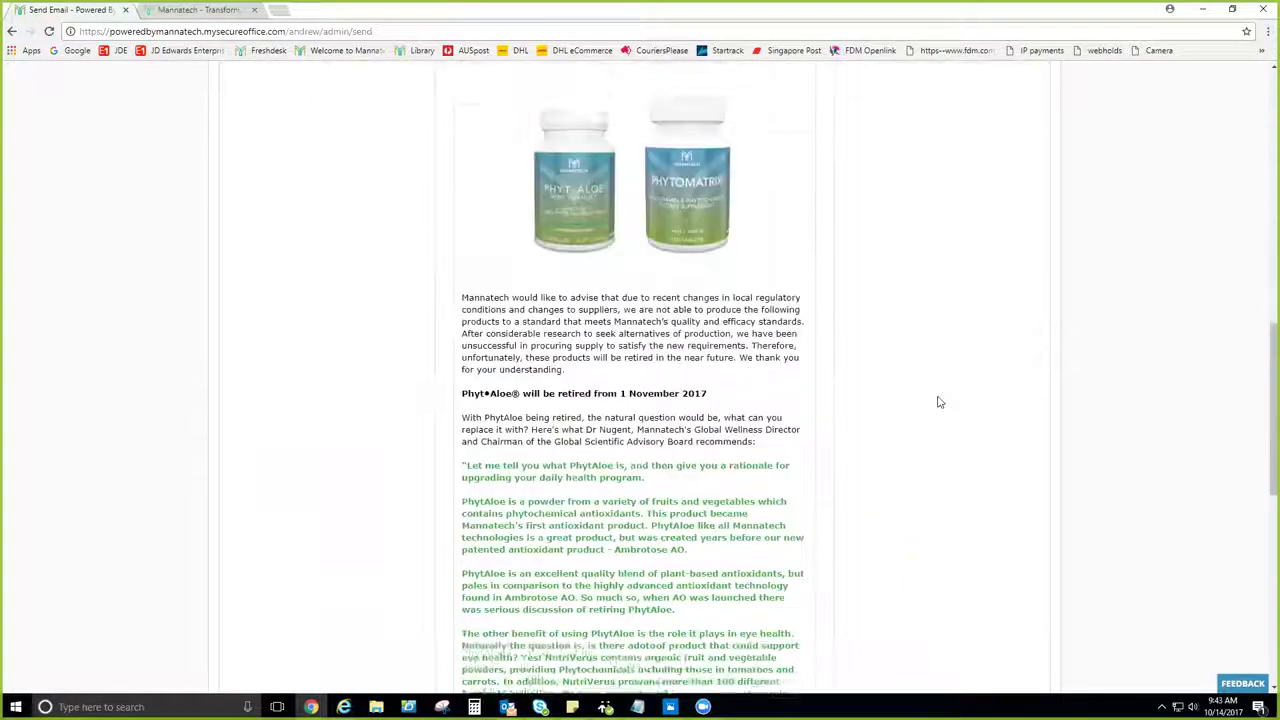
{"action": "scroll", "coordinate": [938, 402], "scroll_direction": "down", "scroll_amount": 4}
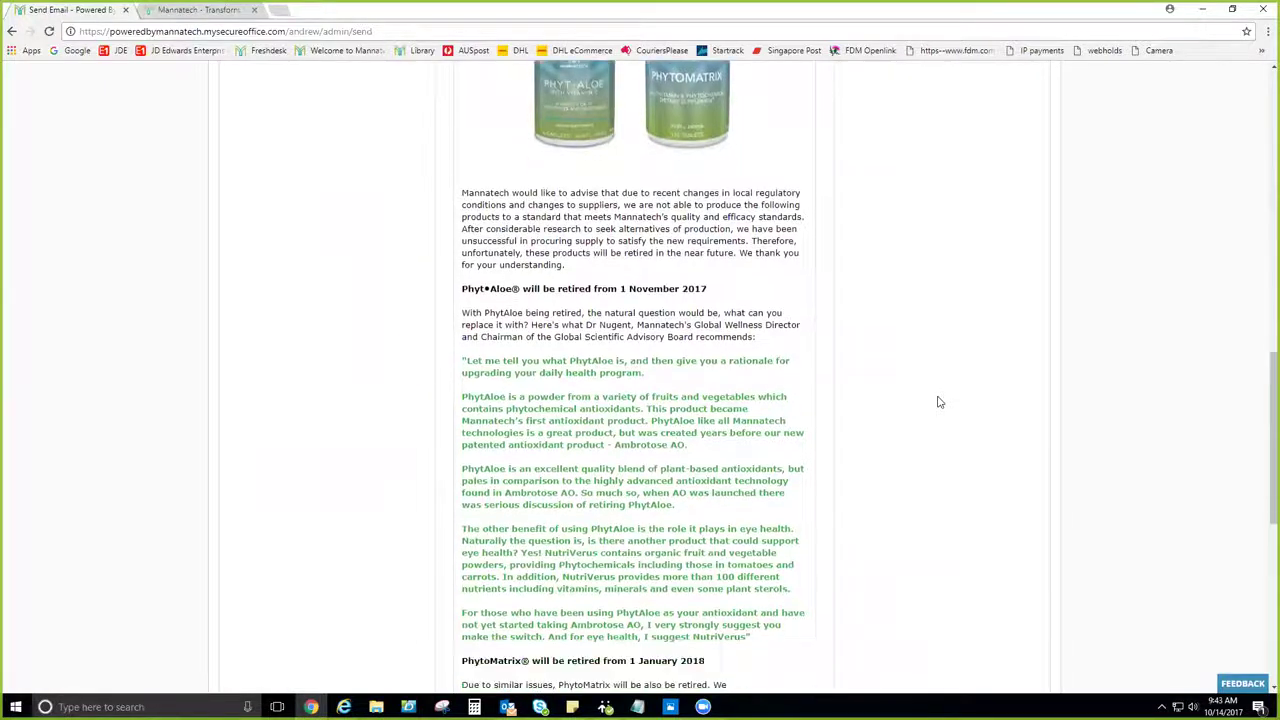
{"action": "scroll", "coordinate": [938, 402], "scroll_direction": "down", "scroll_amount": 1}
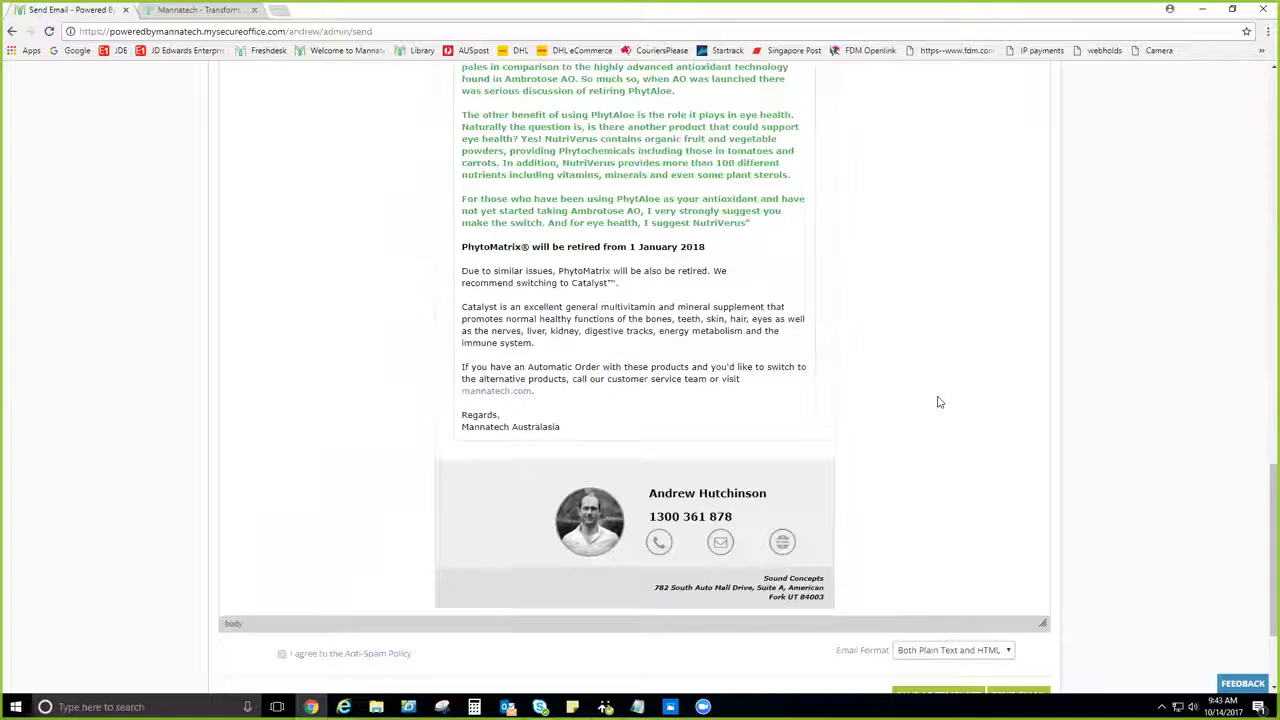
{"action": "scroll", "coordinate": [938, 402], "scroll_direction": "up", "scroll_amount": 5}
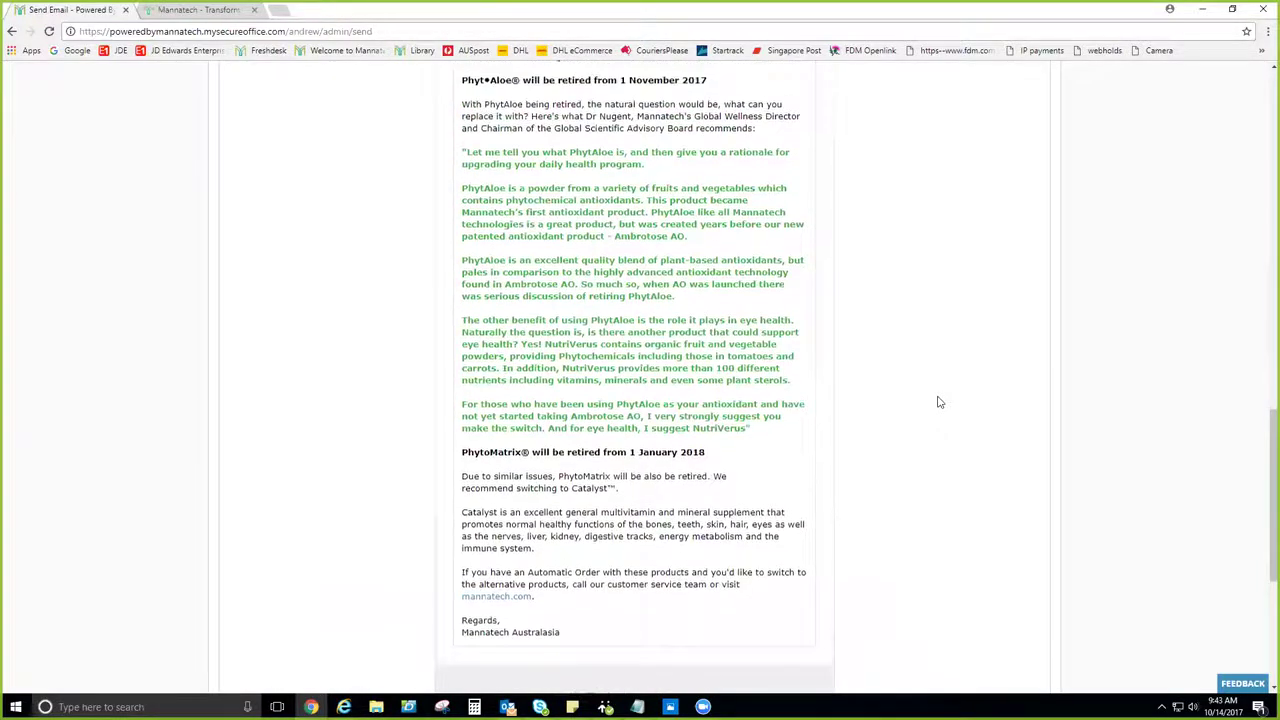
{"action": "scroll", "coordinate": [938, 402], "scroll_direction": "up", "scroll_amount": 3}
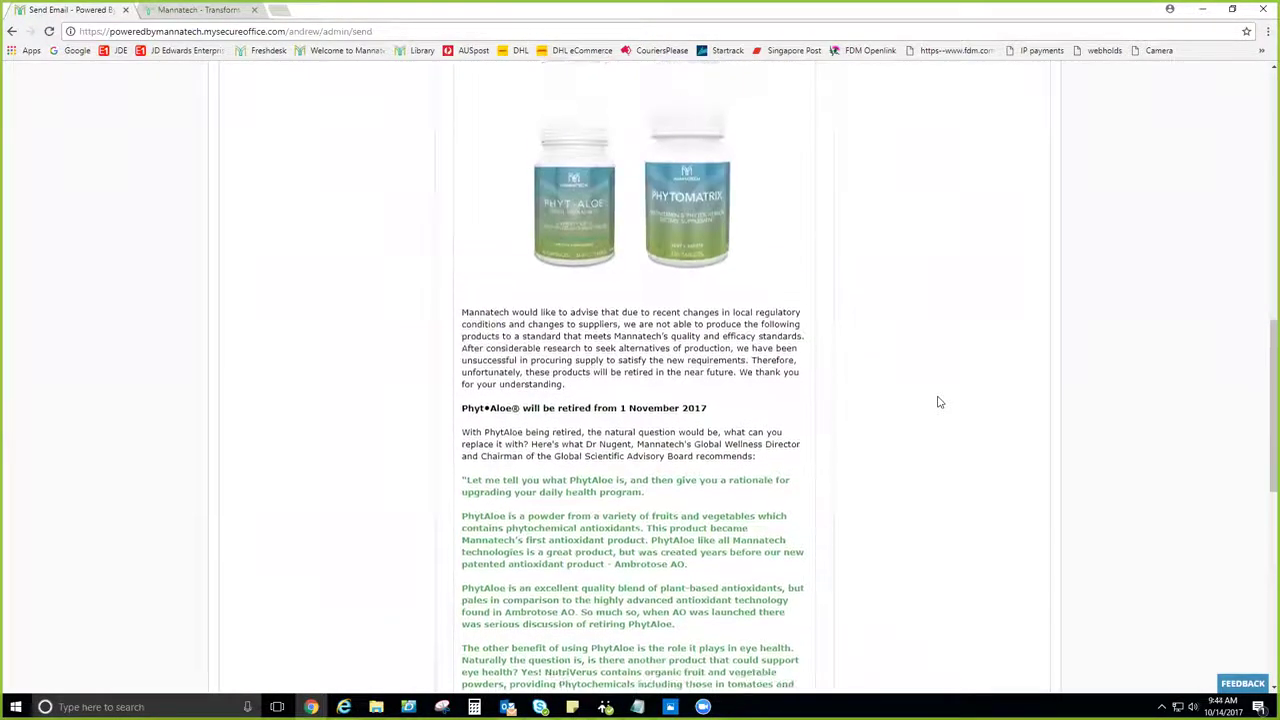
{"action": "scroll", "coordinate": [938, 402], "scroll_direction": "up", "scroll_amount": 2}
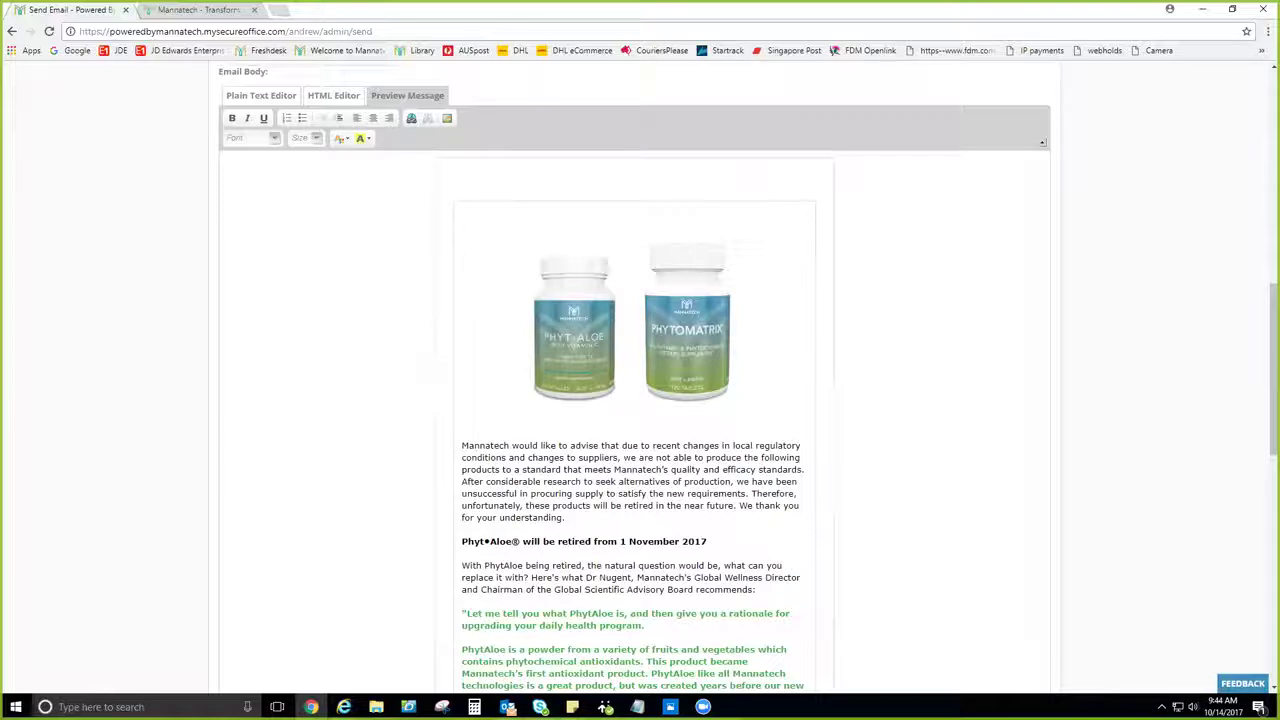
Copy the product bottle image from the newsletter in Outlook and return to the email's plain text editor in Chrome
{"action": "left_click", "coordinate": [508, 707]}
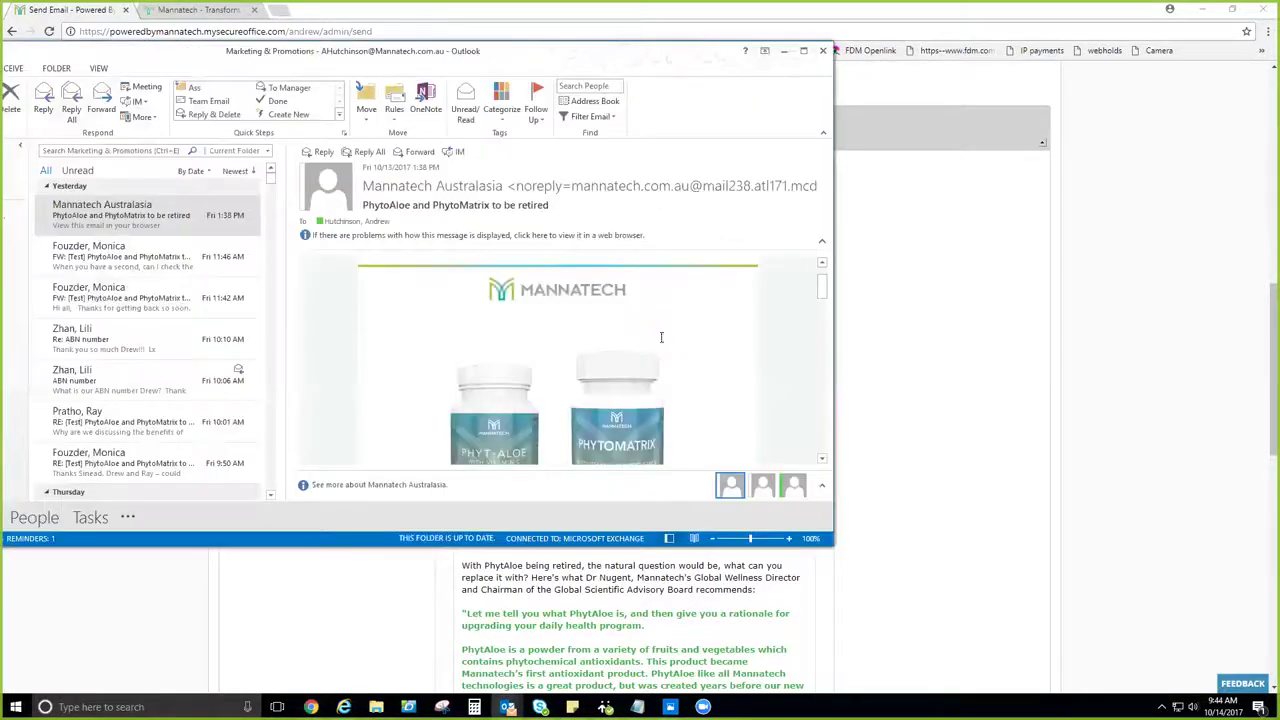
{"action": "double_click", "coordinate": [589, 548]}
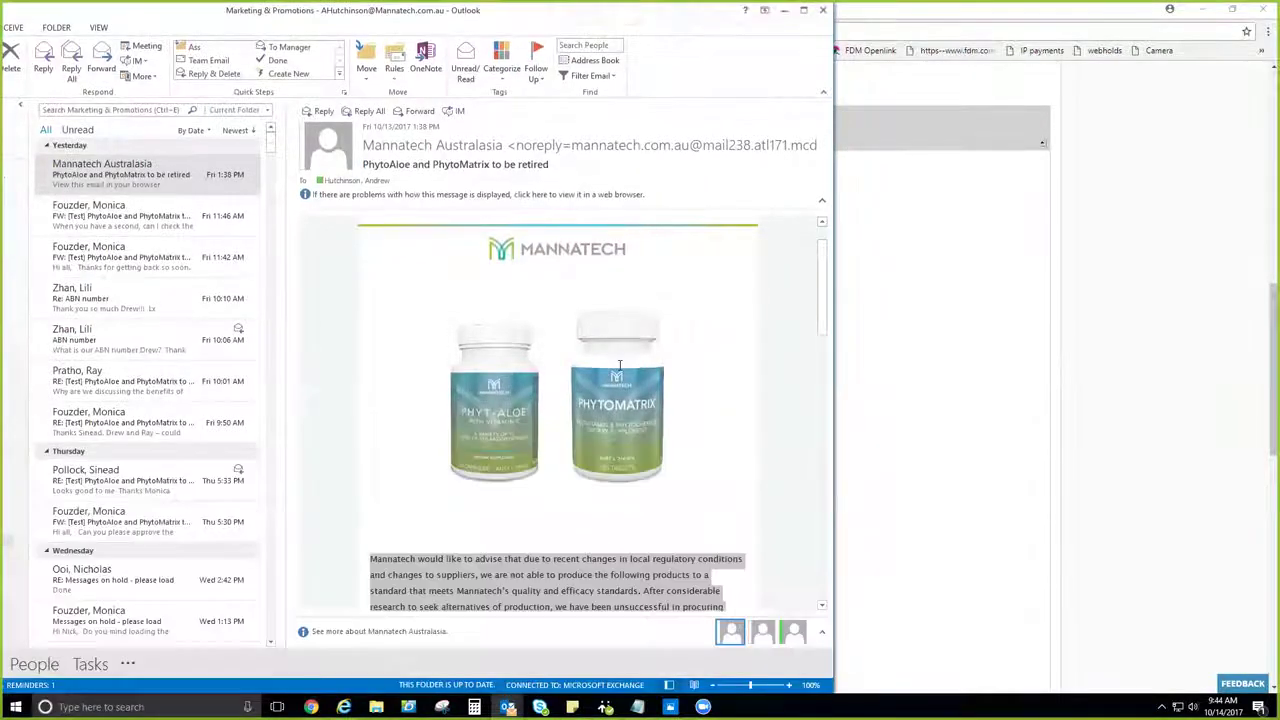
{"action": "left_click", "coordinate": [496, 358]}
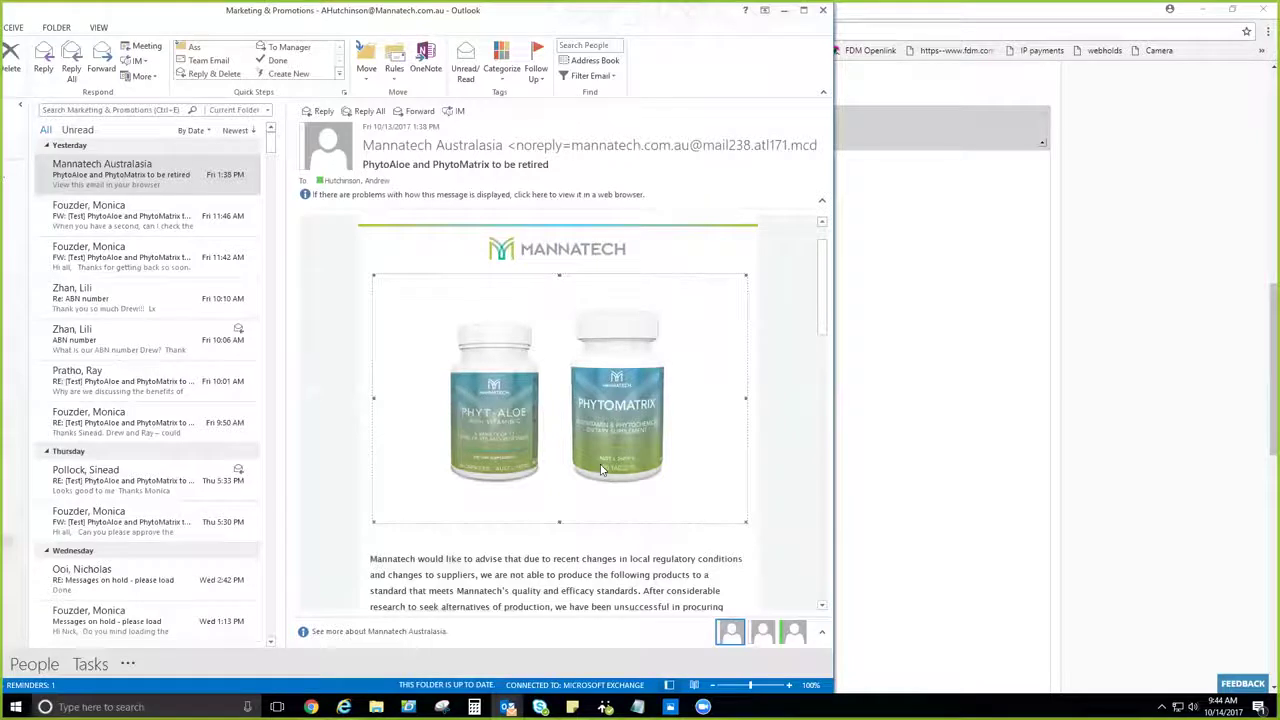
{"action": "right_click", "coordinate": [567, 366]}
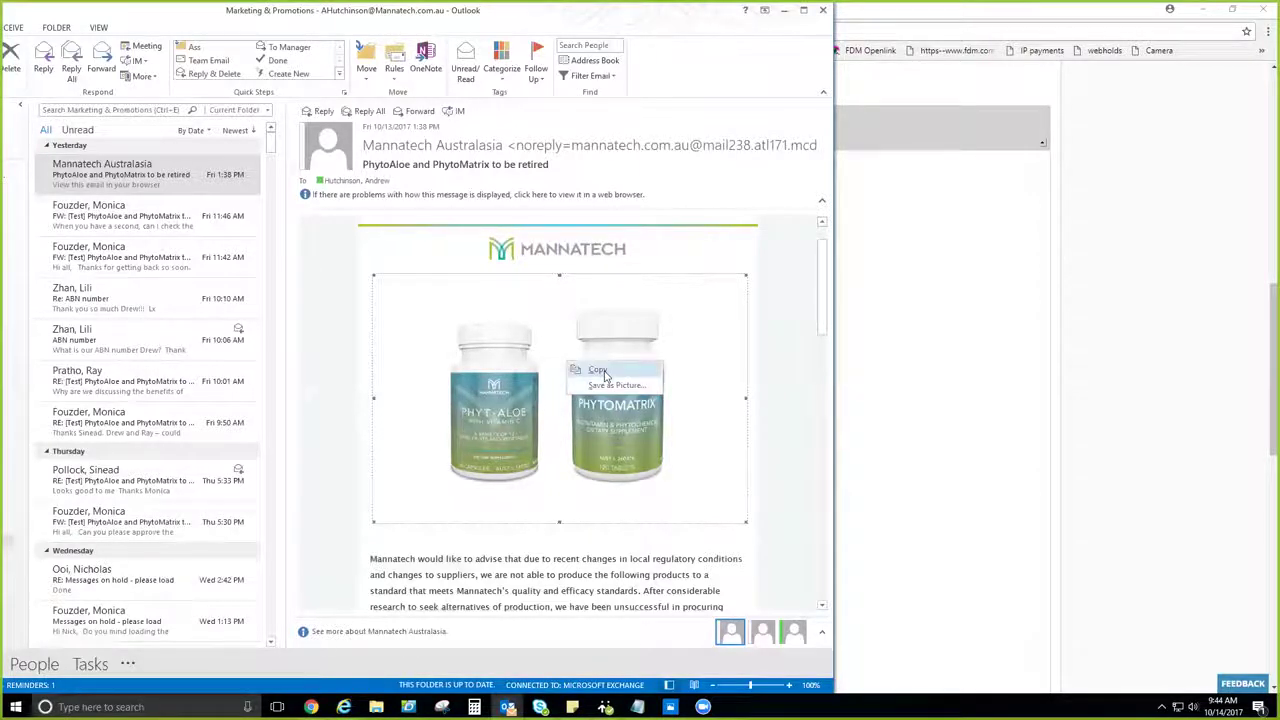
{"action": "left_click", "coordinate": [650, 366]}
{"action": "left_click", "coordinate": [951, 548]}
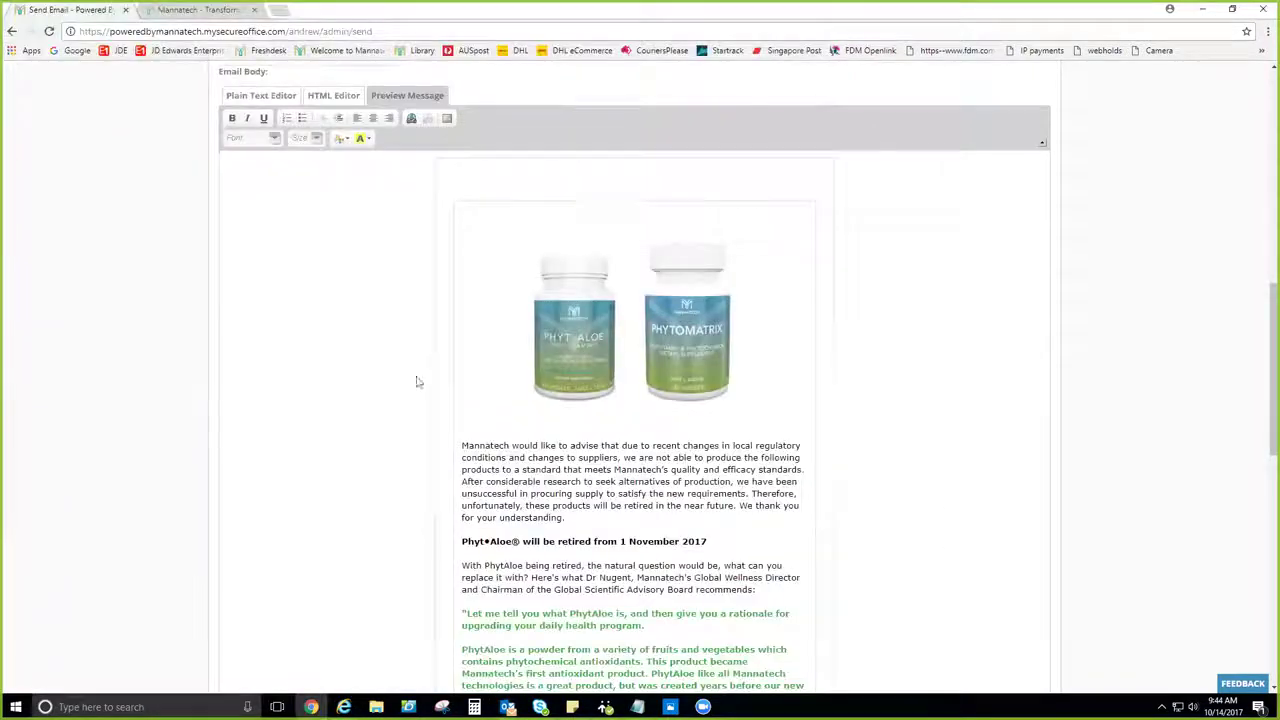
{"action": "left_click", "coordinate": [262, 96]}
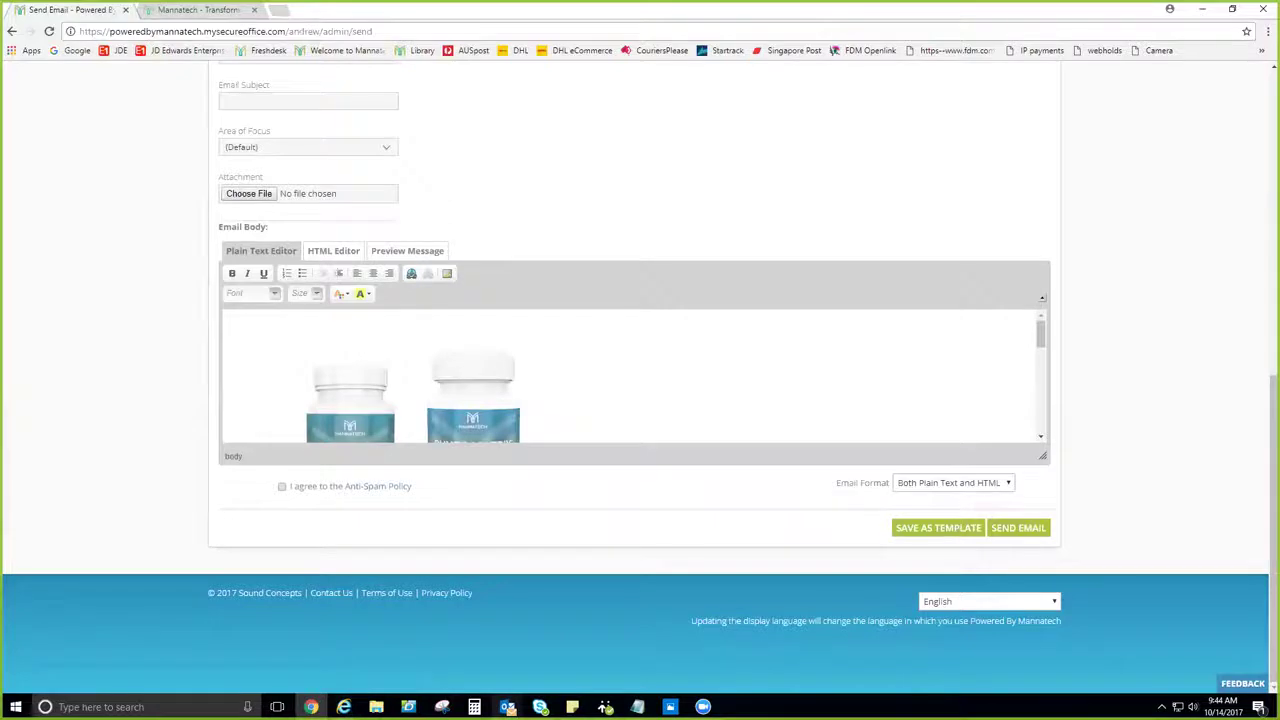
Switch to Outlook, select the newsletter's article text from the opening paragraph to the sign-off, and return to Chrome
{"action": "mouse_move", "coordinate": [507, 707]}
{"action": "left_click", "coordinate": [465, 662]}
{"action": "scroll", "coordinate": [361, 433], "scroll_direction": "down", "scroll_amount": 2}
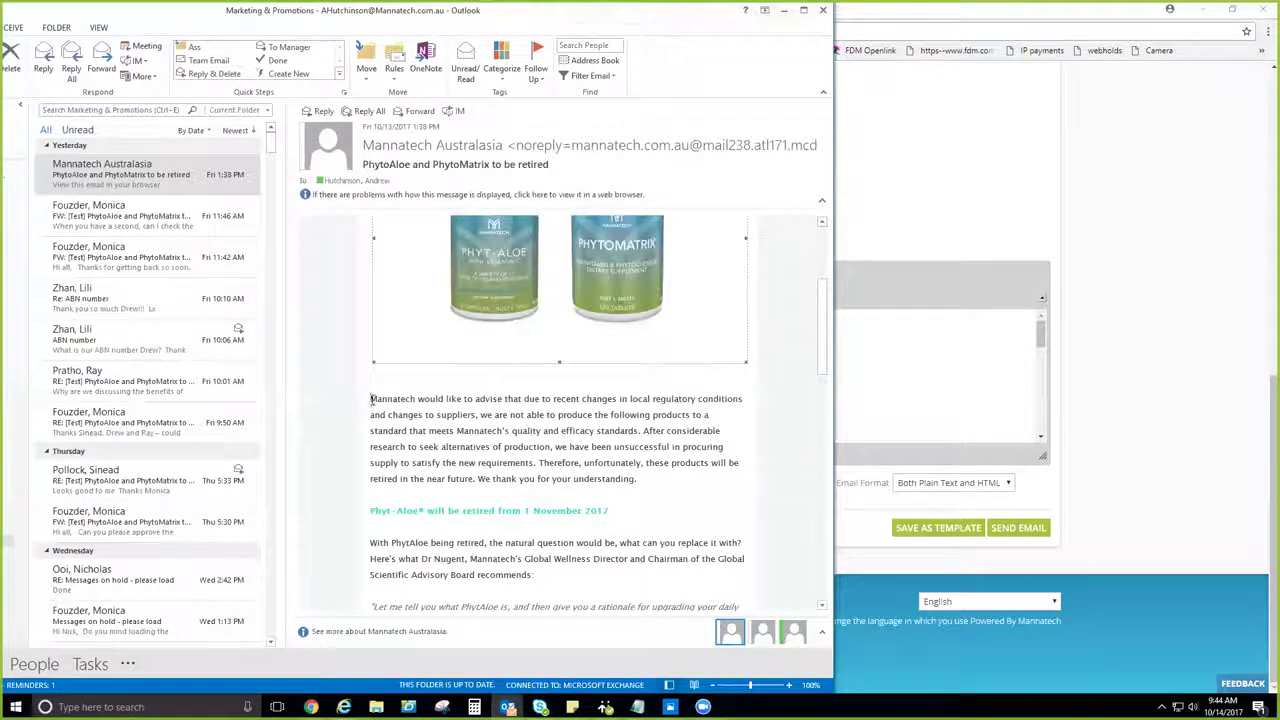
{"action": "left_click_drag", "start_coordinate": [370, 398], "coordinate": [470, 516]}
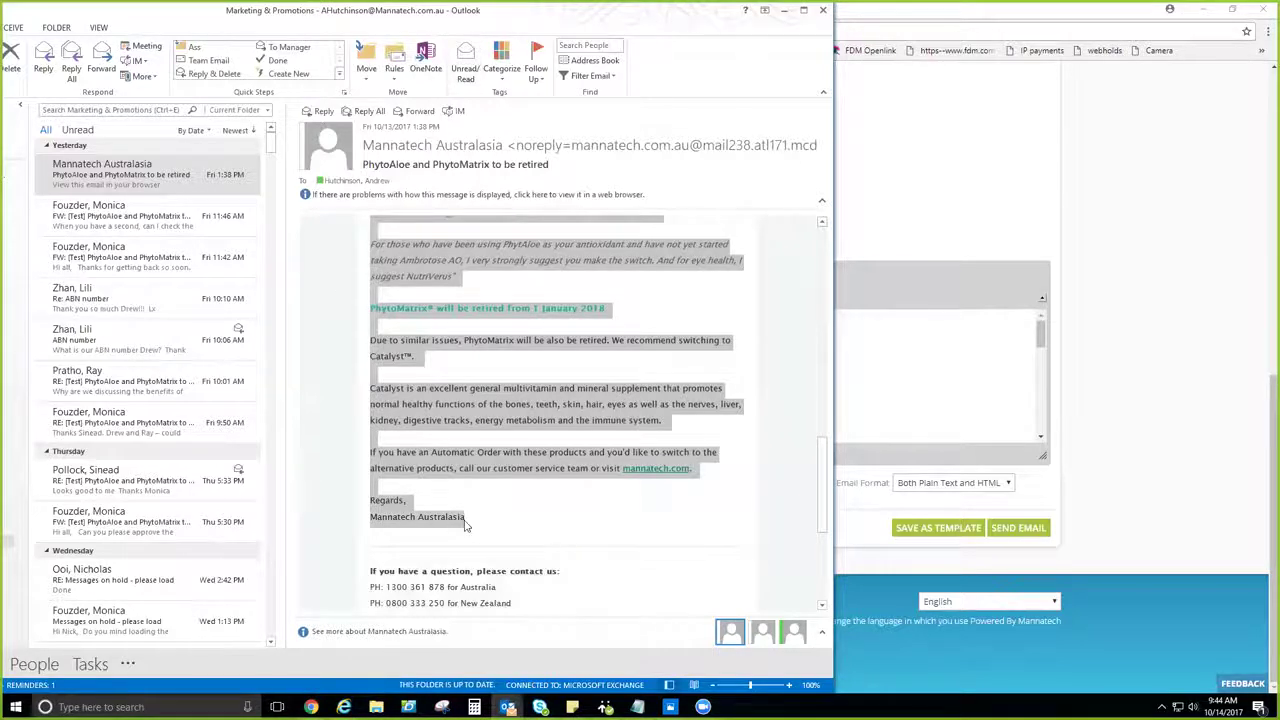
{"action": "scroll", "coordinate": [422, 450], "scroll_direction": "up", "scroll_amount": 10}
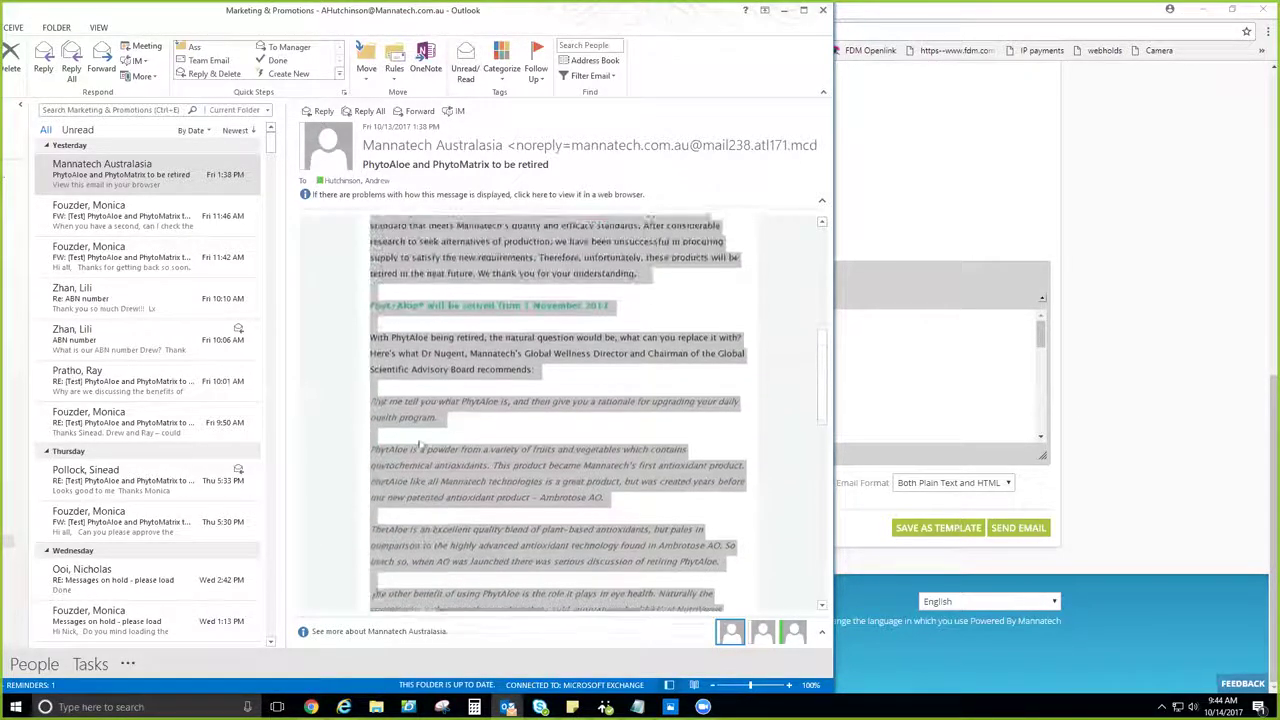
{"action": "left_click", "coordinate": [373, 435]}
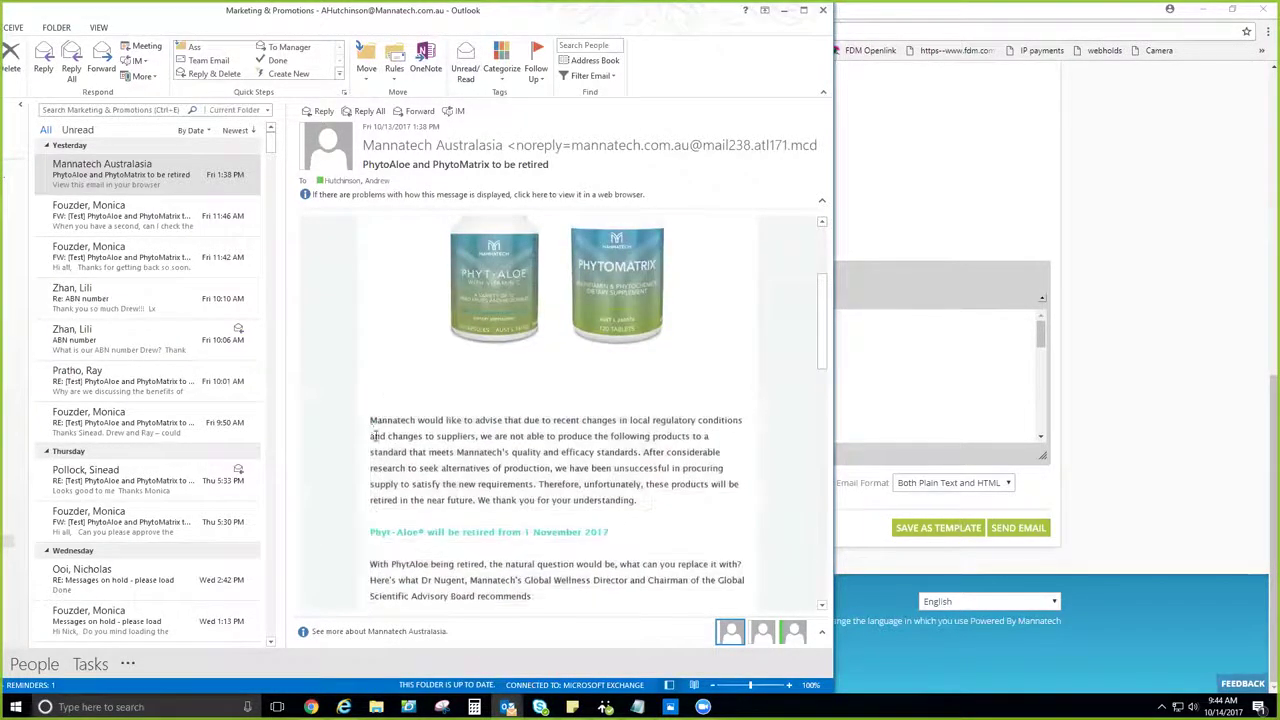
{"action": "left_click_drag", "start_coordinate": [368, 423], "coordinate": [656, 482]}
{"action": "left_click", "coordinate": [598, 201]}
{"action": "left_click_drag", "start_coordinate": [598, 201], "coordinate": [572, 366]}
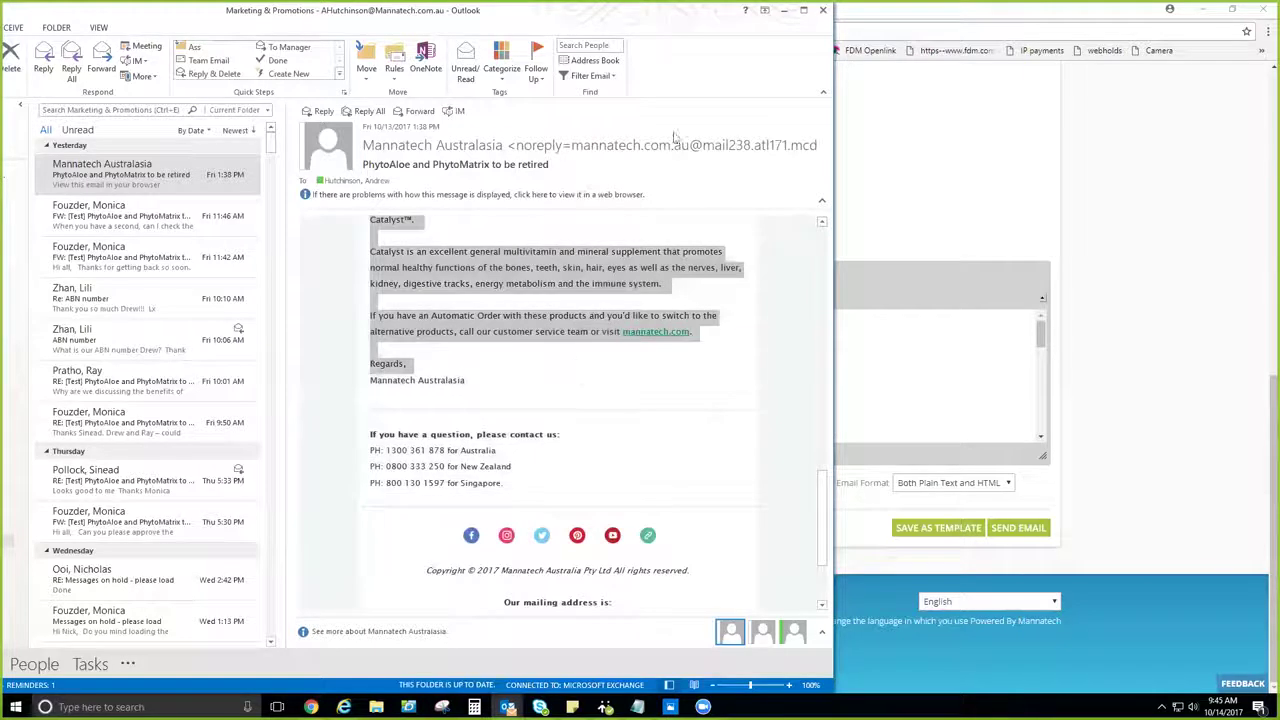
{"action": "left_click", "coordinate": [783, 10]}
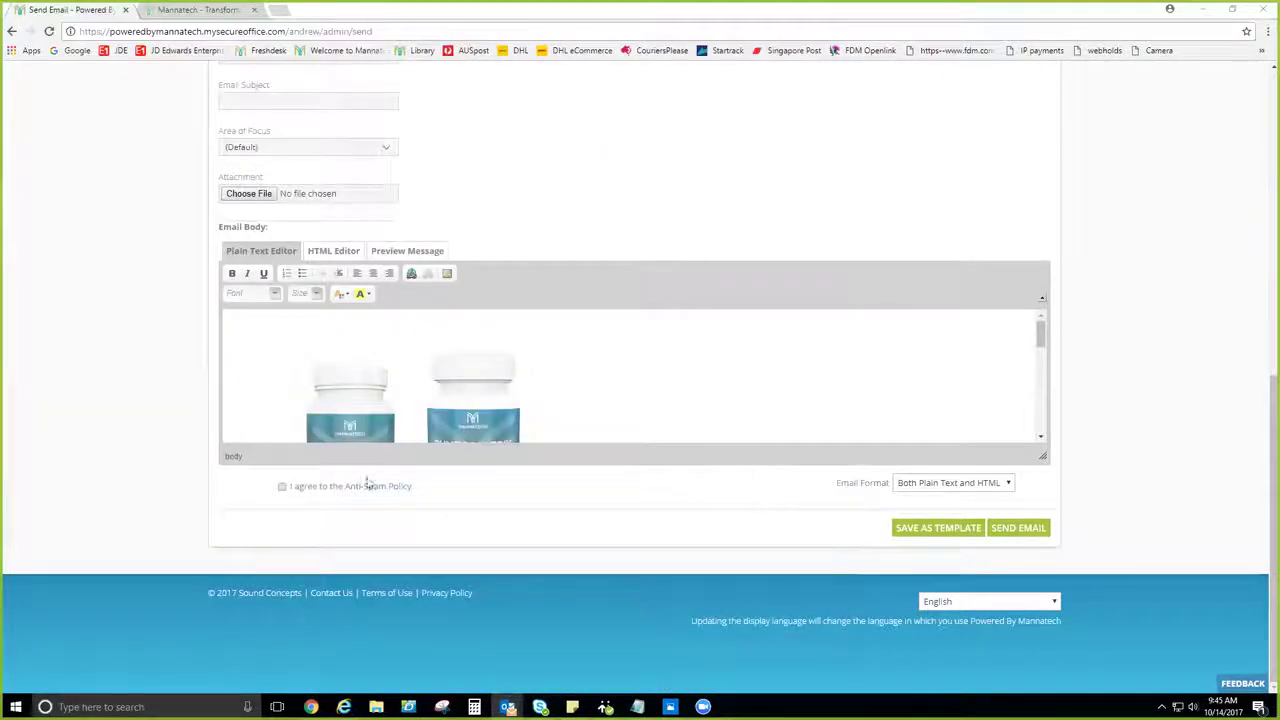
Preview the rebuilt email once more down to its footer and go back to the contact selection section
{"action": "left_click", "coordinate": [407, 251]}
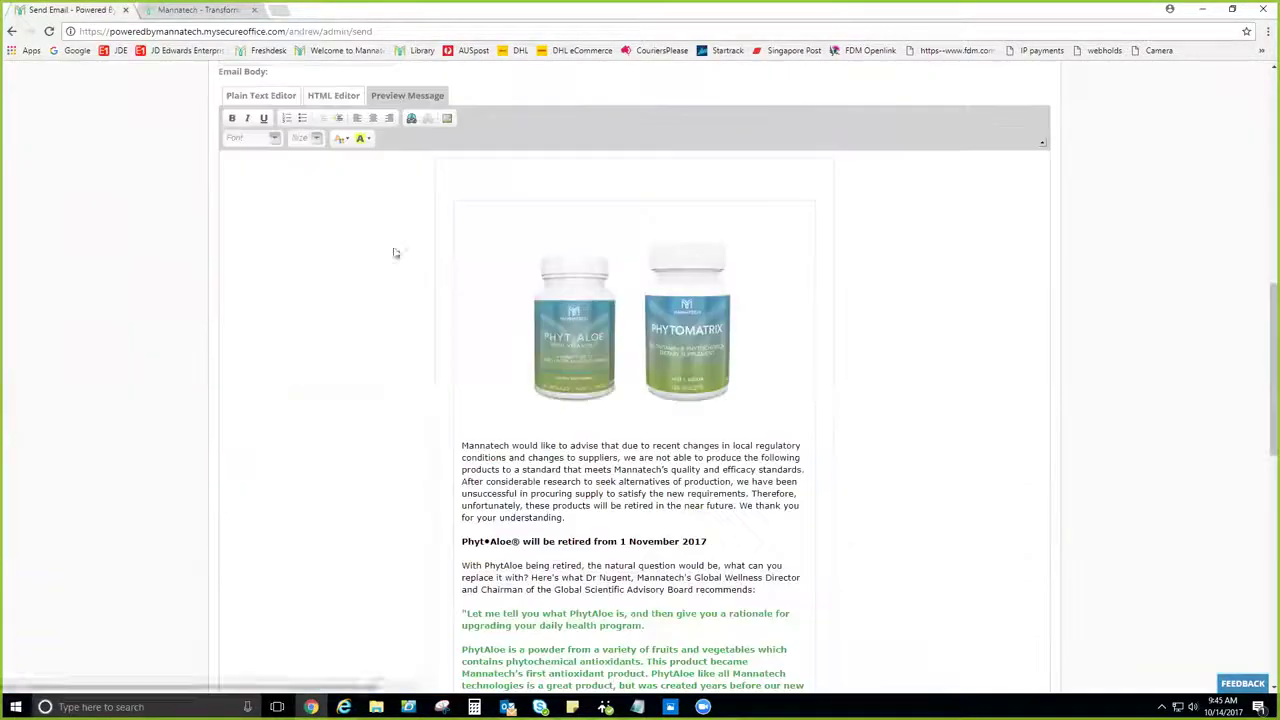
{"action": "scroll", "coordinate": [360, 250], "scroll_direction": "down", "scroll_amount": 8}
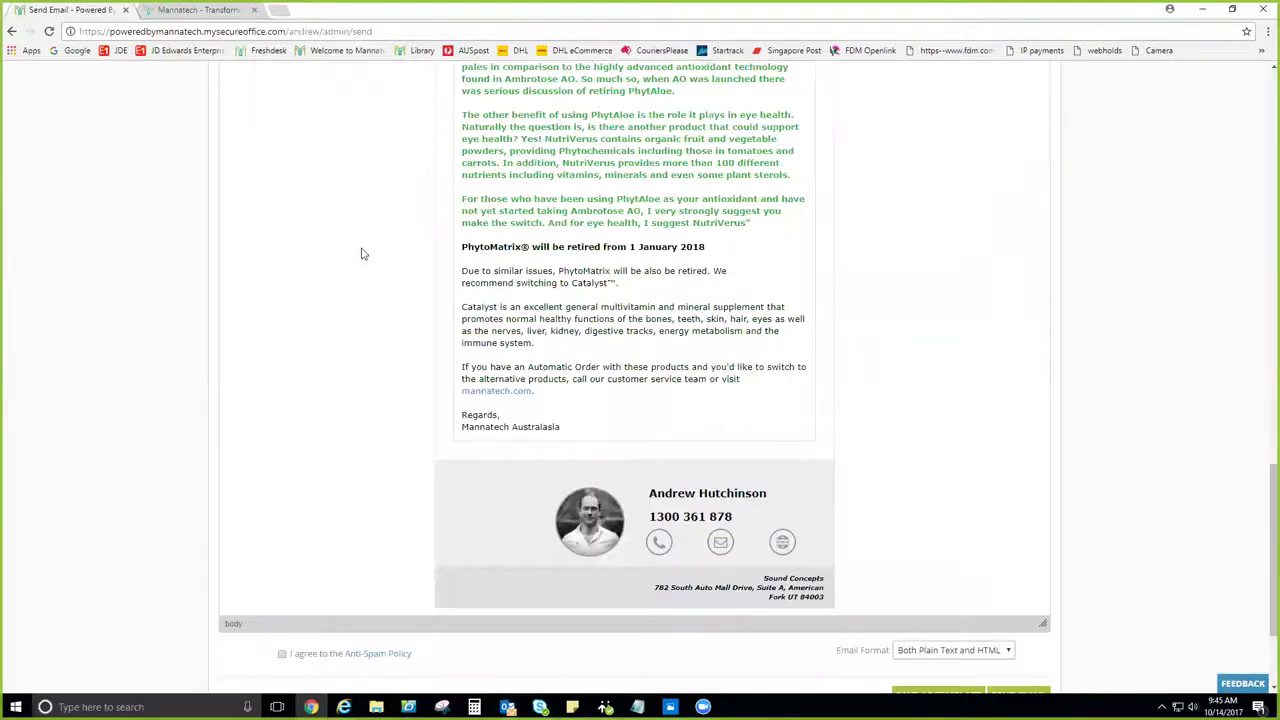
{"action": "scroll", "coordinate": [367, 260], "scroll_direction": "up", "scroll_amount": 10}
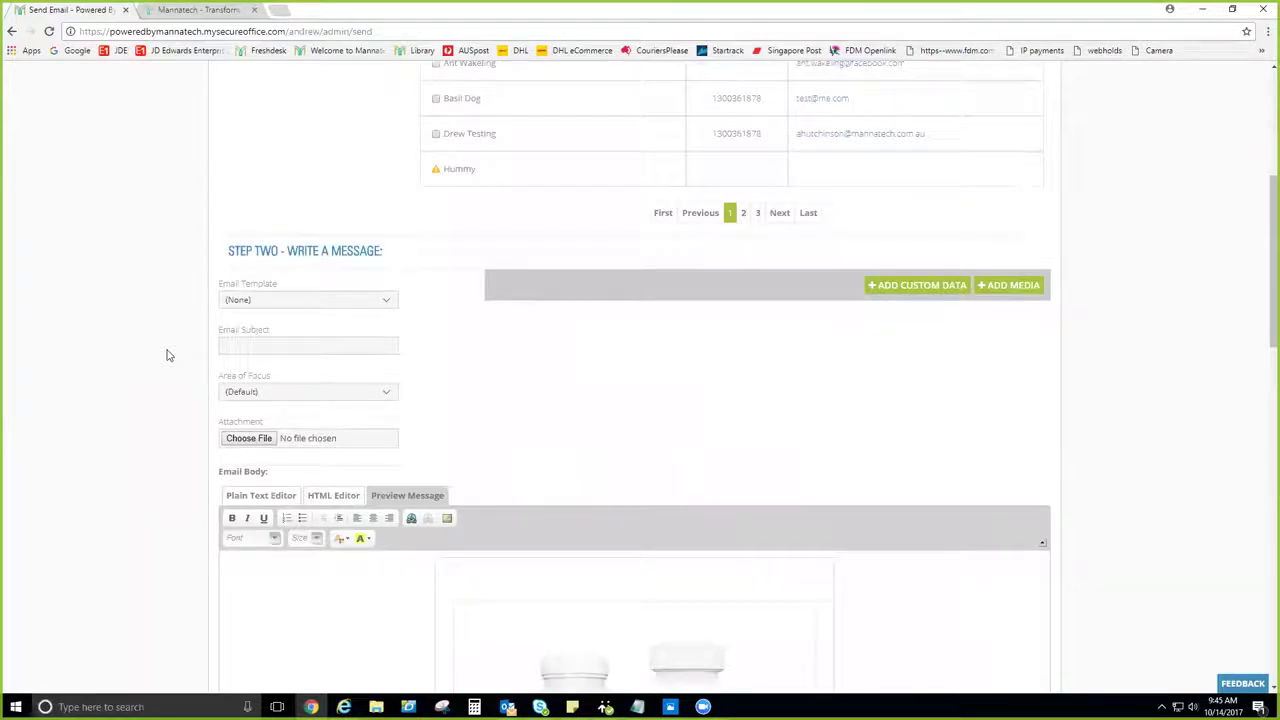
{"action": "scroll", "coordinate": [168, 357], "scroll_direction": "up", "scroll_amount": 5}
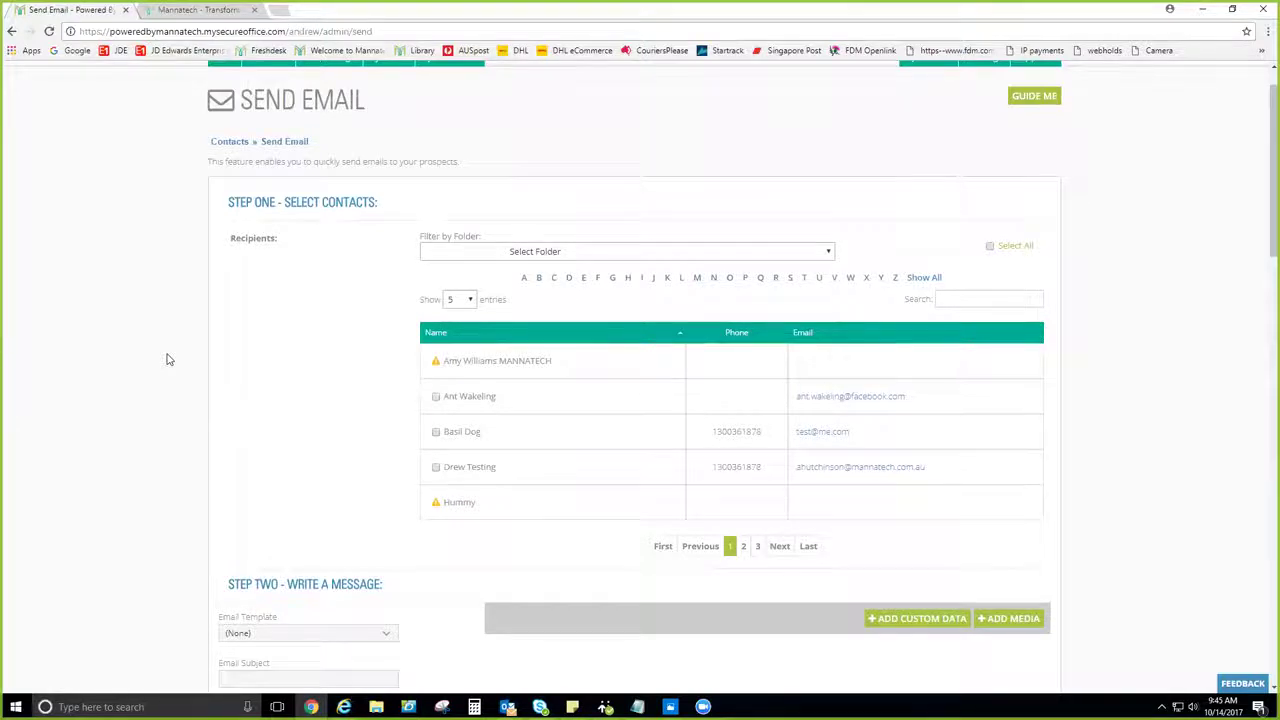
{"action": "scroll", "coordinate": [166, 360], "scroll_direction": "up", "scroll_amount": 1}
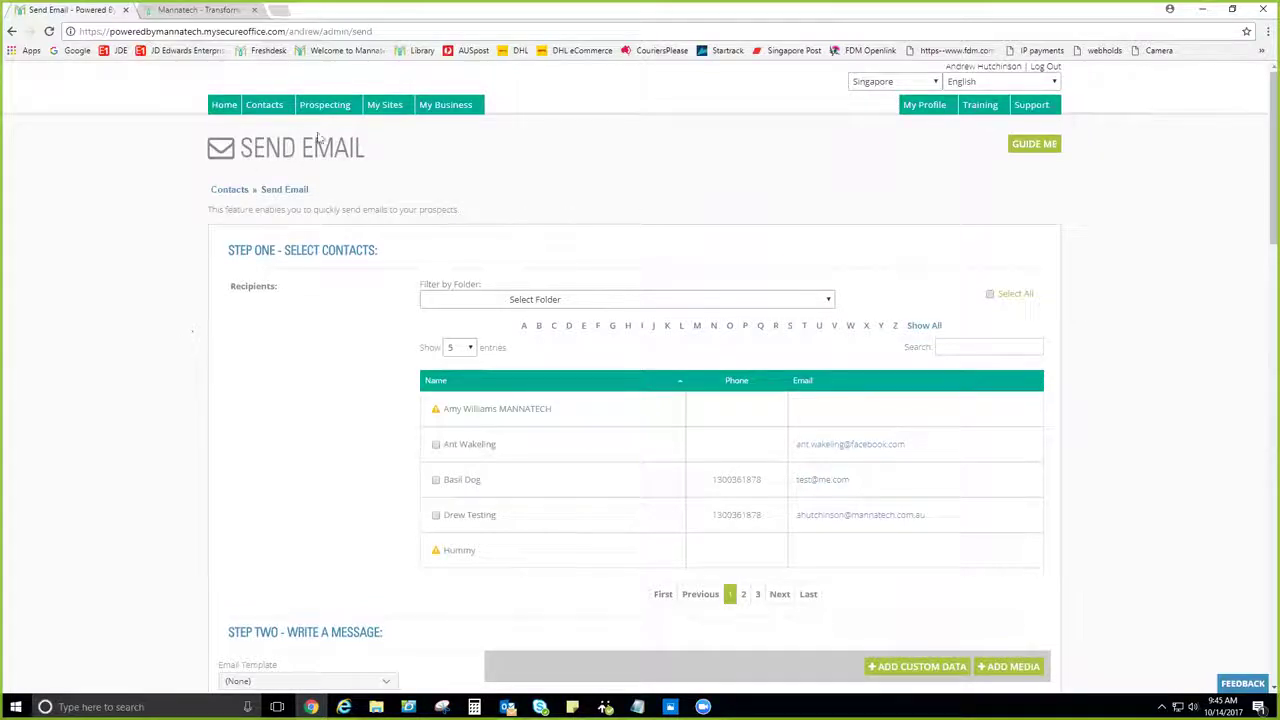
Open the Contacts page and start creating a new contact folder
{"action": "left_click", "coordinate": [267, 112]}
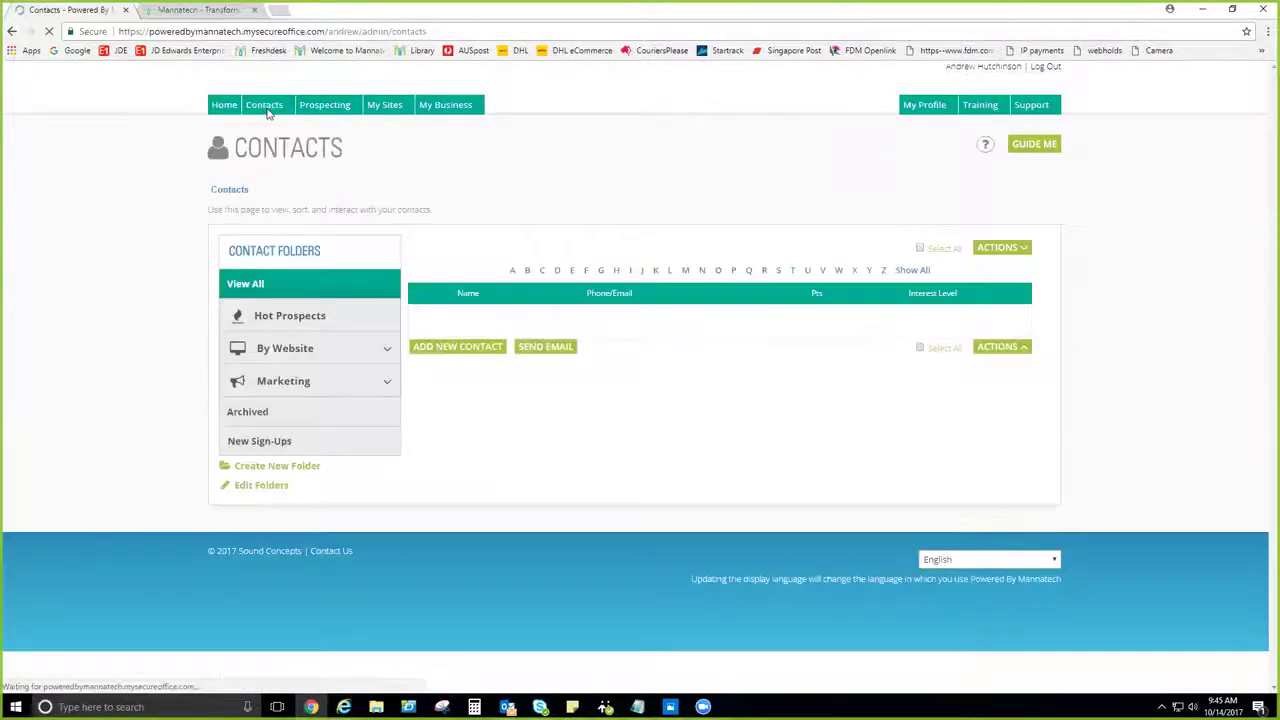
{"action": "left_click", "coordinate": [271, 466]}
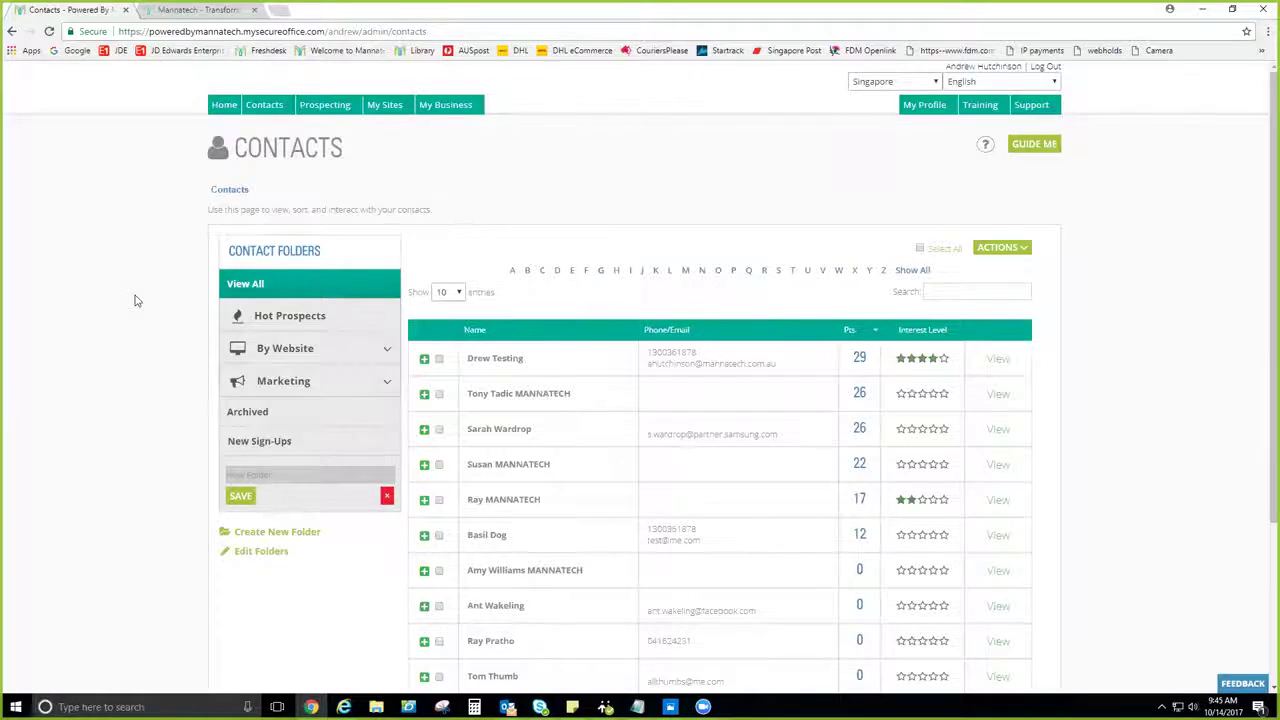
Open the first listed contact's record and review its details, folders, prospecting tools and website visit reporting
{"action": "scroll", "coordinate": [135, 300], "scroll_direction": "down", "scroll_amount": 2}
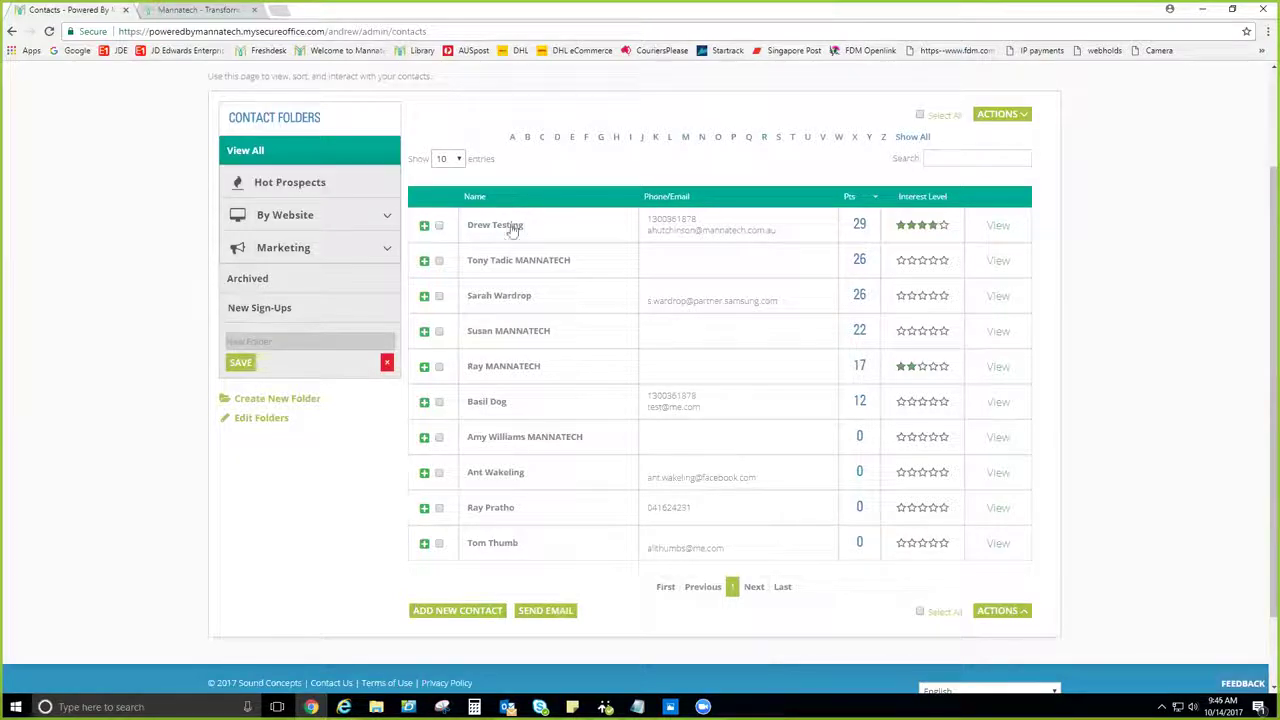
{"action": "left_click", "coordinate": [993, 232]}
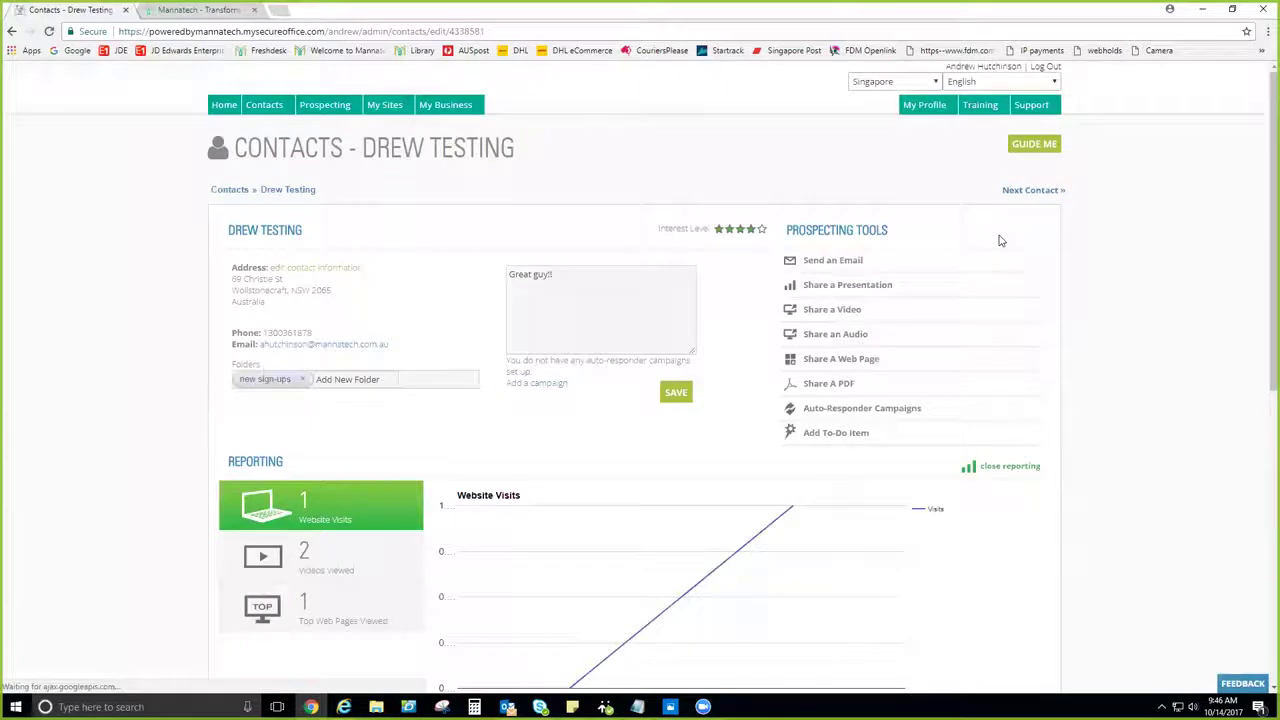
{"action": "scroll", "coordinate": [1063, 285], "scroll_direction": "down", "scroll_amount": 2}
{"action": "scroll", "coordinate": [1066, 282], "scroll_direction": "up", "scroll_amount": 2}
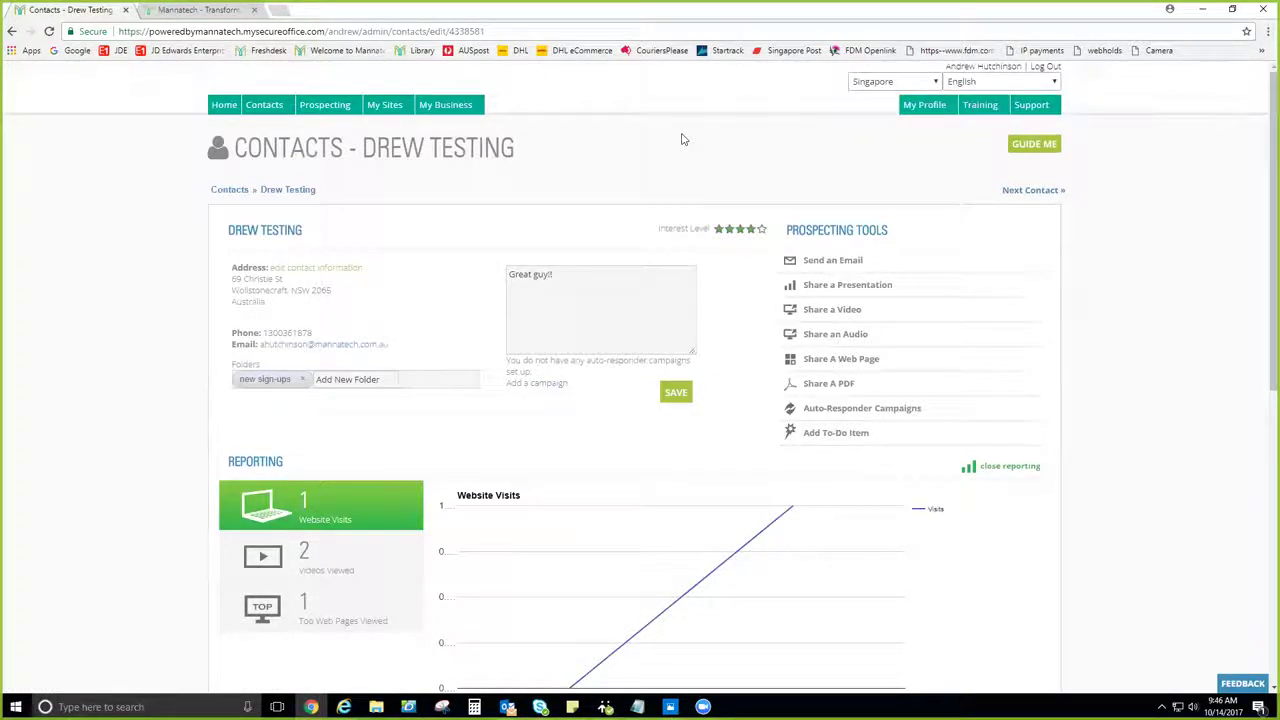
Return to the Contacts list, search it for "great guy" and clear the search
{"action": "left_click", "coordinate": [235, 191]}
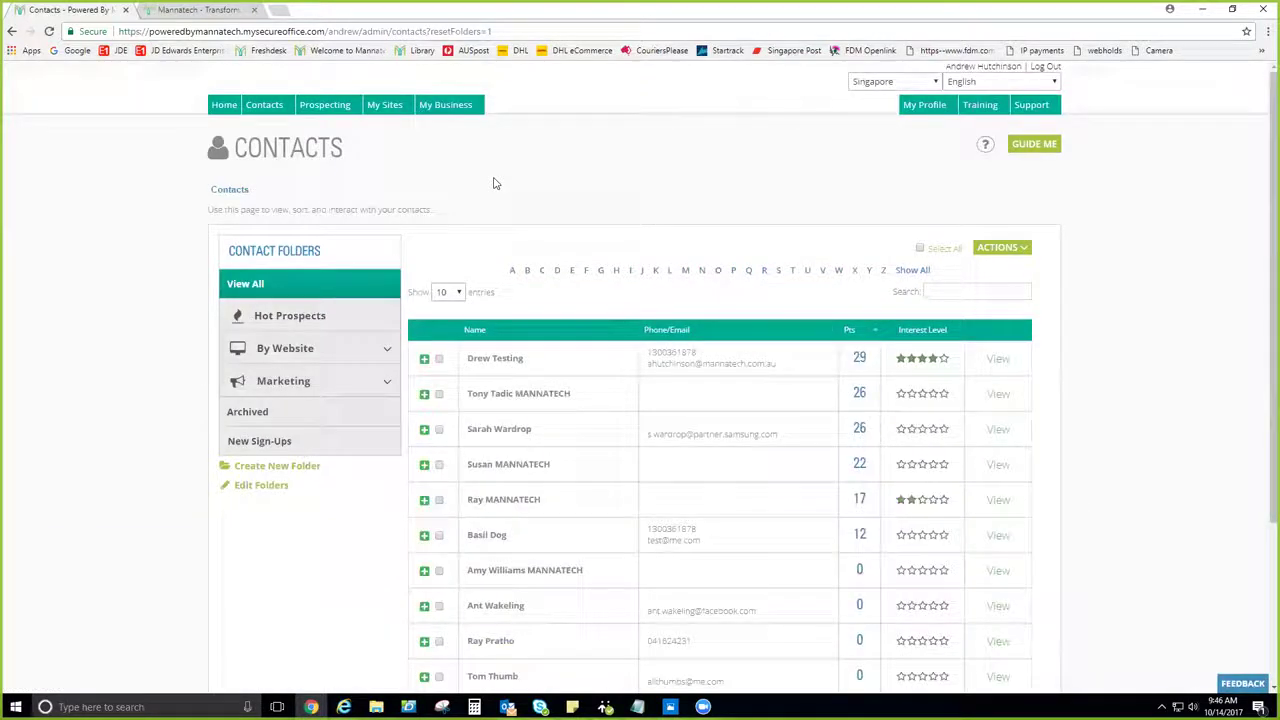
{"action": "scroll", "coordinate": [600, 220], "scroll_direction": "down", "scroll_amount": 1}
{"action": "left_click", "coordinate": [975, 225]}
{"action": "type", "text": "gteat gil"}
{"action": "key", "text": "BackSpace"}
{"action": "type", "text": "uy"}
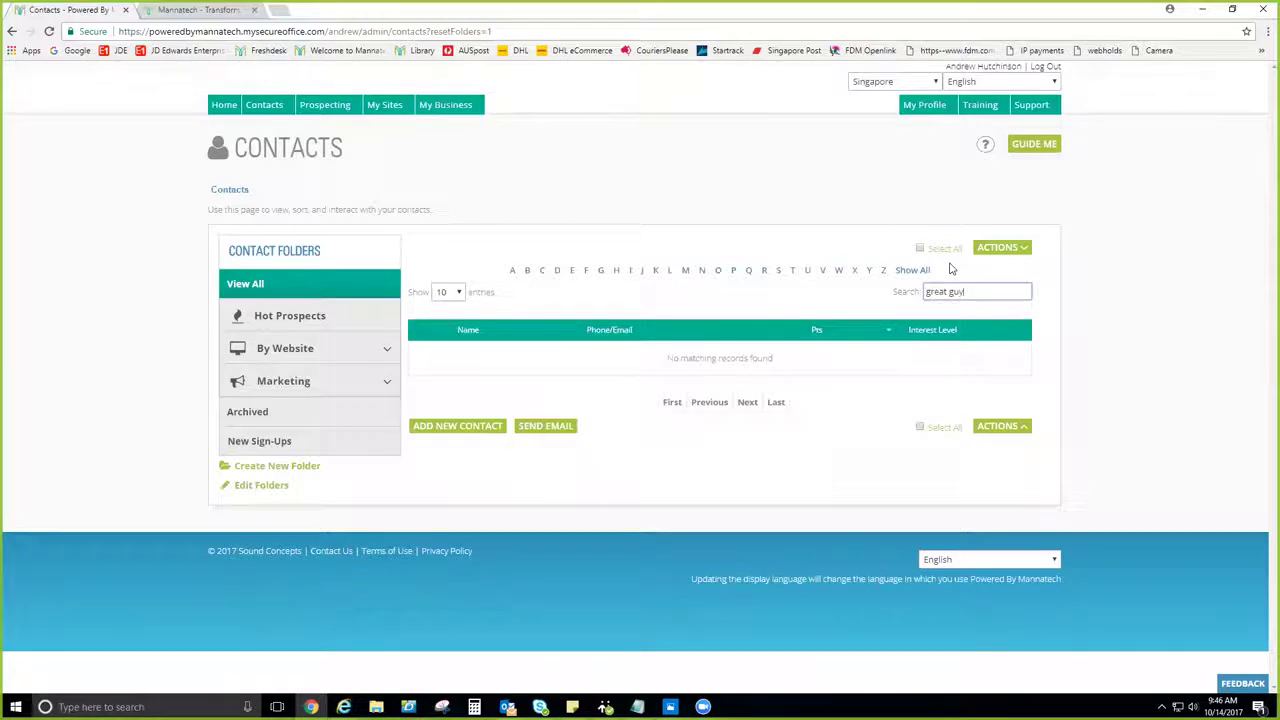
{"action": "left_click_drag", "start_coordinate": [966, 292], "coordinate": [912, 294]}
{"action": "key", "text": "BackSpace"}
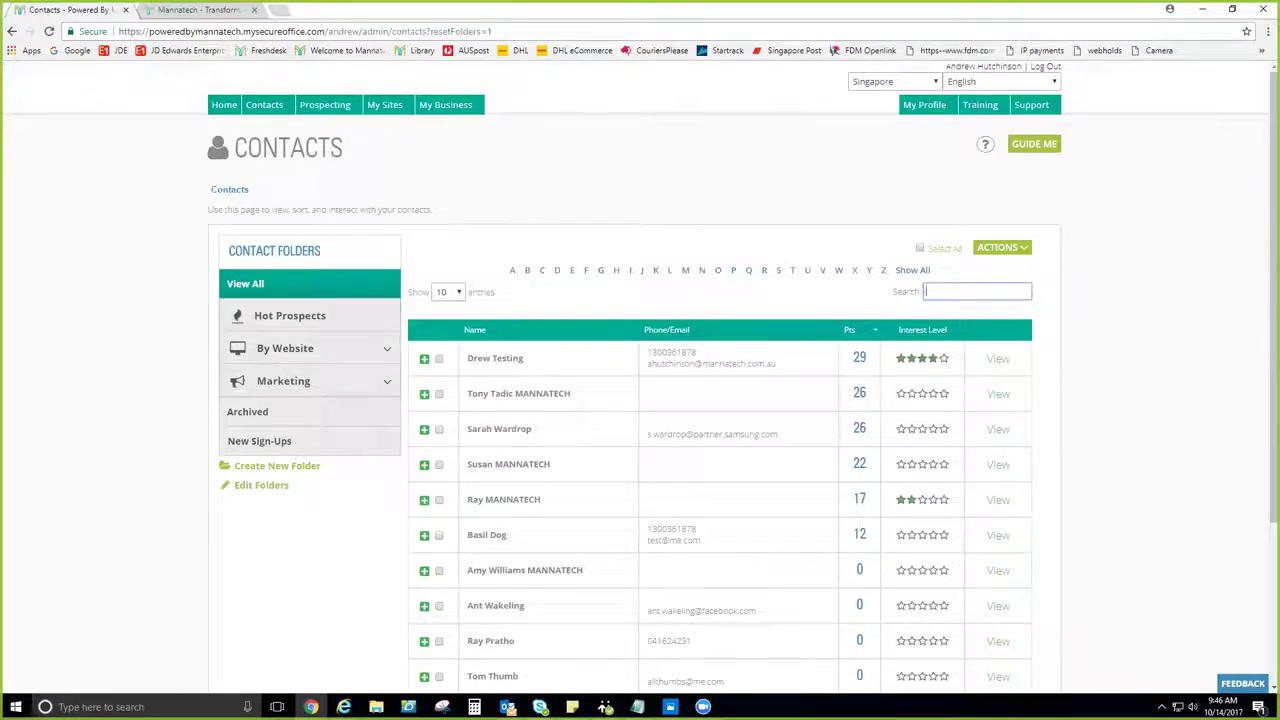
Open the QR Code Builder from the prospecting tools
{"action": "left_click", "coordinate": [572, 707]}
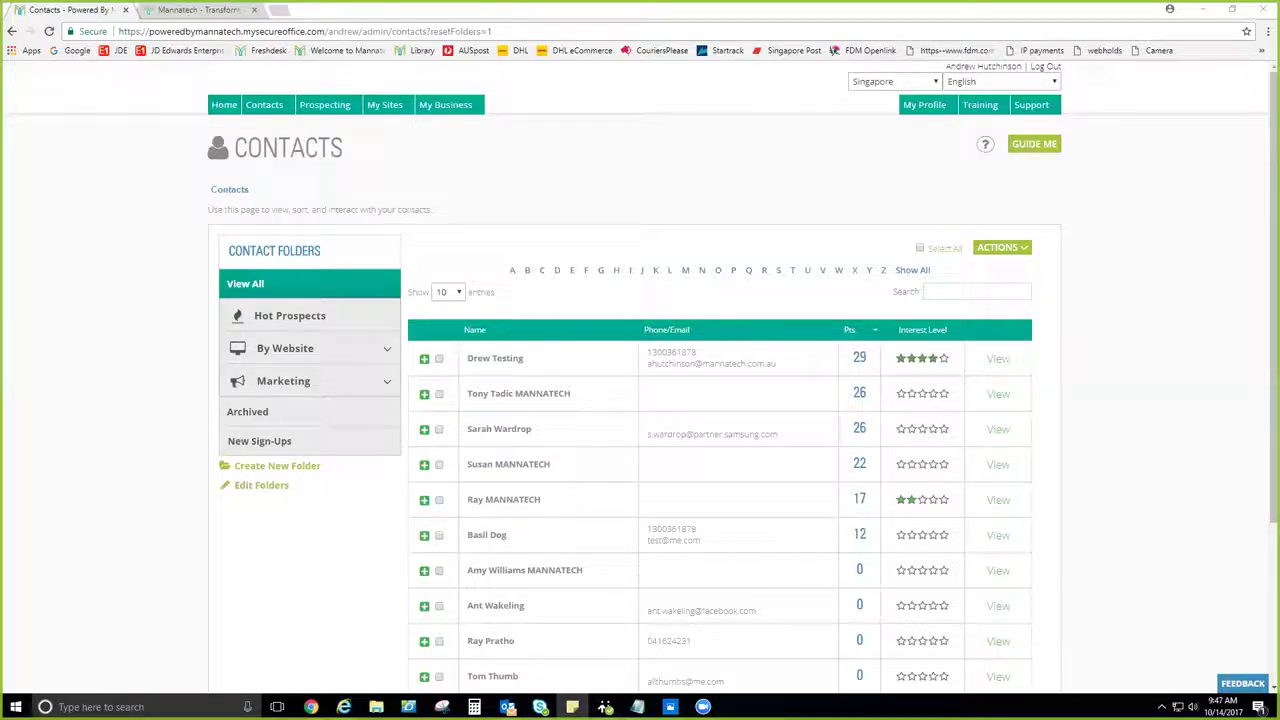
{"action": "mouse_move", "coordinate": [326, 108]}
{"action": "left_click", "coordinate": [348, 197]}
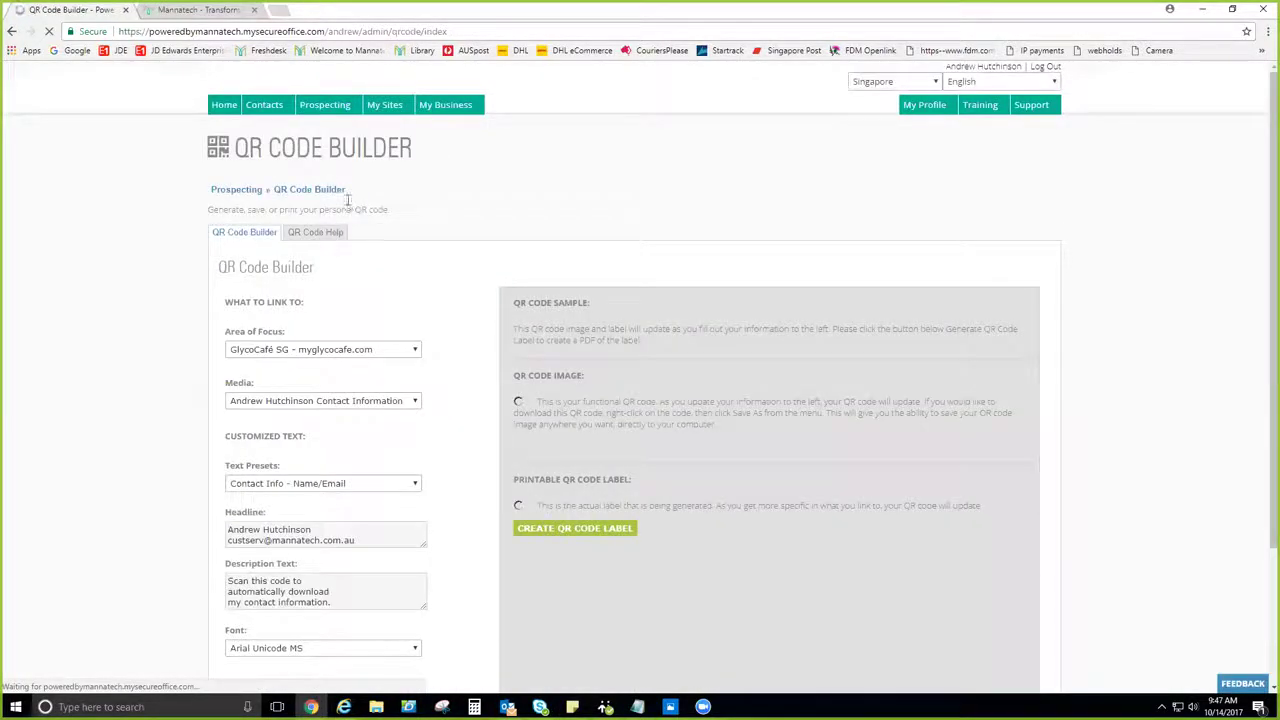
{"action": "mouse_move", "coordinate": [324, 108]}
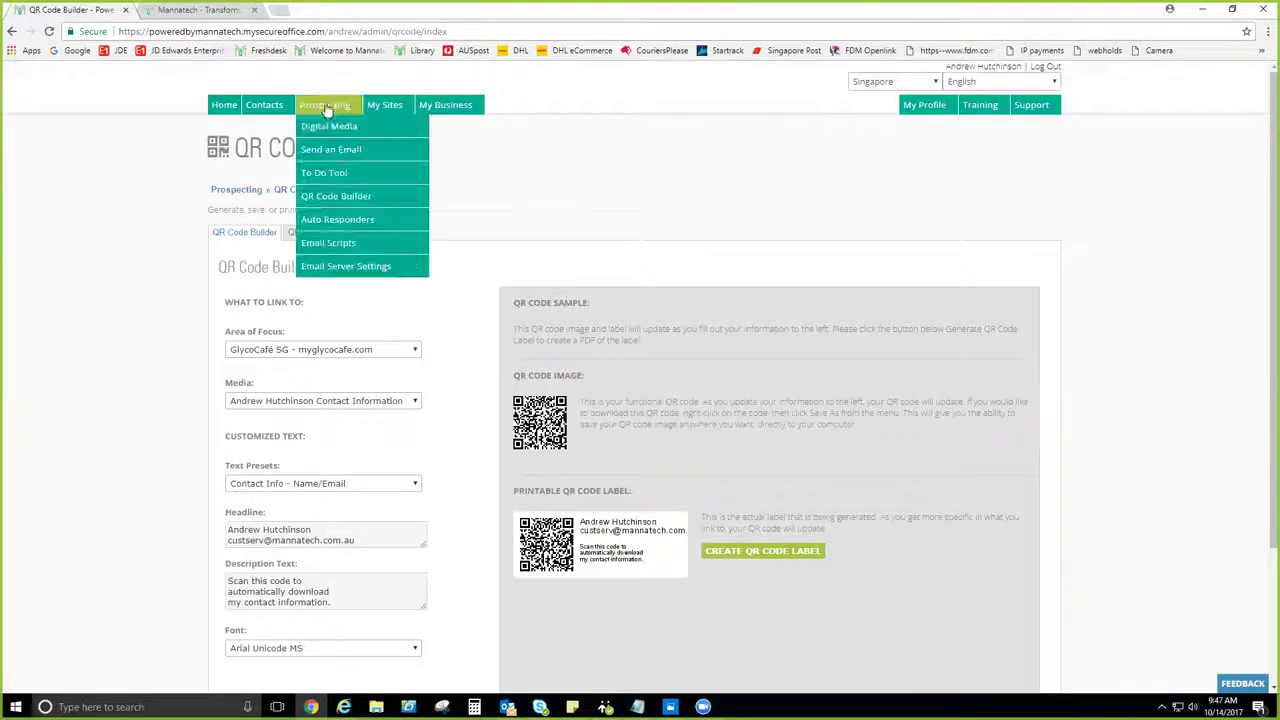
{"action": "left_click", "coordinate": [370, 196]}
{"action": "scroll", "coordinate": [510, 175], "scroll_direction": "down", "scroll_amount": 1}
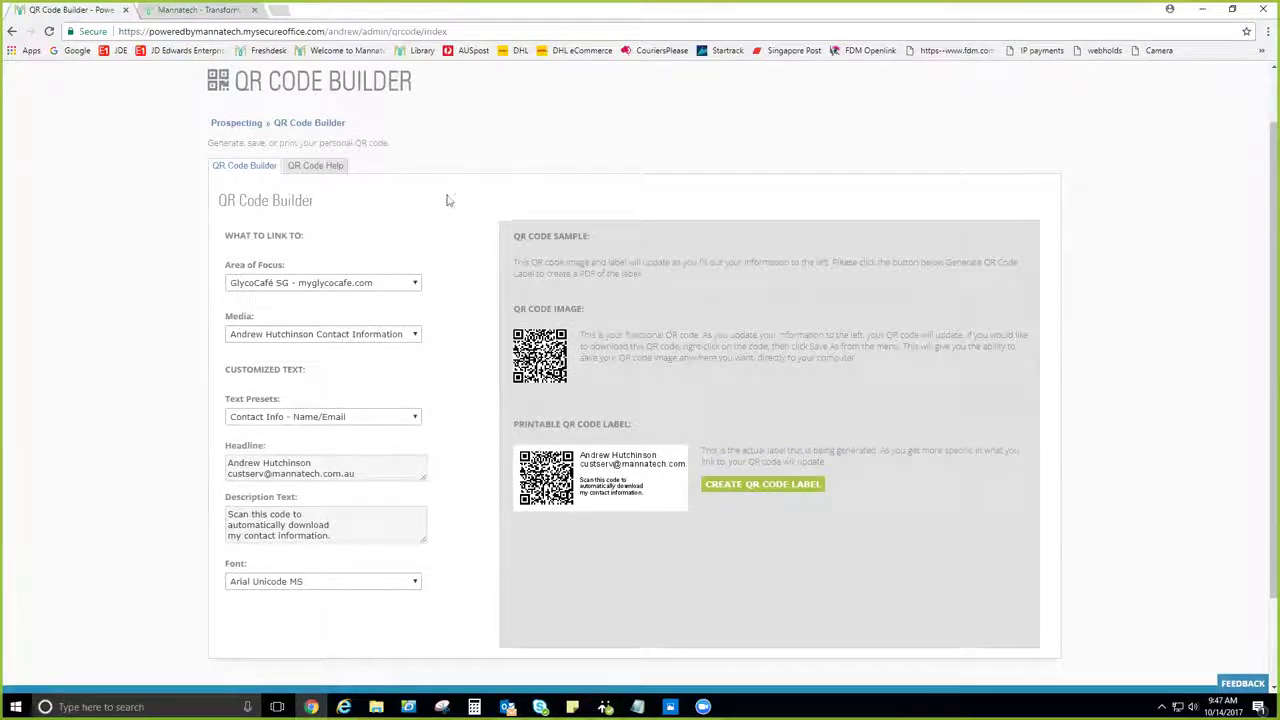
Check the QR code's Area of Focus options and change the market to Australia
{"action": "left_click", "coordinate": [414, 285]}
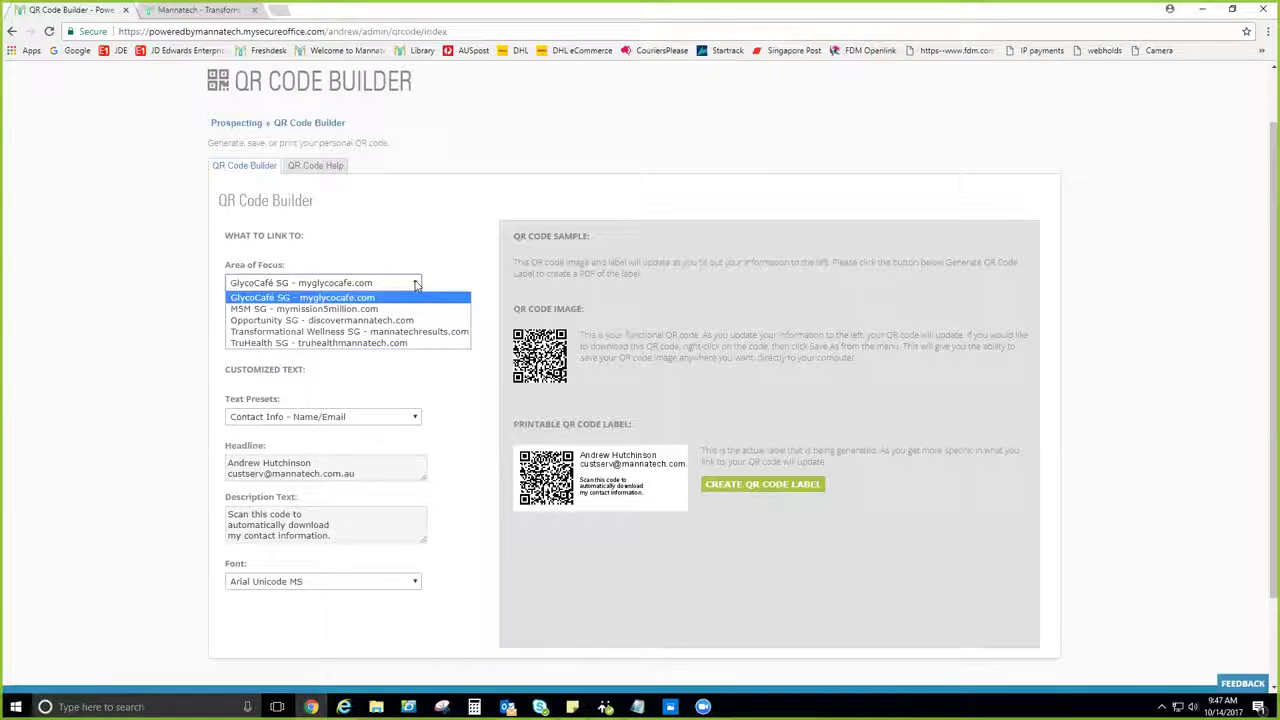
{"action": "left_click", "coordinate": [471, 206]}
{"action": "scroll", "coordinate": [1079, 154], "scroll_direction": "up", "scroll_amount": 1}
{"action": "left_click", "coordinate": [893, 81]}
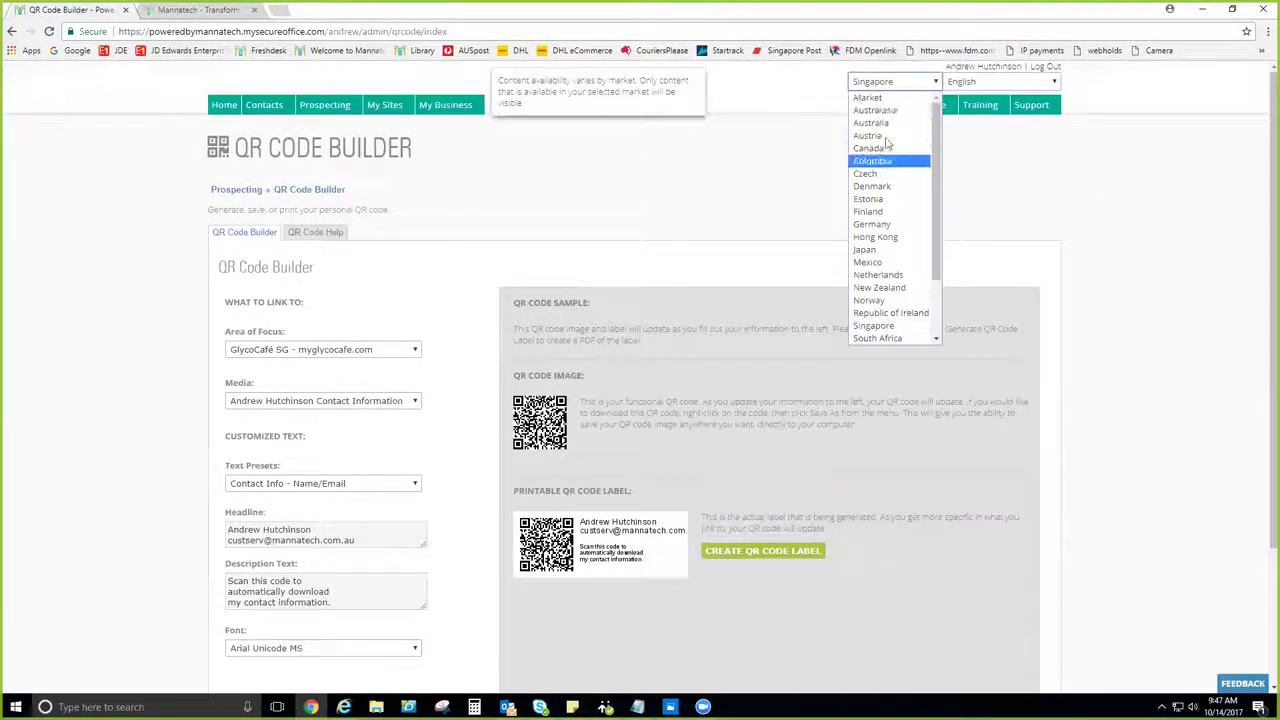
{"action": "left_click", "coordinate": [888, 123]}
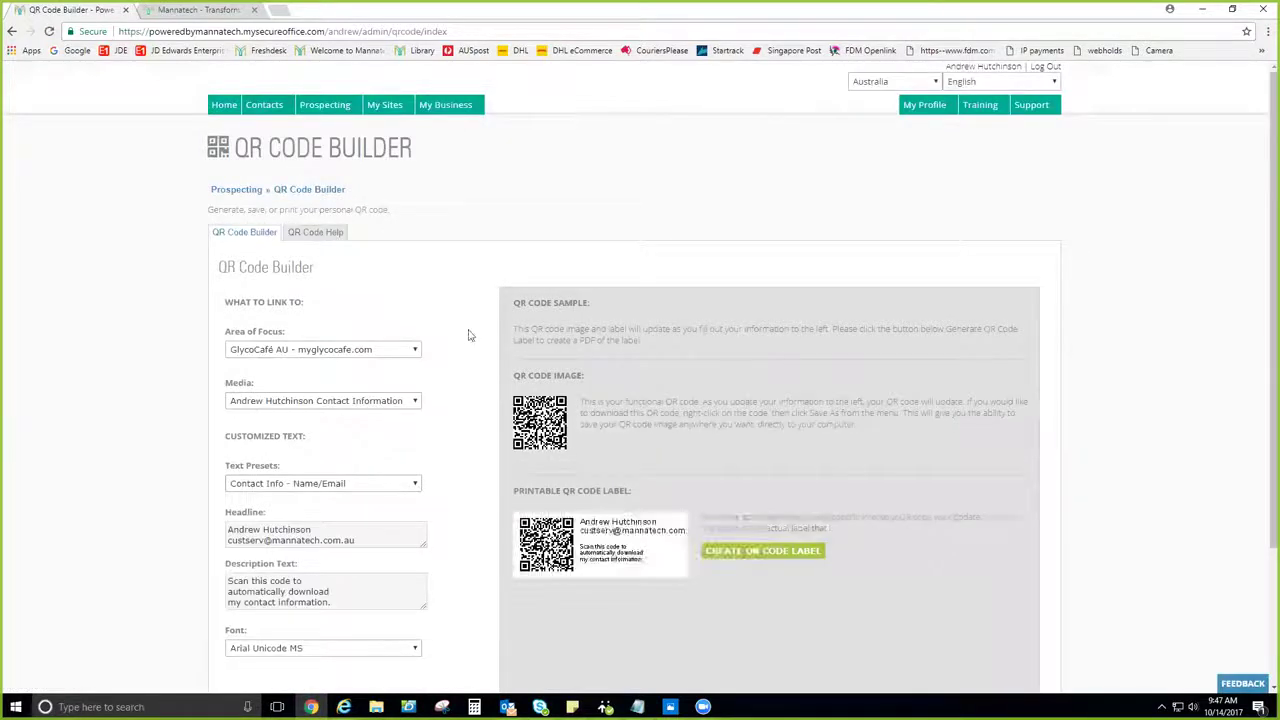
Set the QR code's Area of Focus to TruHealth AU - truhealthmannatech.com
{"action": "scroll", "coordinate": [247, 292], "scroll_direction": "down", "scroll_amount": 1}
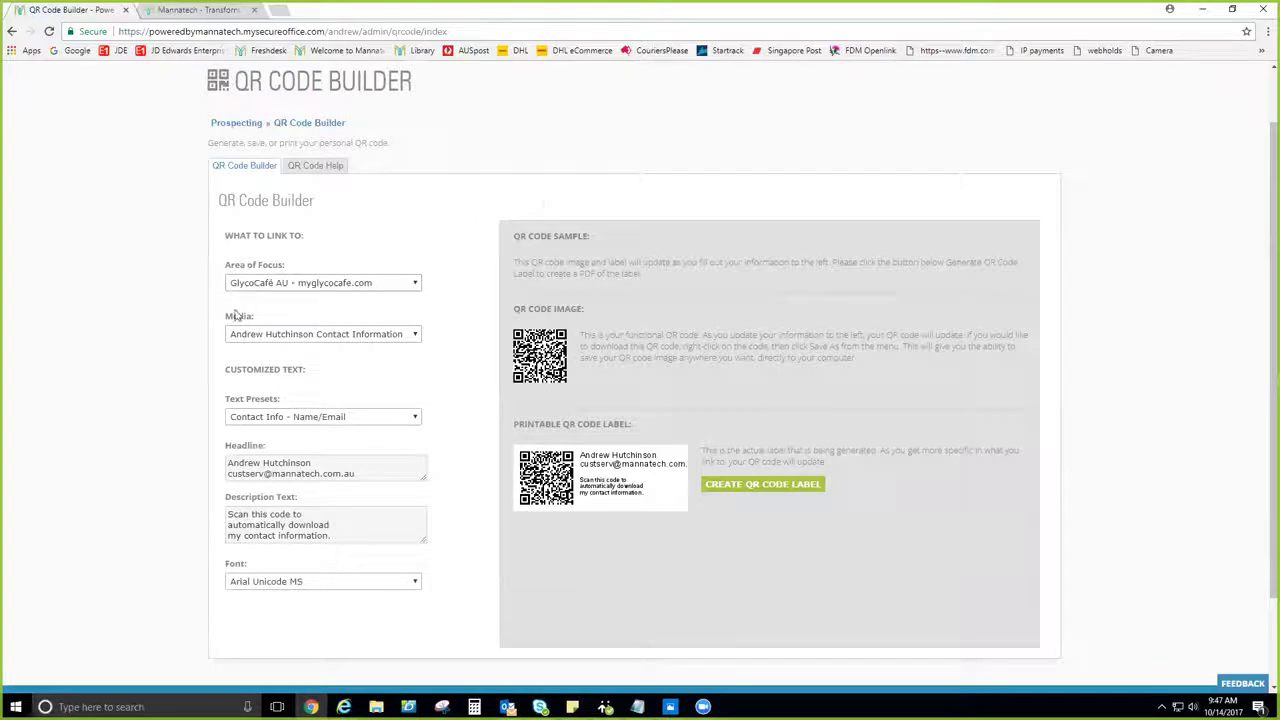
{"action": "left_click", "coordinate": [416, 284]}
{"action": "left_click", "coordinate": [416, 285]}
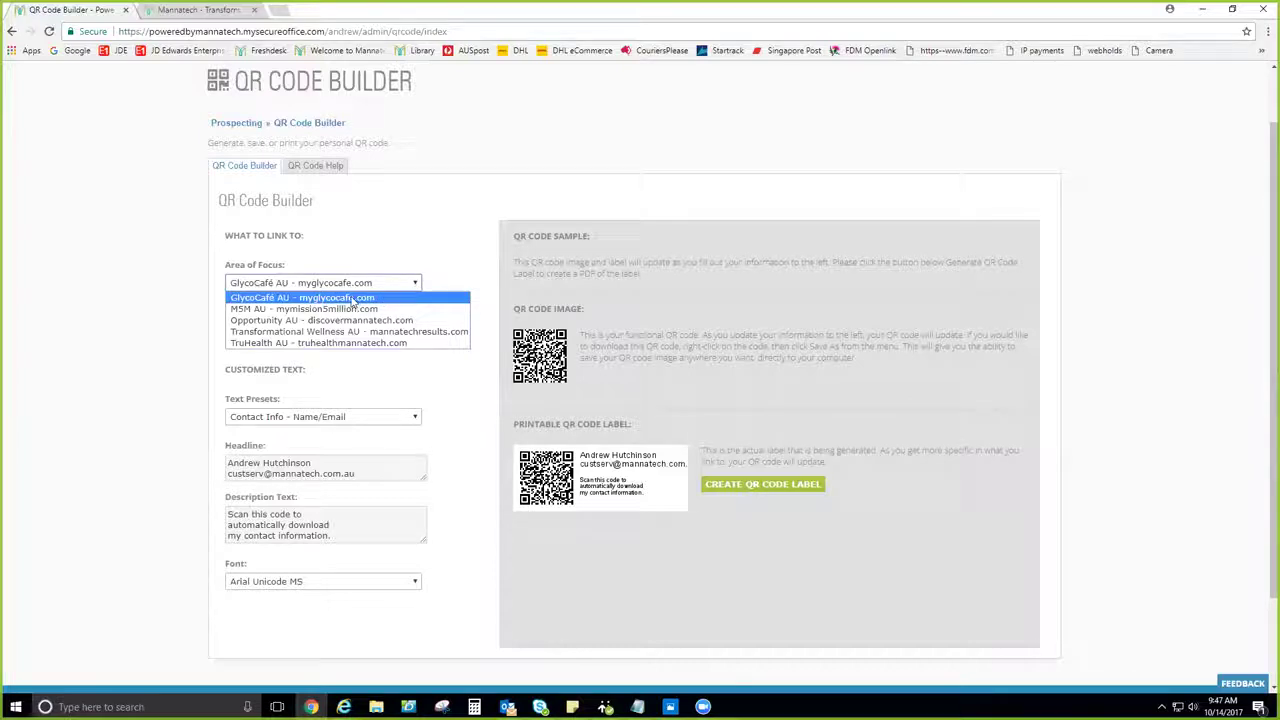
{"action": "left_click", "coordinate": [350, 343]}
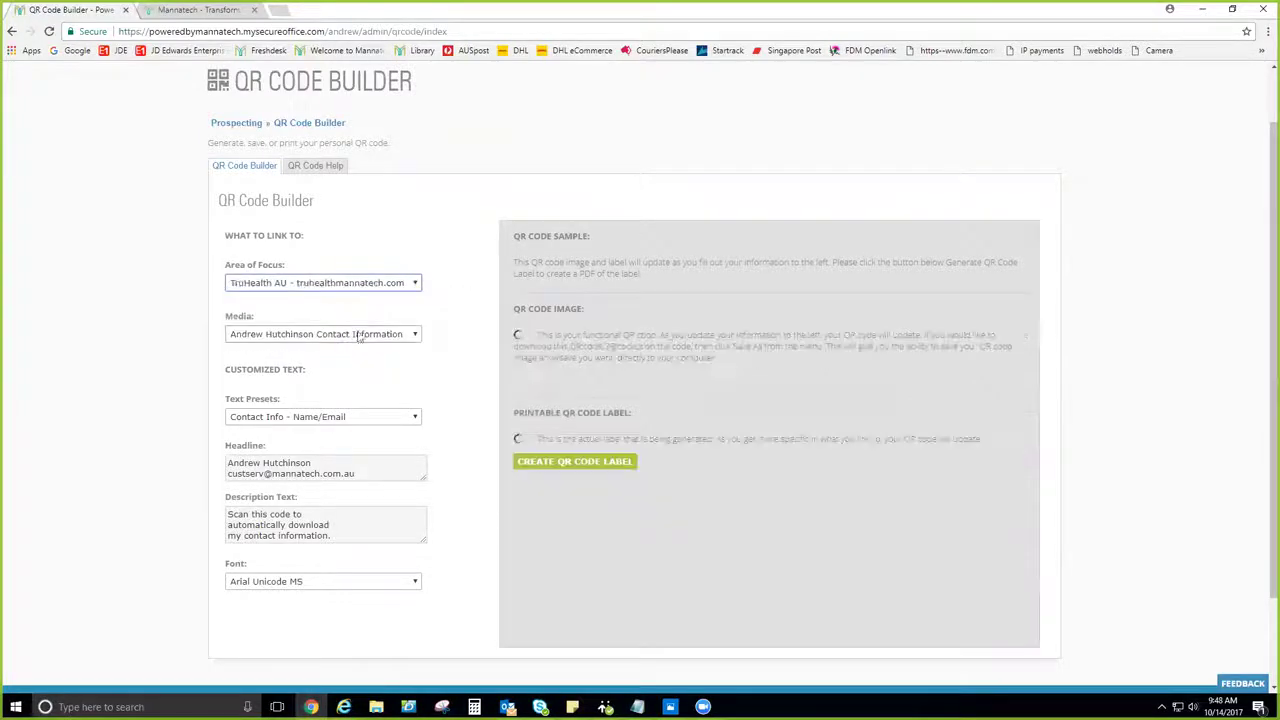
{"action": "scroll", "coordinate": [300, 240], "scroll_direction": "down", "scroll_amount": 2}
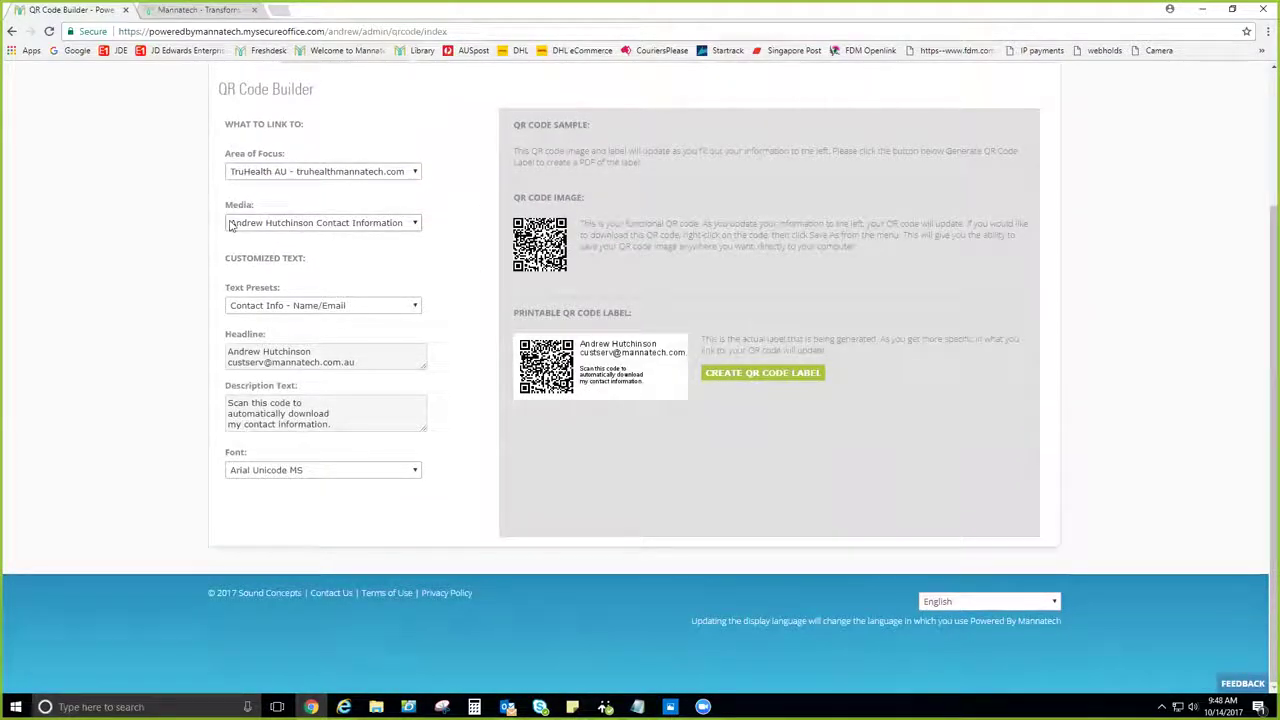
Switch the QR code's media to My Website and back to the personal contact information
{"action": "left_click", "coordinate": [416, 223]}
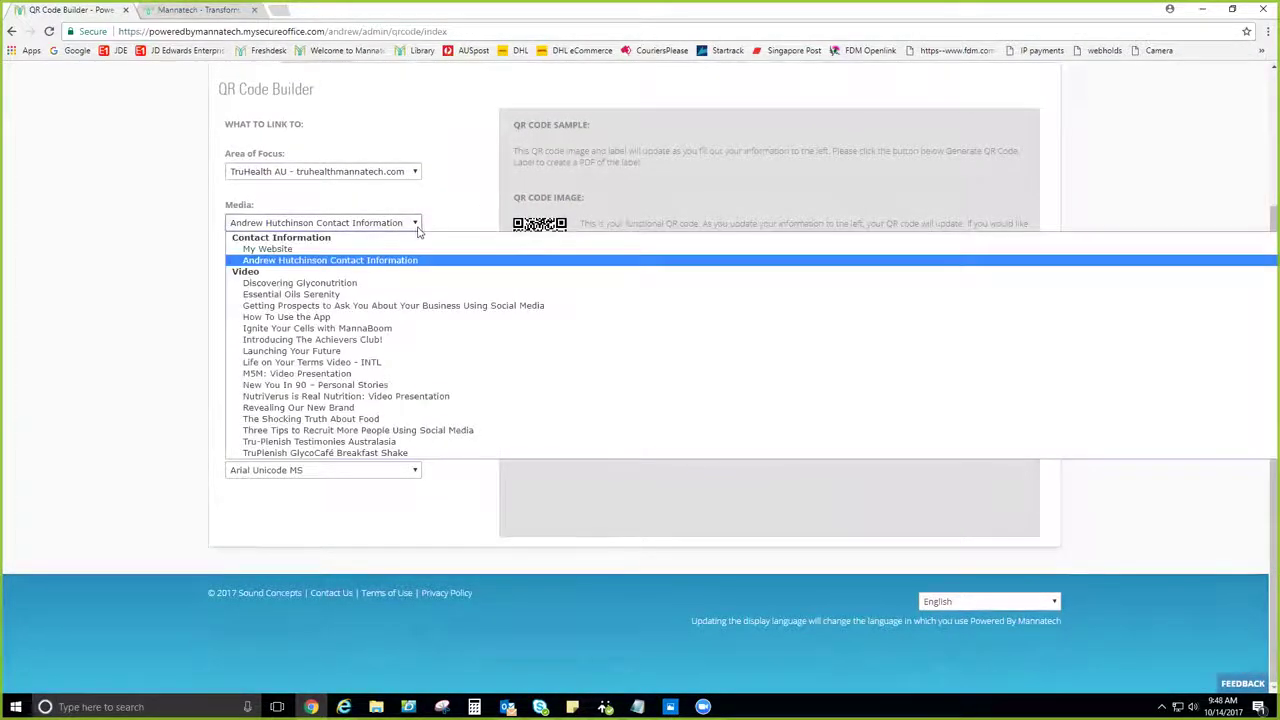
{"action": "left_click", "coordinate": [323, 249]}
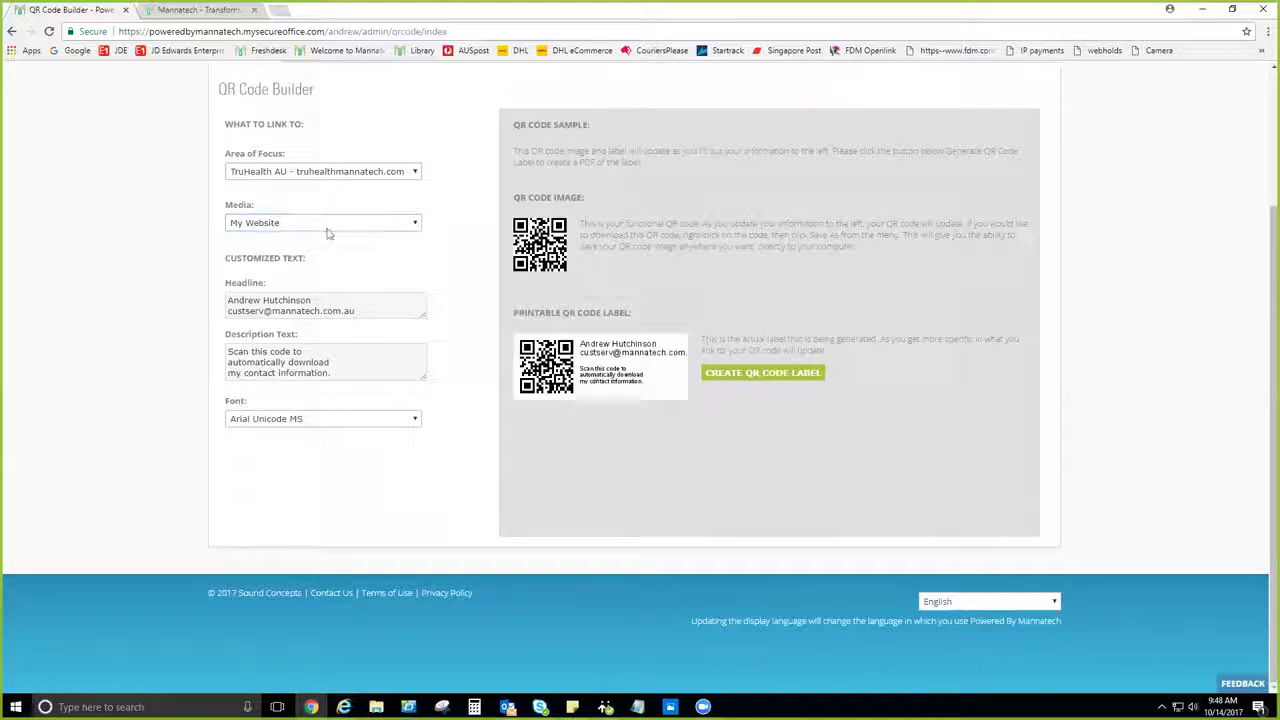
{"action": "left_click", "coordinate": [366, 223]}
{"action": "left_click", "coordinate": [318, 262]}
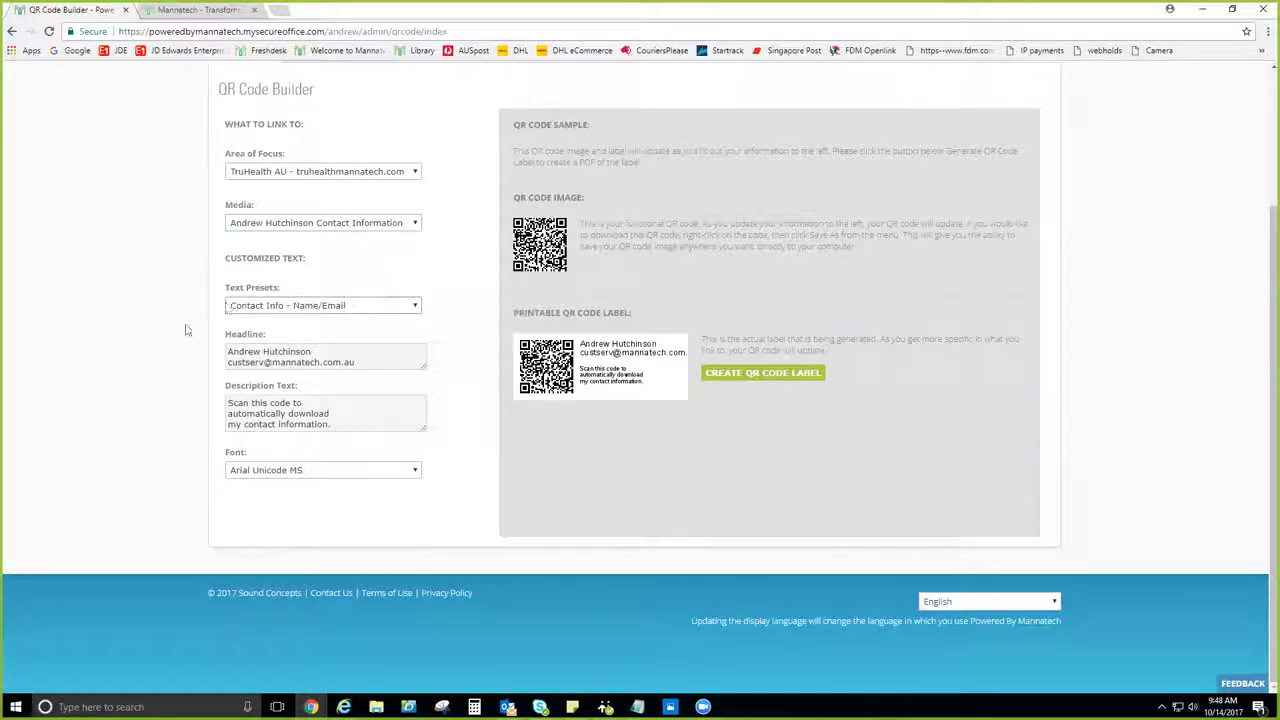
Create the printable QR code label sheet, return to the builder and keep TruHealth AU as the Area of Focus
{"action": "left_click", "coordinate": [797, 381]}
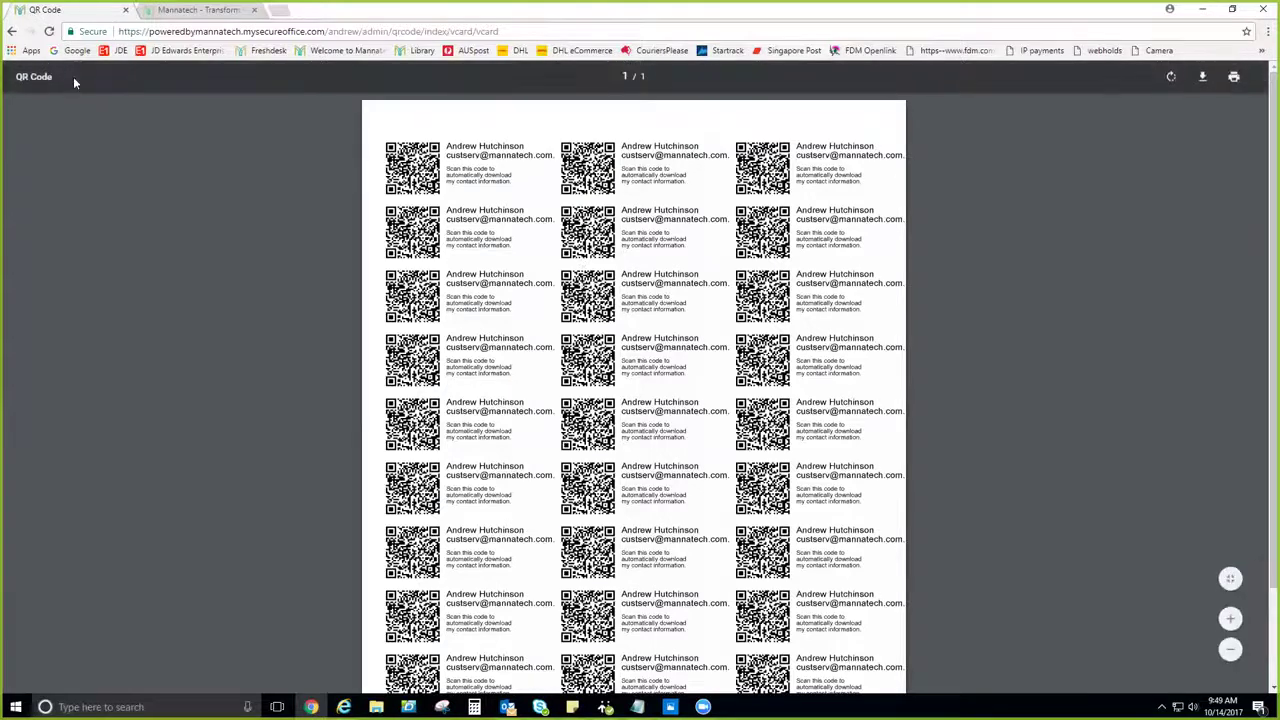
{"action": "left_click", "coordinate": [12, 32]}
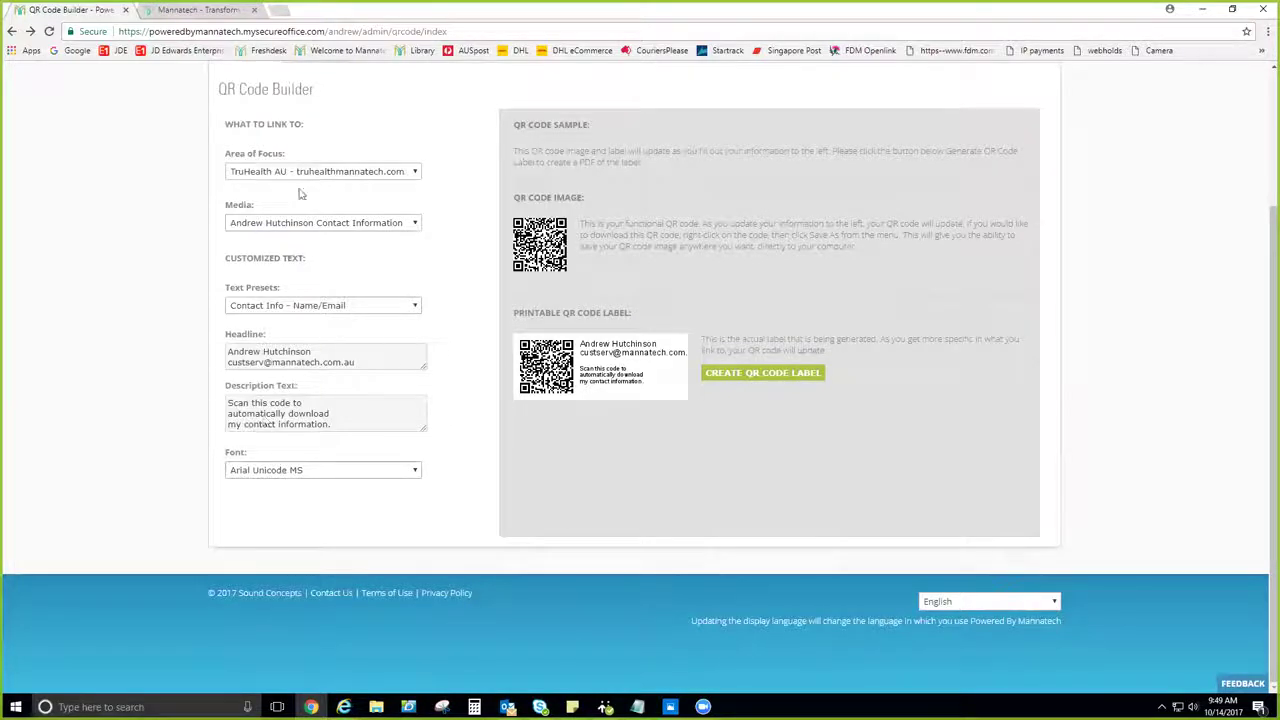
{"action": "left_click", "coordinate": [416, 174]}
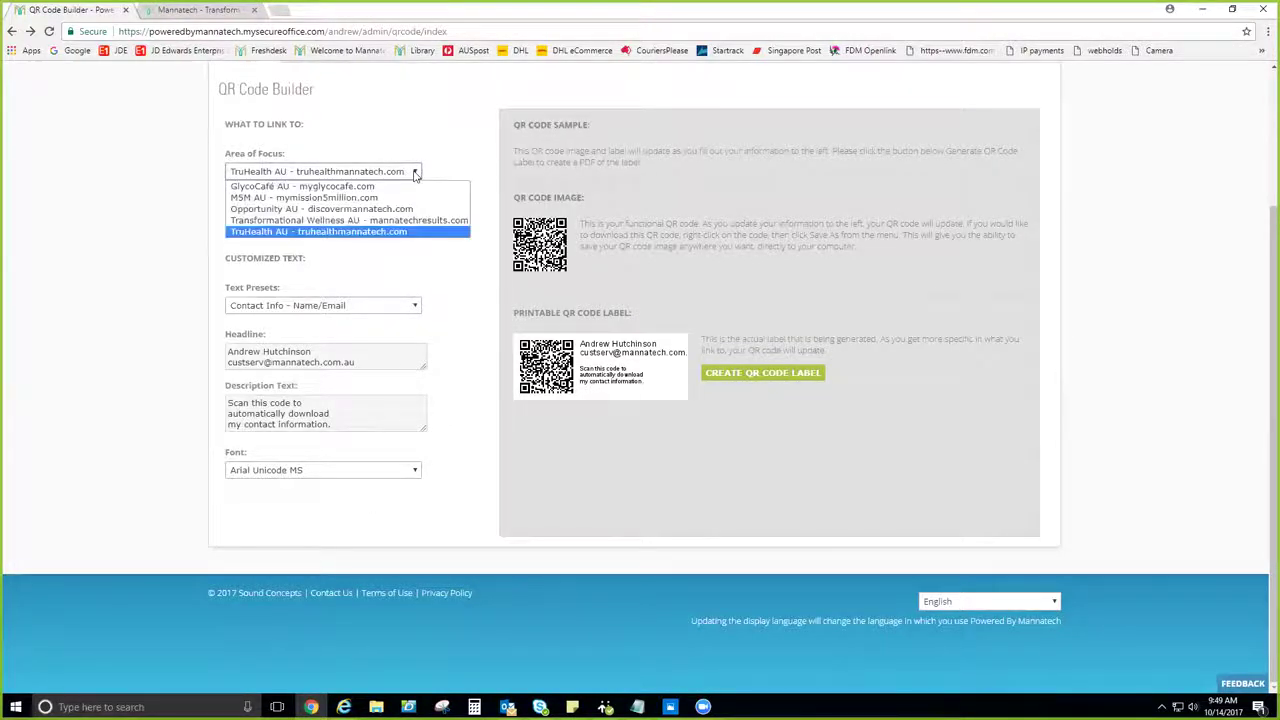
{"action": "left_click", "coordinate": [401, 233]}
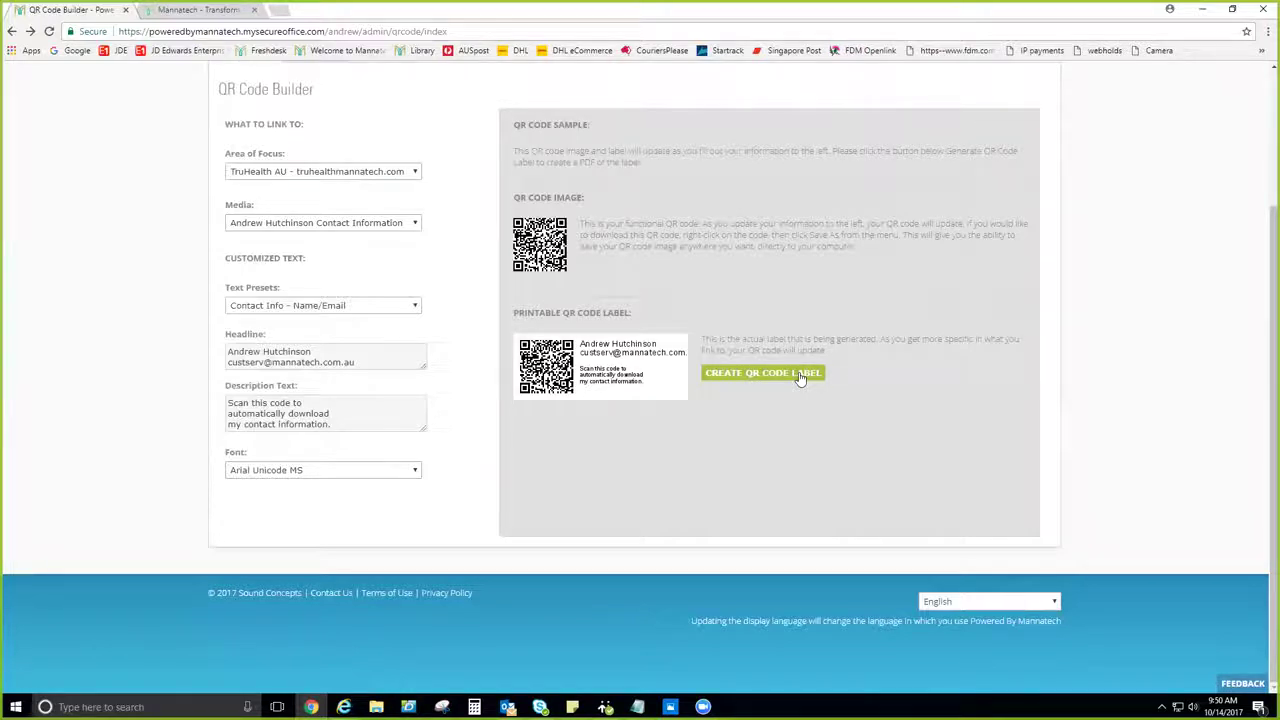
{"action": "scroll", "coordinate": [800, 378], "scroll_direction": "up", "scroll_amount": 1}
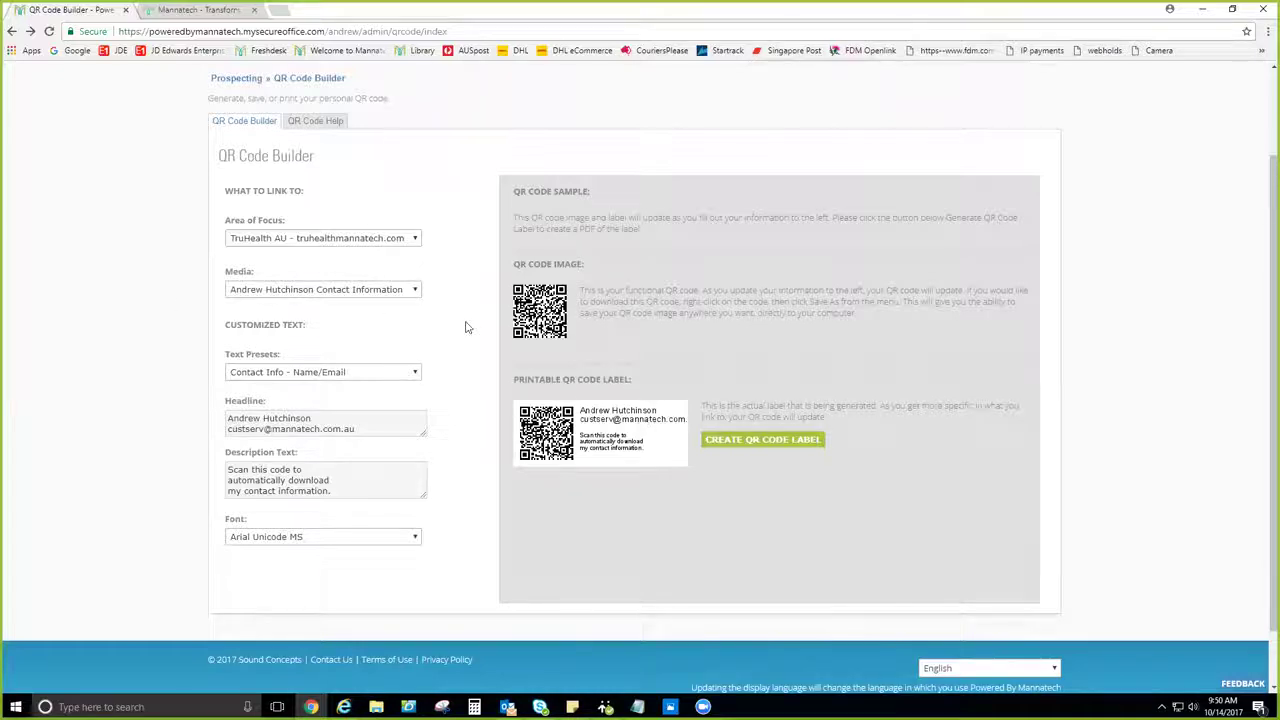
{"action": "scroll", "coordinate": [463, 330], "scroll_direction": "up", "scroll_amount": 1}
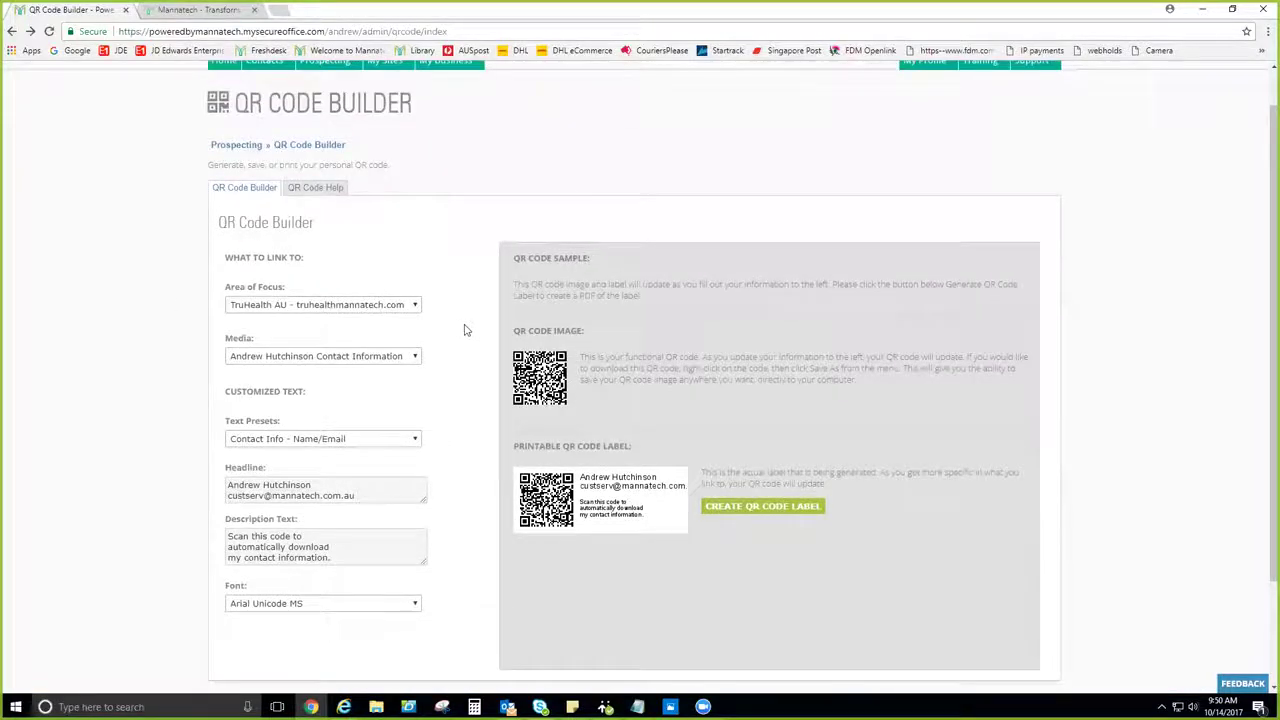
{"action": "scroll", "coordinate": [463, 330], "scroll_direction": "up", "scroll_amount": 1}
{"action": "scroll", "coordinate": [465, 331], "scroll_direction": "down", "scroll_amount": 1}
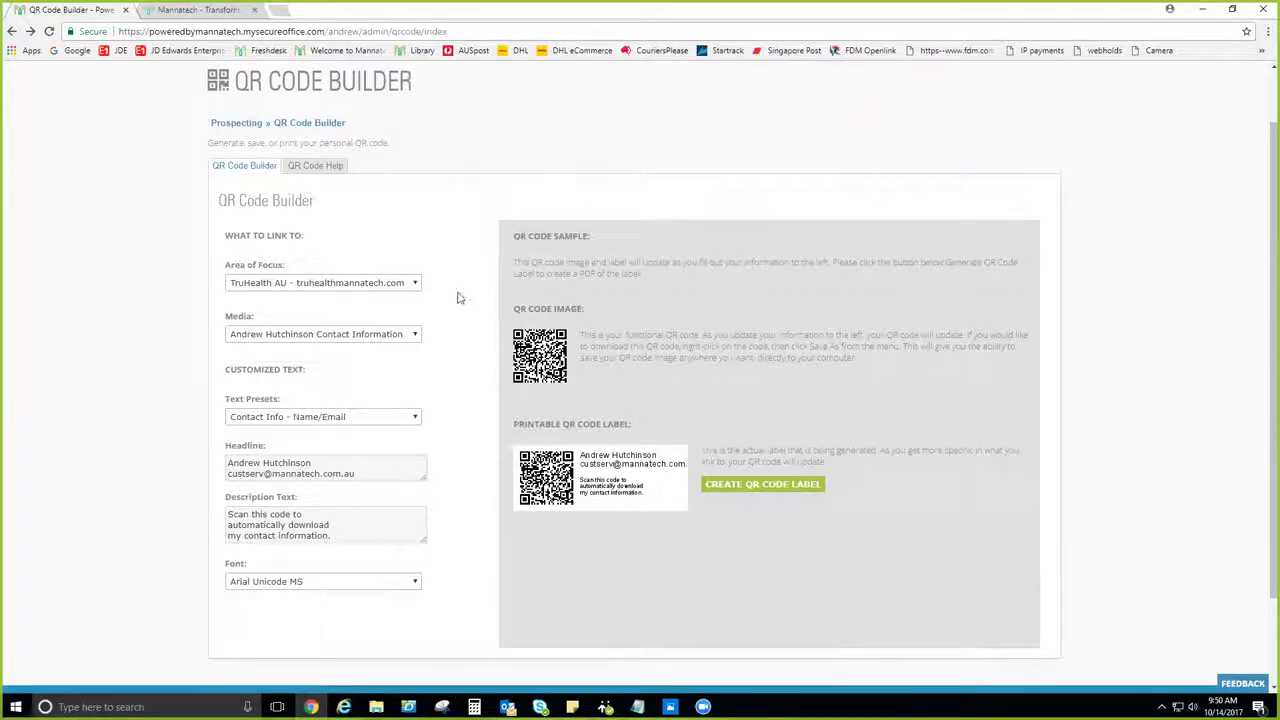
{"action": "scroll", "coordinate": [478, 331], "scroll_direction": "up", "scroll_amount": 1}
{"action": "scroll", "coordinate": [478, 331], "scroll_direction": "up", "scroll_amount": 1}
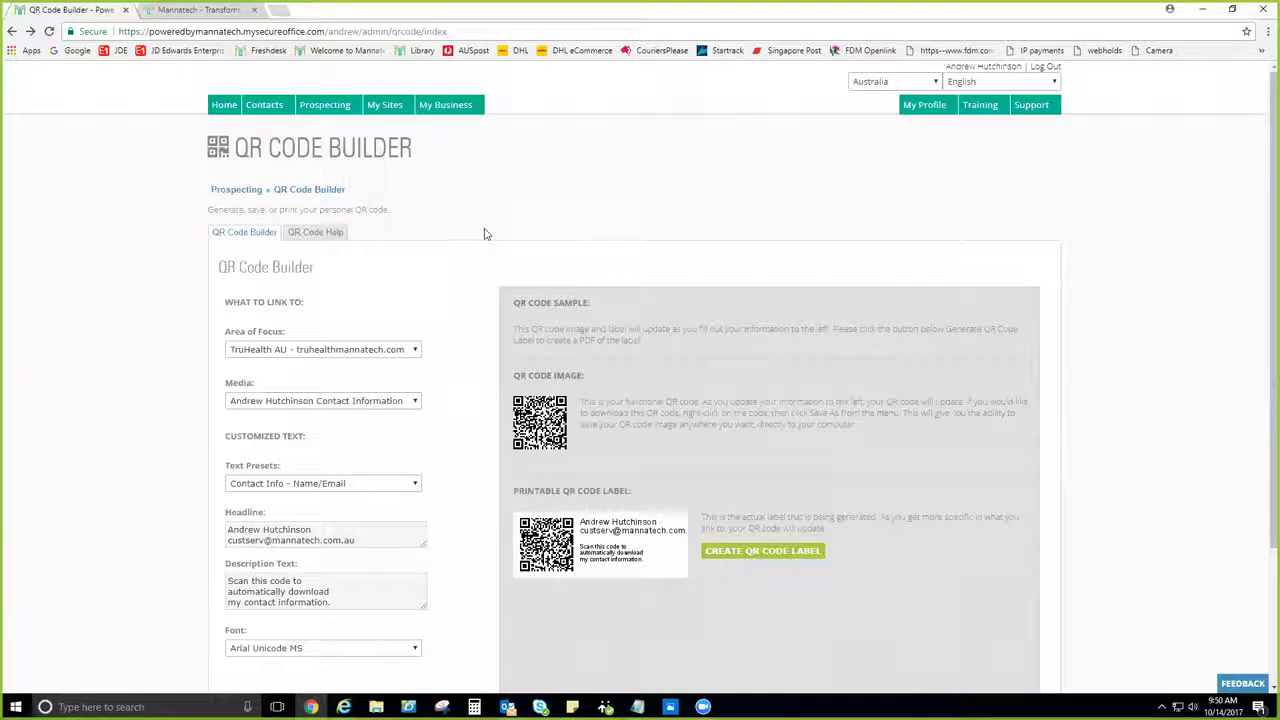
{"action": "scroll", "coordinate": [485, 234], "scroll_direction": "down", "scroll_amount": 1}
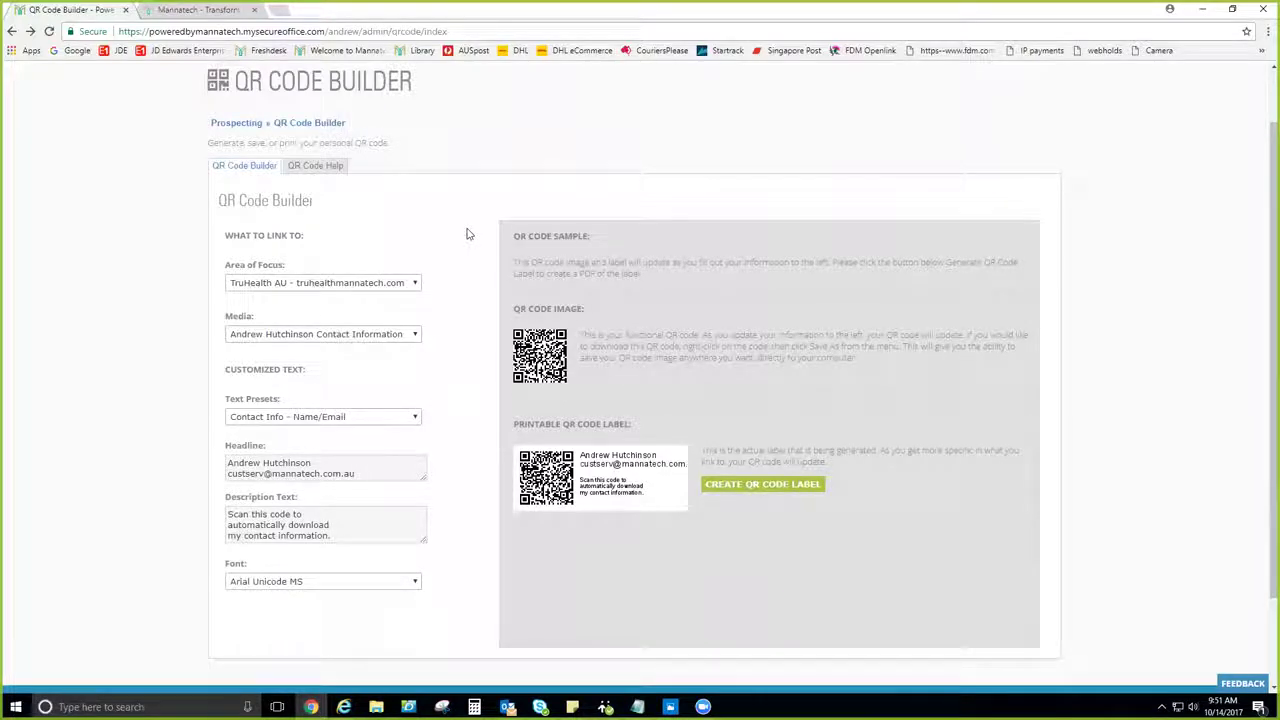
{"action": "scroll", "coordinate": [462, 214], "scroll_direction": "up", "scroll_amount": 1}
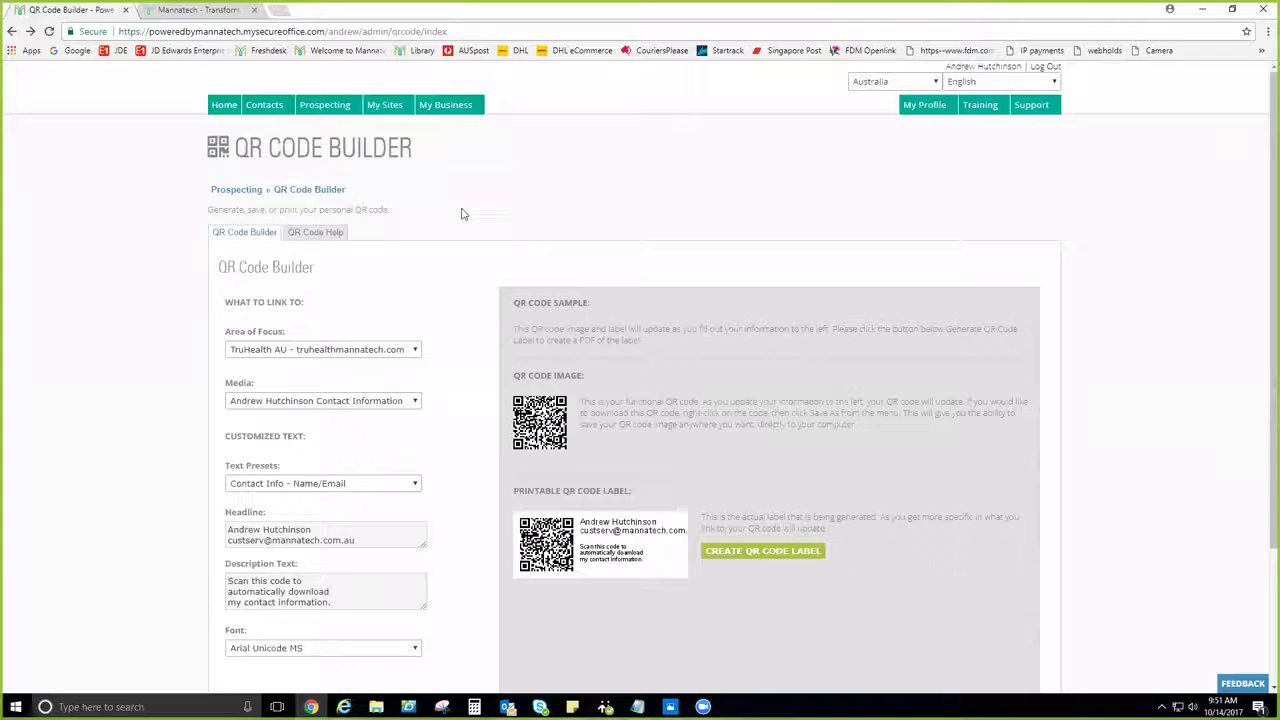
Read the QR Code Help on scanning apps, marketing tips and label printing, and return to the builder form
{"action": "mouse_move", "coordinate": [336, 116]}
{"action": "left_click", "coordinate": [331, 233]}
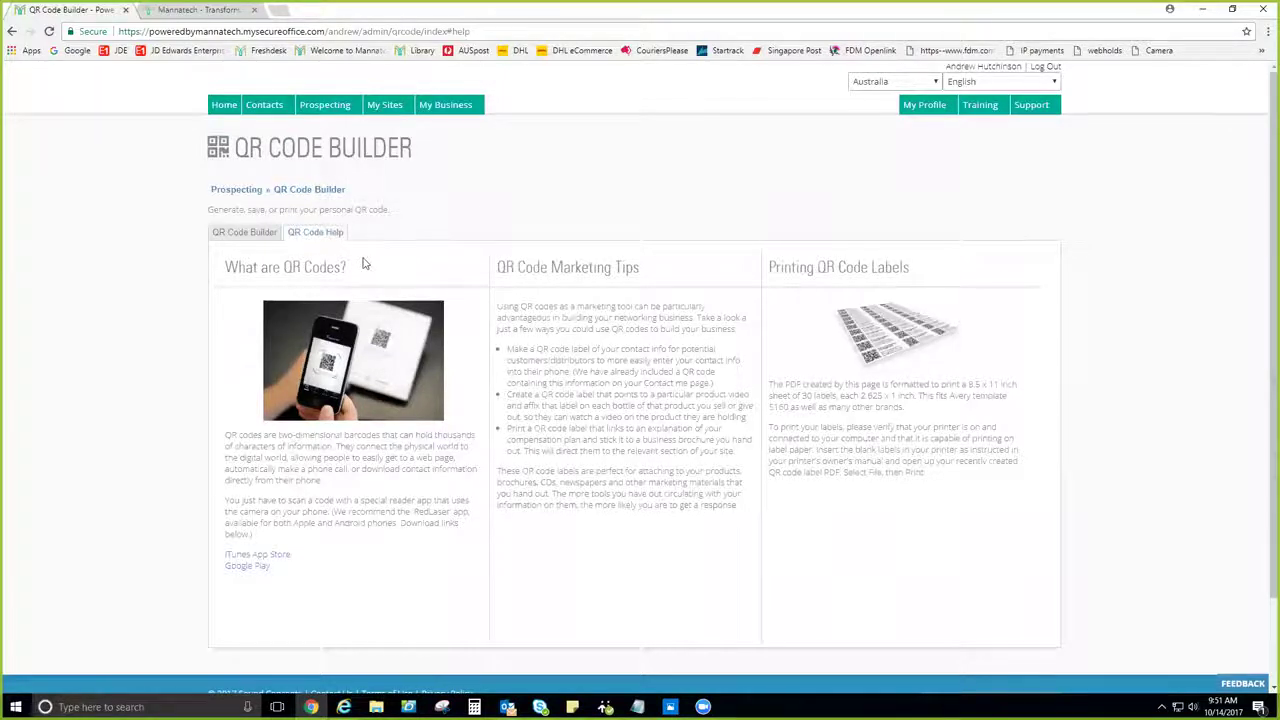
{"action": "scroll", "coordinate": [172, 271], "scroll_direction": "down", "scroll_amount": 1}
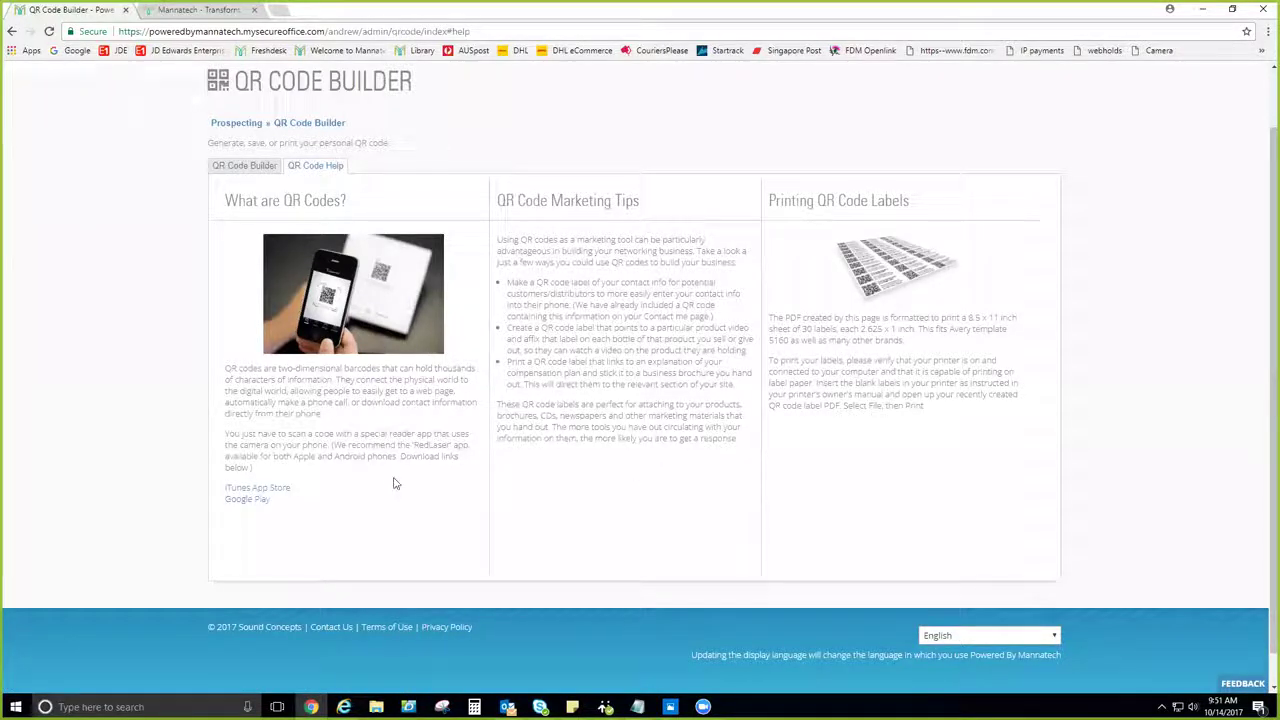
{"action": "double_click", "coordinate": [436, 445]}
{"action": "left_click", "coordinate": [389, 418]}
{"action": "left_click", "coordinate": [246, 166]}
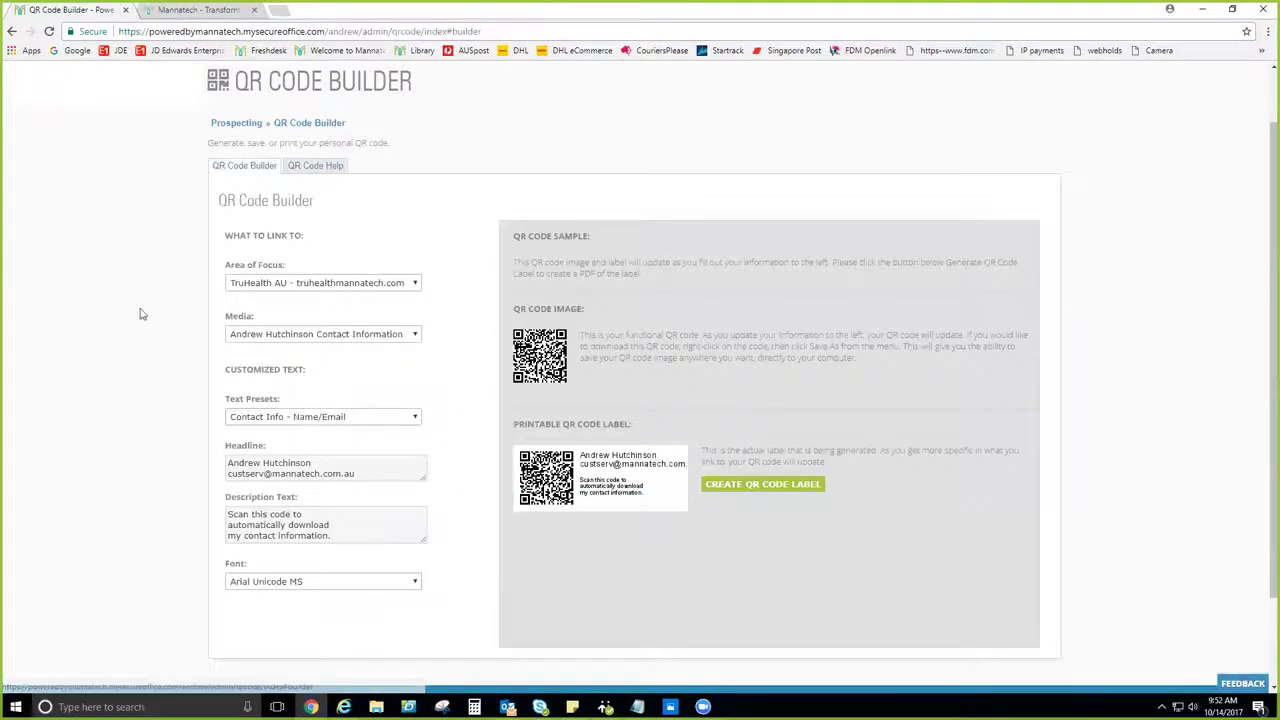
Open the Contacts page and review the full contact list with its points and interest levels
{"action": "scroll", "coordinate": [146, 286], "scroll_direction": "up", "scroll_amount": 2}
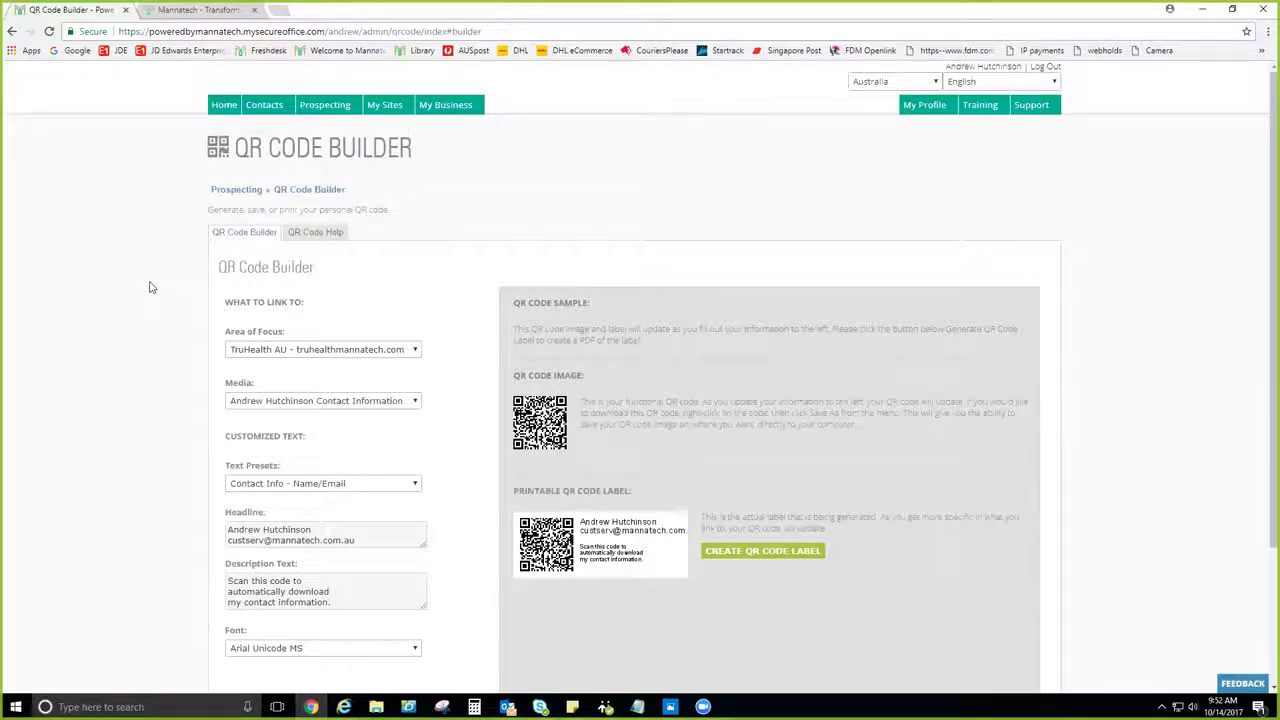
{"action": "mouse_move", "coordinate": [264, 106]}
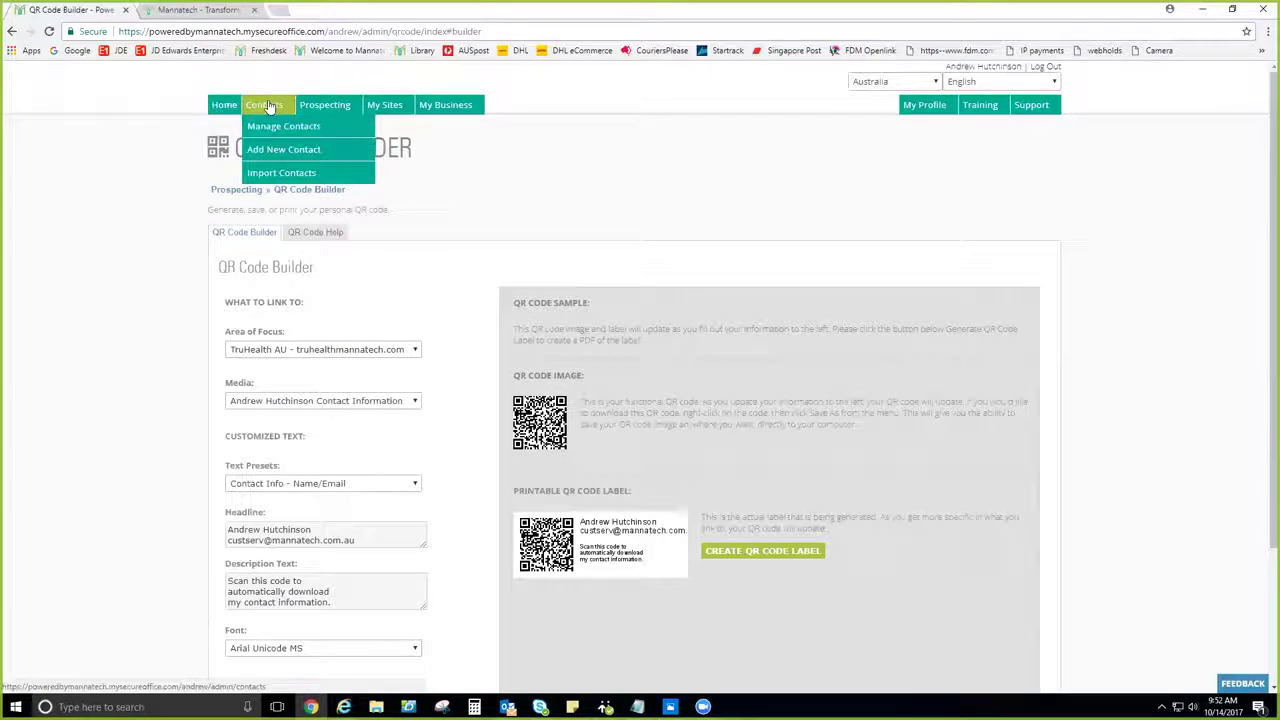
{"action": "left_click", "coordinate": [266, 105]}
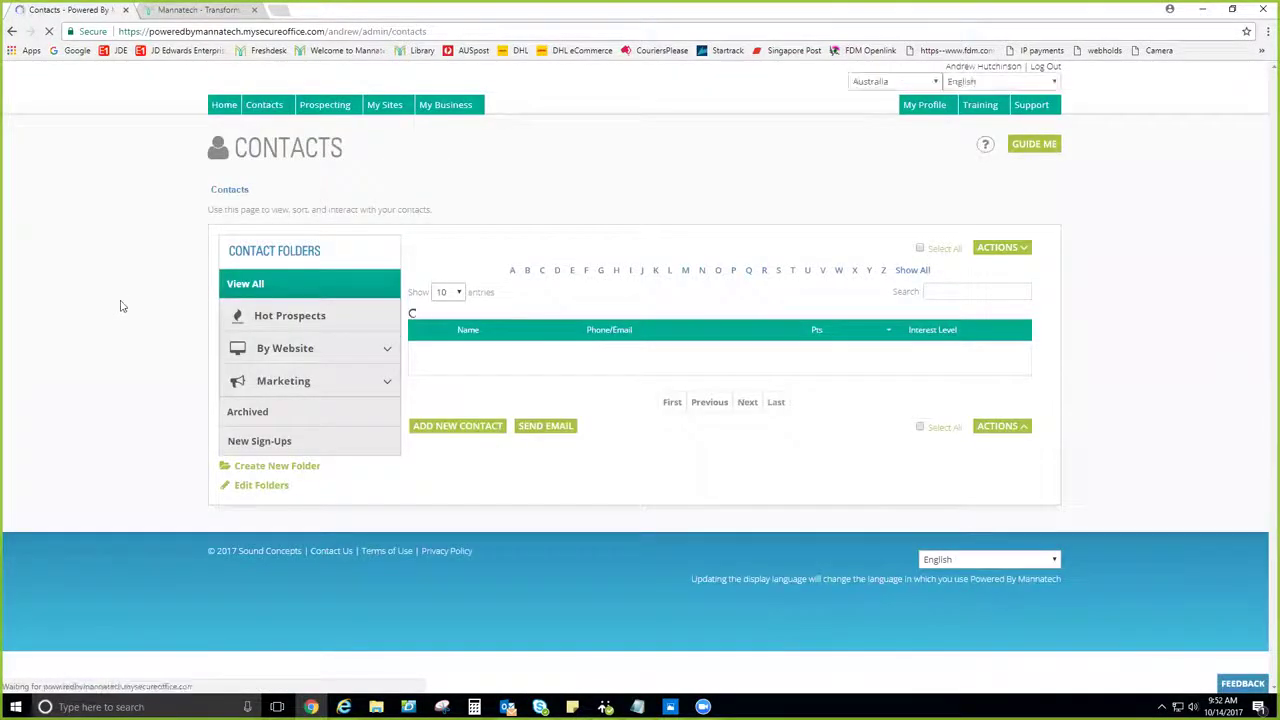
{"action": "scroll", "coordinate": [120, 306], "scroll_direction": "down", "scroll_amount": 3}
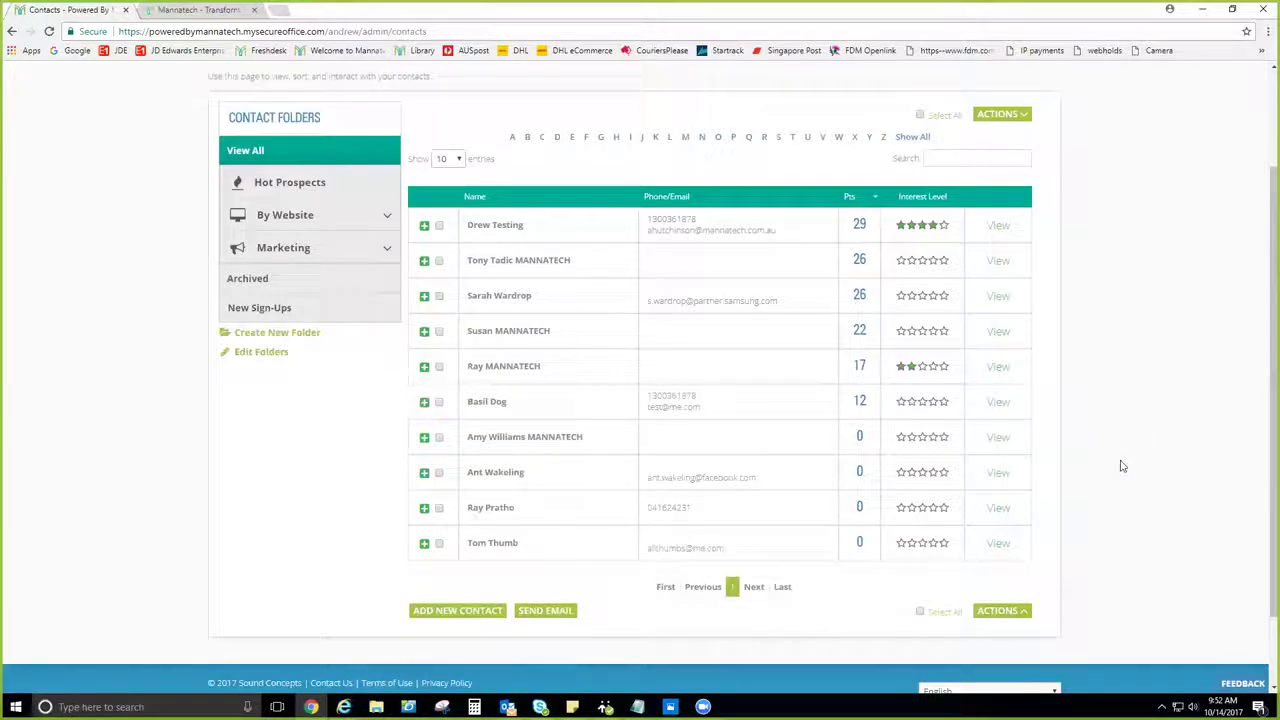
{"action": "scroll", "coordinate": [1121, 466], "scroll_direction": "up", "scroll_amount": 1}
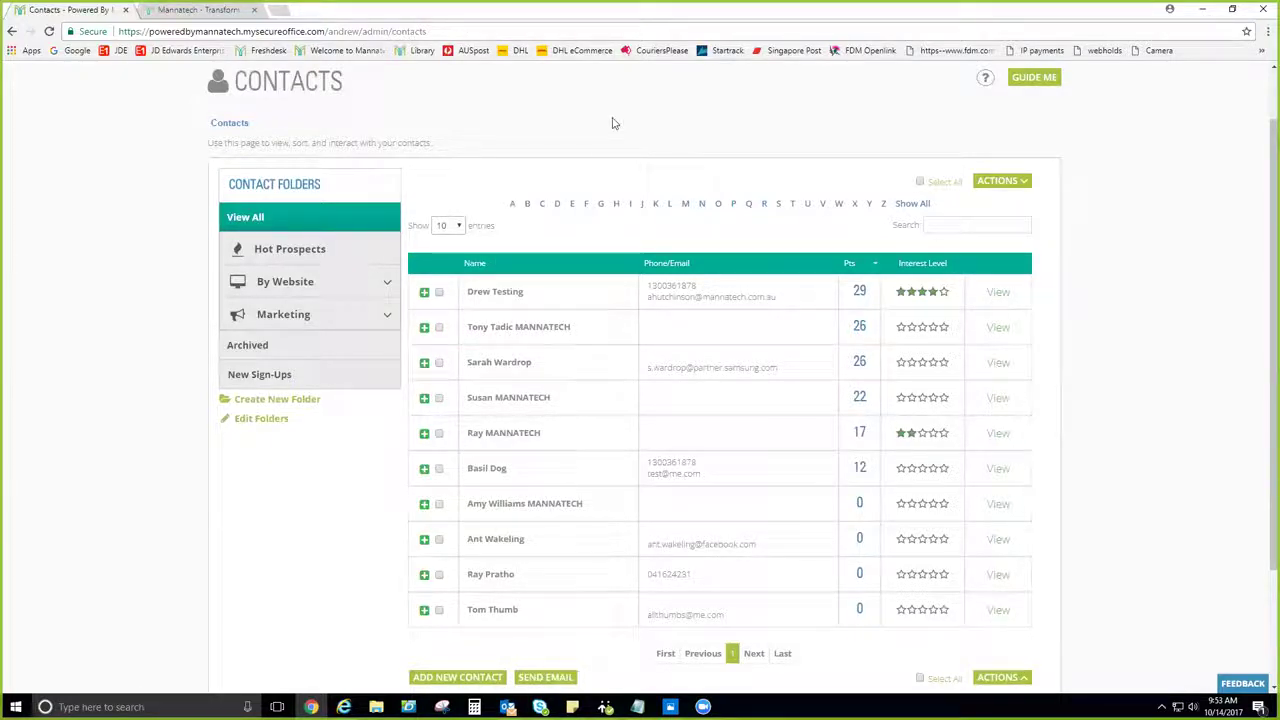
Open the Import Contacts page and review the email, CSV, vCard and Excel paste import options
{"action": "scroll", "coordinate": [350, 540], "scroll_direction": "down", "scroll_amount": 1}
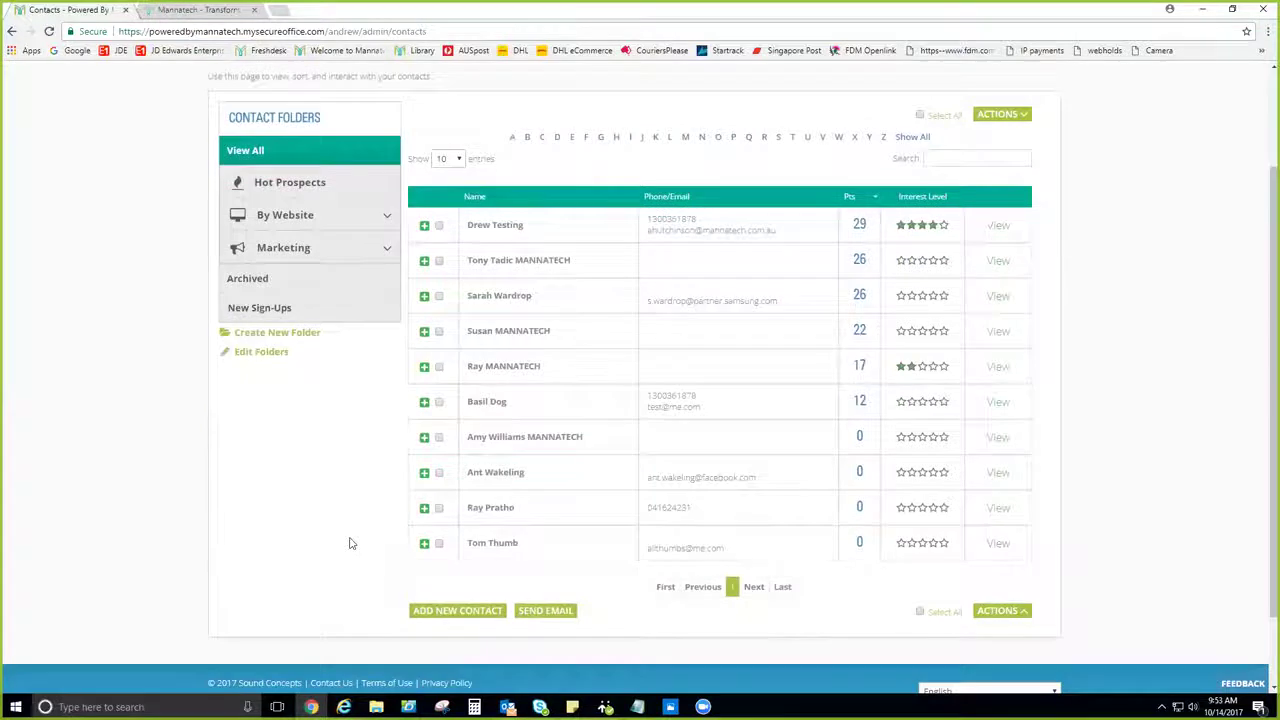
{"action": "scroll", "coordinate": [350, 543], "scroll_direction": "up", "scroll_amount": 2}
{"action": "mouse_move", "coordinate": [266, 108]}
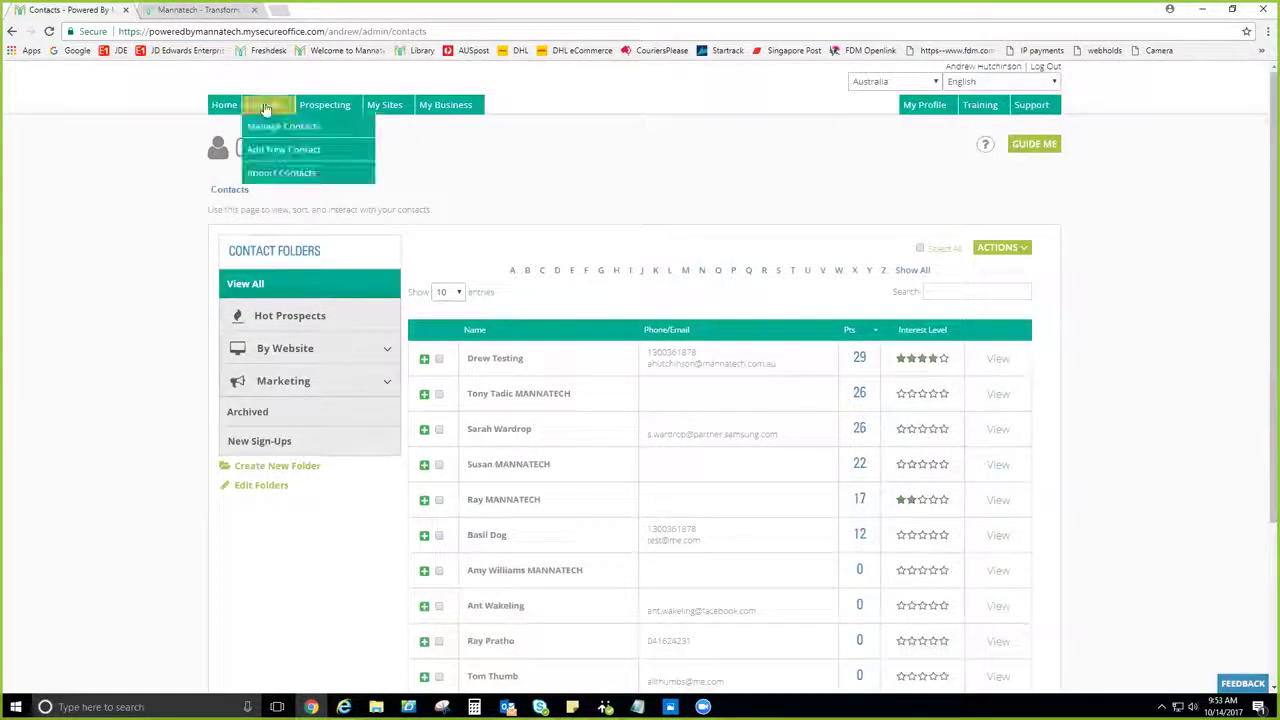
{"action": "left_click", "coordinate": [280, 174]}
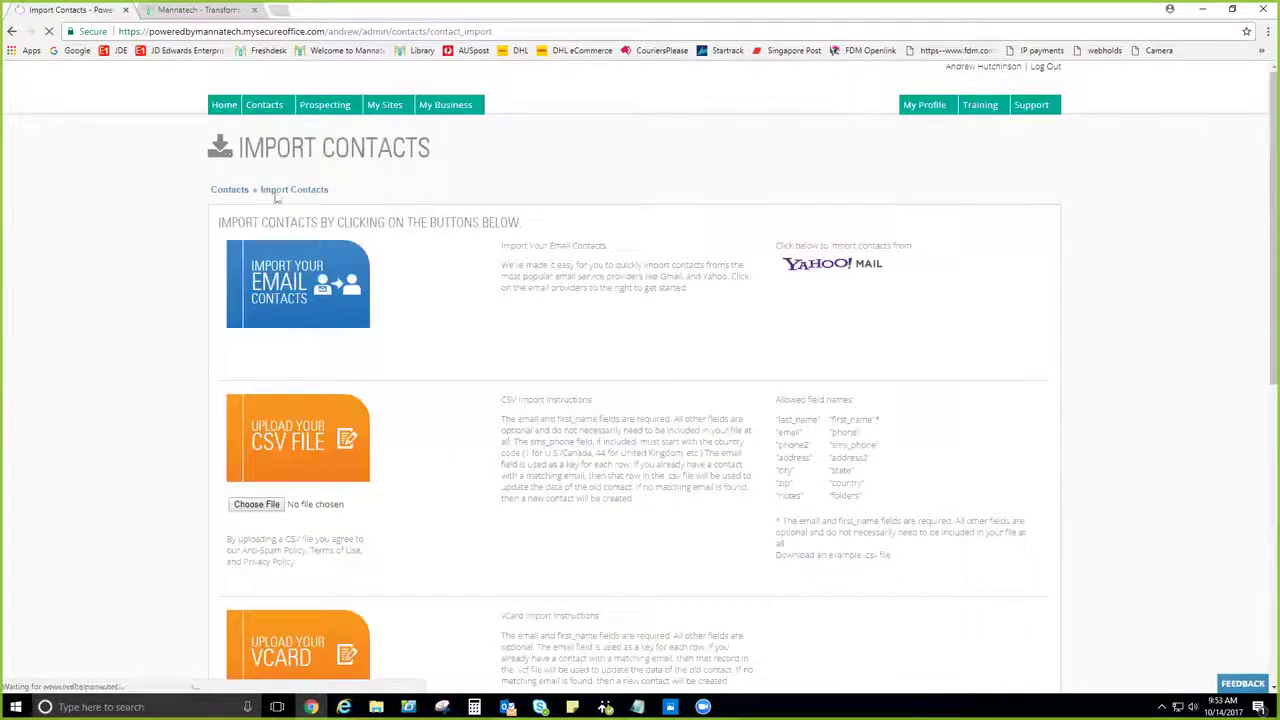
{"action": "scroll", "coordinate": [1072, 438], "scroll_direction": "down", "scroll_amount": 5}
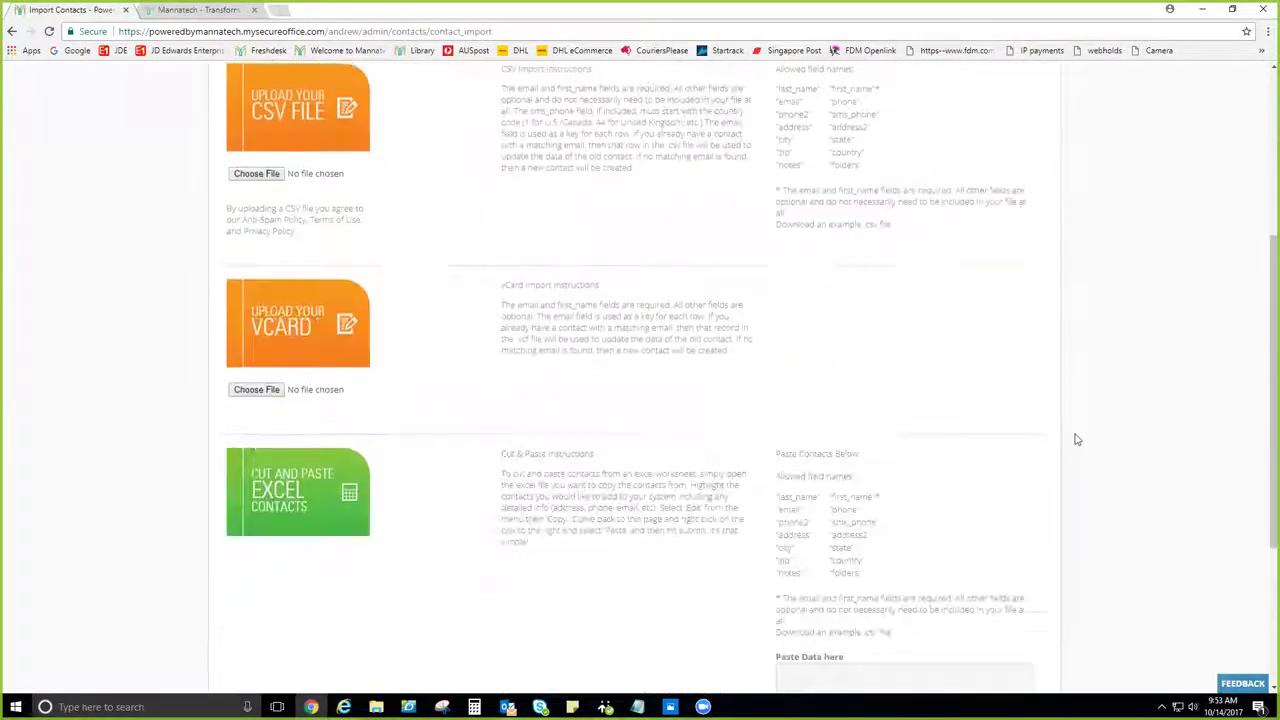
{"action": "scroll", "coordinate": [1077, 440], "scroll_direction": "down", "scroll_amount": 3}
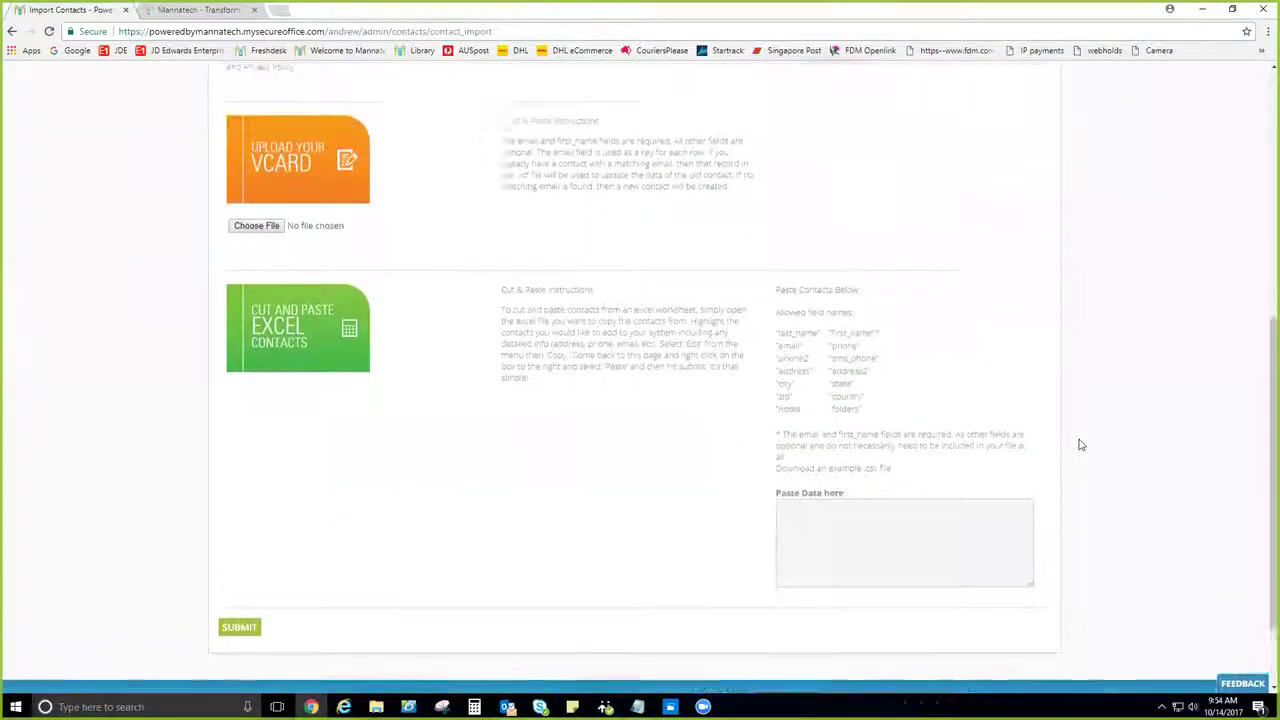
Look at the Yahoo Mail sign-in page for importing email contacts and return to the import options
{"action": "scroll", "coordinate": [1080, 444], "scroll_direction": "up", "scroll_amount": 5}
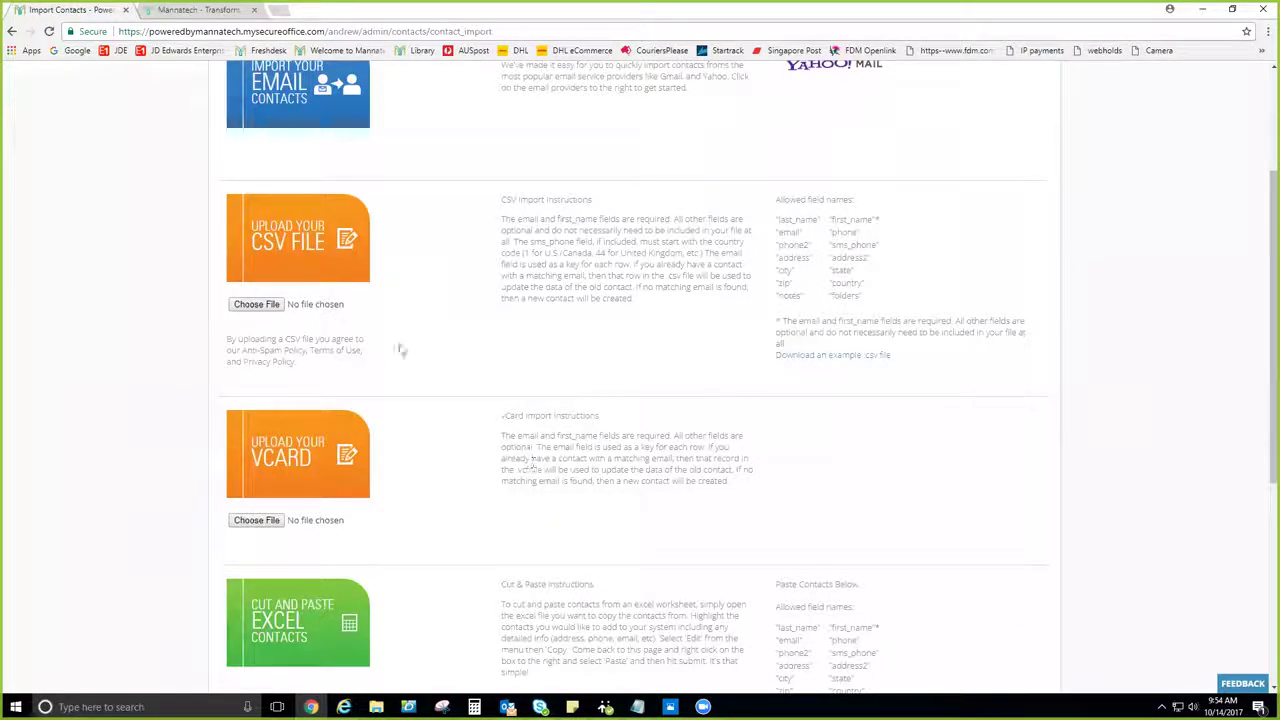
{"action": "scroll", "coordinate": [1100, 340], "scroll_direction": "up", "scroll_amount": 1}
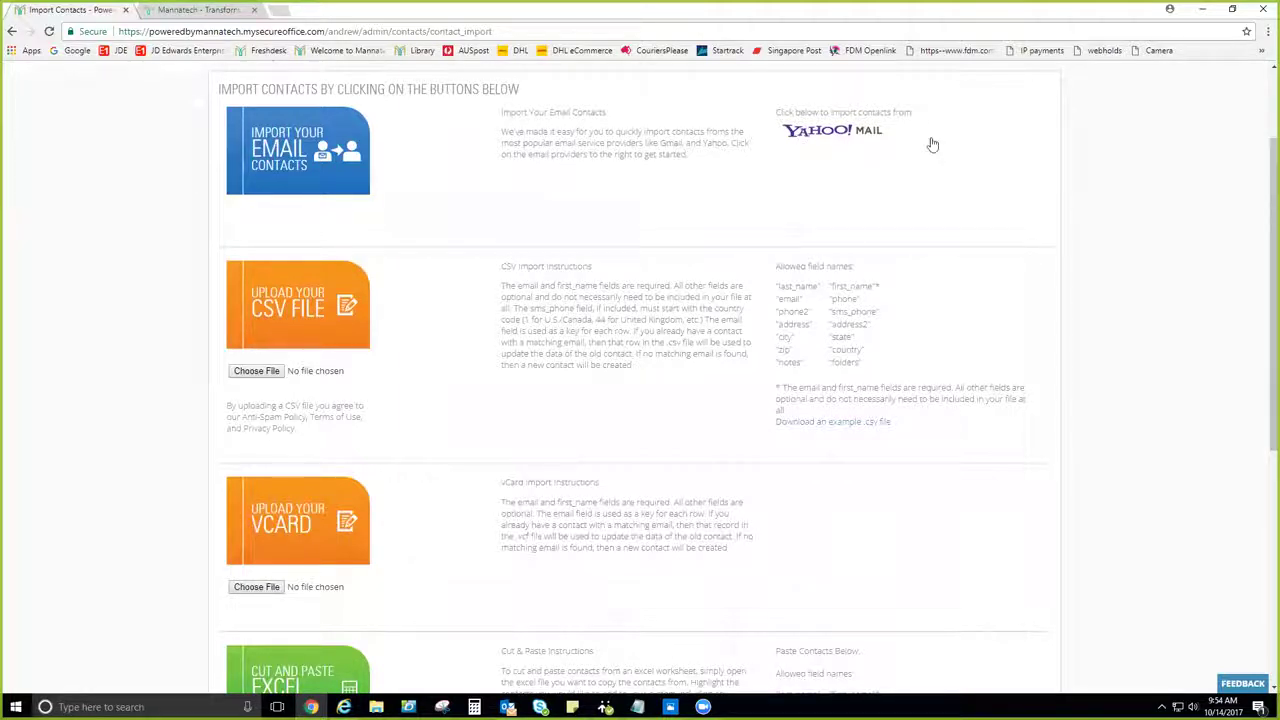
{"action": "left_click", "coordinate": [837, 135]}
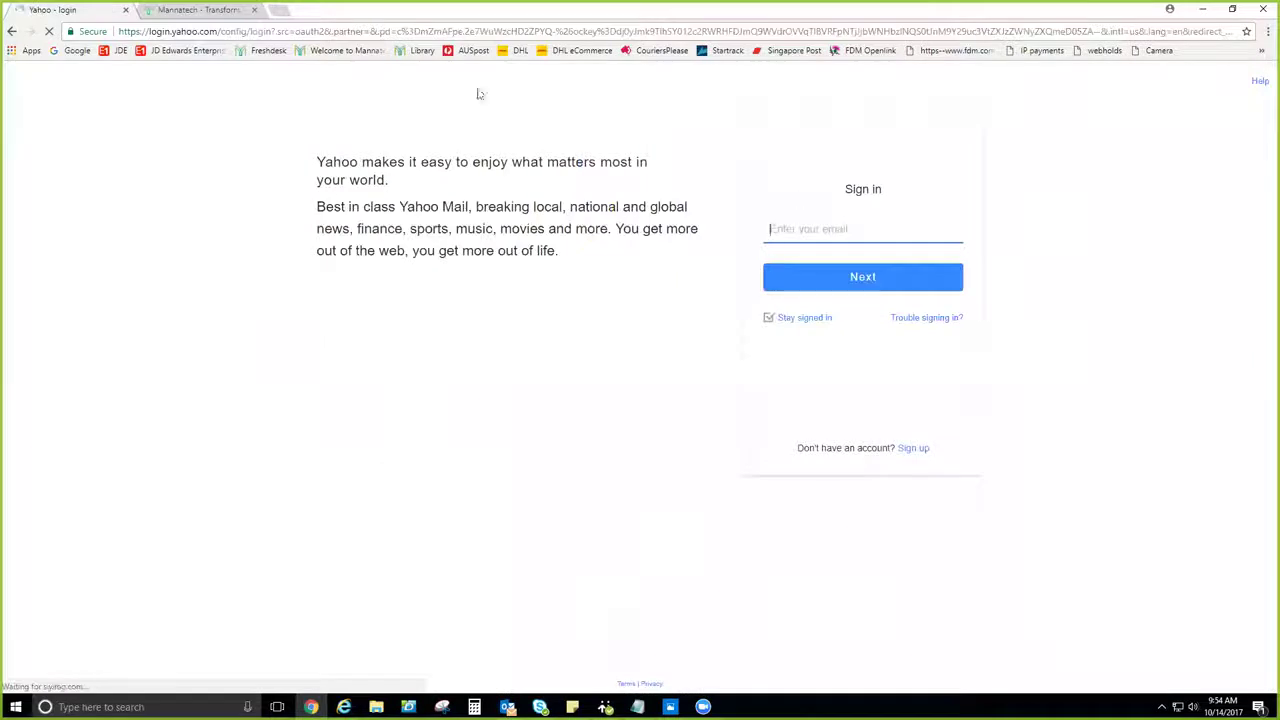
{"action": "left_click", "coordinate": [11, 31]}
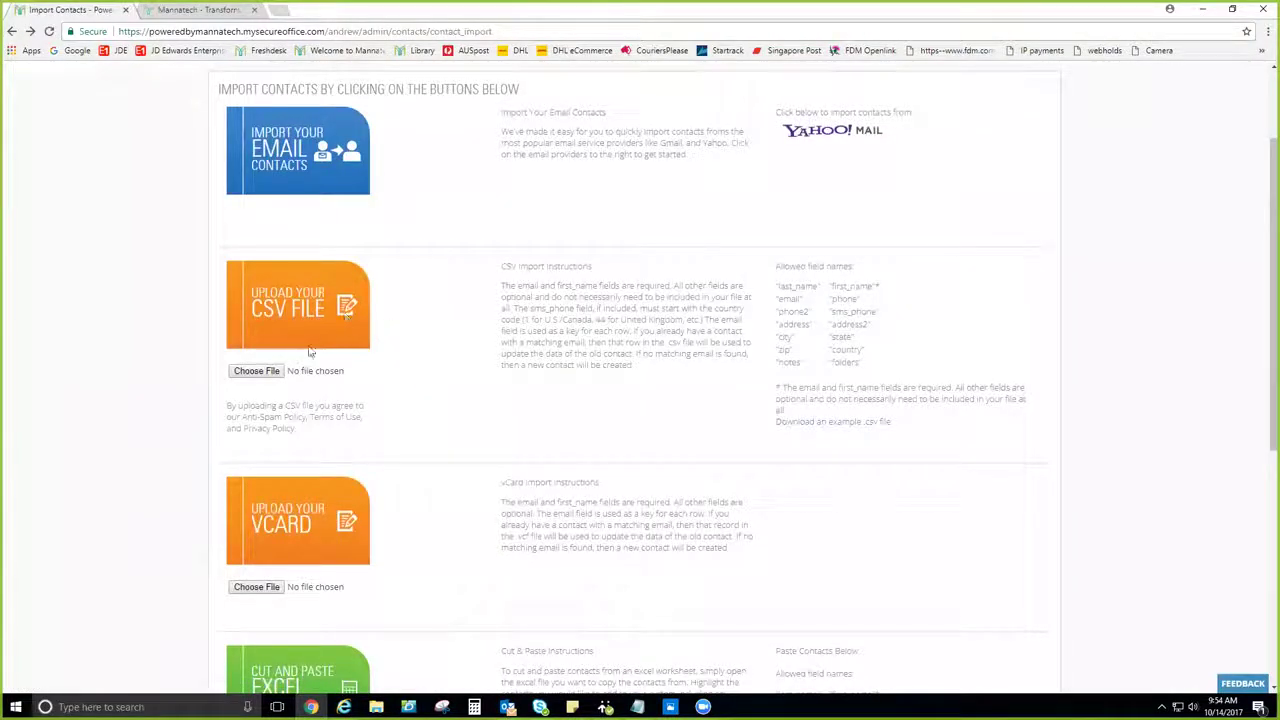
Download the example .csv file, open it in Excel and widen the last_name and first_name columns
{"action": "left_click", "coordinate": [848, 426]}
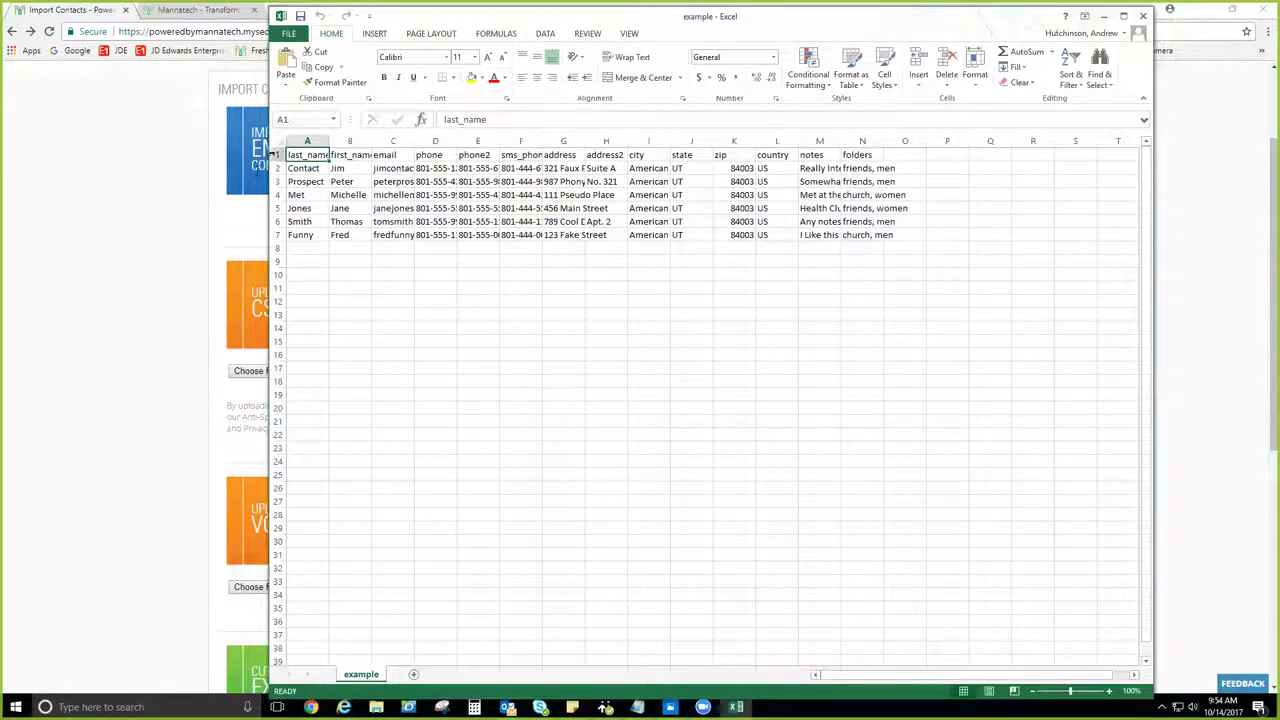
{"action": "double_click", "coordinate": [329, 141]}
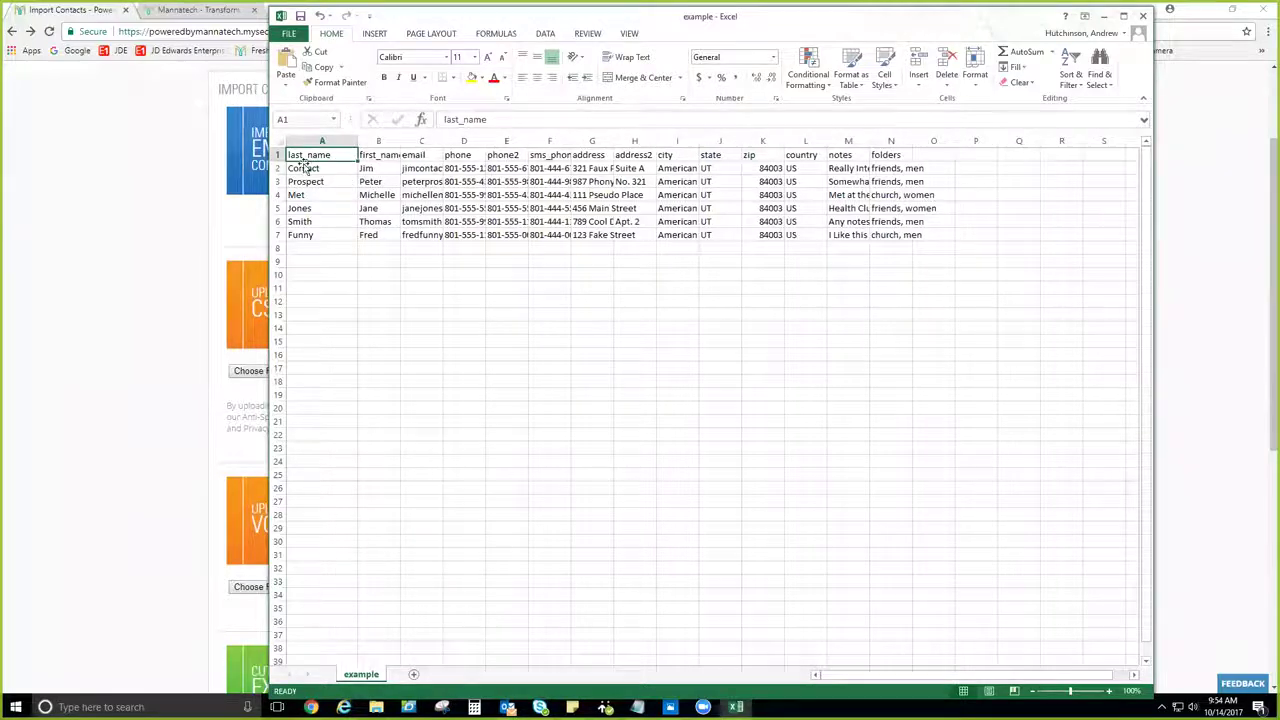
{"action": "left_click_drag", "start_coordinate": [486, 141], "coordinate": [493, 144]}
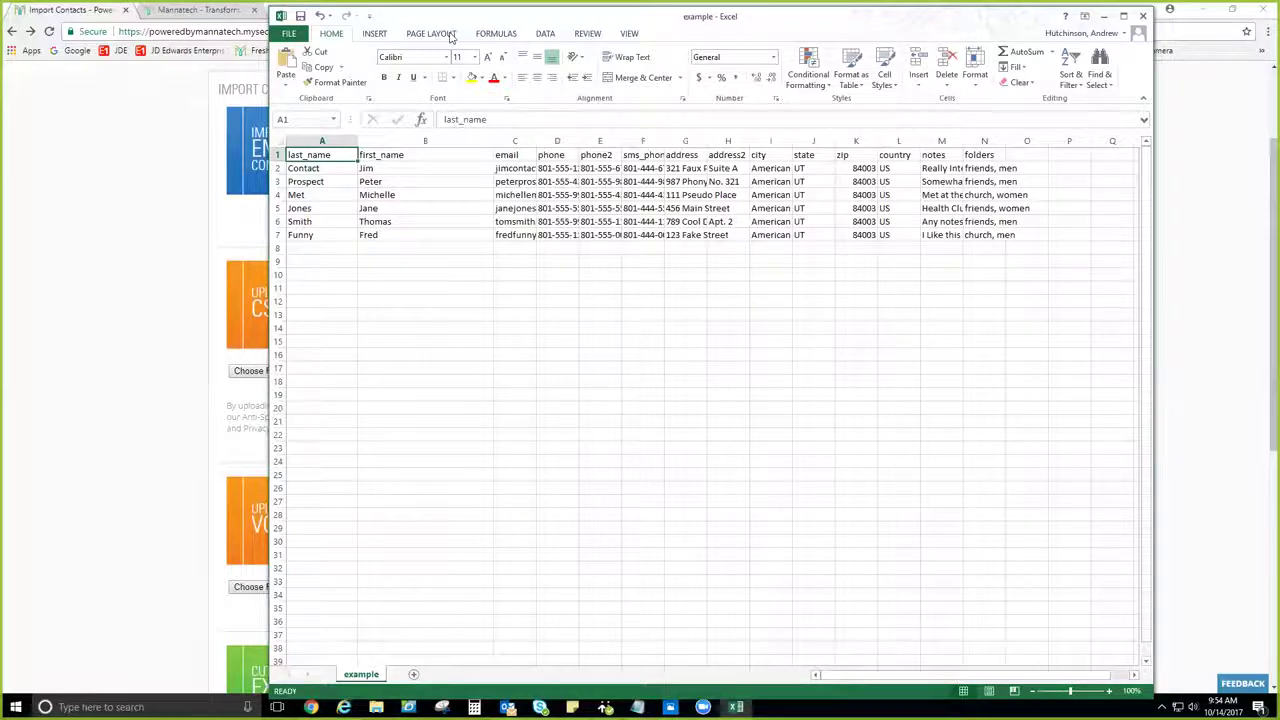
{"action": "key", "text": "alt+Tab"}
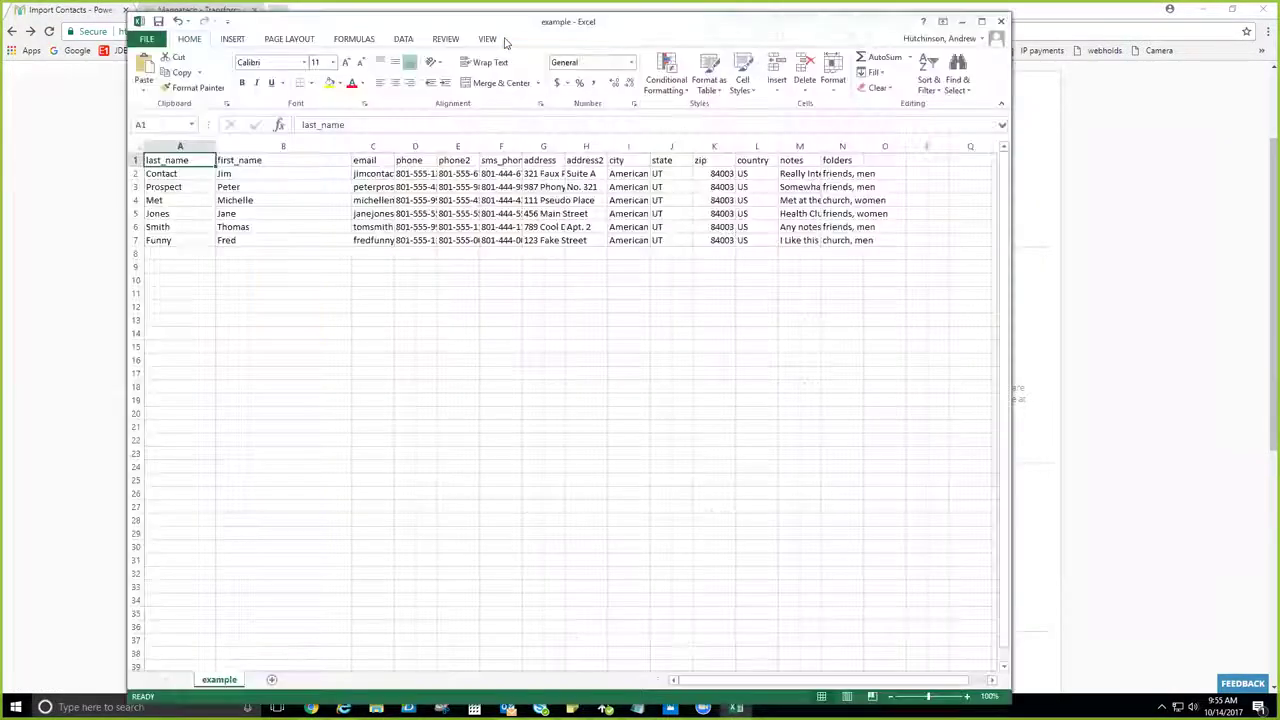
{"action": "left_click", "coordinate": [145, 40]}
{"action": "left_click", "coordinate": [162, 173]}
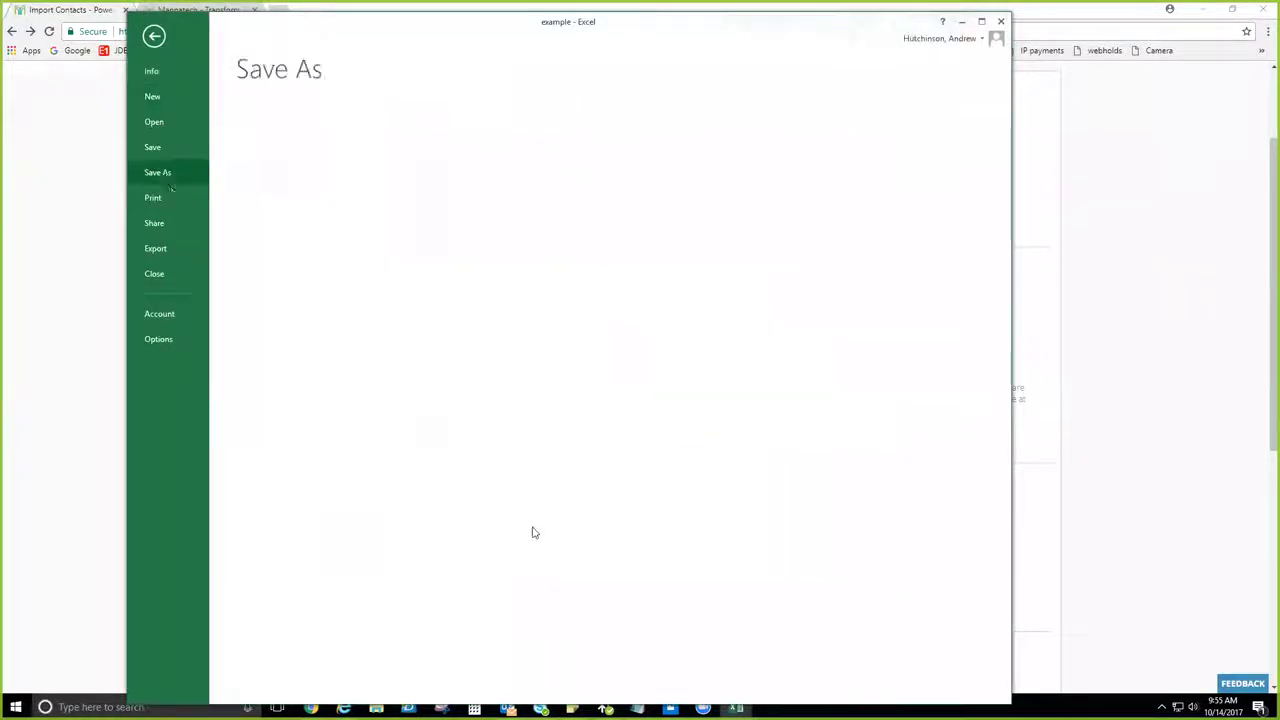
{"action": "left_click", "coordinate": [478, 432]}
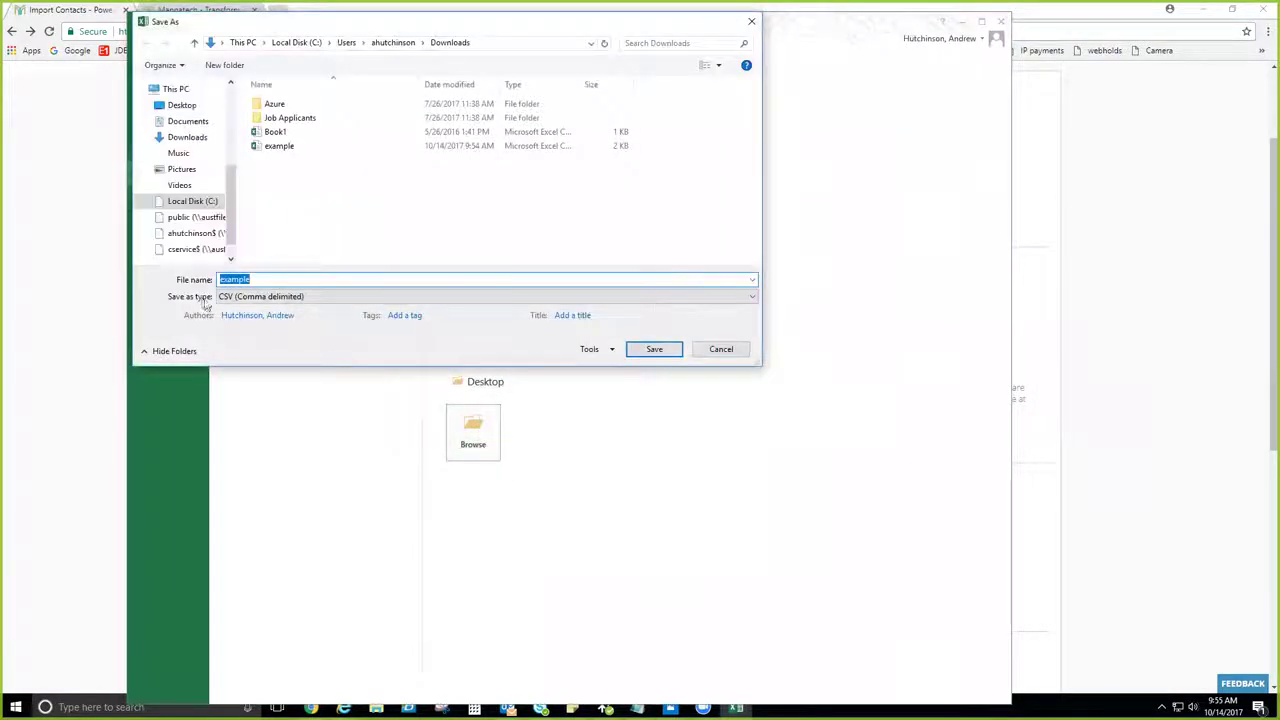
{"action": "left_click", "coordinate": [487, 297]}
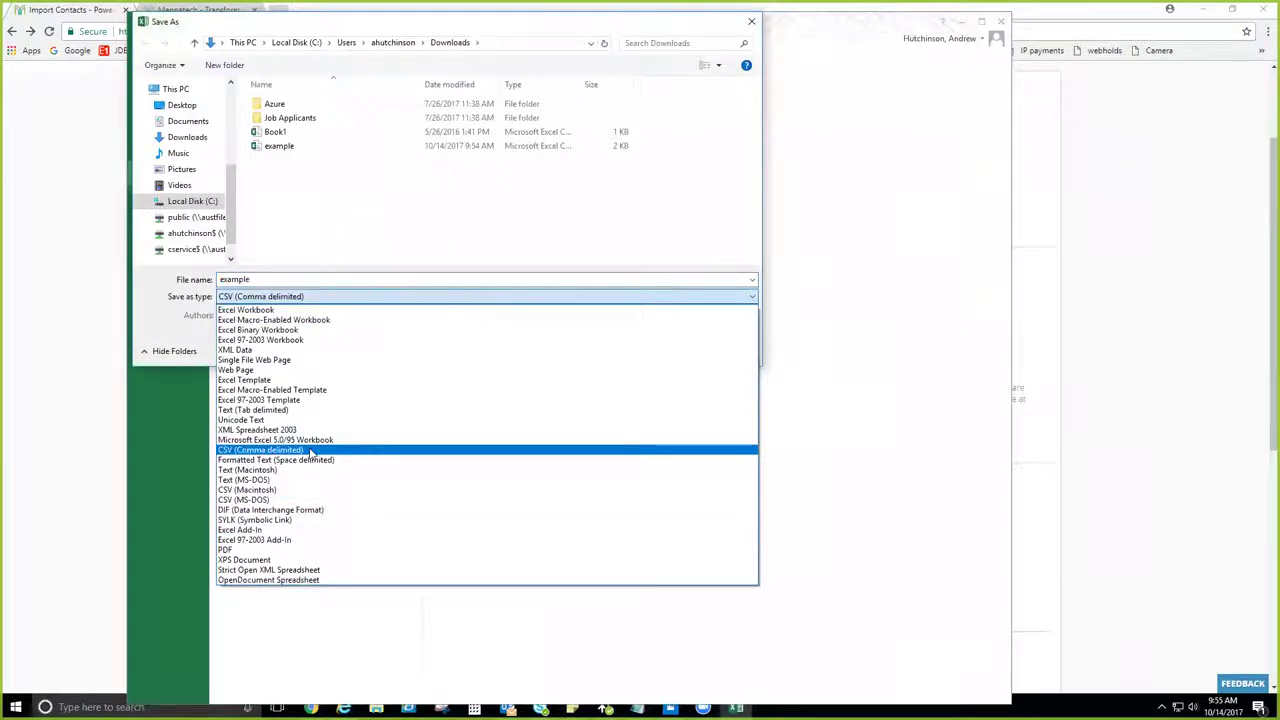
{"action": "left_click", "coordinate": [666, 131]}
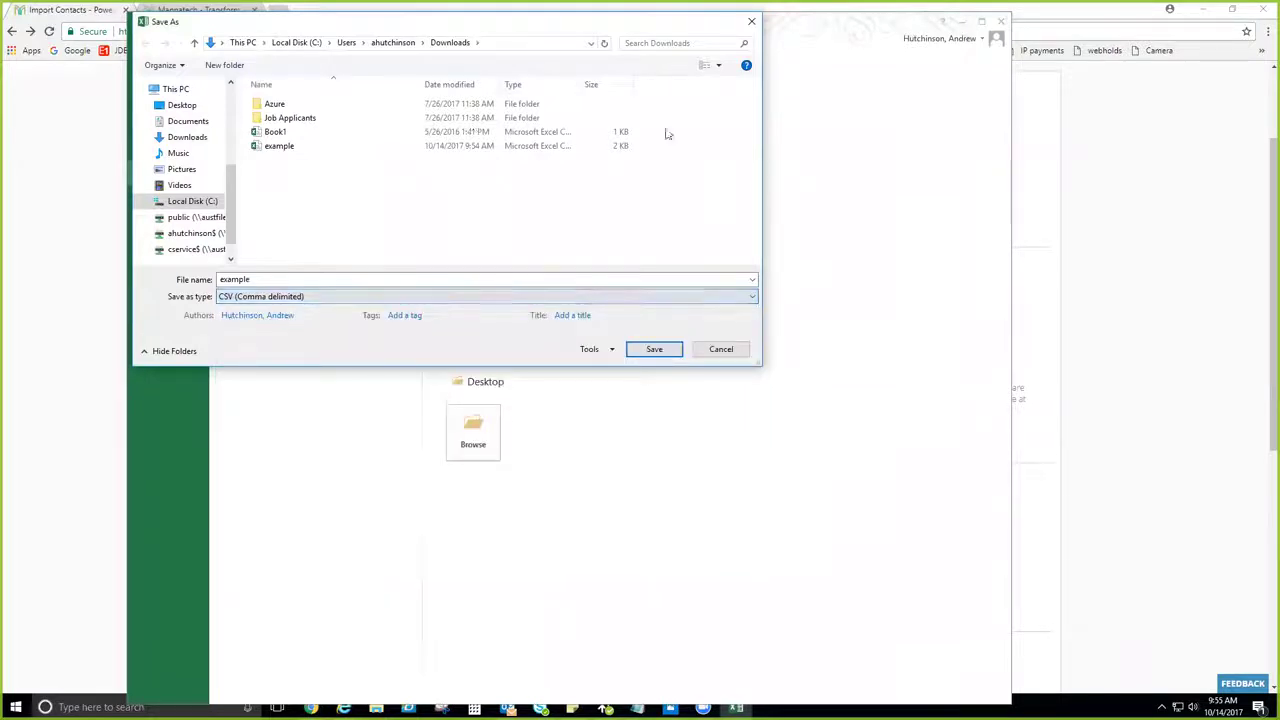
{"action": "left_click", "coordinate": [724, 350]}
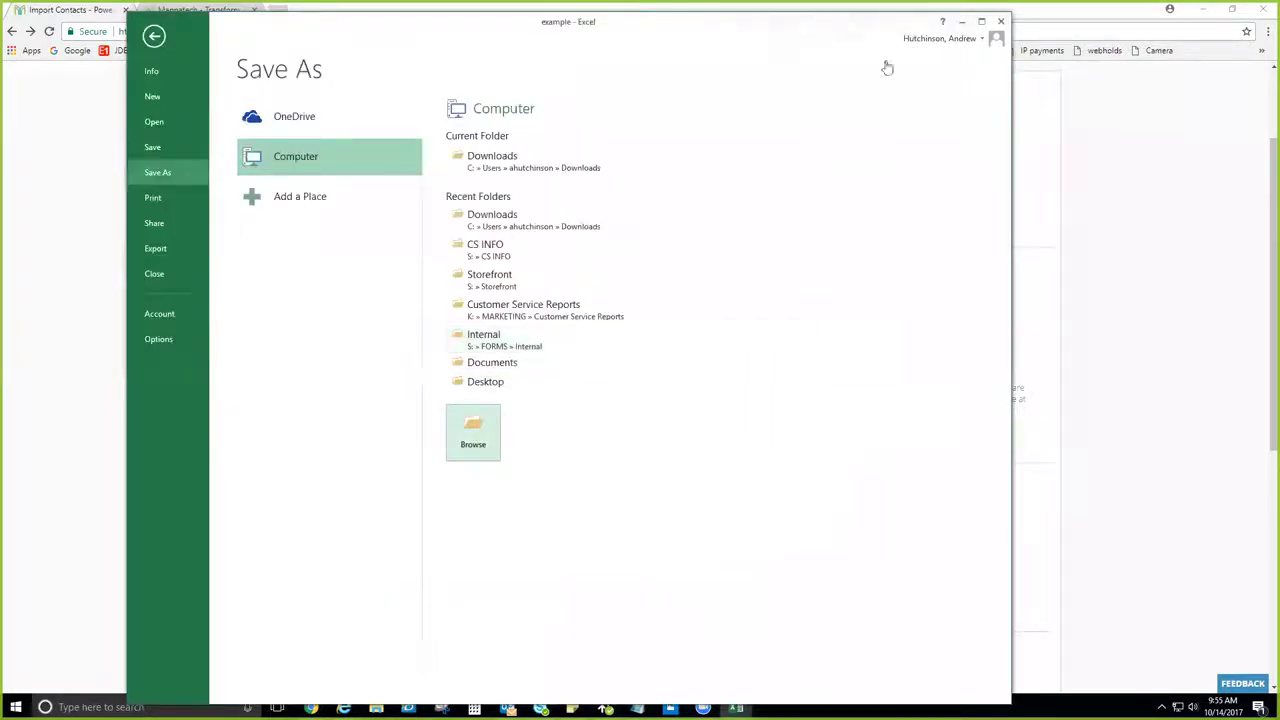
{"action": "left_click", "coordinate": [1003, 22]}
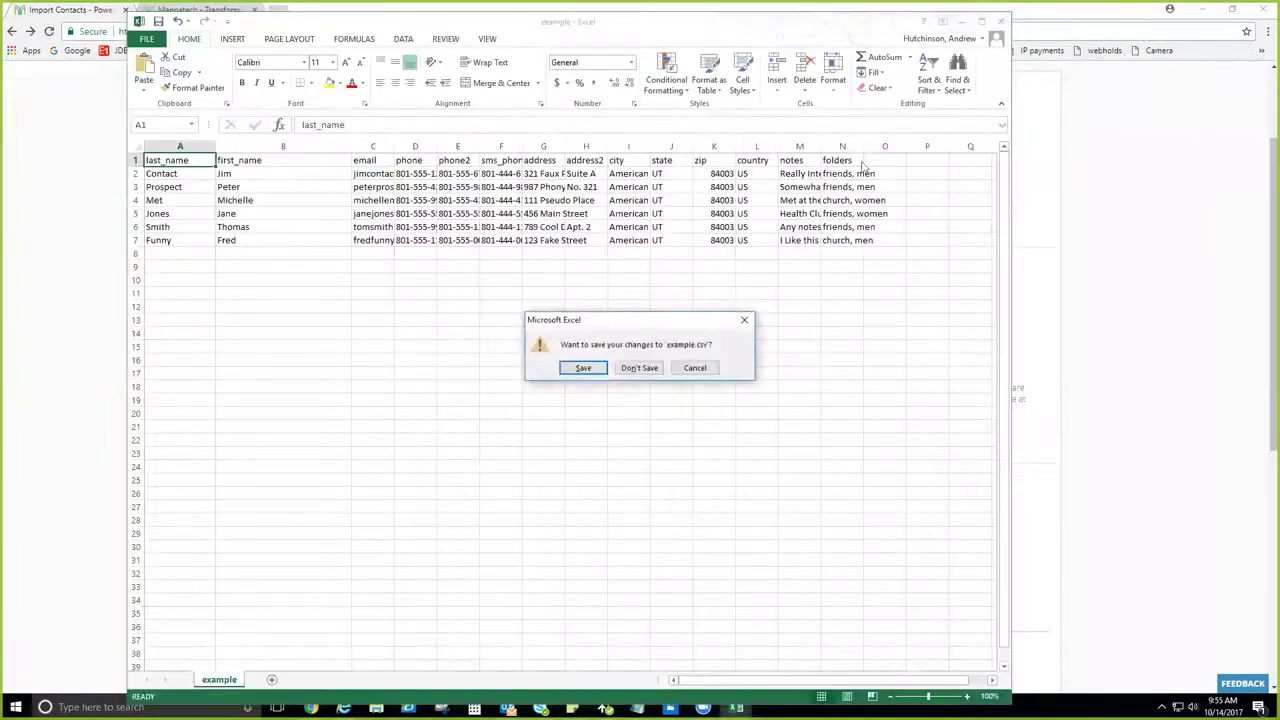
{"action": "left_click", "coordinate": [702, 368]}
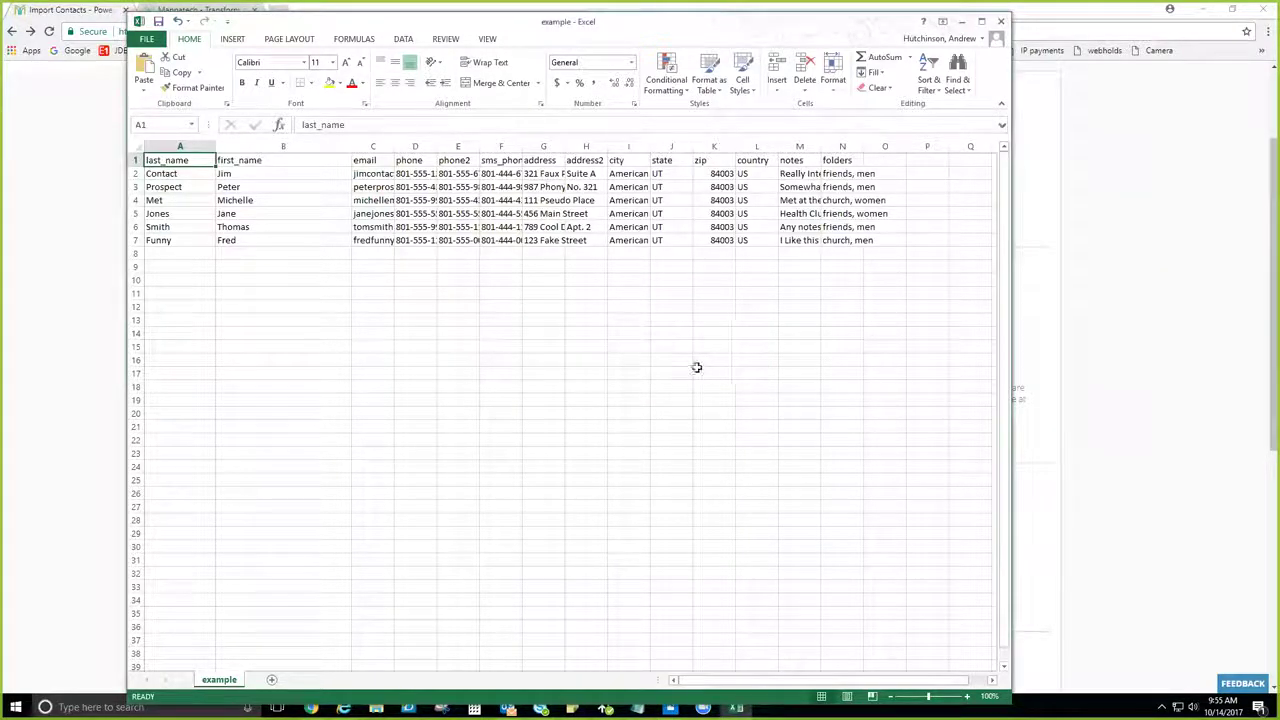
Adjust the widths of the first_name, email, phone and phone2 columns so their entries are readable
{"action": "left_click_drag", "start_coordinate": [395, 148], "coordinate": [567, 148]}
{"action": "left_click_drag", "start_coordinate": [351, 147], "coordinate": [311, 147]}
{"action": "left_click_drag", "start_coordinate": [526, 147], "coordinate": [640, 147]}
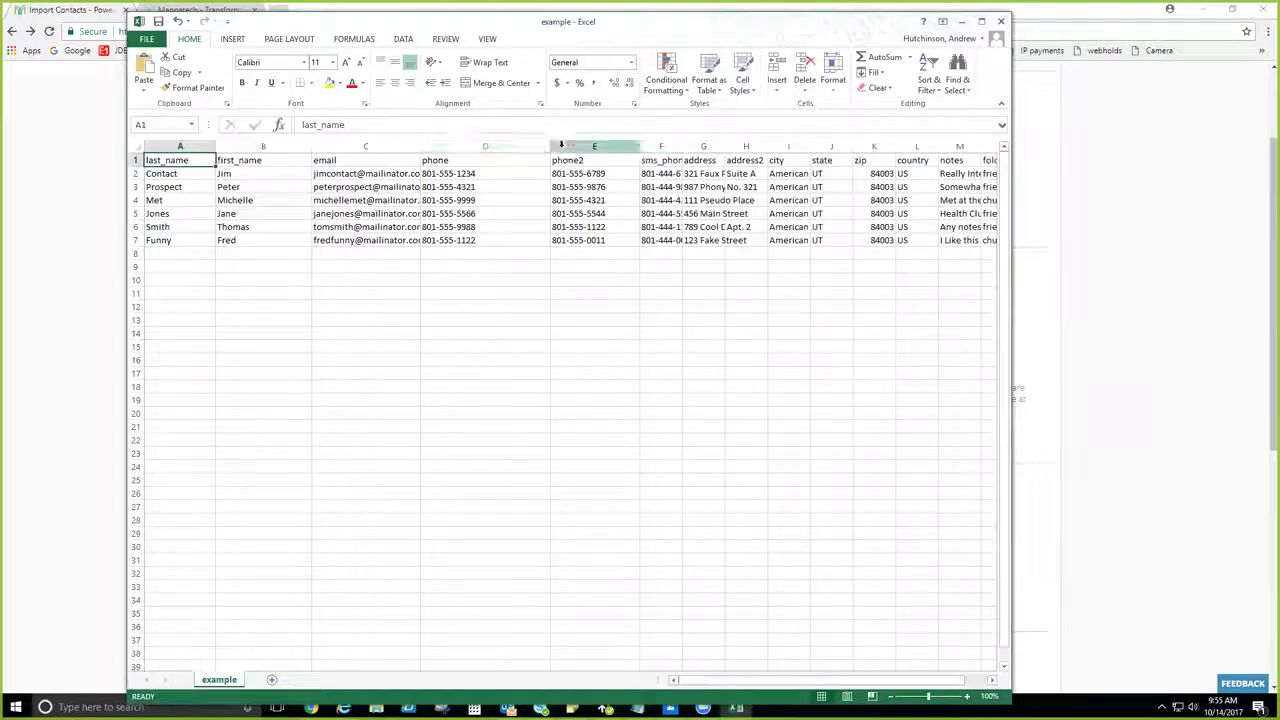
{"action": "left_click_drag", "start_coordinate": [550, 147], "coordinate": [478, 148]}
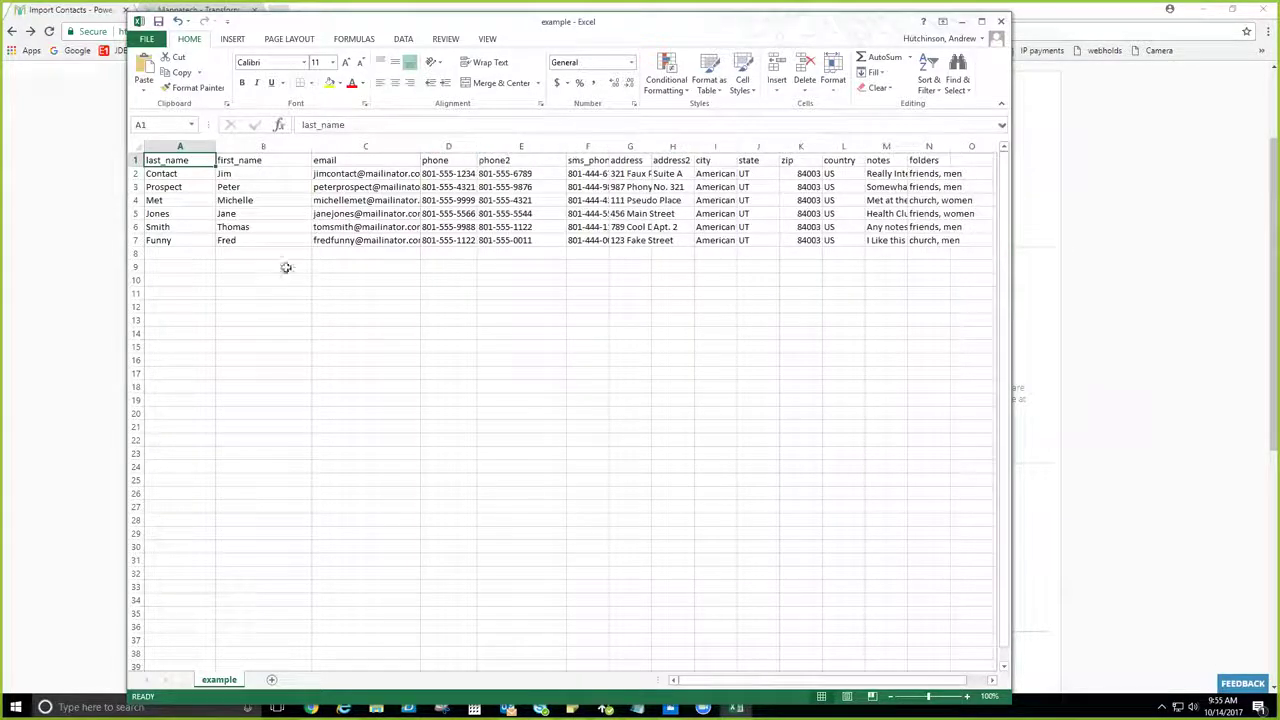
Save the sheet to the Desktop as example in CSV (Comma delimited) format, and close it without further saving
{"action": "left_click", "coordinate": [147, 39]}
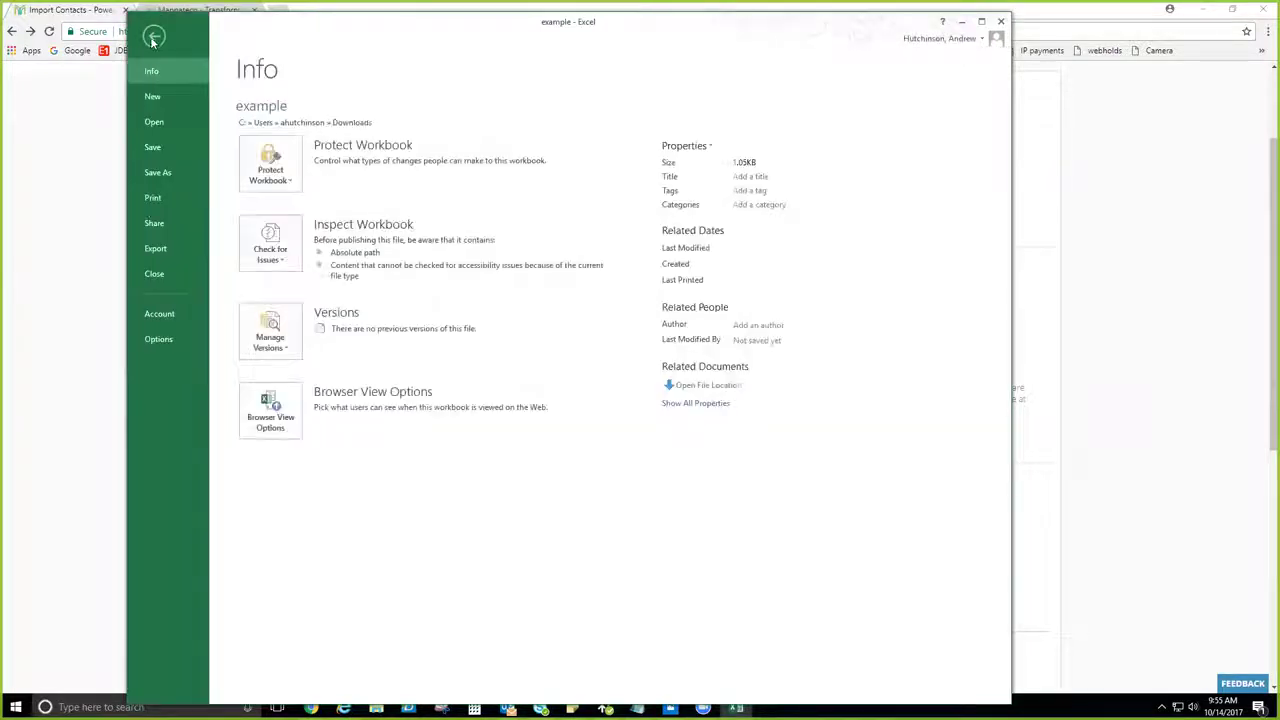
{"action": "left_click", "coordinate": [185, 173]}
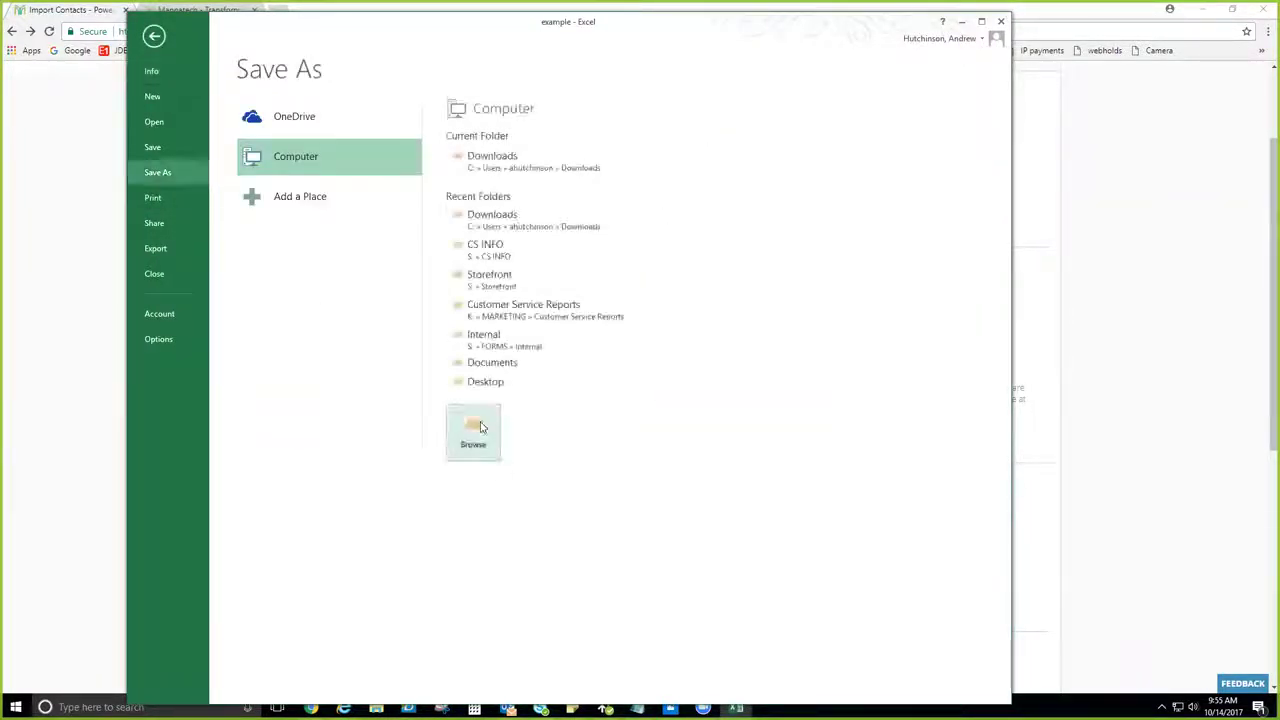
{"action": "left_click", "coordinate": [476, 430]}
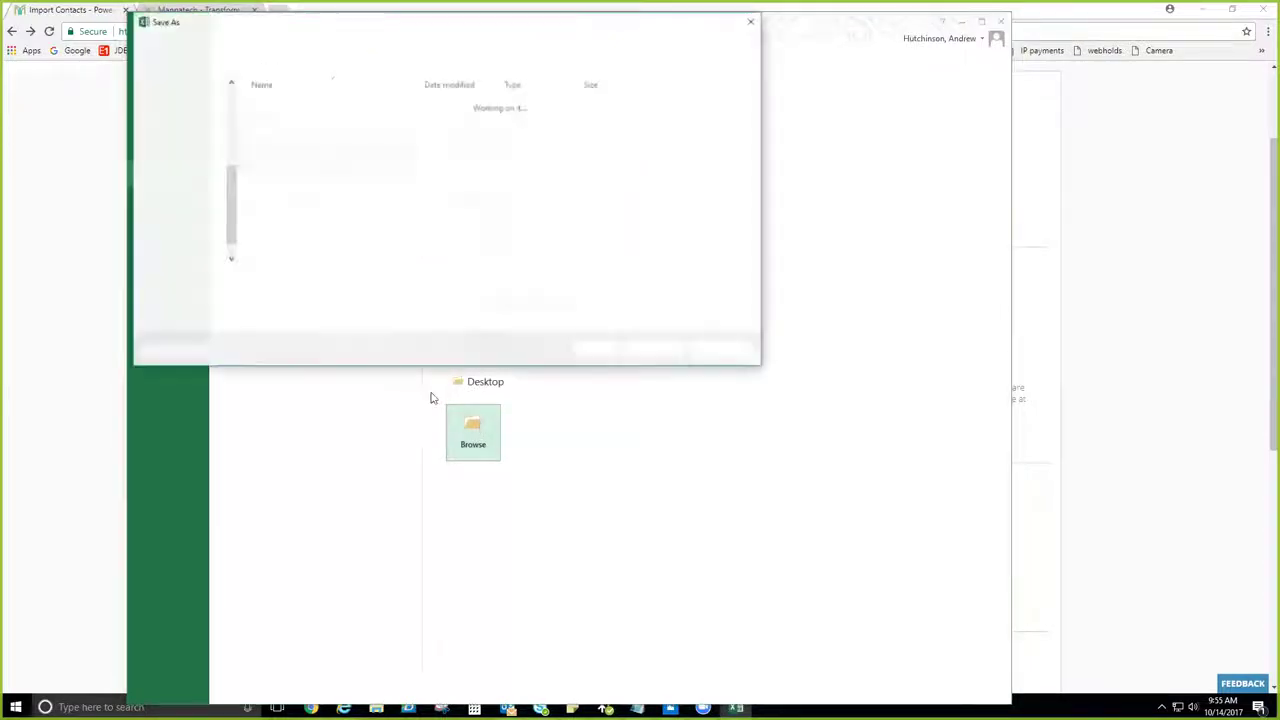
{"action": "left_click", "coordinate": [182, 105]}
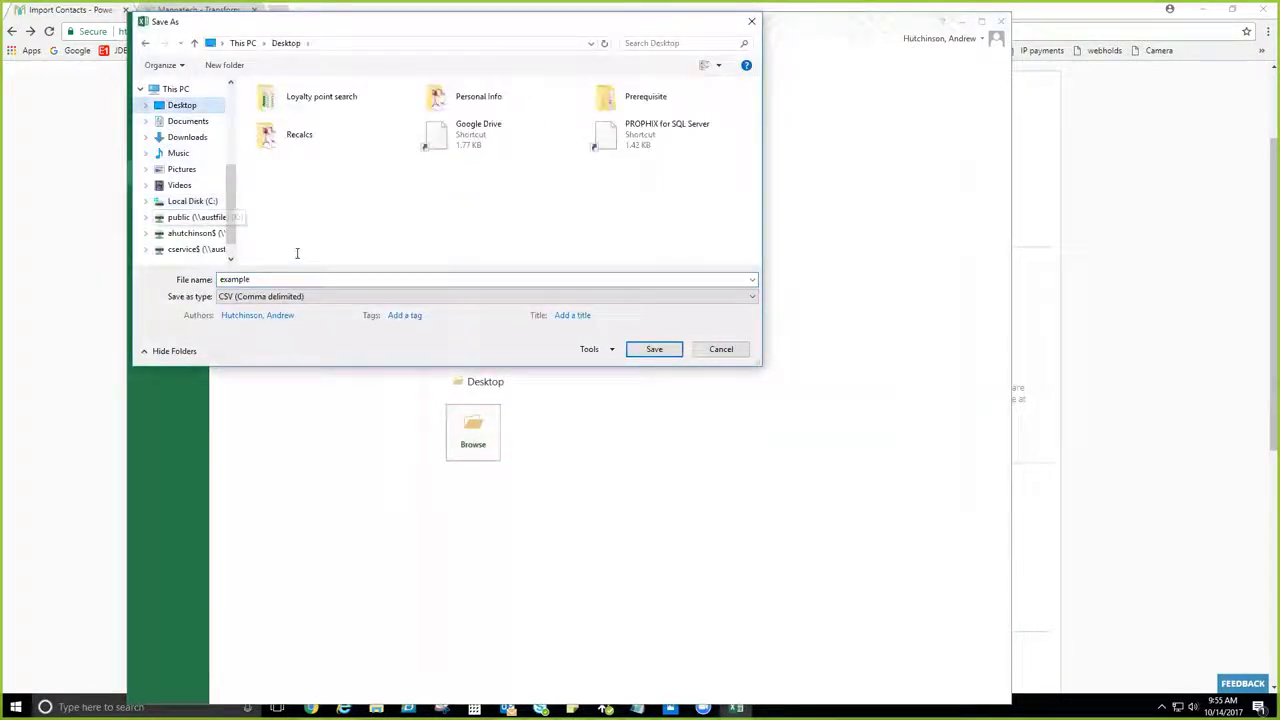
{"action": "left_click", "coordinate": [655, 349]}
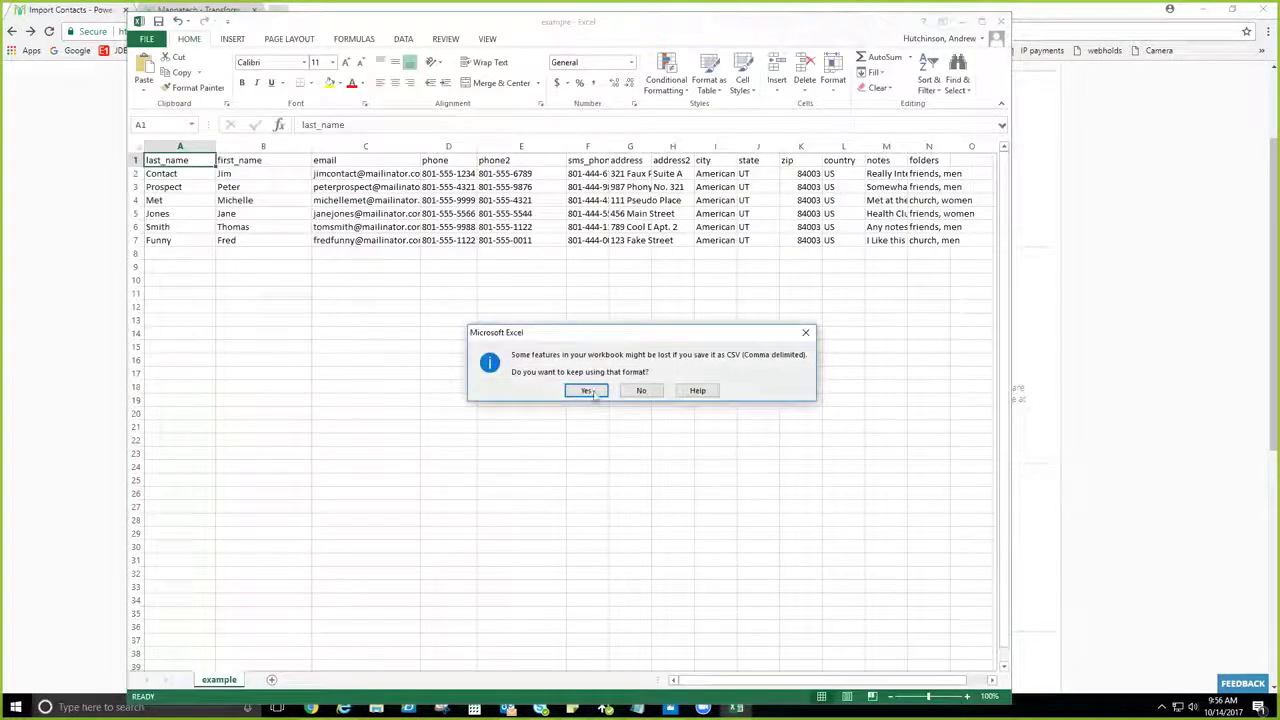
{"action": "left_click", "coordinate": [587, 390]}
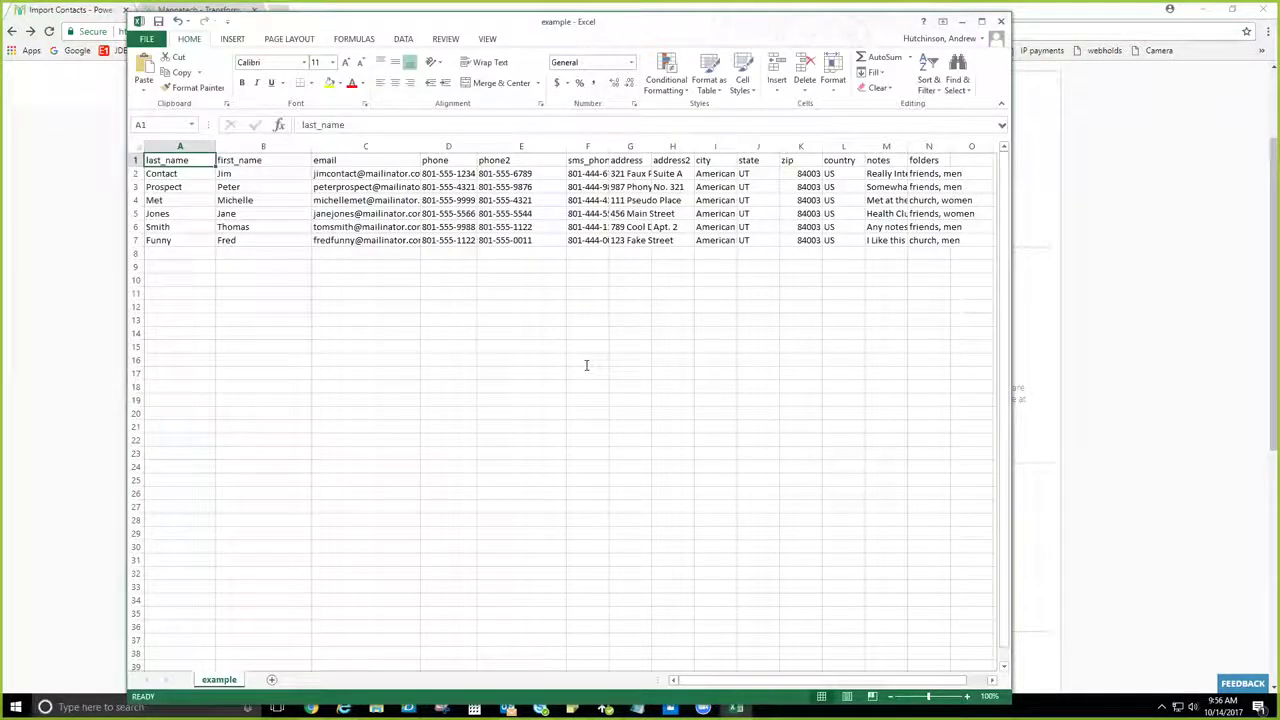
{"action": "key", "text": "ctrl+w"}
{"action": "left_click", "coordinate": [641, 369]}
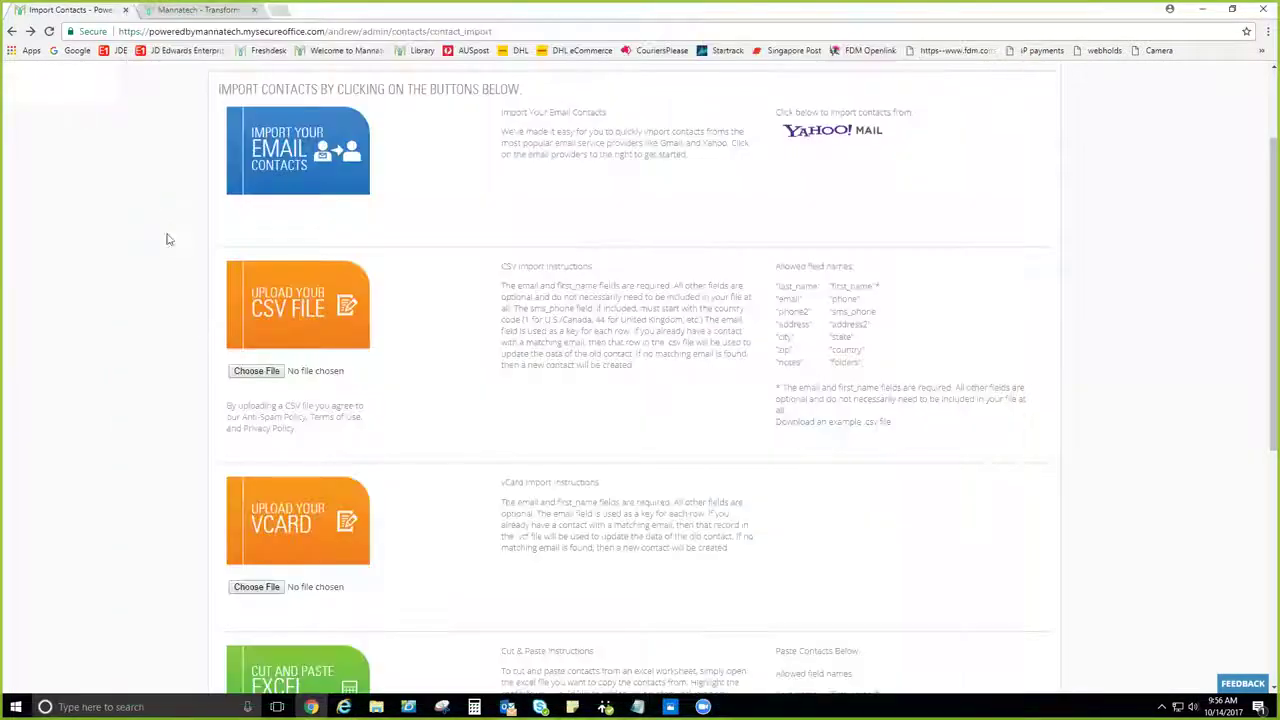
Upload example.csv from the Desktop as the CSV contact file to reach the import preview
{"action": "left_click", "coordinate": [268, 372]}
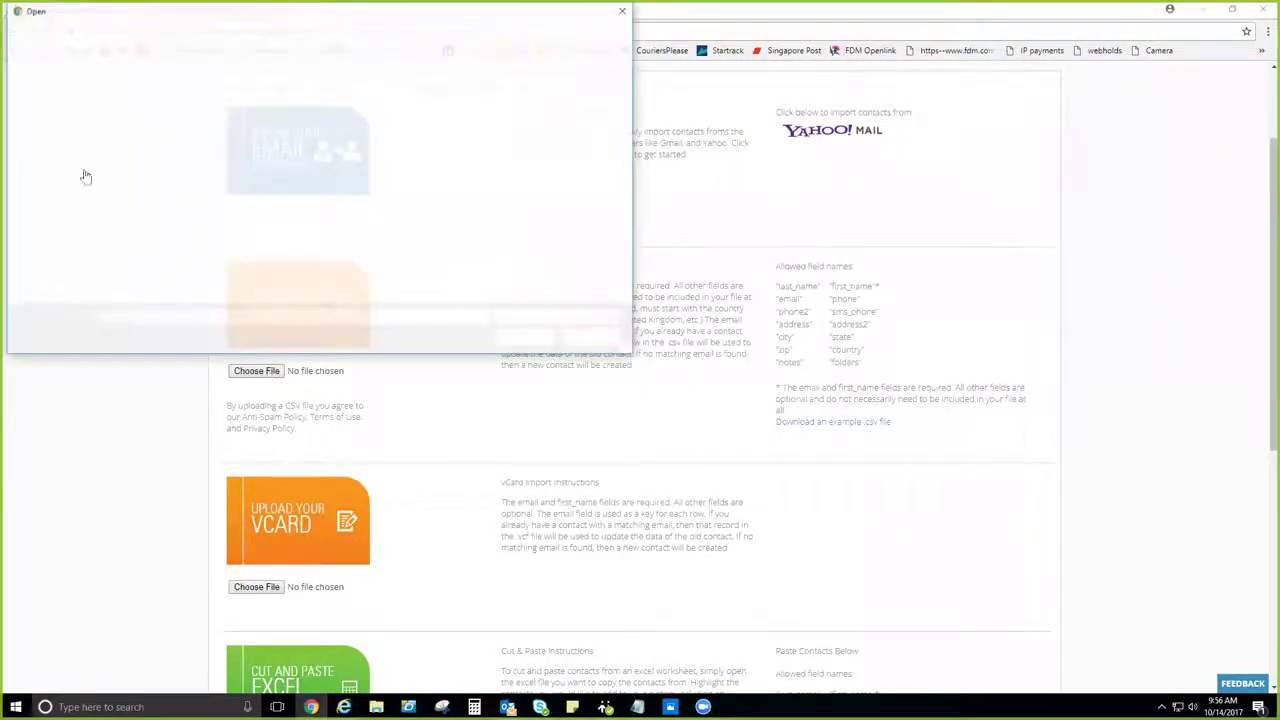
{"action": "left_click", "coordinate": [64, 257]}
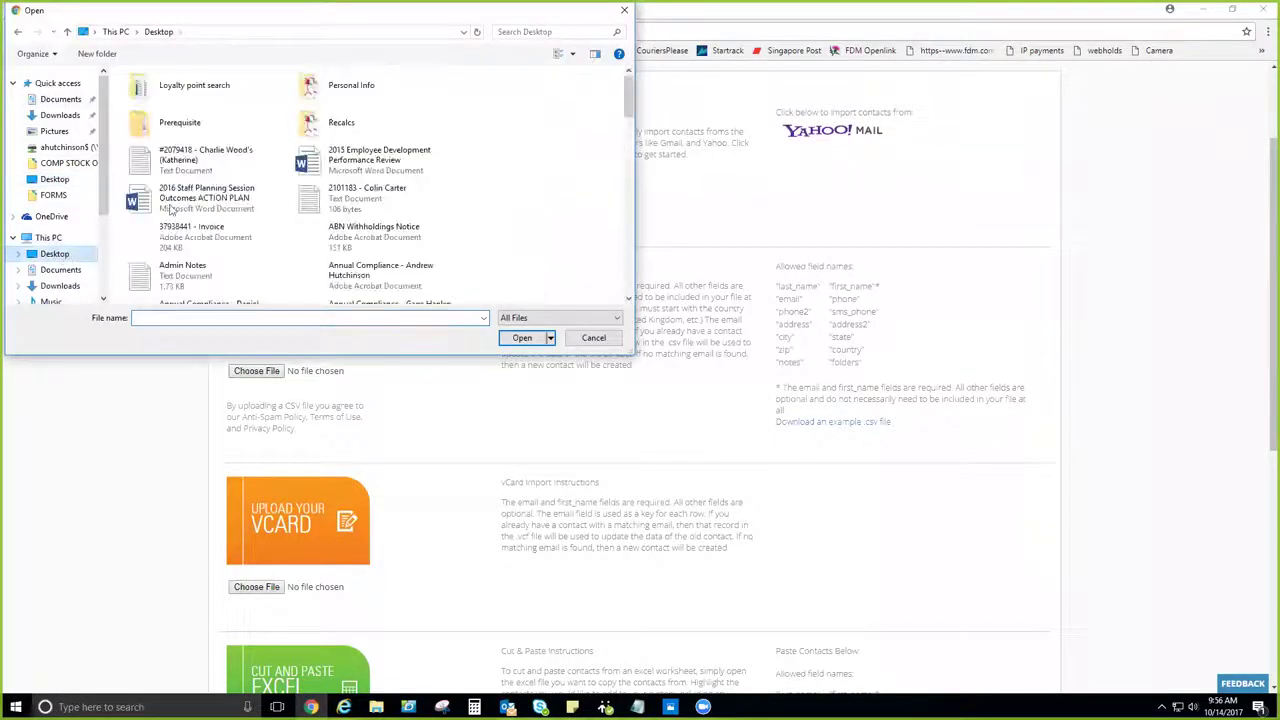
{"action": "scroll", "coordinate": [378, 160], "scroll_direction": "down", "scroll_amount": 10}
{"action": "scroll", "coordinate": [373, 172], "scroll_direction": "up", "scroll_amount": 3}
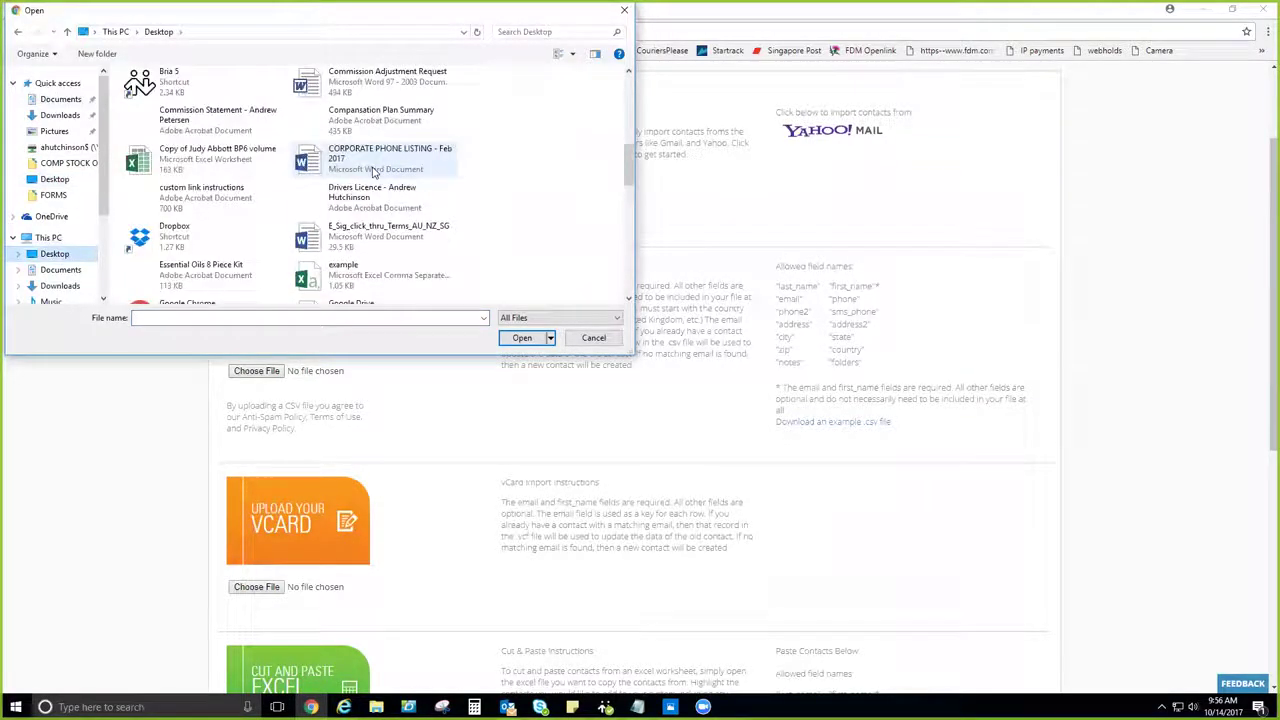
{"action": "left_click", "coordinate": [360, 270]}
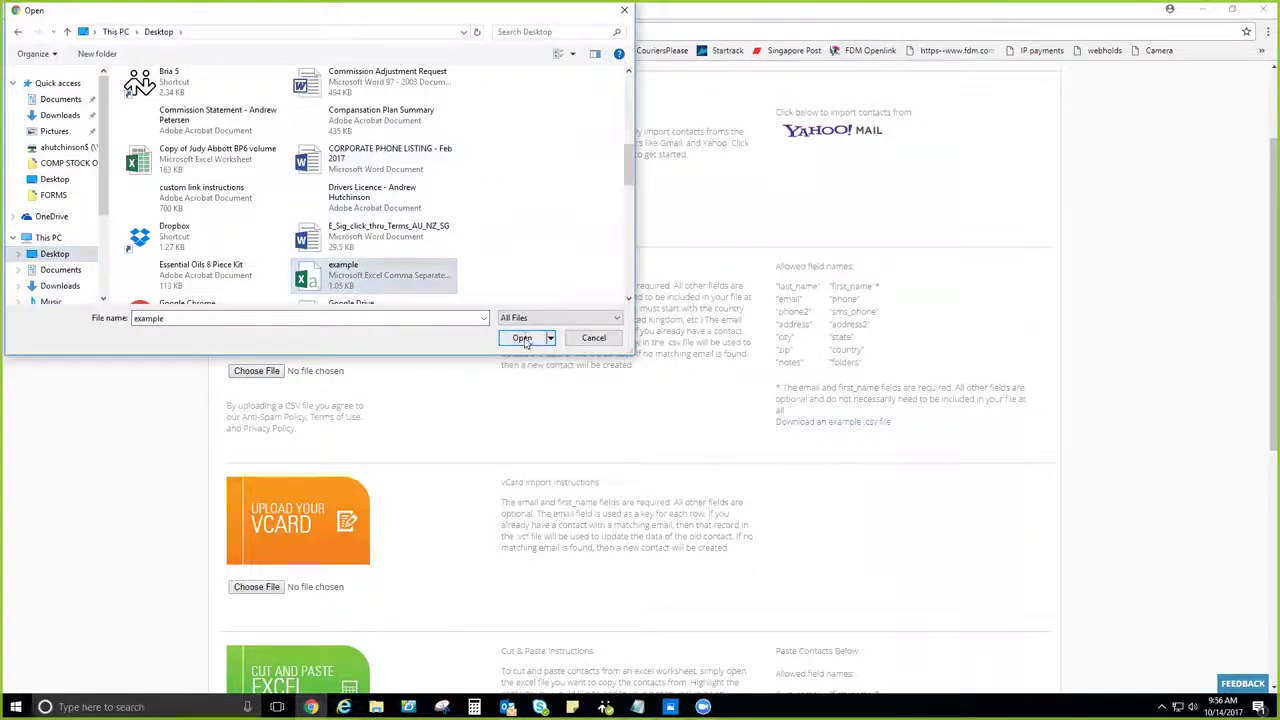
{"action": "left_click", "coordinate": [522, 337]}
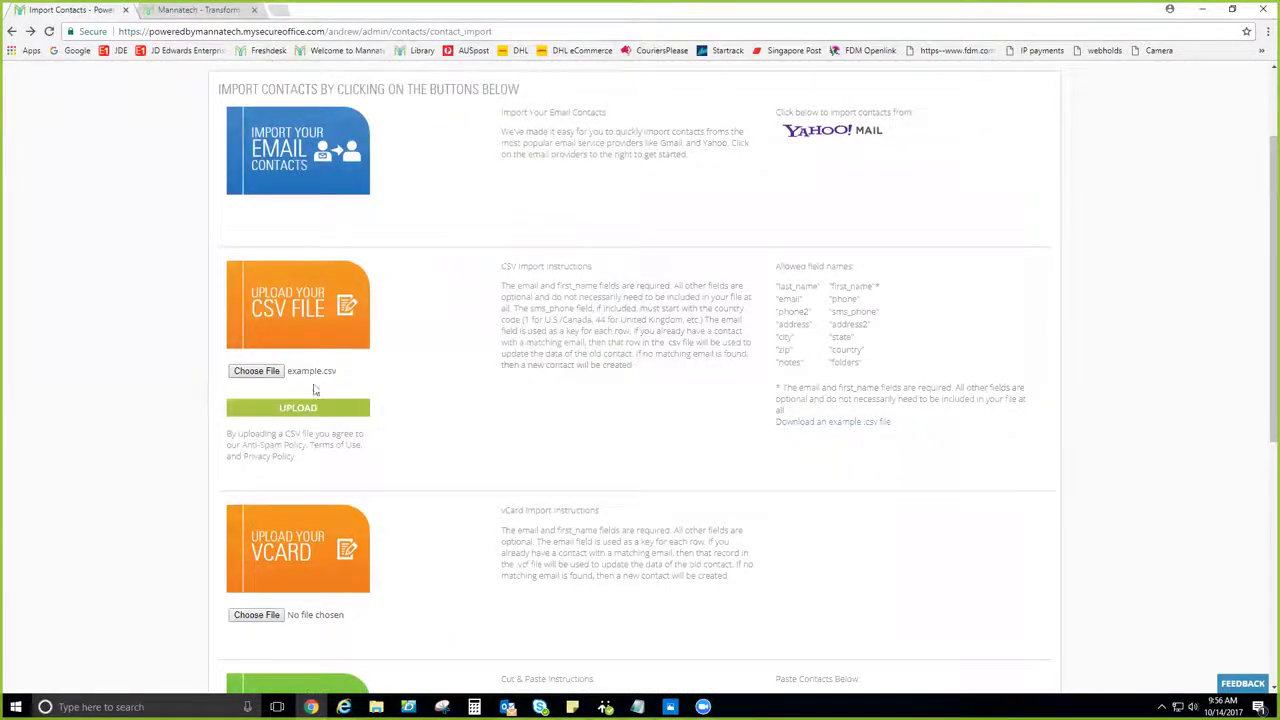
{"action": "left_click", "coordinate": [311, 411]}
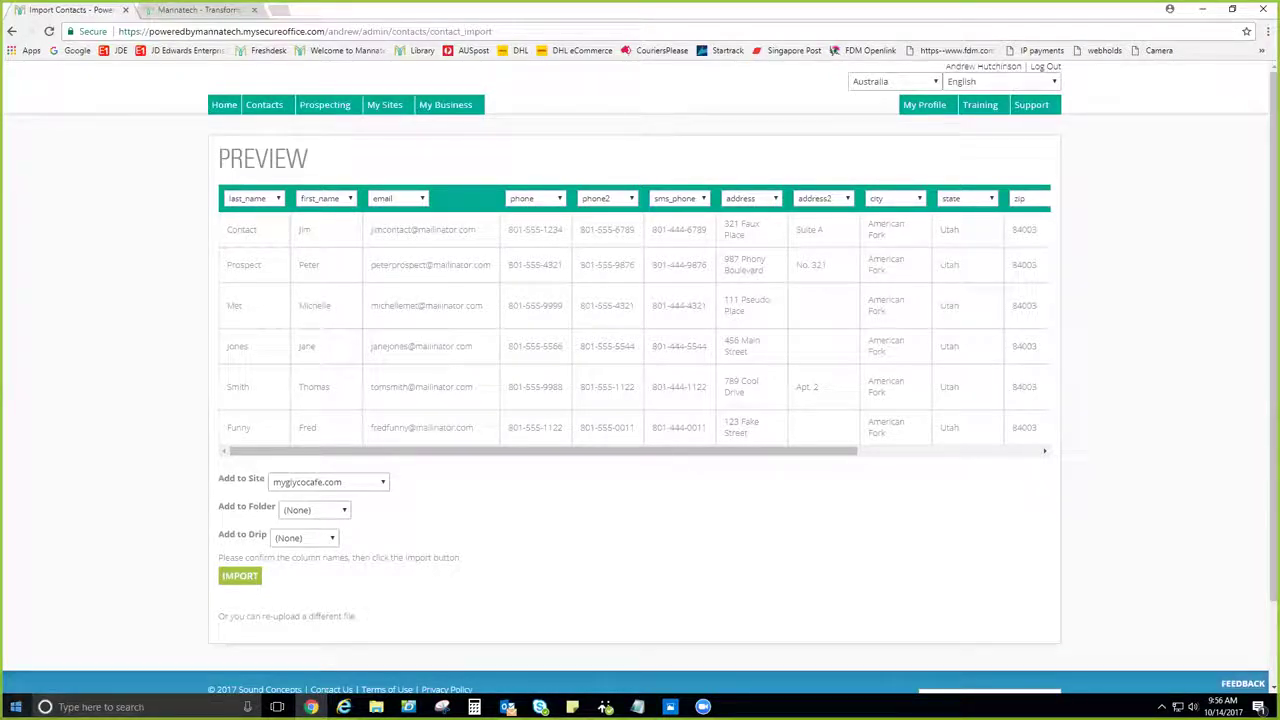
Open the example CSV file from the Desktop folder in Excel
{"action": "left_click", "coordinate": [376, 707]}
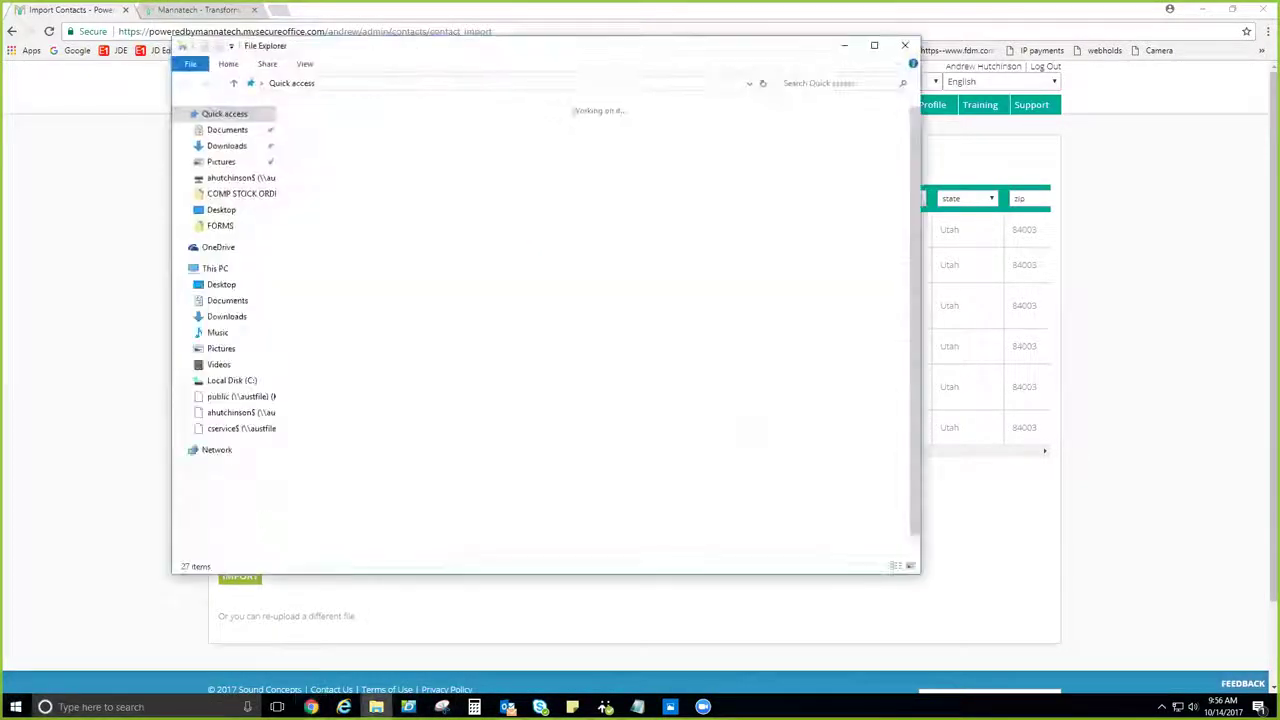
{"action": "left_click", "coordinate": [222, 285]}
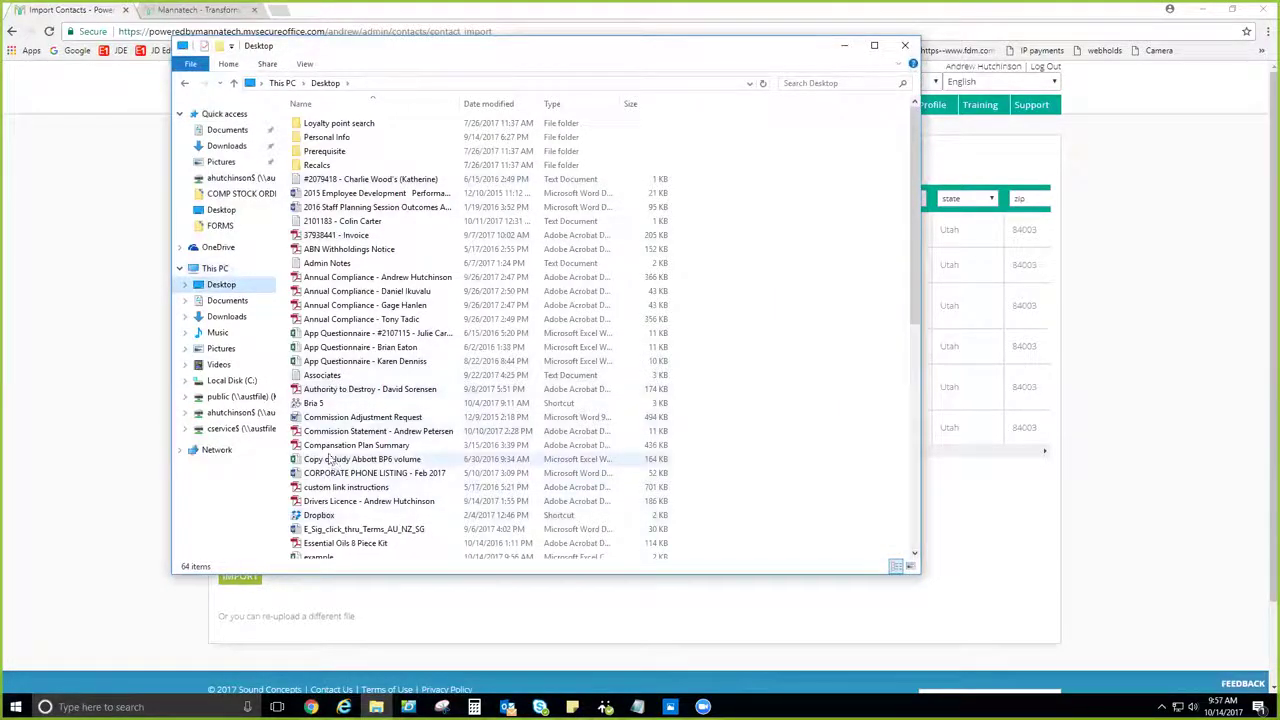
{"action": "scroll", "coordinate": [330, 459], "scroll_direction": "down", "scroll_amount": 4}
{"action": "left_click", "coordinate": [340, 398]}
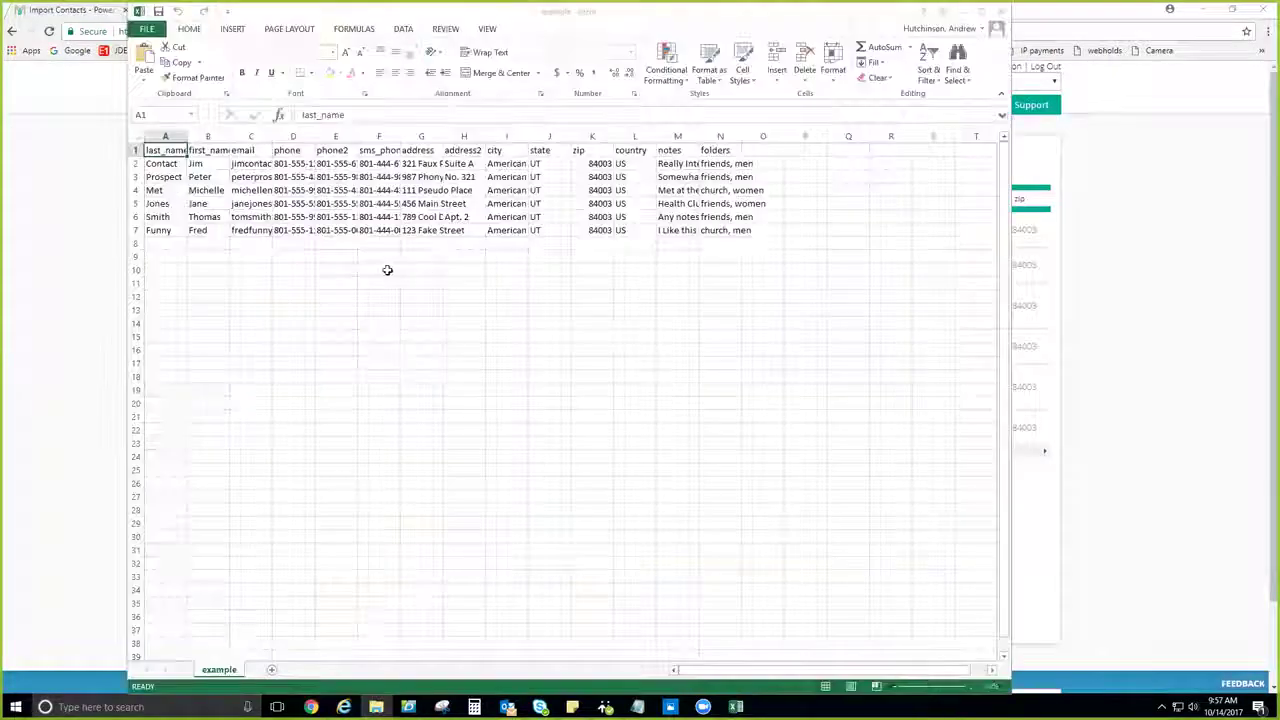
Clear the sample contacts in rows 2 to 8 below the headings, and widen the last_name, first_name, email and phone columns
{"action": "left_click_drag", "start_coordinate": [135, 163], "coordinate": [136, 235]}
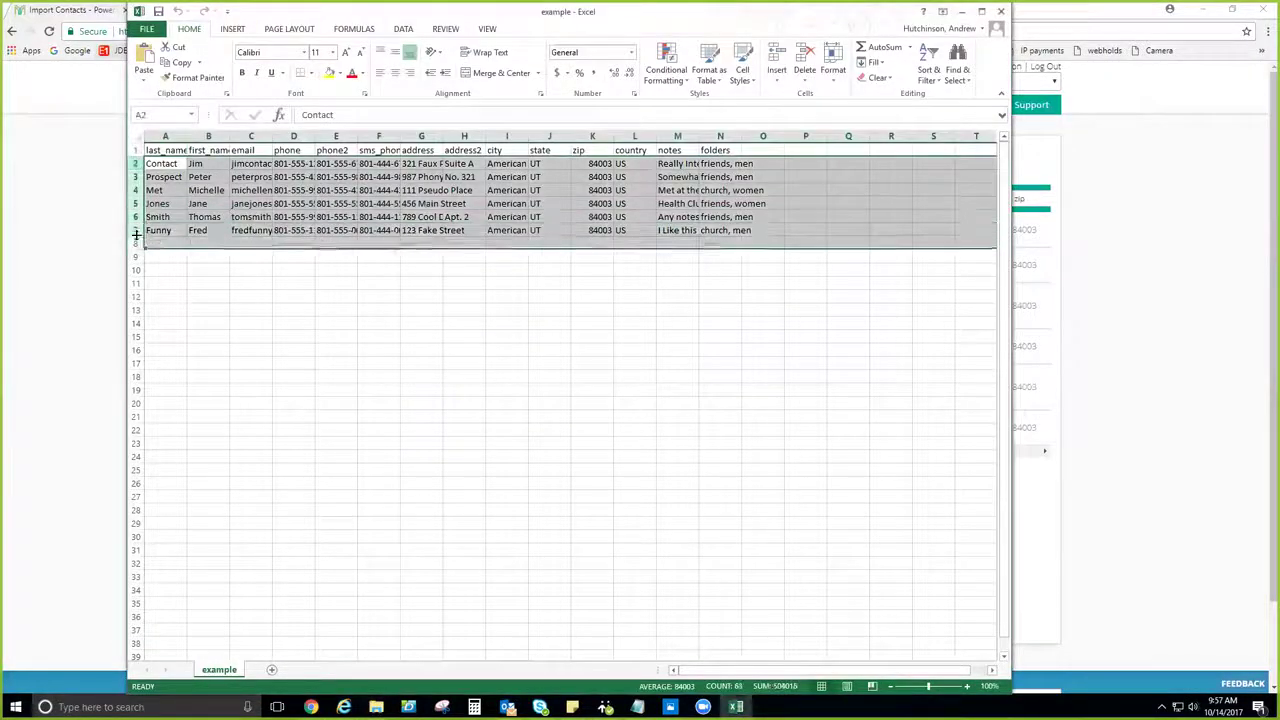
{"action": "key", "text": "Delete"}
{"action": "left_click", "coordinate": [237, 163]}
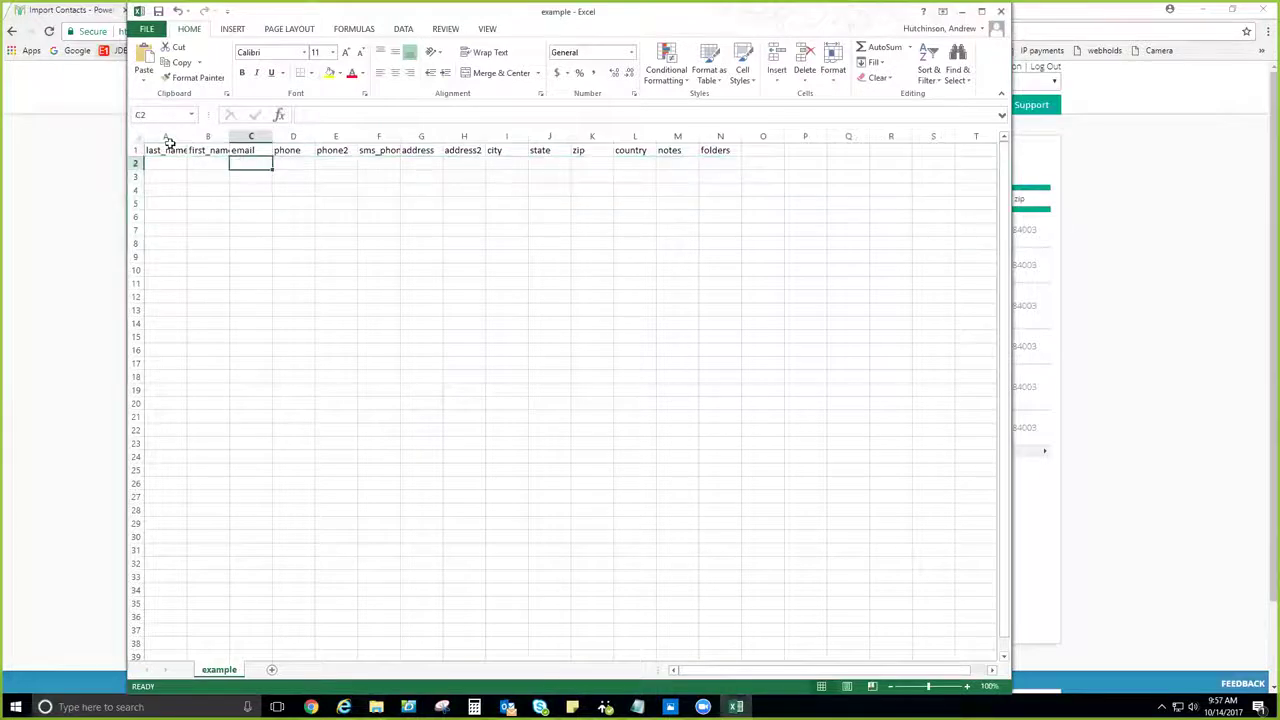
{"action": "left_click_drag", "start_coordinate": [187, 137], "coordinate": [536, 137]}
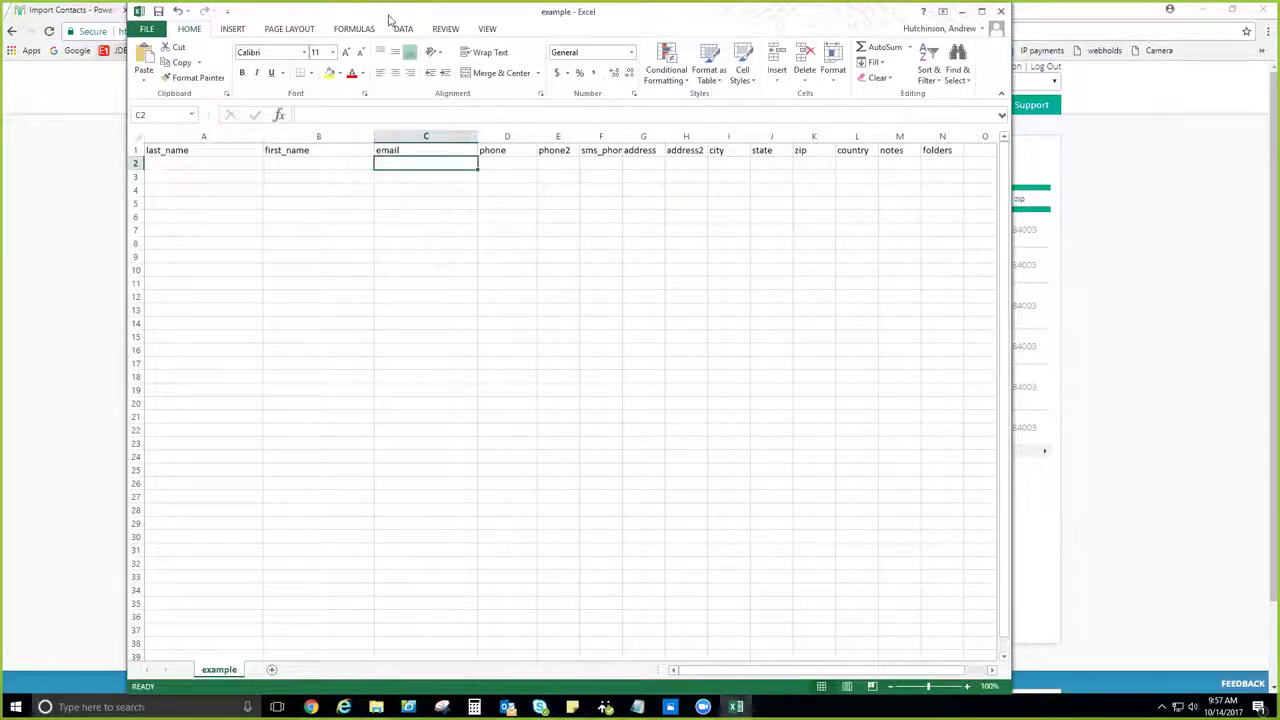
{"action": "left_click_drag", "start_coordinate": [385, 20], "coordinate": [315, 19]}
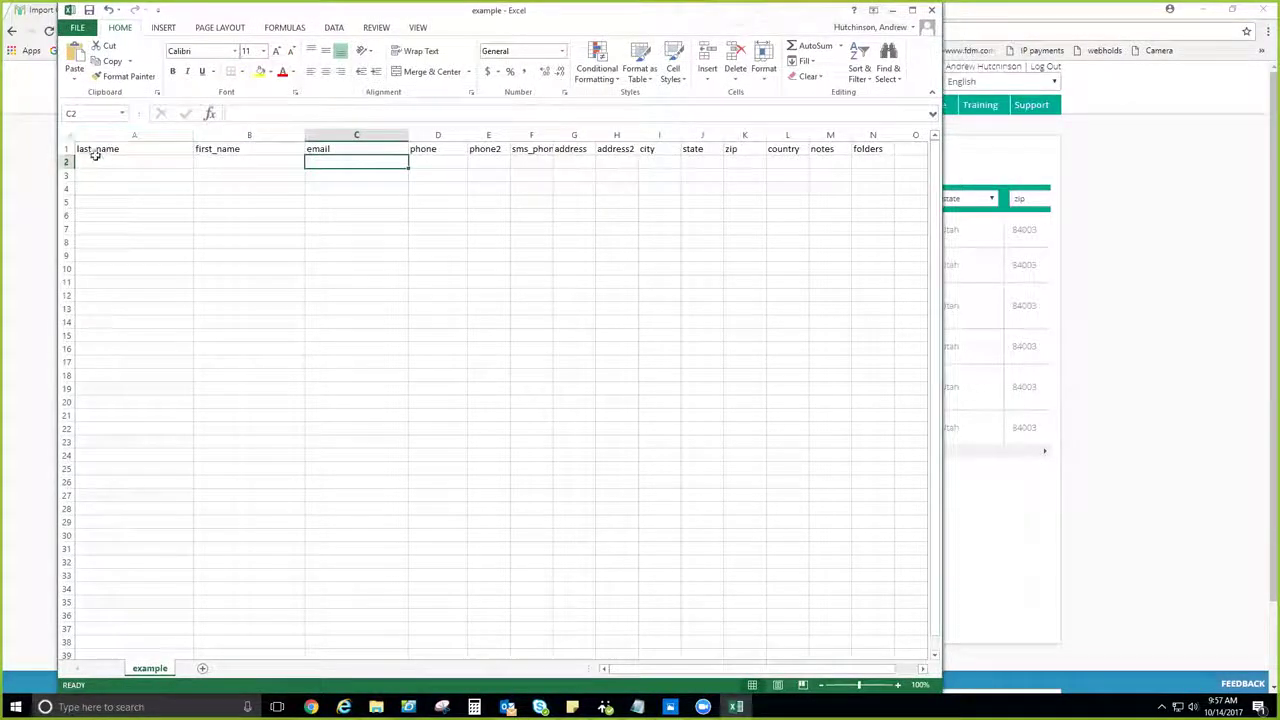
Examine the heading row and the empty rows beneath it where contact details are filled in
{"action": "left_click", "coordinate": [63, 148]}
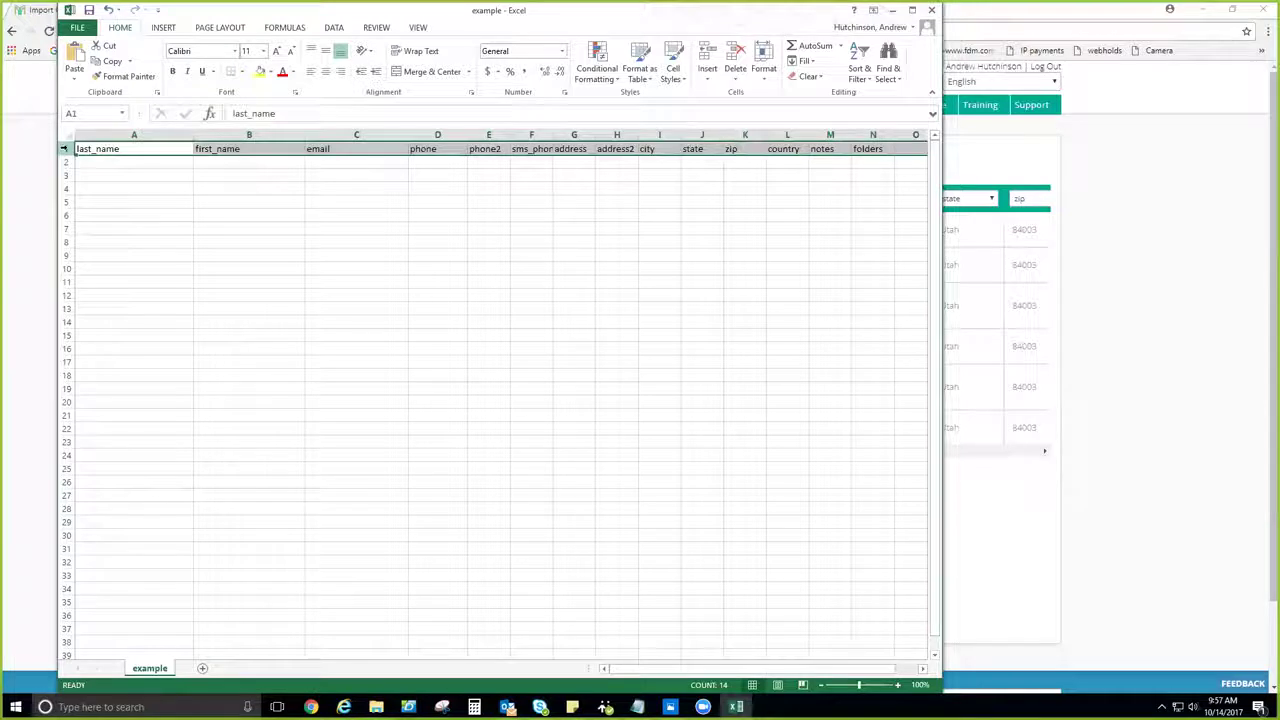
{"action": "left_click", "coordinate": [150, 174]}
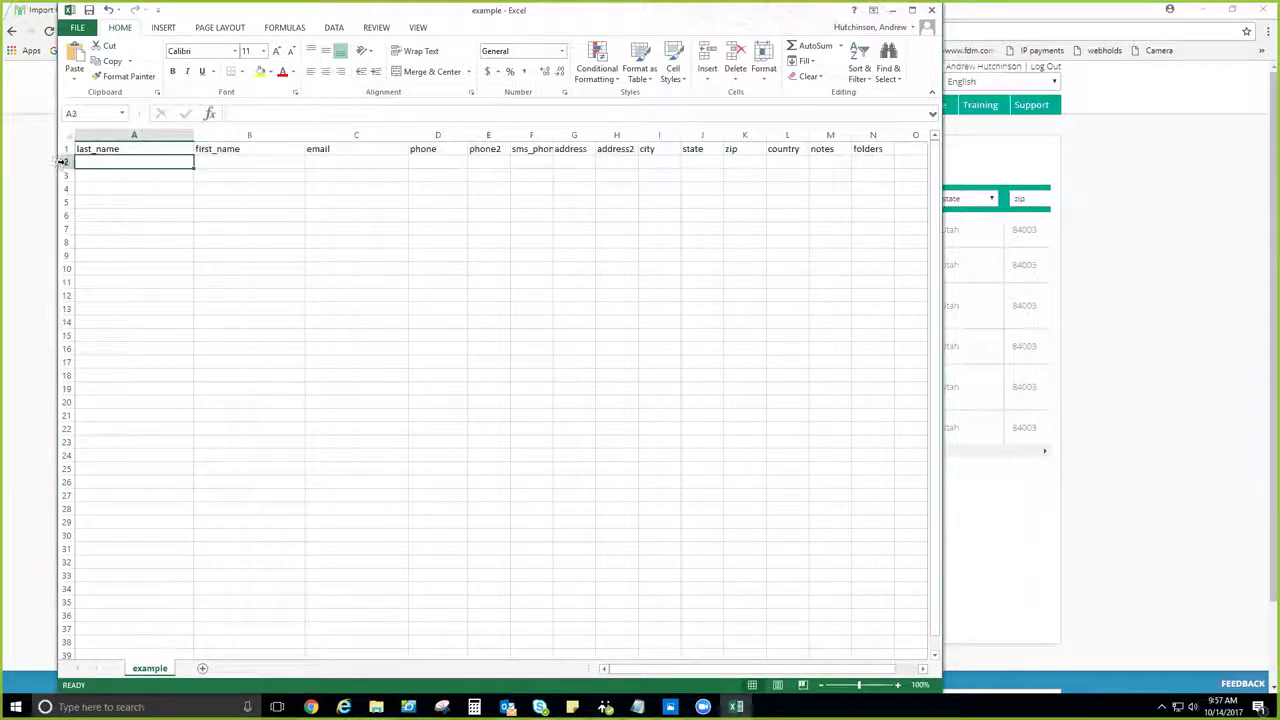
{"action": "left_click_drag", "start_coordinate": [63, 161], "coordinate": [65, 205]}
{"action": "left_click", "coordinate": [222, 190]}
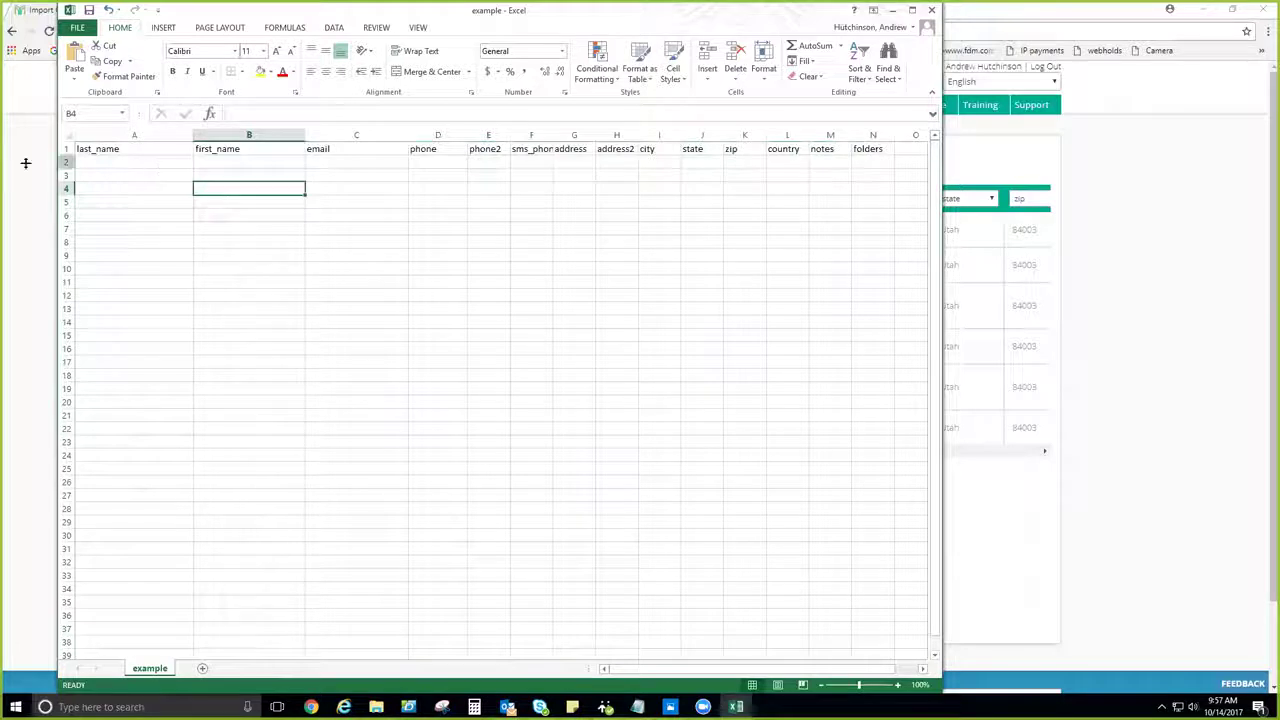
{"action": "left_click_drag", "start_coordinate": [65, 161], "coordinate": [69, 286]}
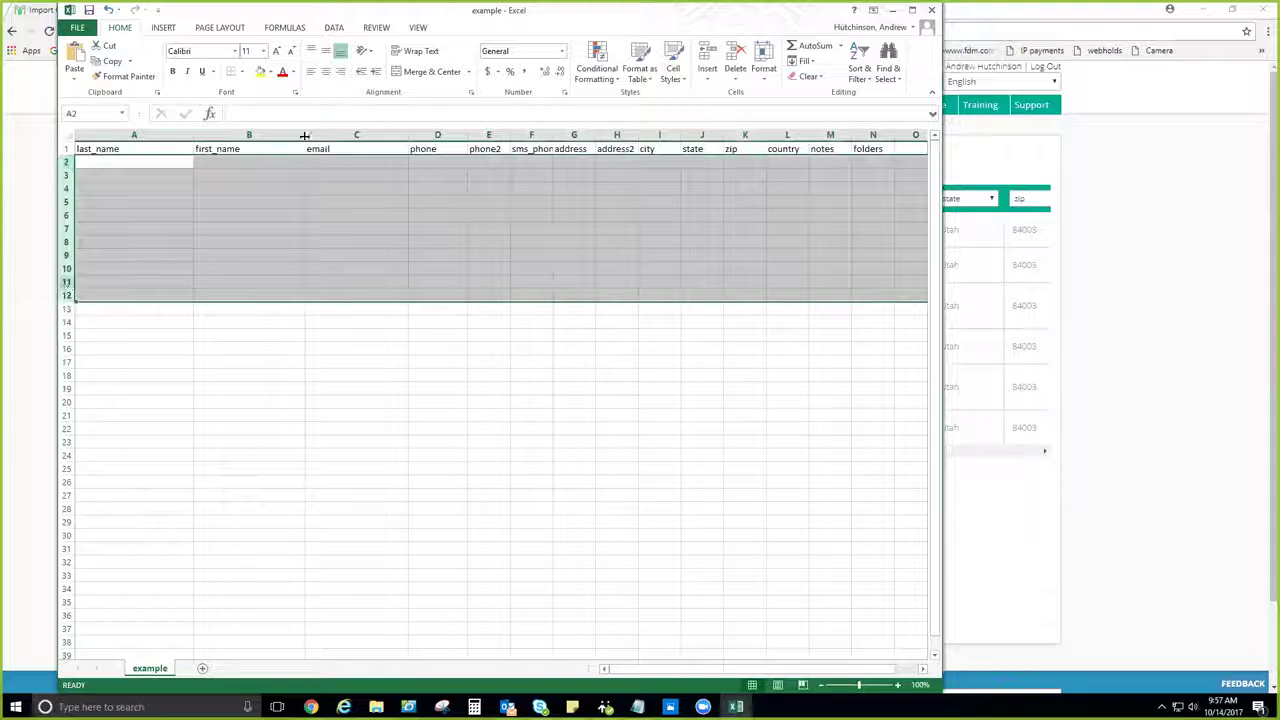
{"action": "left_click", "coordinate": [151, 194]}
{"action": "left_click", "coordinate": [151, 164]}
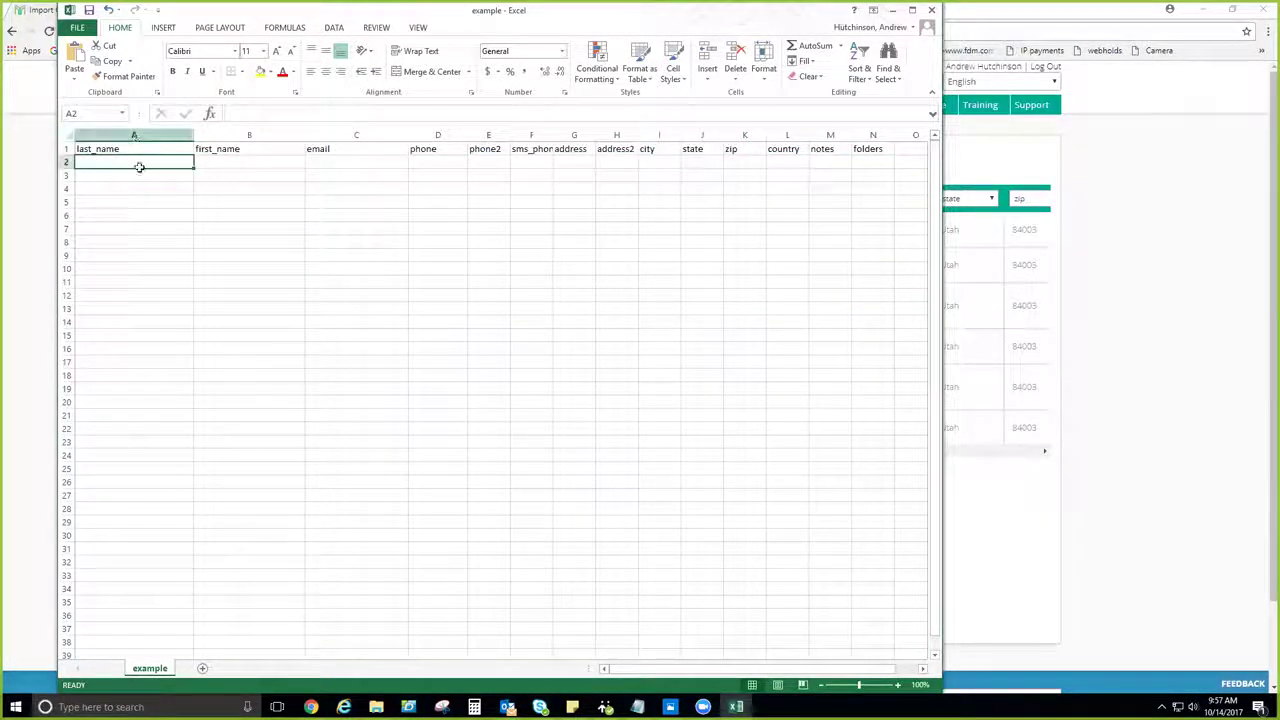
{"action": "left_click_drag", "start_coordinate": [394, 157], "coordinate": [394, 343]}
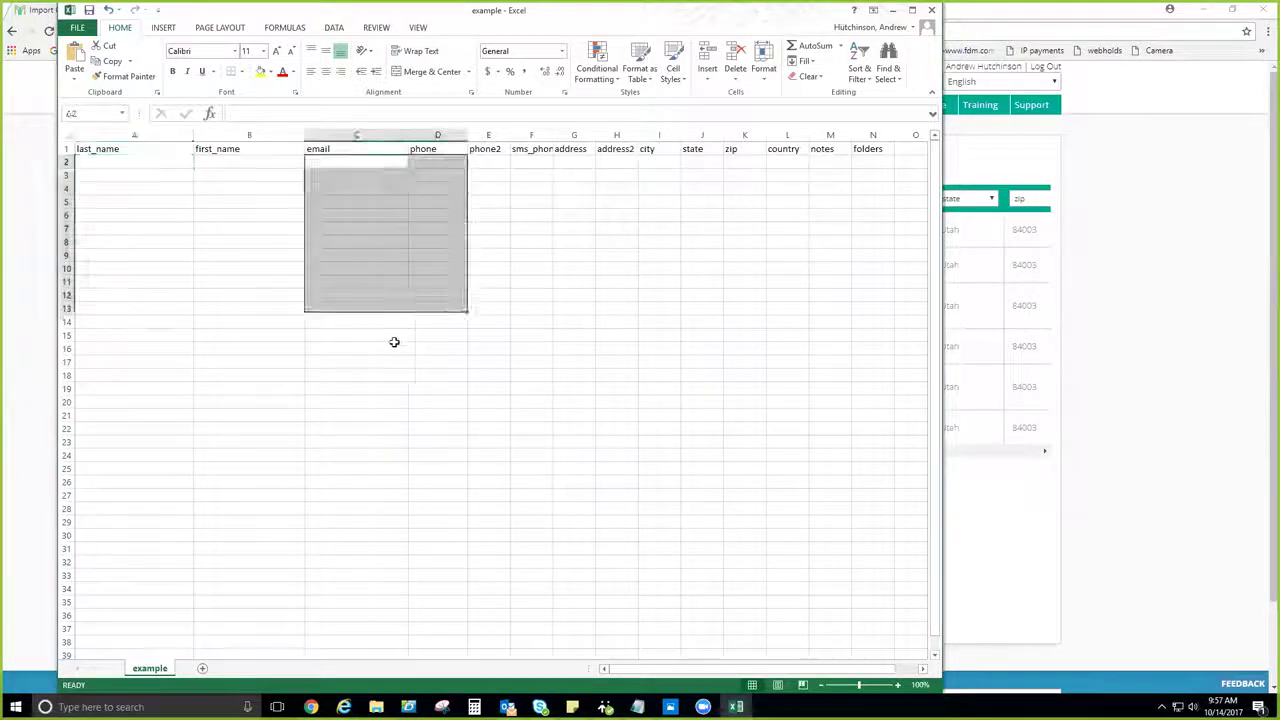
{"action": "left_click", "coordinate": [531, 228]}
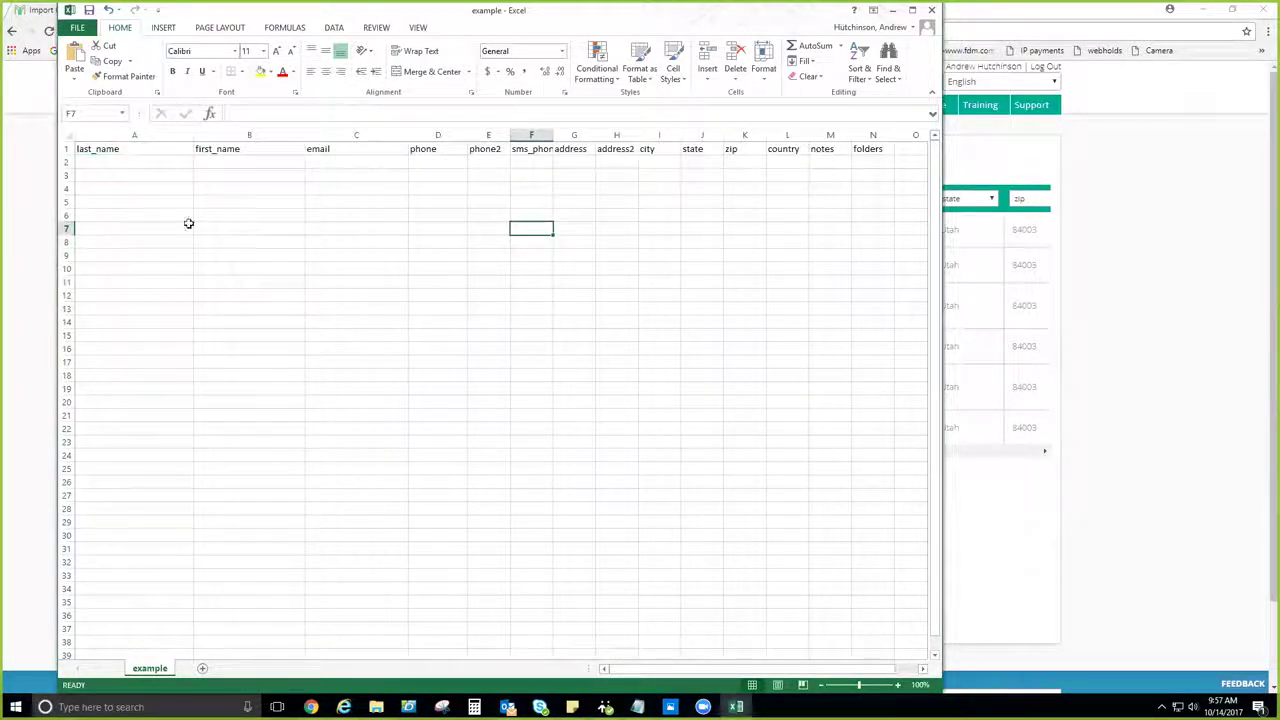
{"action": "left_click", "coordinate": [251, 165]}
{"action": "left_click", "coordinate": [249, 177]}
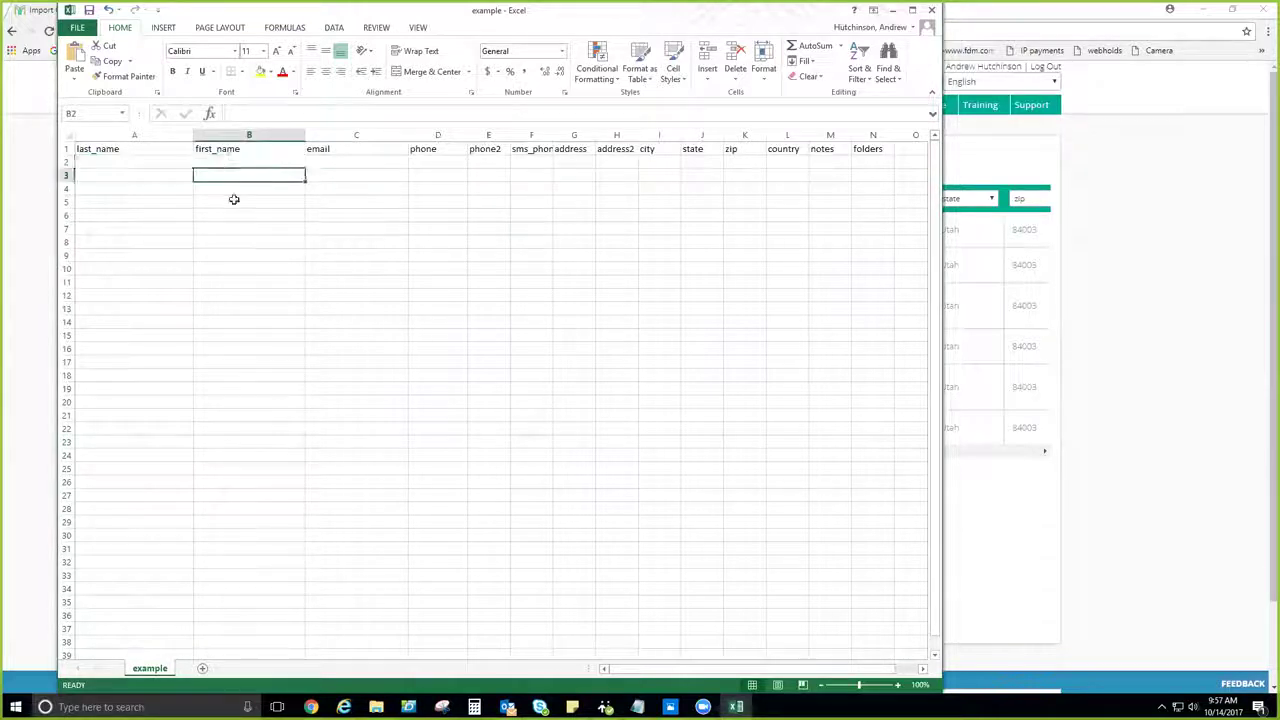
{"action": "left_click", "coordinate": [143, 175]}
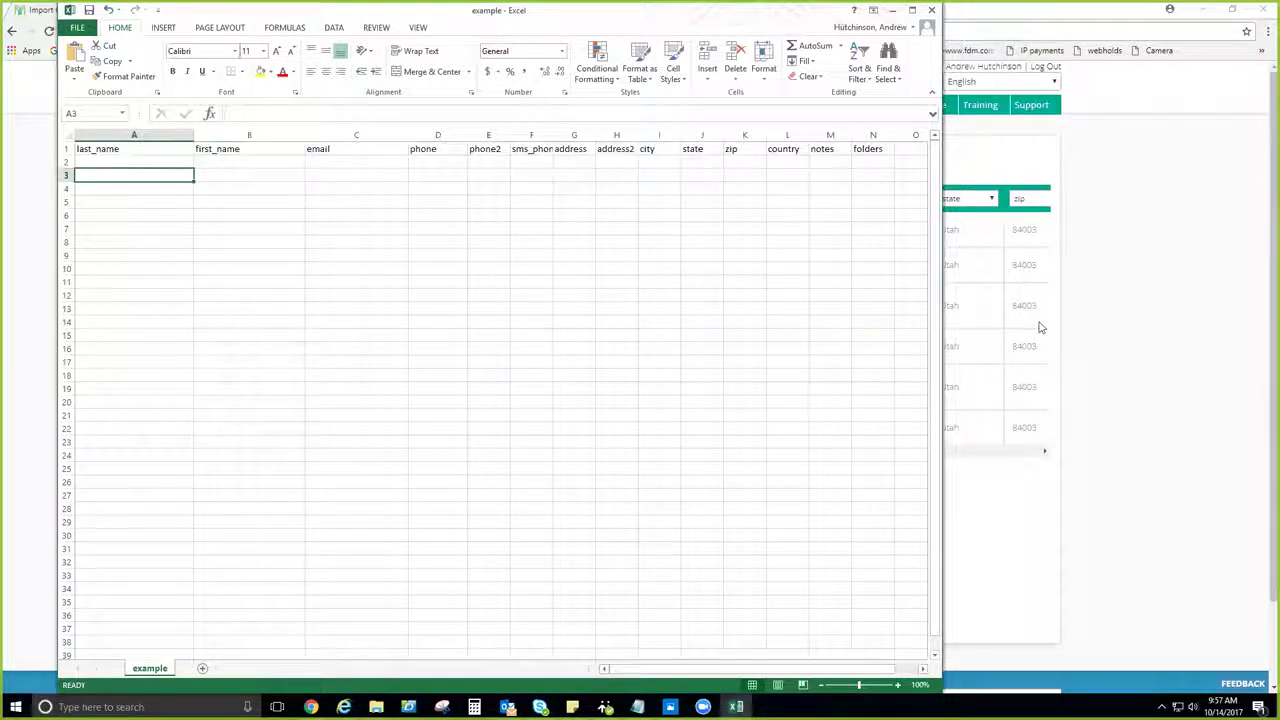
Minimize the example spreadsheet and return to the Import Contacts page in the browser
{"action": "left_click_drag", "start_coordinate": [455, 15], "coordinate": [425, 19]}
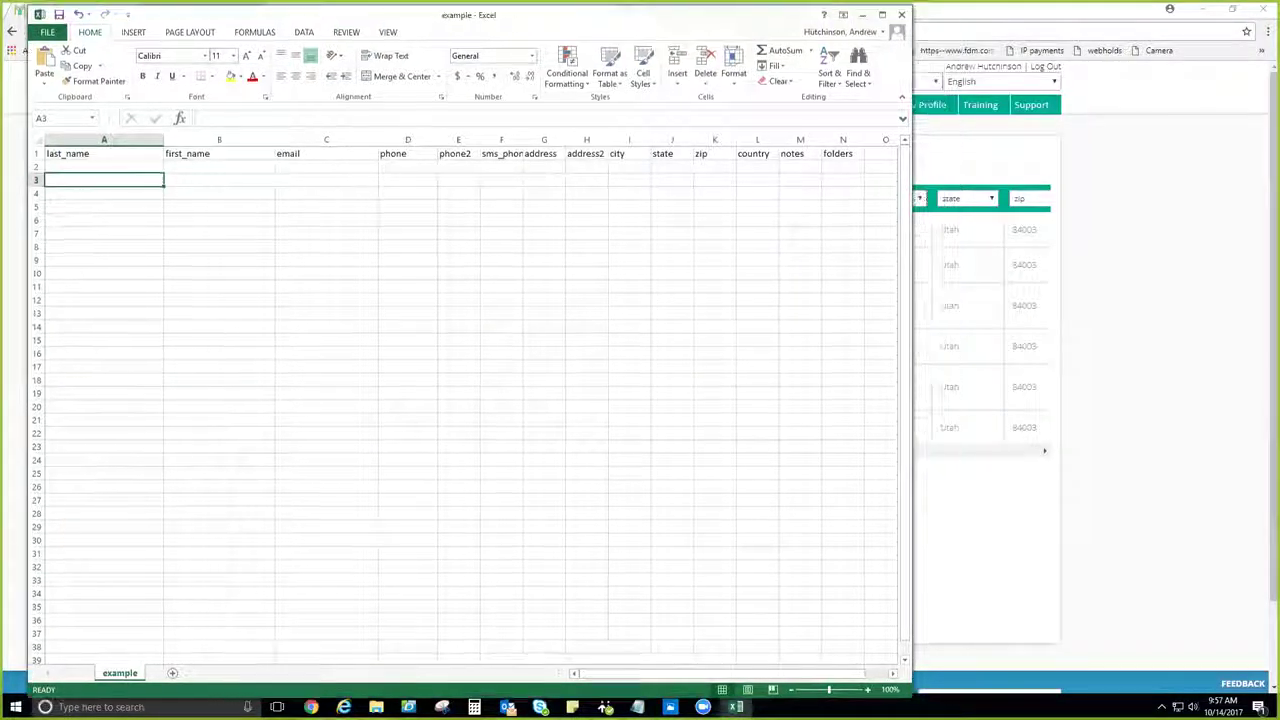
{"action": "left_click", "coordinate": [862, 14]}
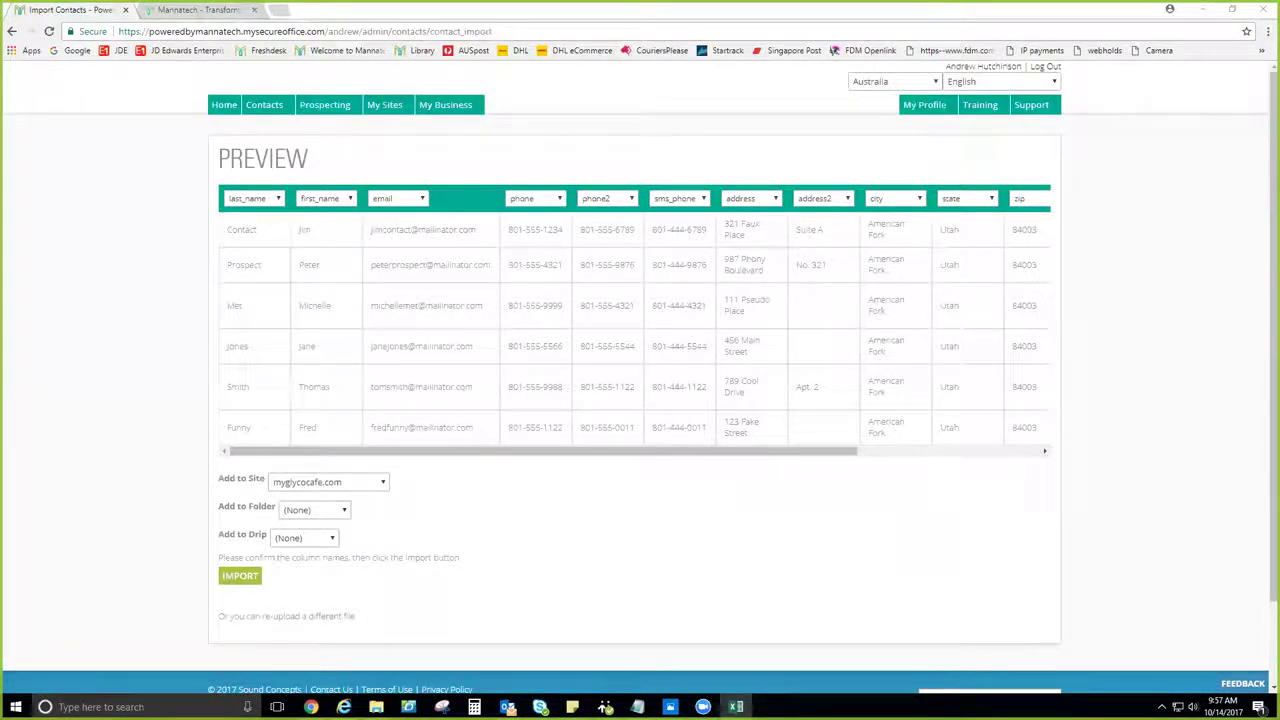
{"action": "mouse_move", "coordinate": [292, 104]}
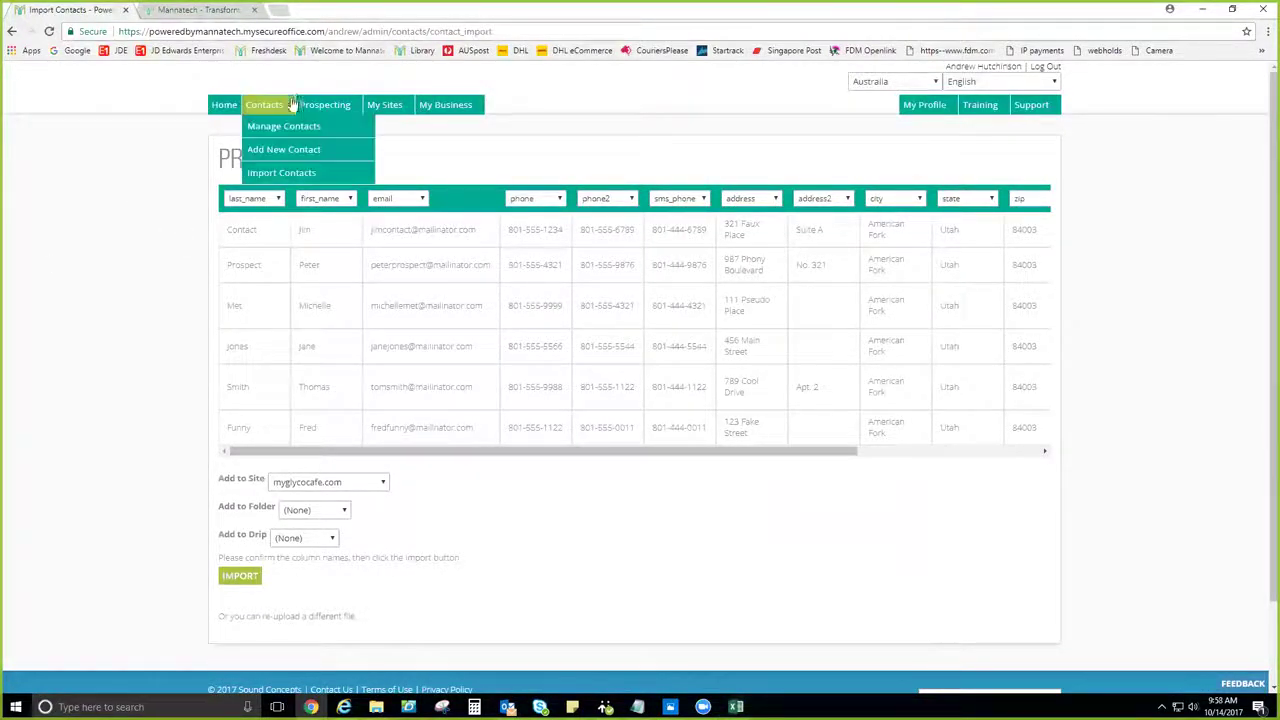
{"action": "left_click", "coordinate": [281, 174]}
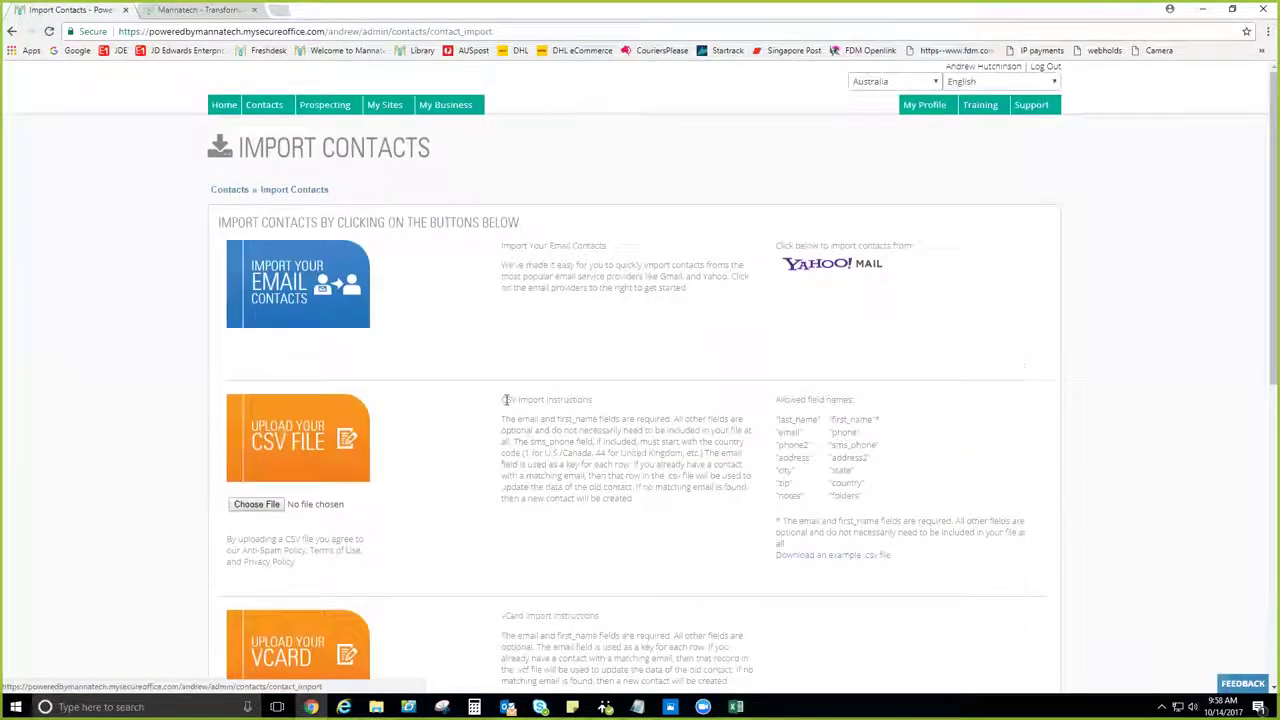
Examine the vCard and Excel cut-and-paste import instructions, the paste data box, and the CSV and email import options
{"action": "scroll", "coordinate": [505, 400], "scroll_direction": "down", "scroll_amount": 5}
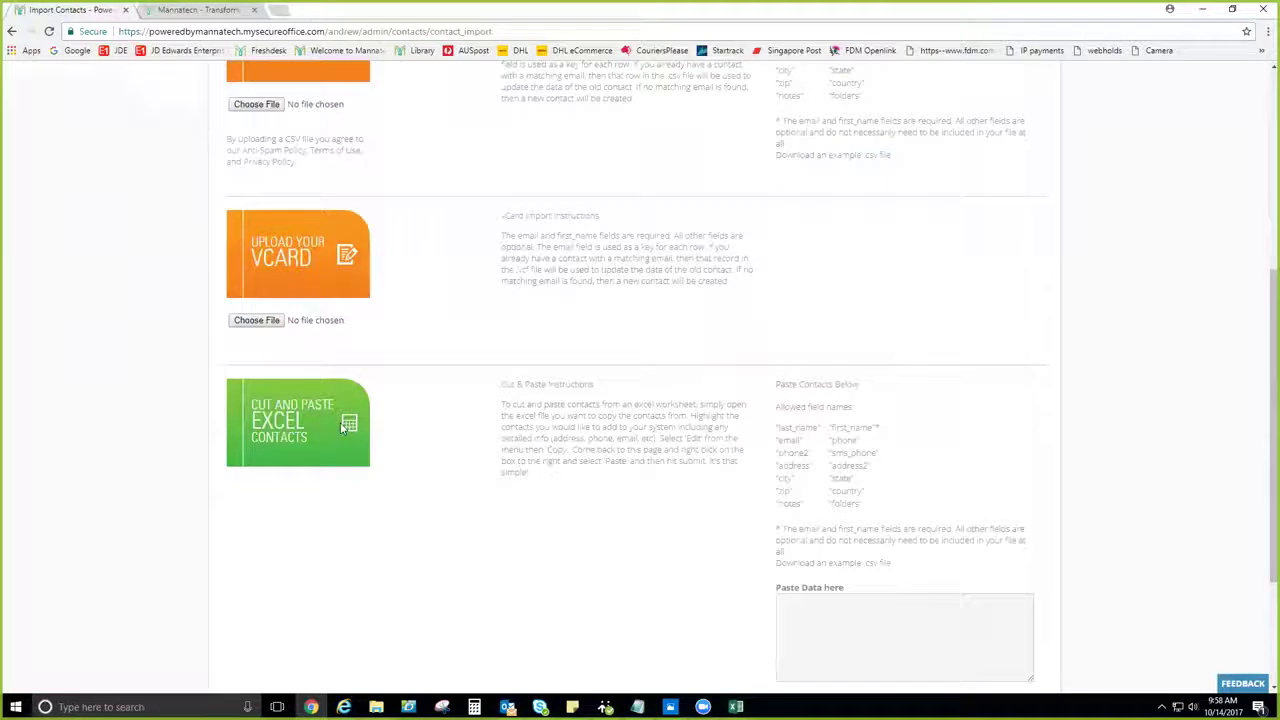
{"action": "scroll", "coordinate": [693, 402], "scroll_direction": "down", "scroll_amount": 3}
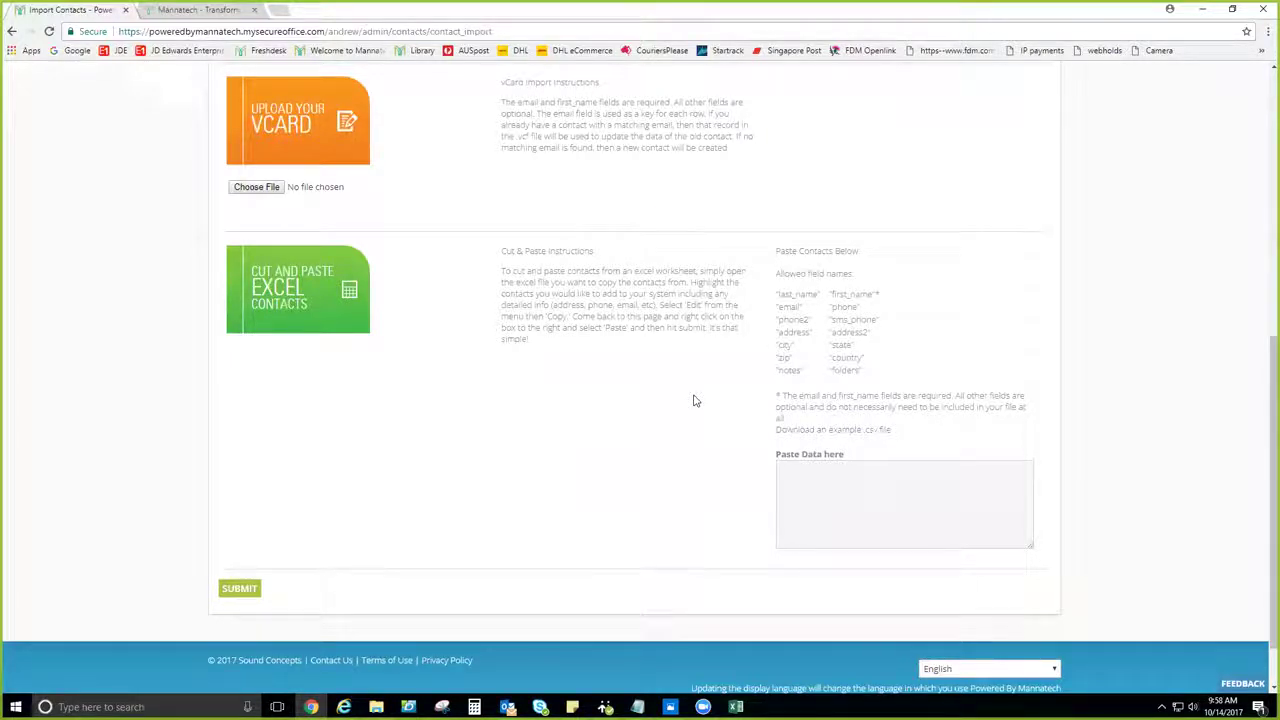
{"action": "scroll", "coordinate": [695, 400], "scroll_direction": "up", "scroll_amount": 1}
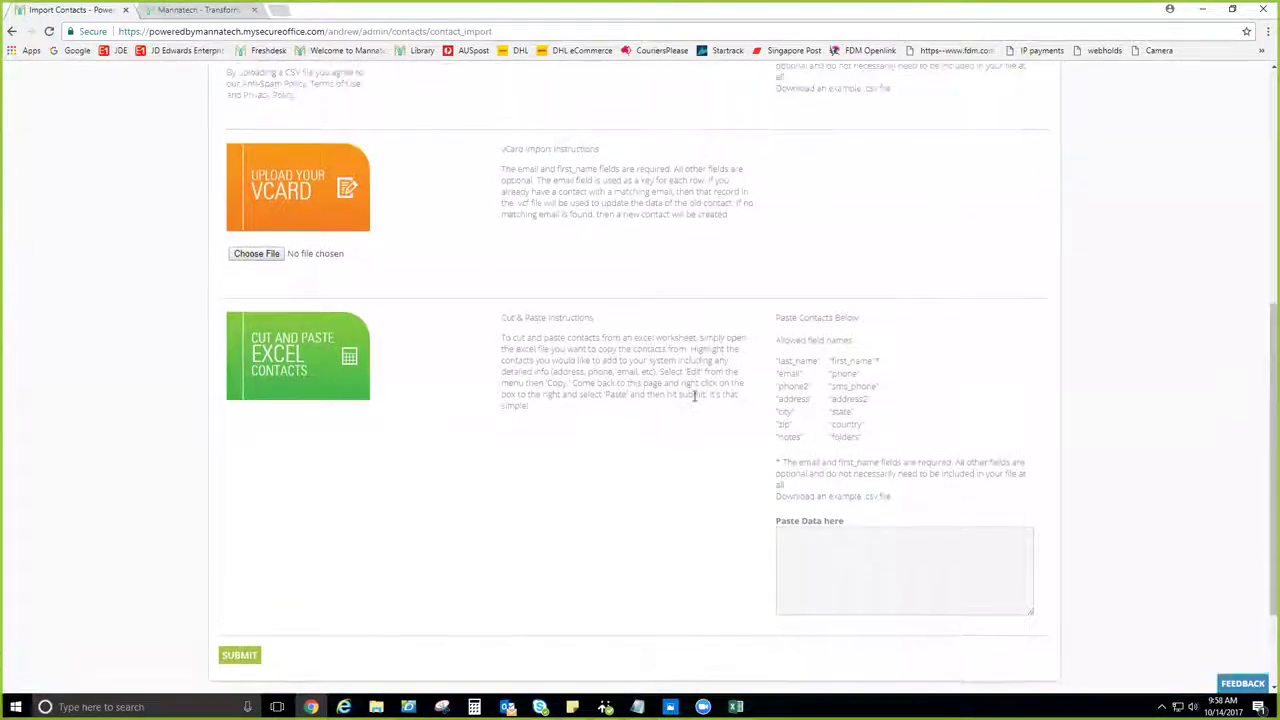
{"action": "scroll", "coordinate": [695, 396], "scroll_direction": "up", "scroll_amount": 1}
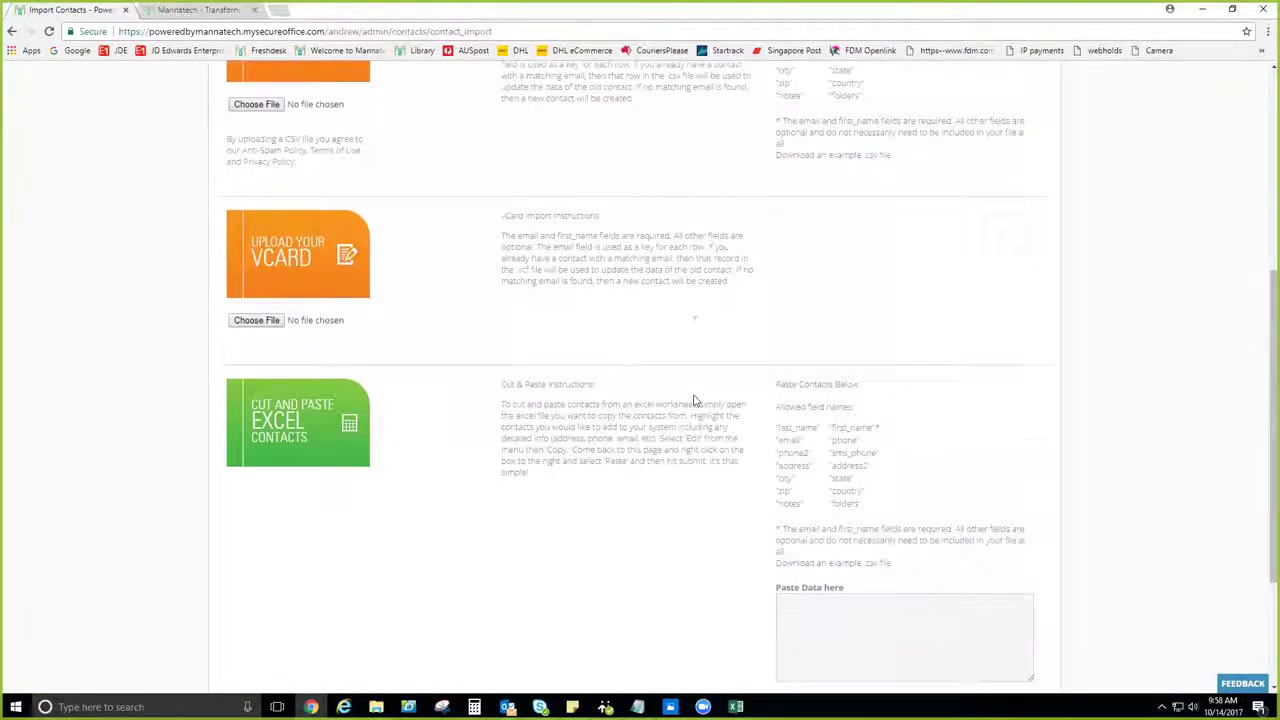
{"action": "scroll", "coordinate": [695, 400], "scroll_direction": "up", "scroll_amount": 2}
{"action": "scroll", "coordinate": [695, 398], "scroll_direction": "down", "scroll_amount": 2}
{"action": "scroll", "coordinate": [665, 427], "scroll_direction": "down", "scroll_amount": 1}
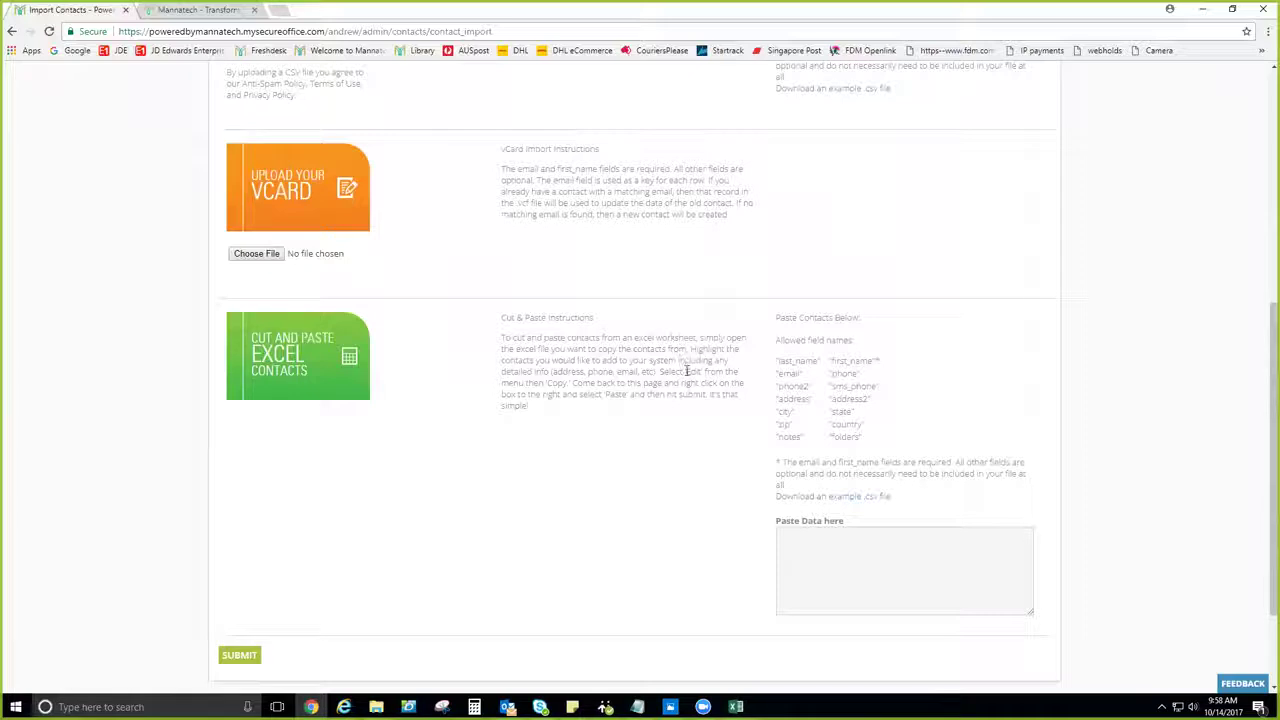
{"action": "scroll", "coordinate": [687, 371], "scroll_direction": "down", "scroll_amount": 2}
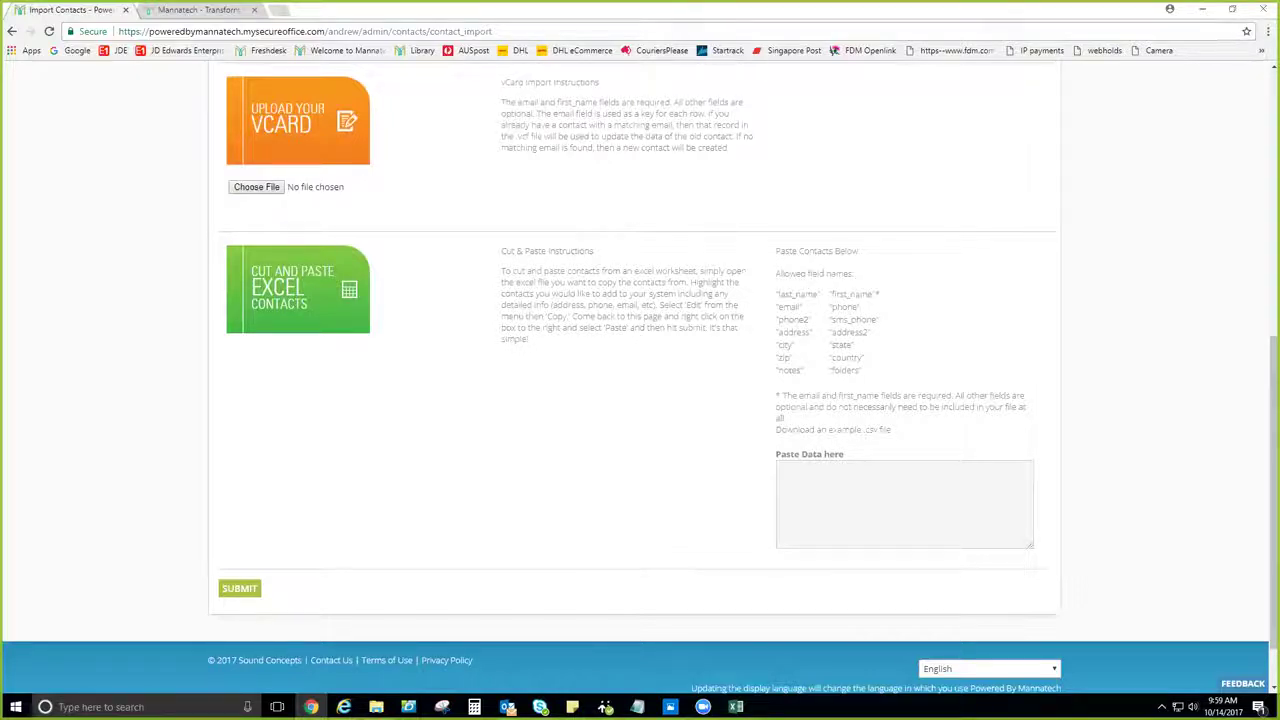
{"action": "left_click", "coordinate": [839, 490]}
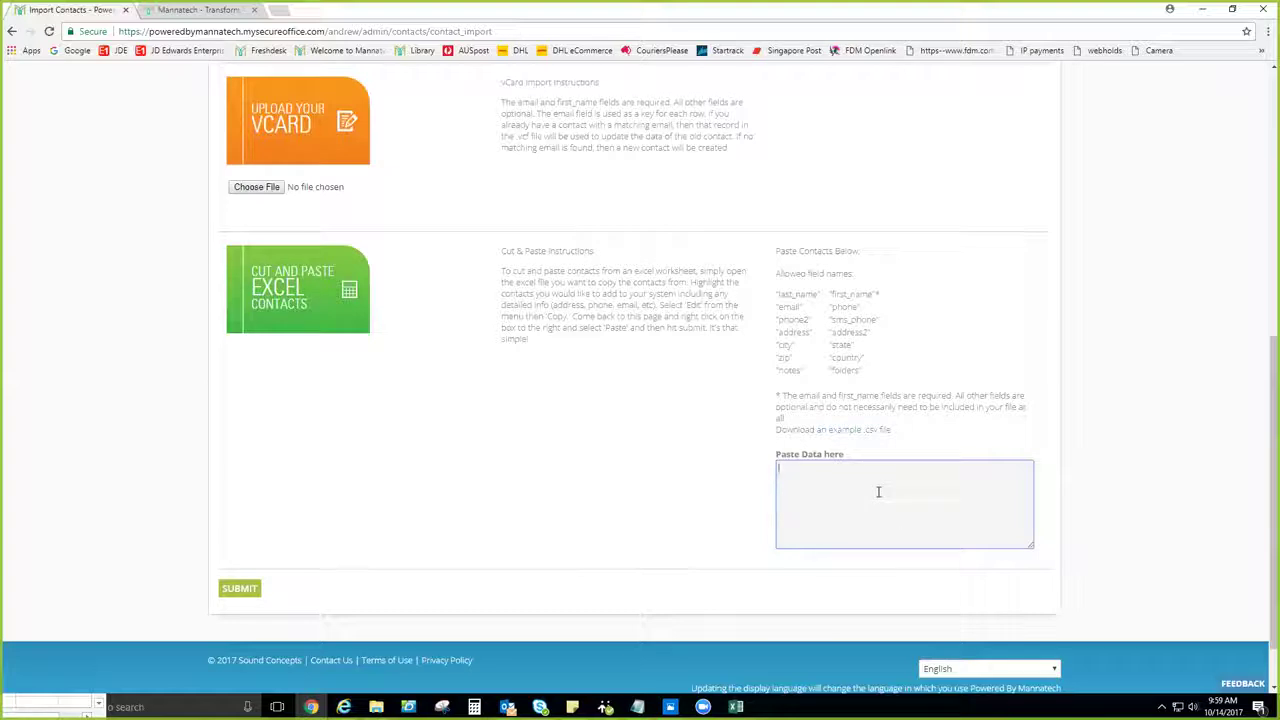
{"action": "scroll", "coordinate": [550, 456], "scroll_direction": "up", "scroll_amount": 1}
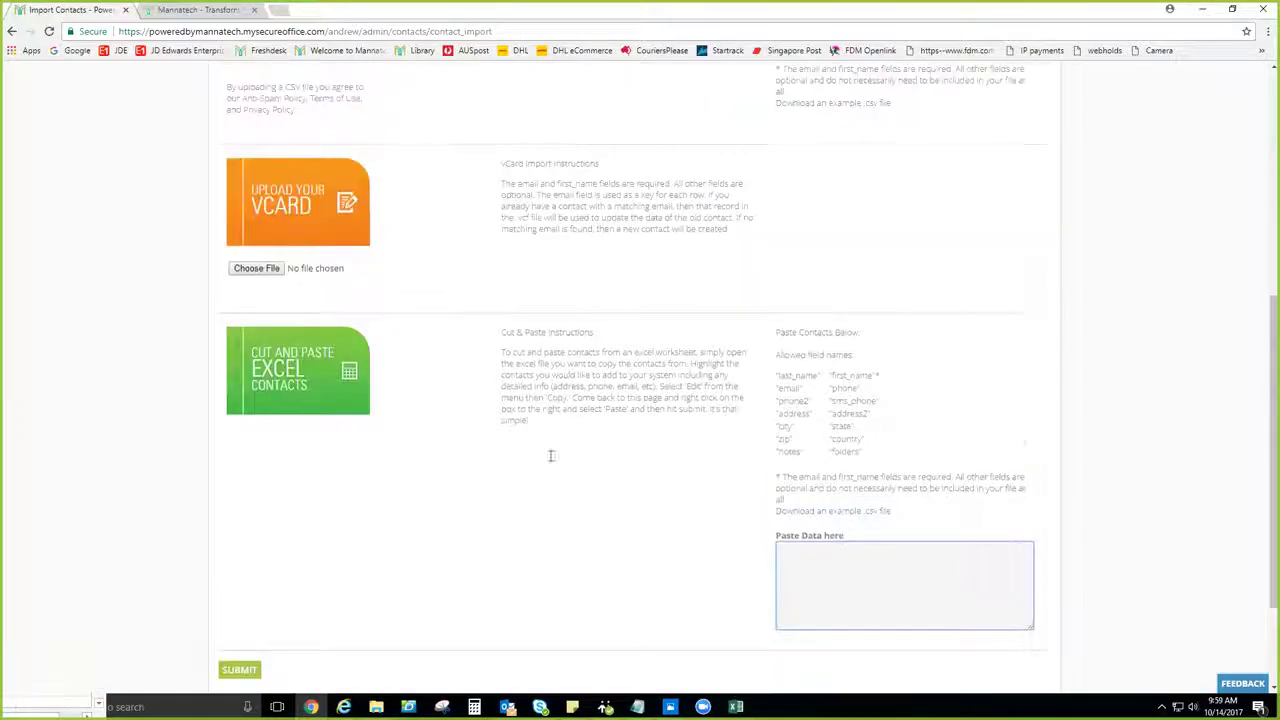
{"action": "scroll", "coordinate": [550, 456], "scroll_direction": "up", "scroll_amount": 1}
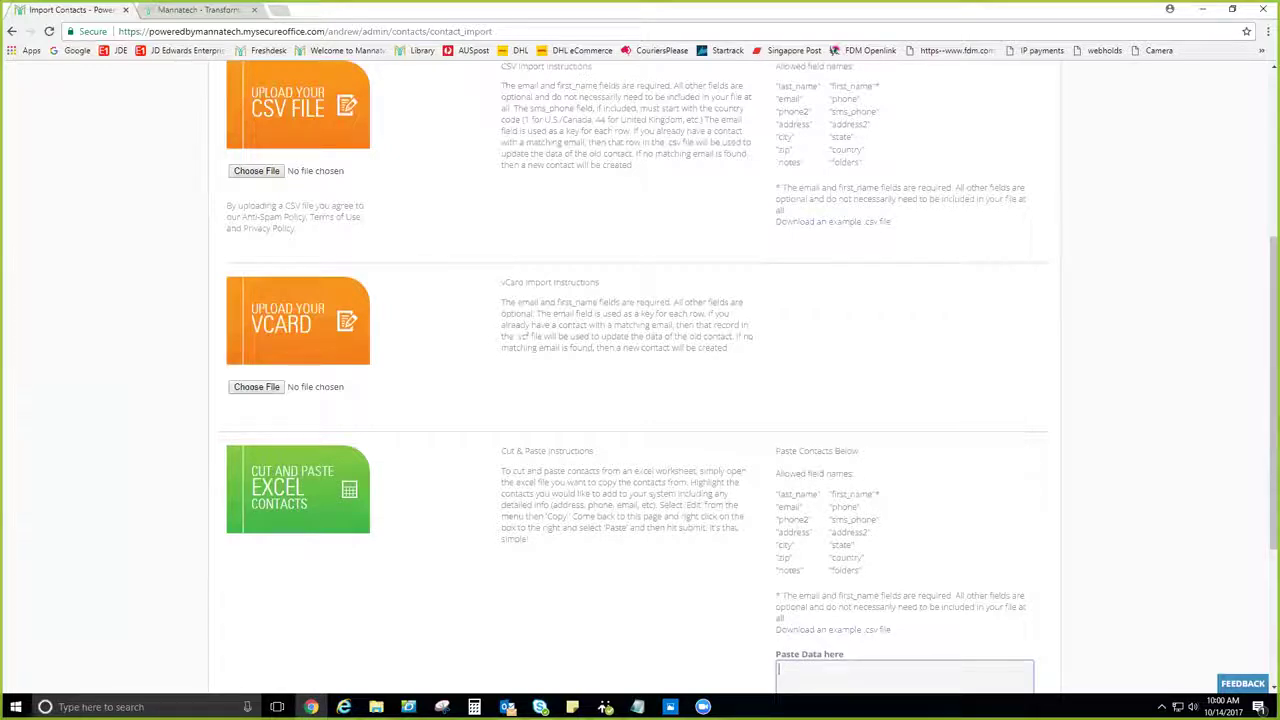
{"action": "left_click", "coordinate": [123, 319]}
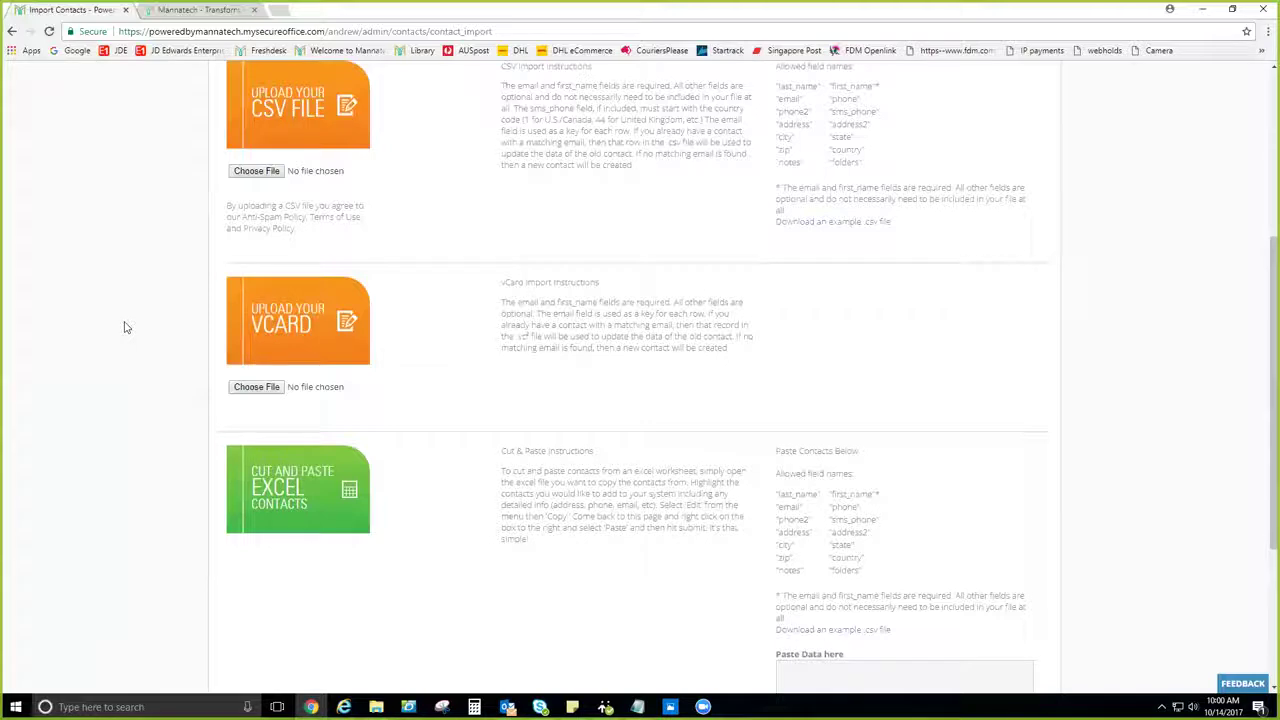
{"action": "scroll", "coordinate": [125, 327], "scroll_direction": "up", "scroll_amount": 3}
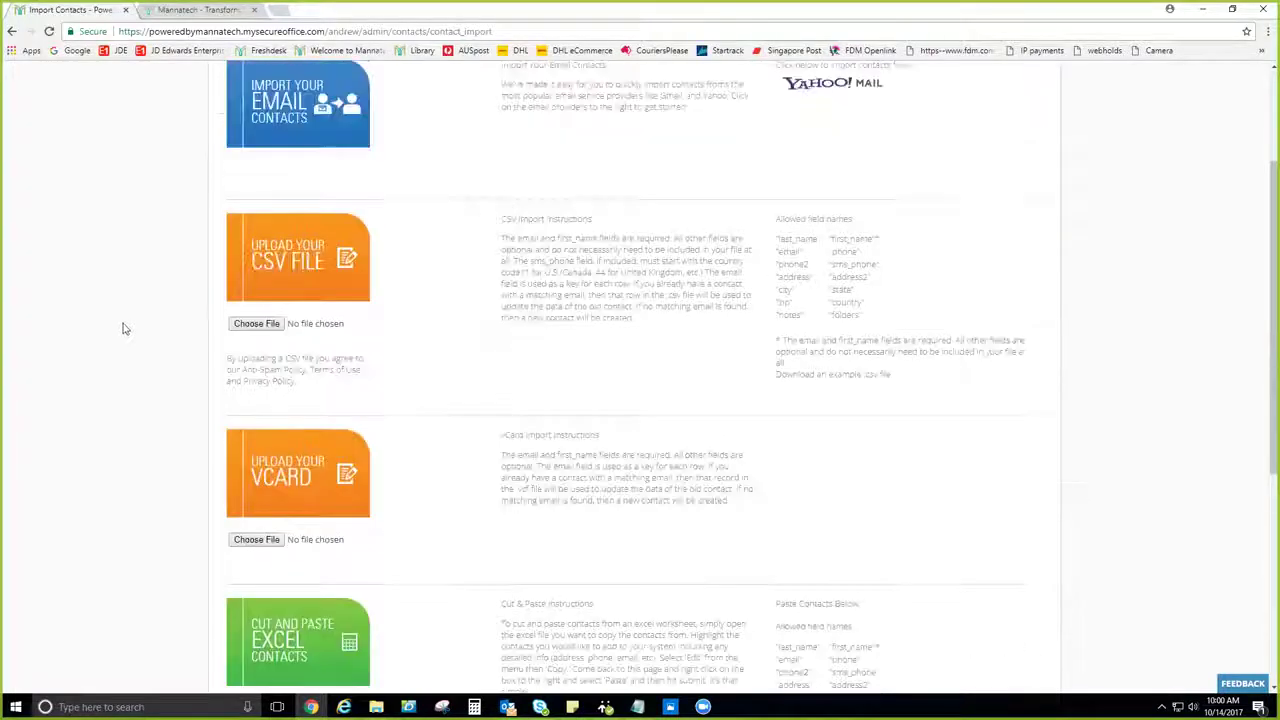
{"action": "scroll", "coordinate": [125, 333], "scroll_direction": "up", "scroll_amount": 1}
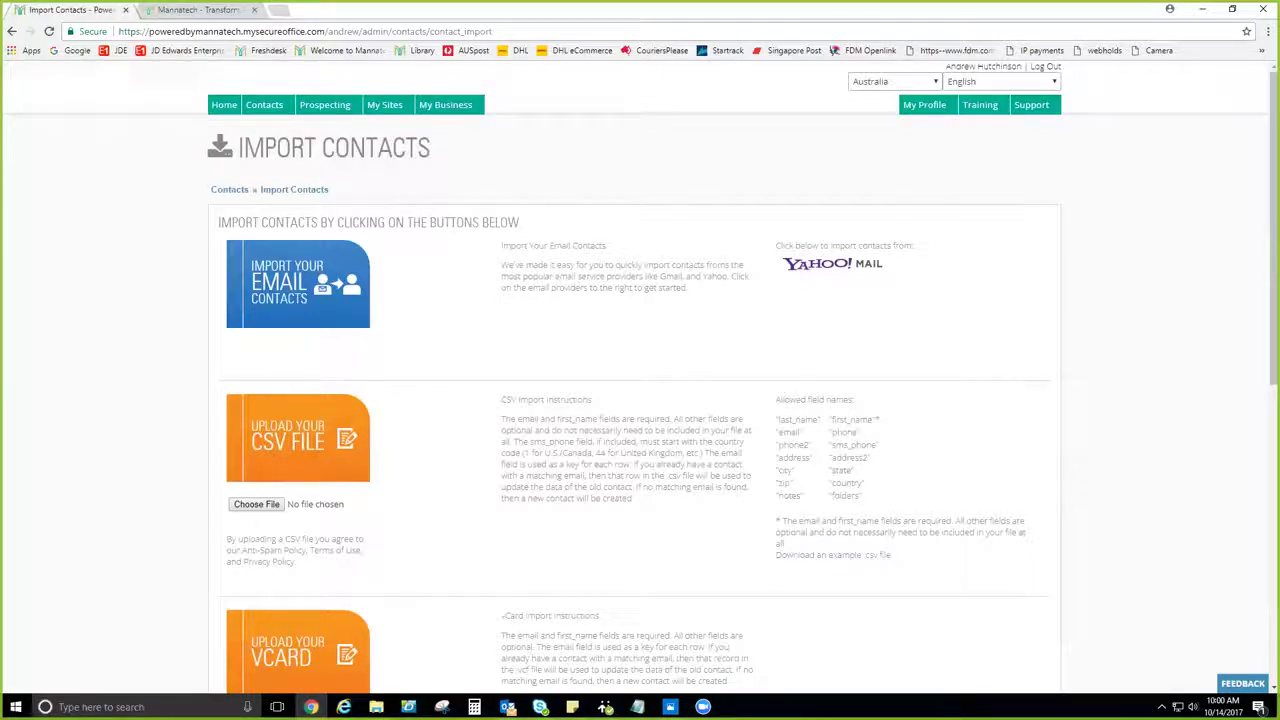
Open the My Profile page with the personal information settings
{"action": "key", "text": "alt+Tab"}
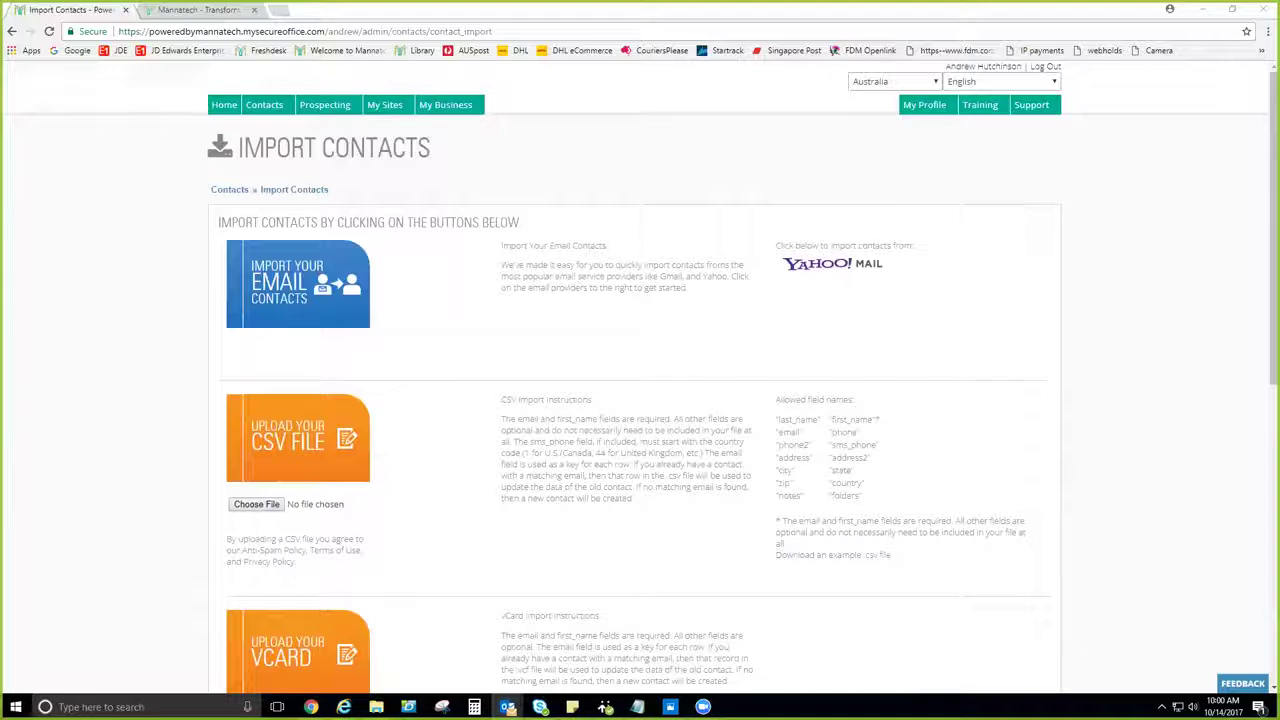
{"action": "left_click", "coordinate": [97, 367]}
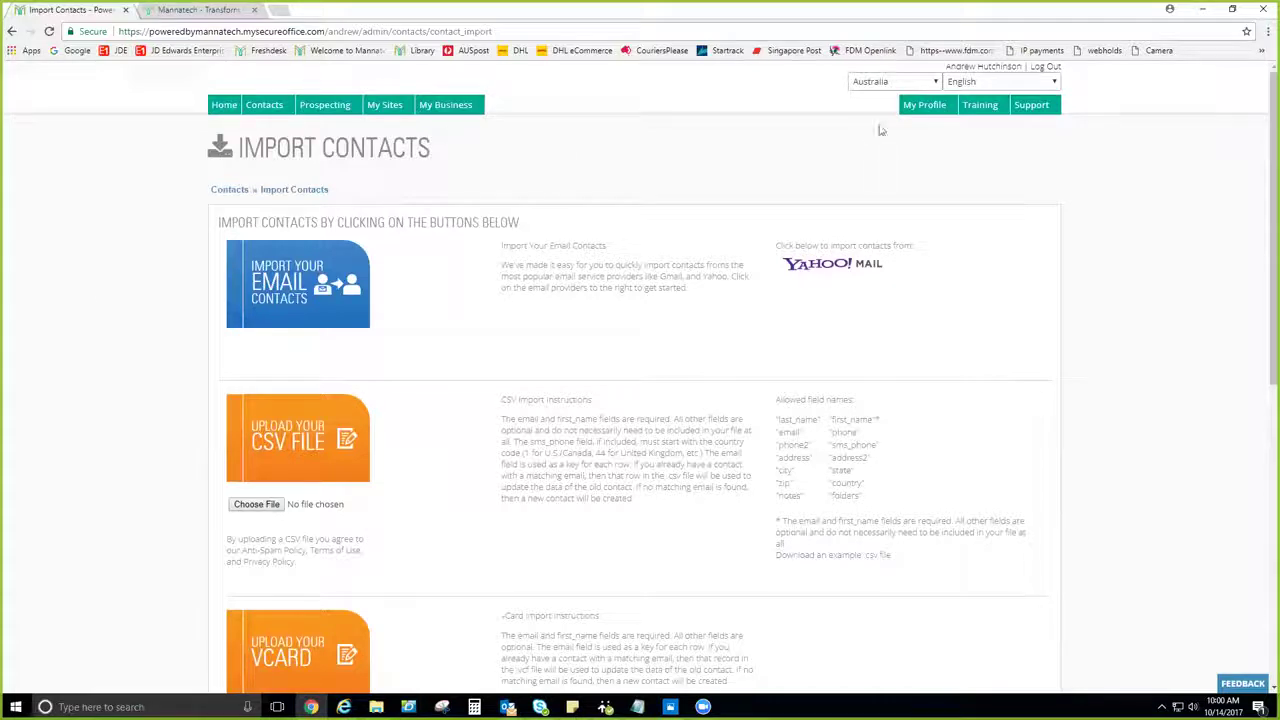
{"action": "left_click", "coordinate": [915, 108]}
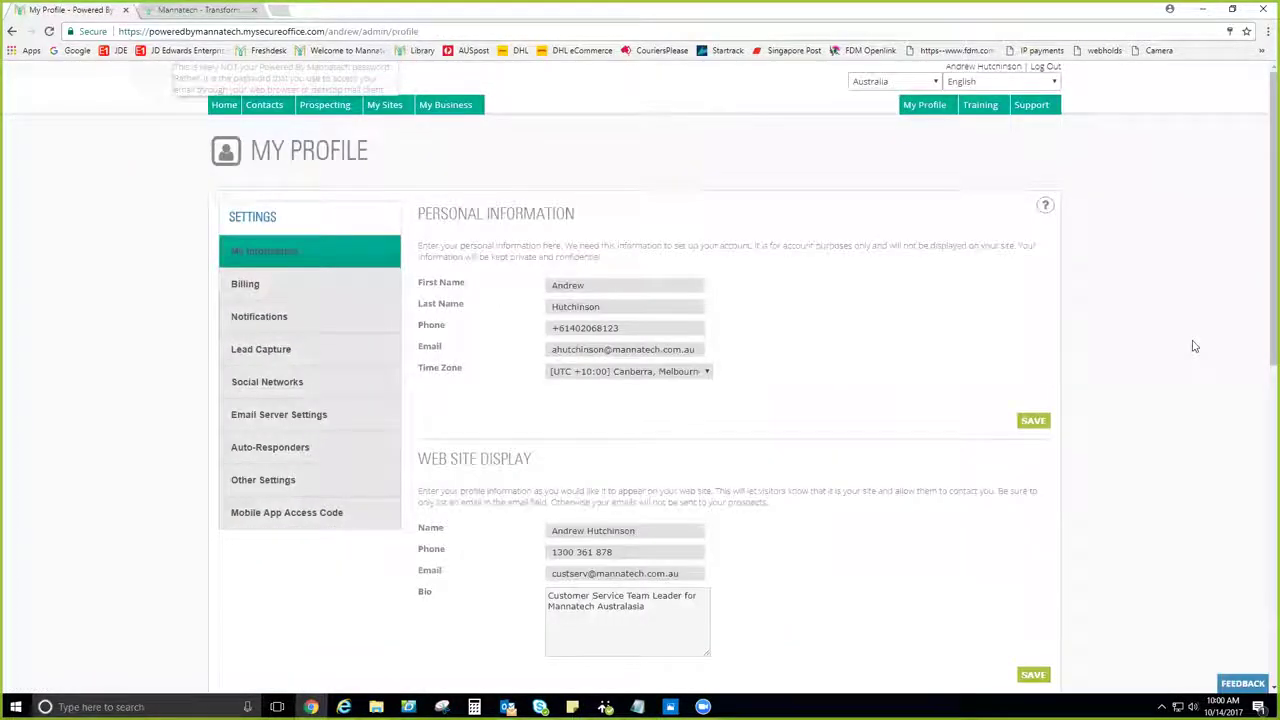
{"action": "scroll", "coordinate": [1194, 345], "scroll_direction": "down", "scroll_amount": 2}
{"action": "scroll", "coordinate": [1197, 360], "scroll_direction": "down", "scroll_amount": 3}
{"action": "scroll", "coordinate": [1200, 360], "scroll_direction": "up", "scroll_amount": 5}
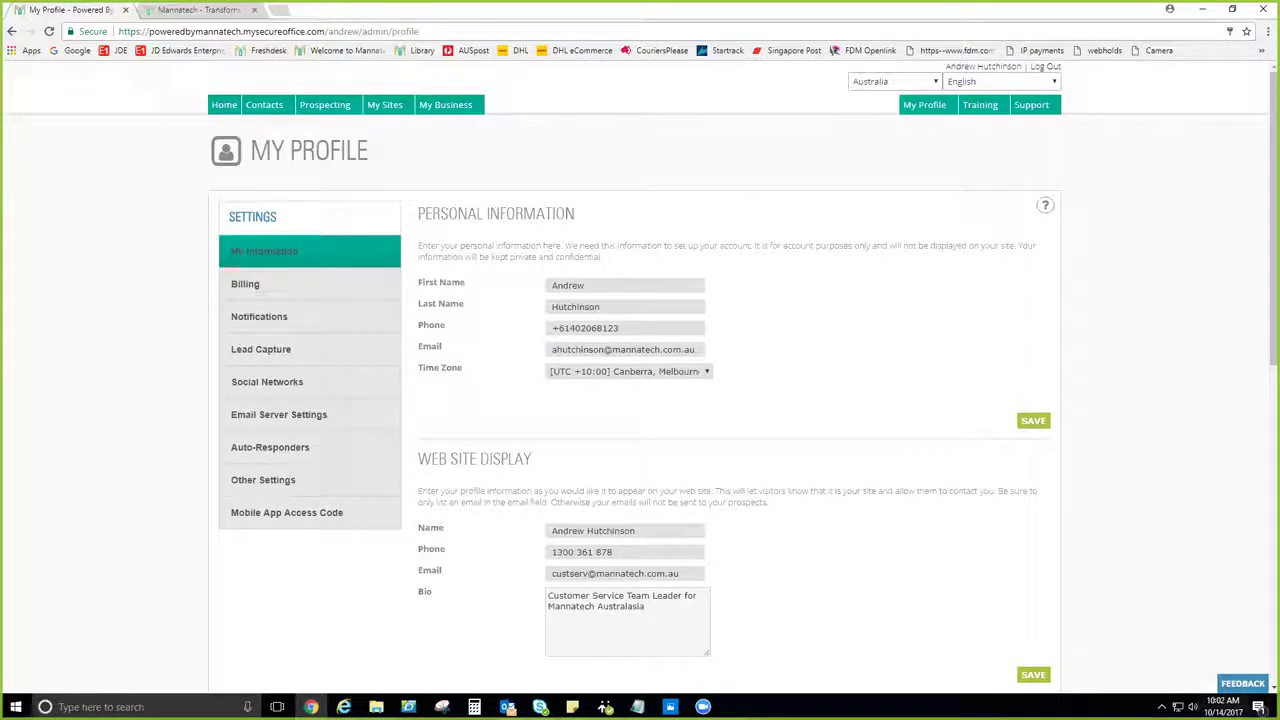
{"action": "right_click", "coordinate": [1196, 707]}
{"action": "key", "text": "Escape"}
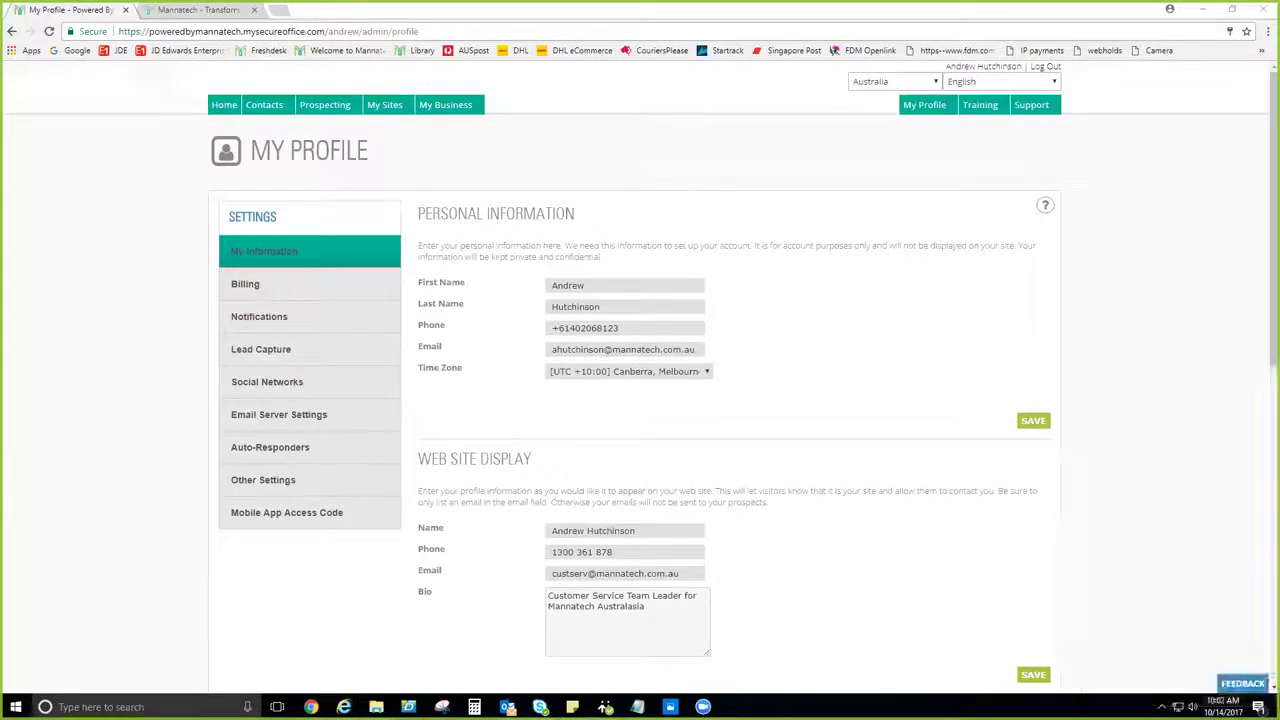
{"action": "left_click", "coordinate": [1196, 707]}
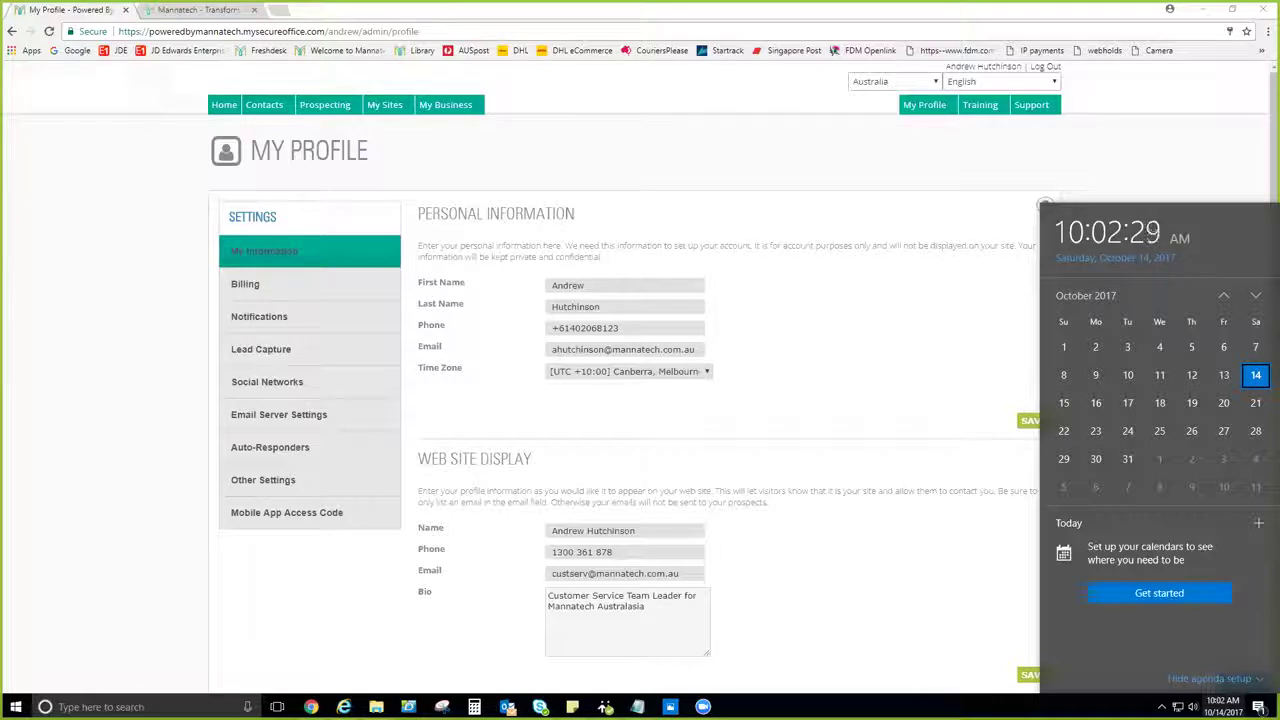
{"action": "left_click", "coordinate": [897, 420]}
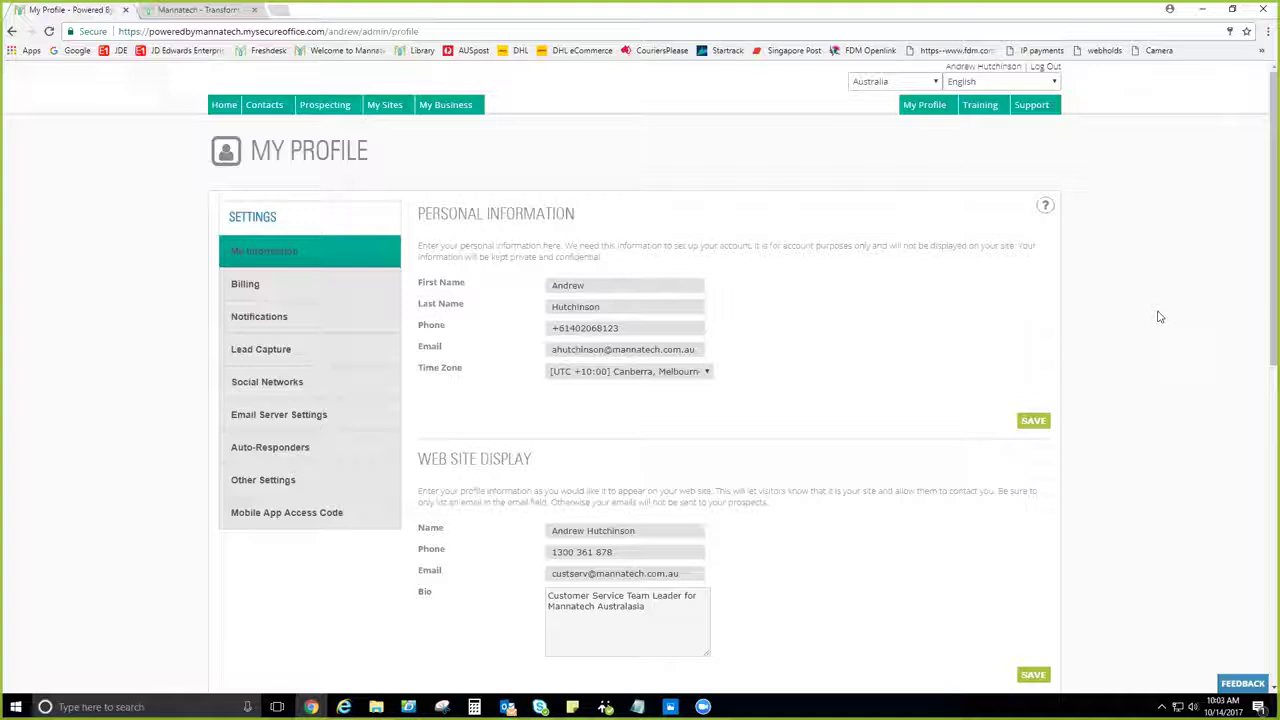
Examine the personal information, web site display, profile photo and username/password sections of the My Profile page
{"action": "scroll", "coordinate": [1160, 317], "scroll_direction": "down", "scroll_amount": 1}
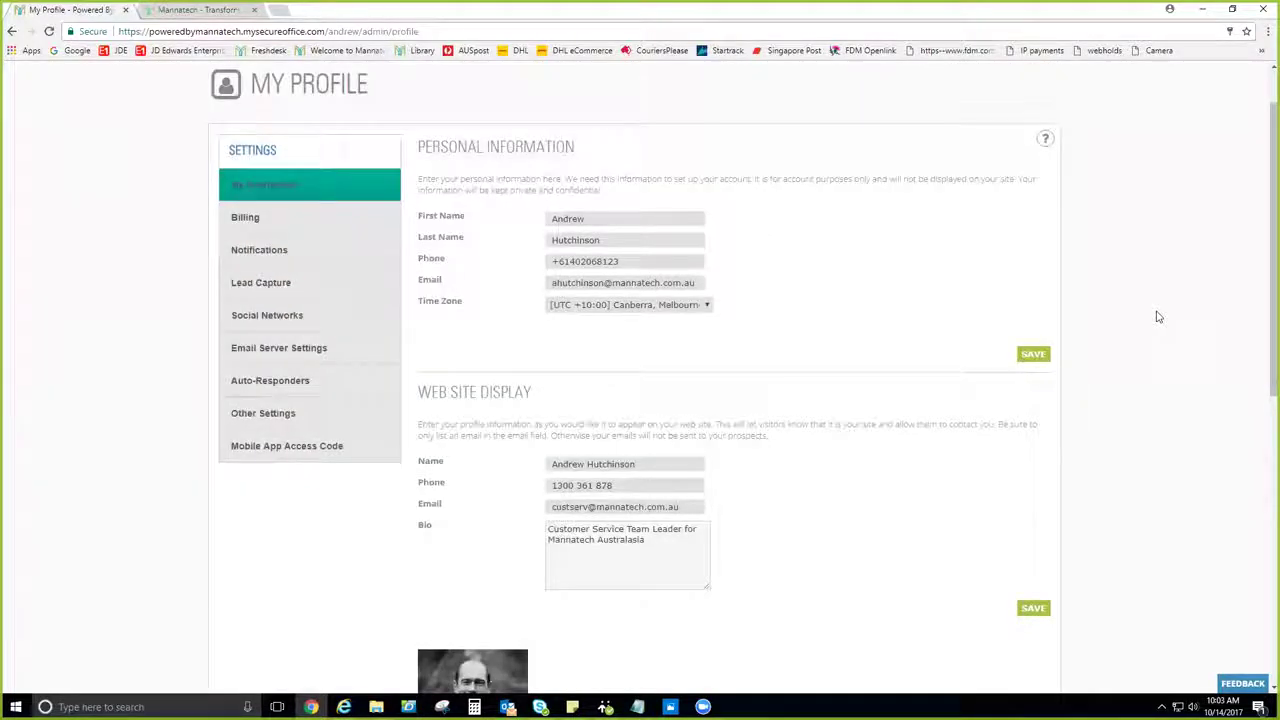
{"action": "scroll", "coordinate": [1158, 317], "scroll_direction": "down", "scroll_amount": 1}
{"action": "scroll", "coordinate": [1157, 318], "scroll_direction": "down", "scroll_amount": 3}
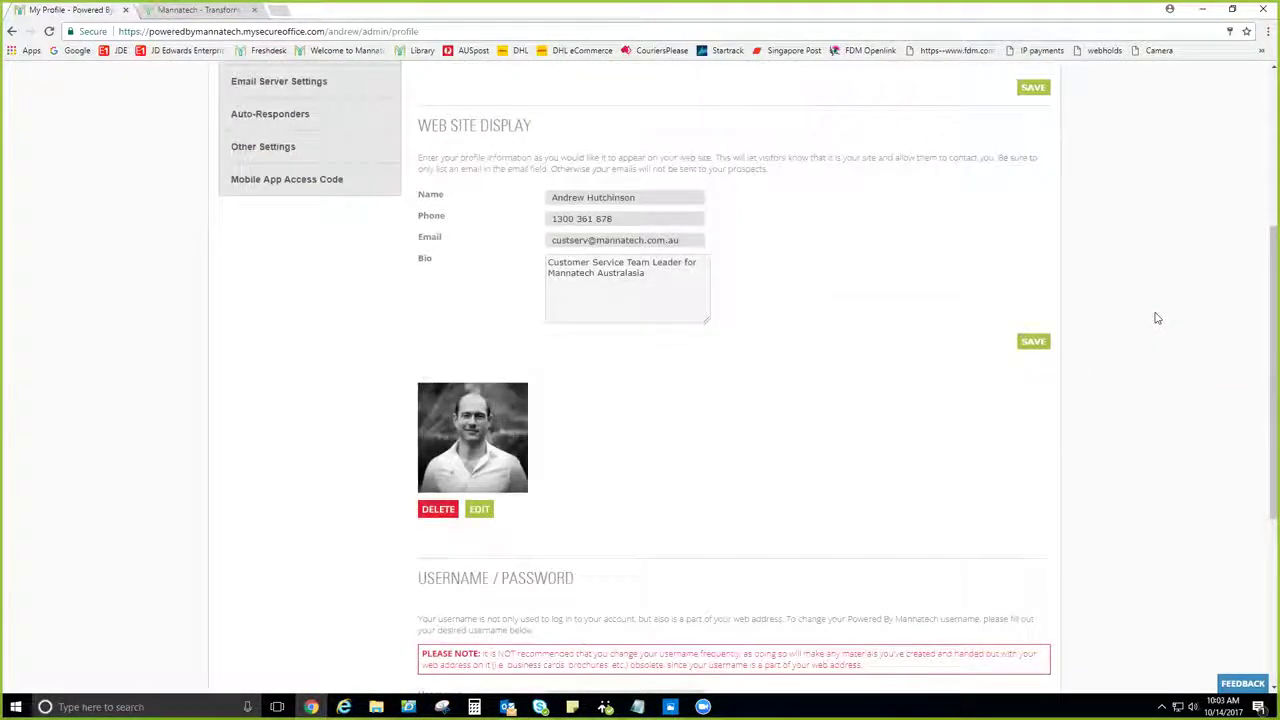
{"action": "scroll", "coordinate": [1157, 318], "scroll_direction": "up", "scroll_amount": 4}
{"action": "scroll", "coordinate": [1158, 318], "scroll_direction": "up", "scroll_amount": 1}
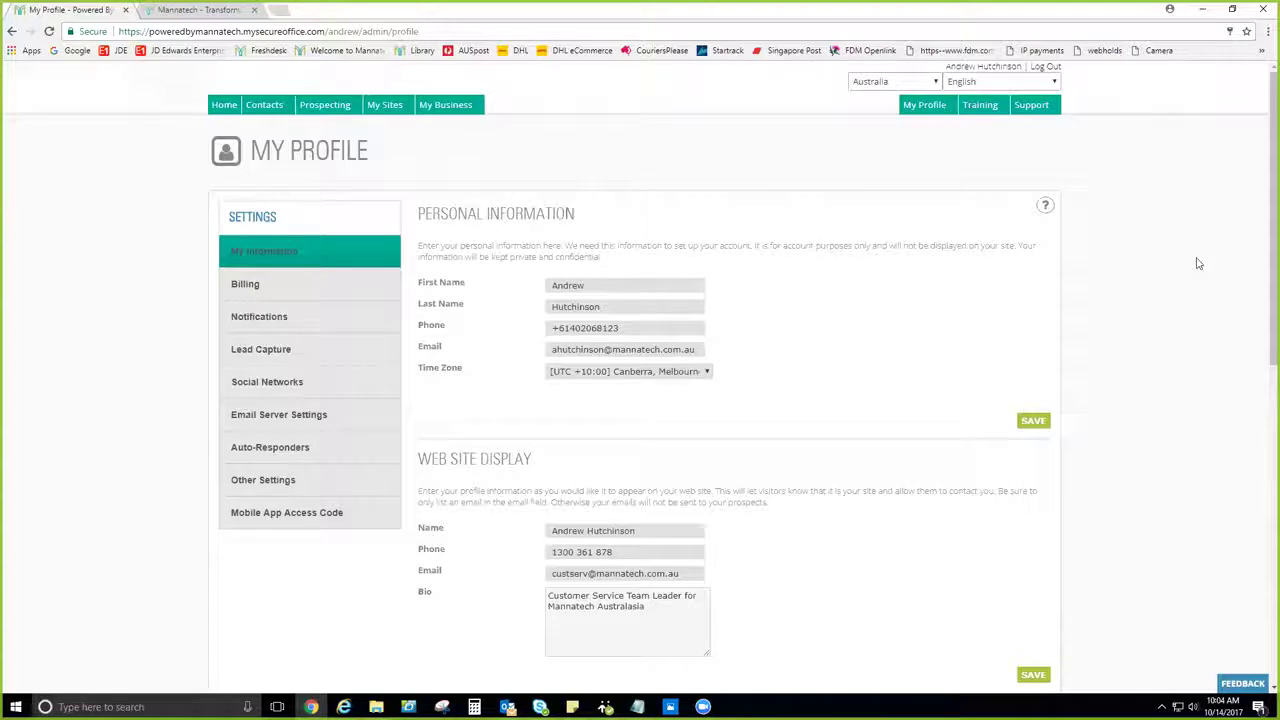
{"action": "scroll", "coordinate": [1199, 263], "scroll_direction": "down", "scroll_amount": 1}
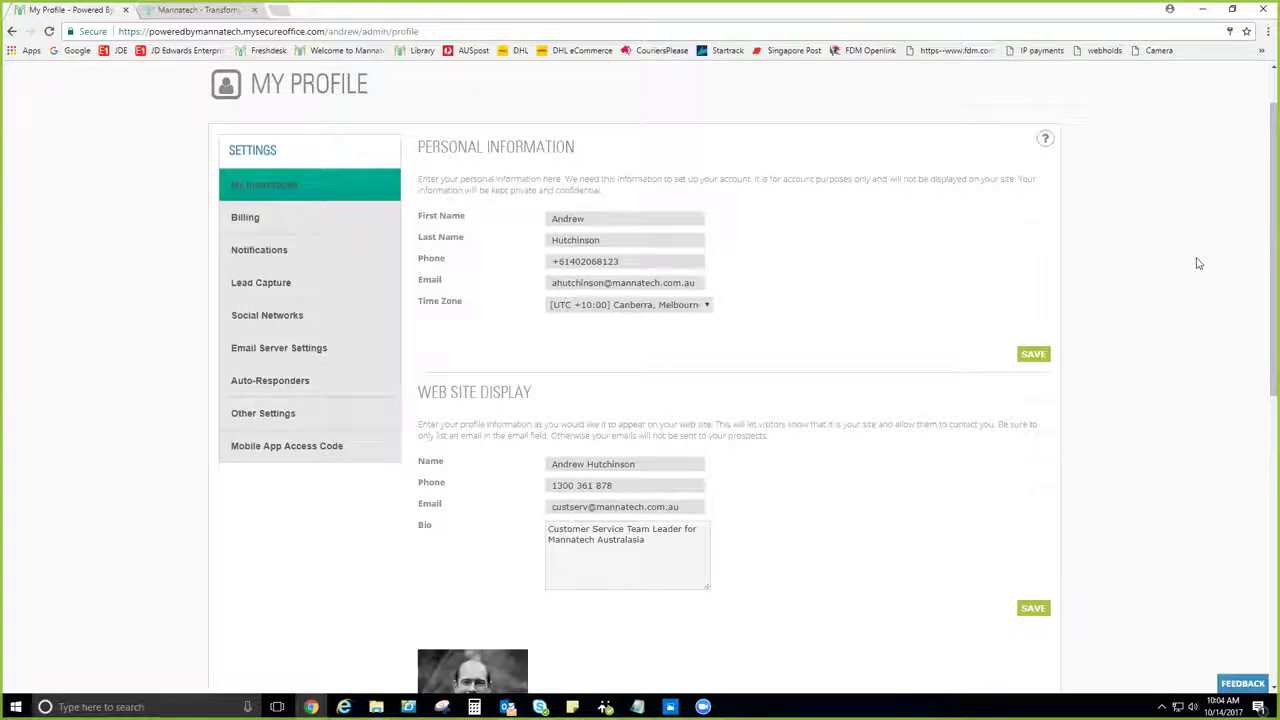
{"action": "scroll", "coordinate": [1199, 263], "scroll_direction": "up", "scroll_amount": 1}
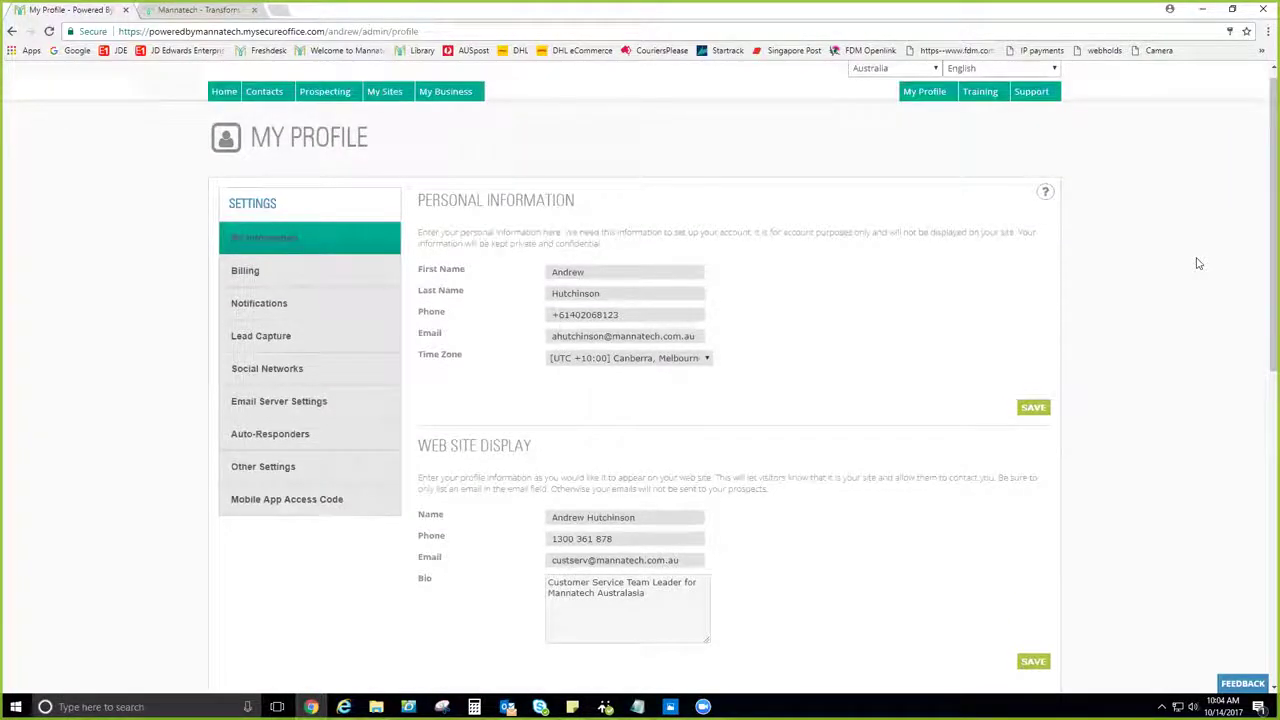
{"action": "scroll", "coordinate": [1199, 263], "scroll_direction": "up", "scroll_amount": 1}
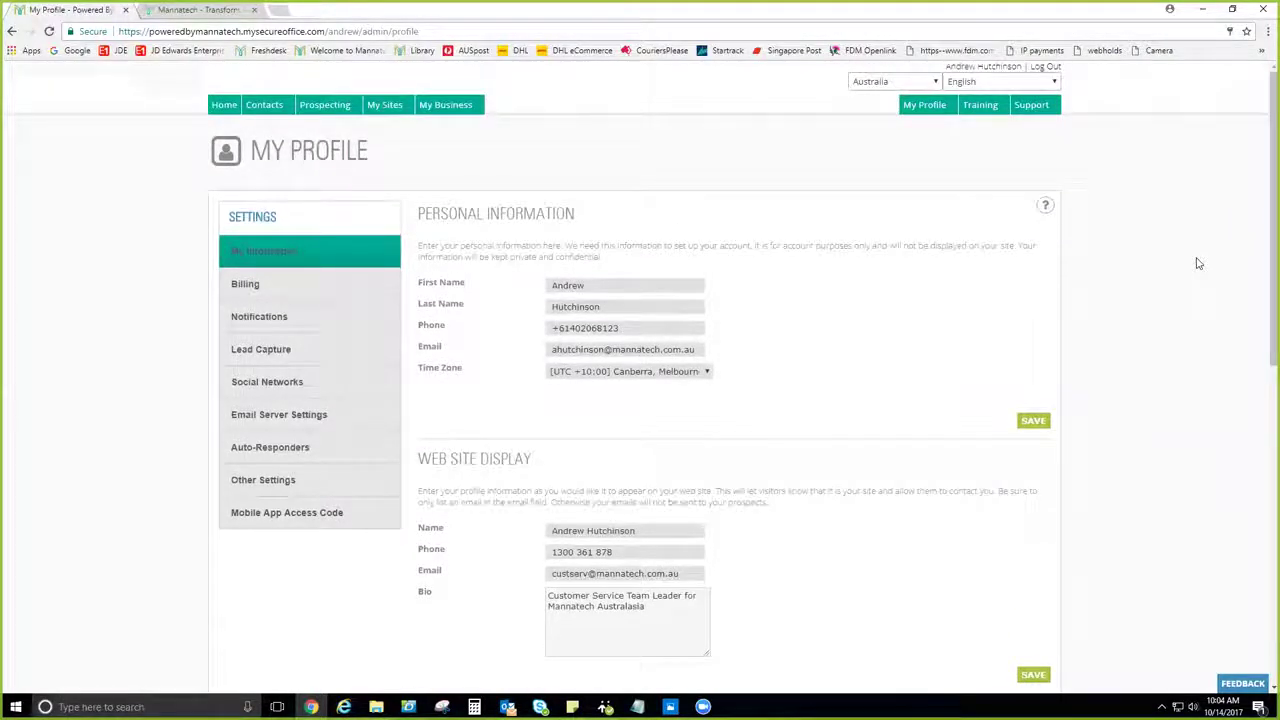